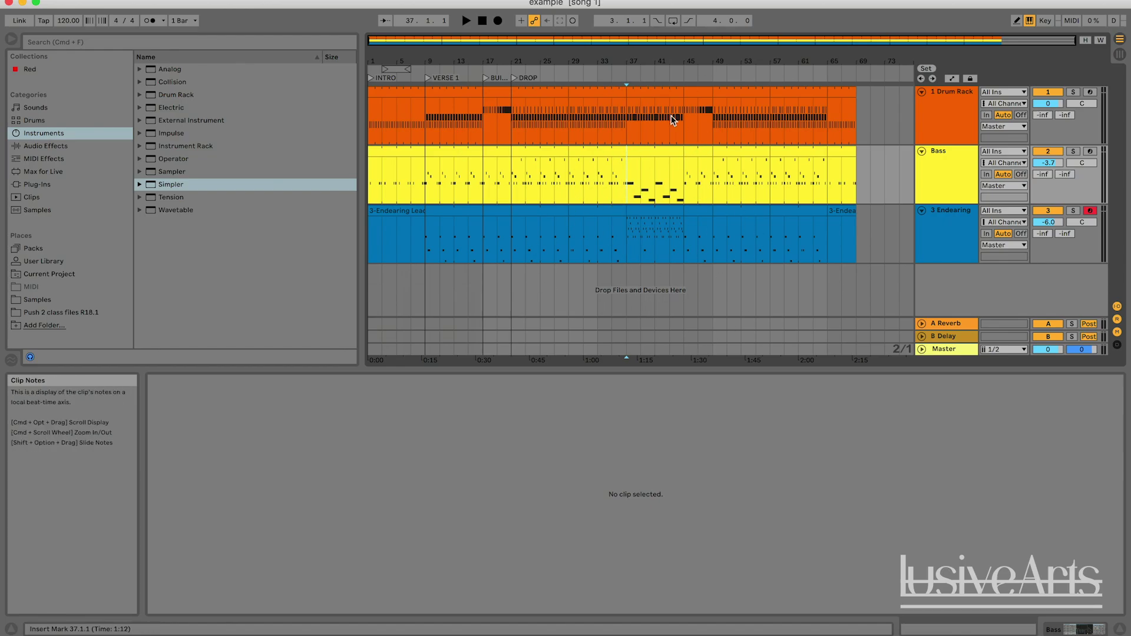
- Insert a new MIDI track below the Endearing track in the arrangement
{"action": "left_click", "coordinate": [860, 238]}
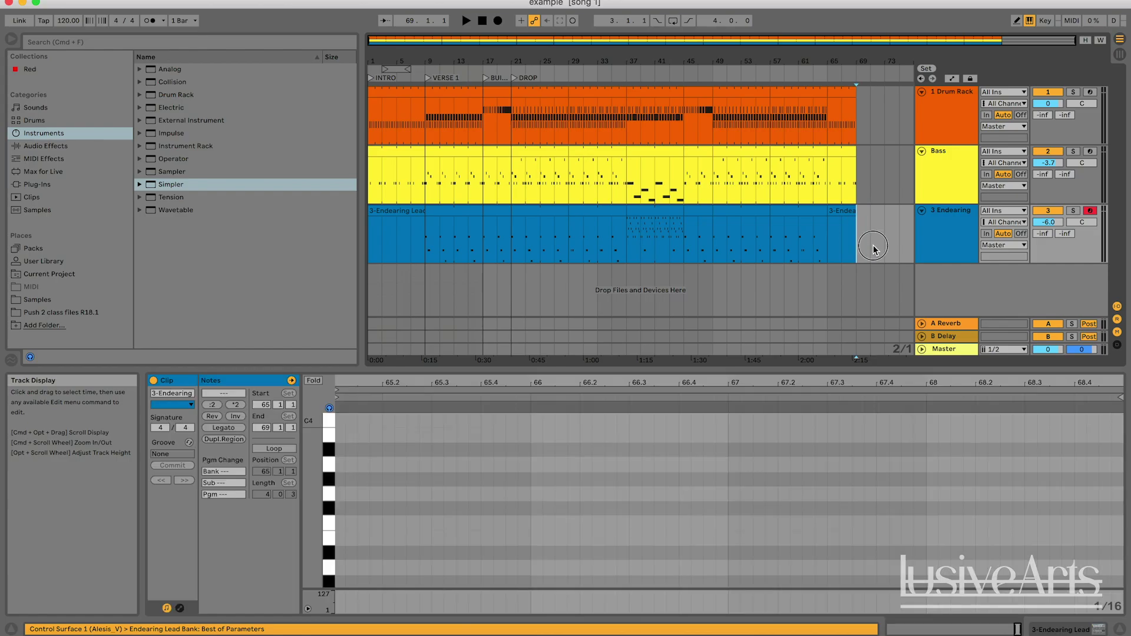
{"action": "left_click", "coordinate": [883, 240]}
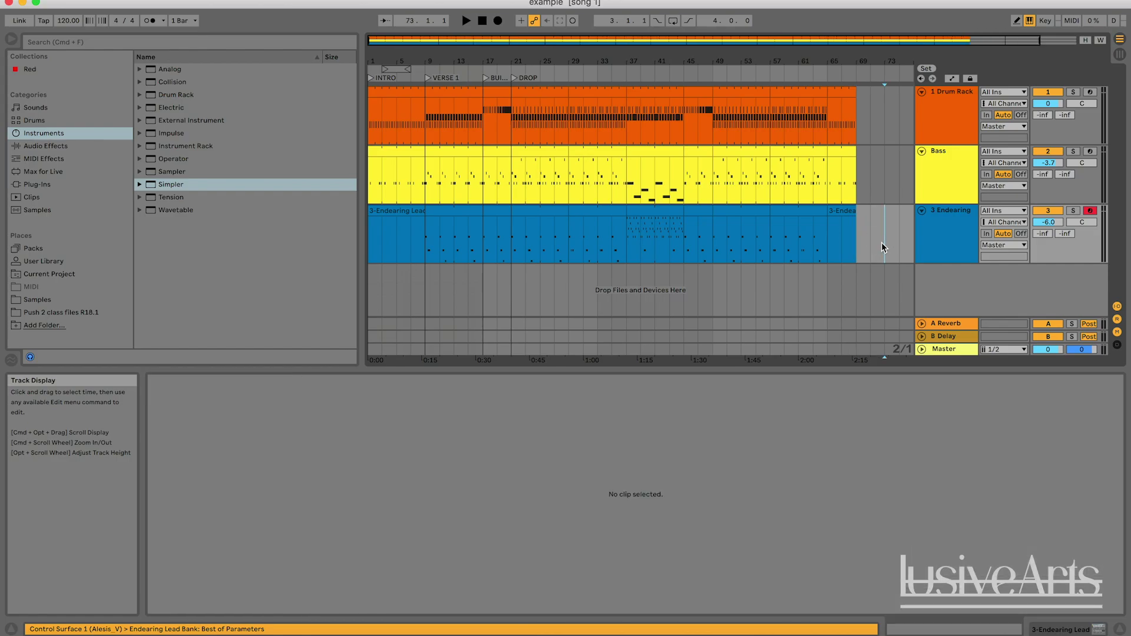
{"action": "left_click_drag", "start_coordinate": [885, 241], "coordinate": [369, 97]}
{"action": "left_click", "coordinate": [884, 177]}
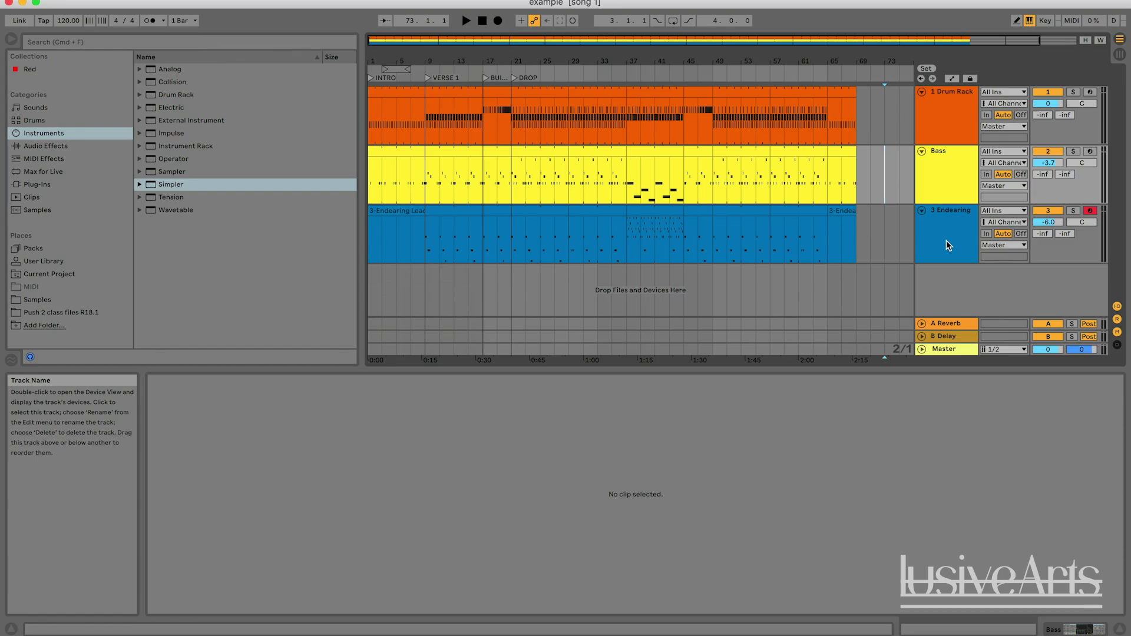
{"action": "key", "text": "super+shift+t"}
- Play the song from the start, jump through the BUILDUP and DROP locators, and stop playback
{"action": "key", "text": "space"}
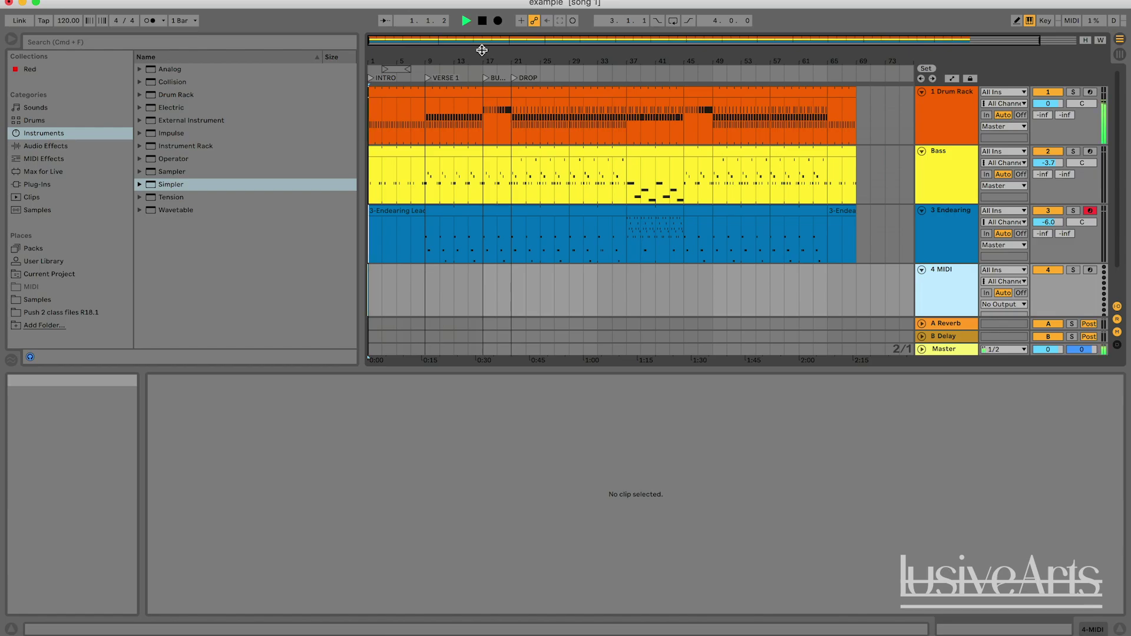
{"action": "left_click", "coordinate": [422, 81]}
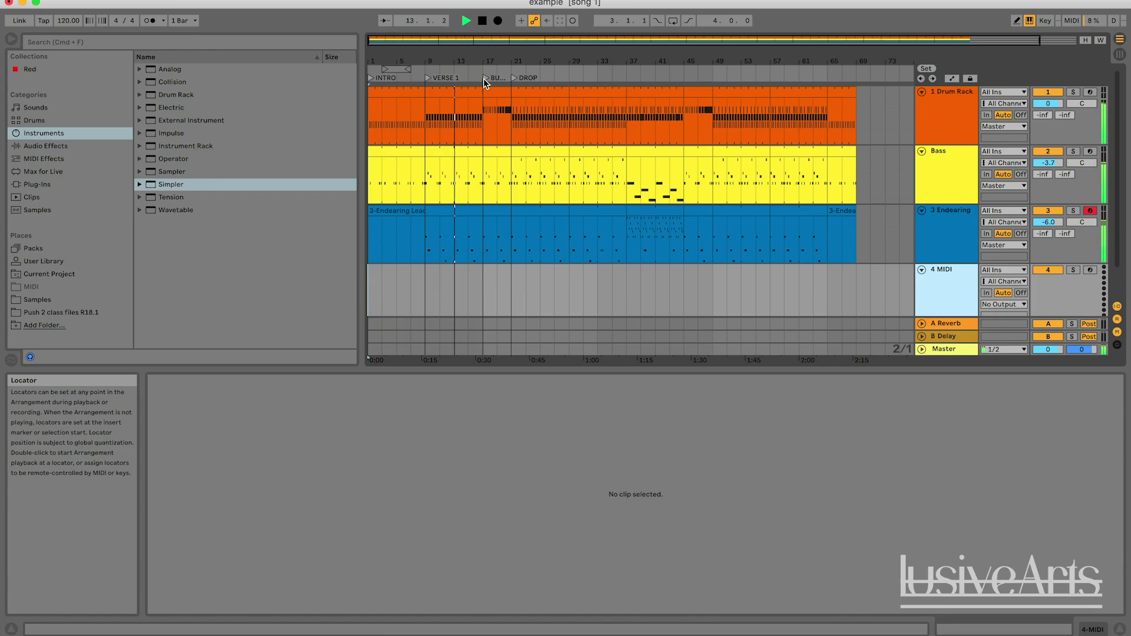
{"action": "left_click", "coordinate": [484, 82]}
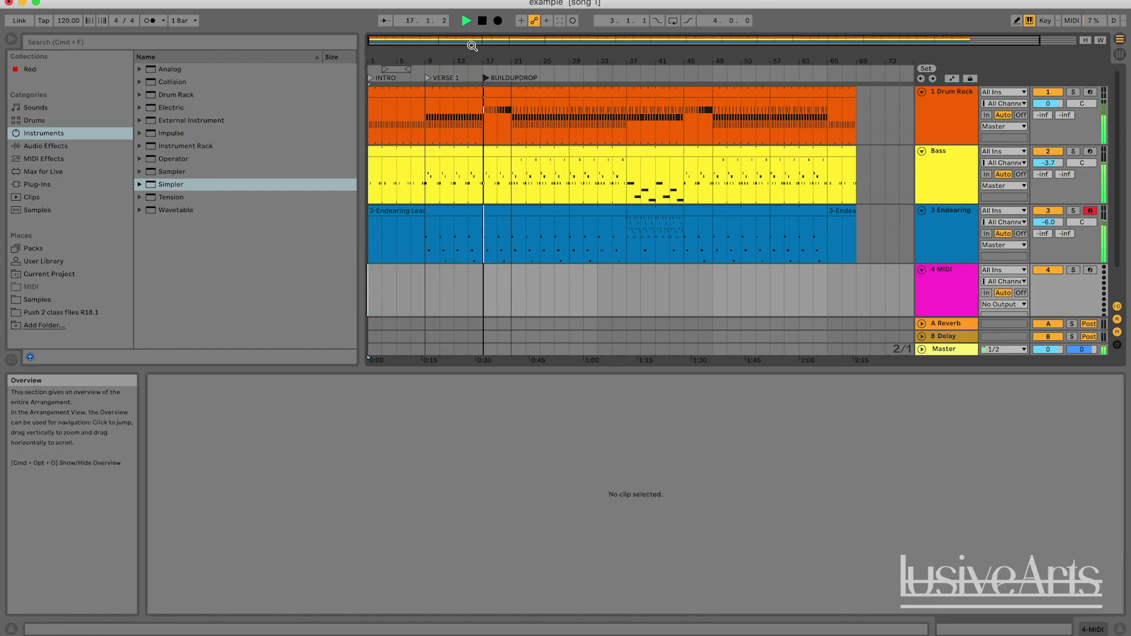
{"action": "left_click_drag", "start_coordinate": [472, 43], "coordinate": [527, 82]}
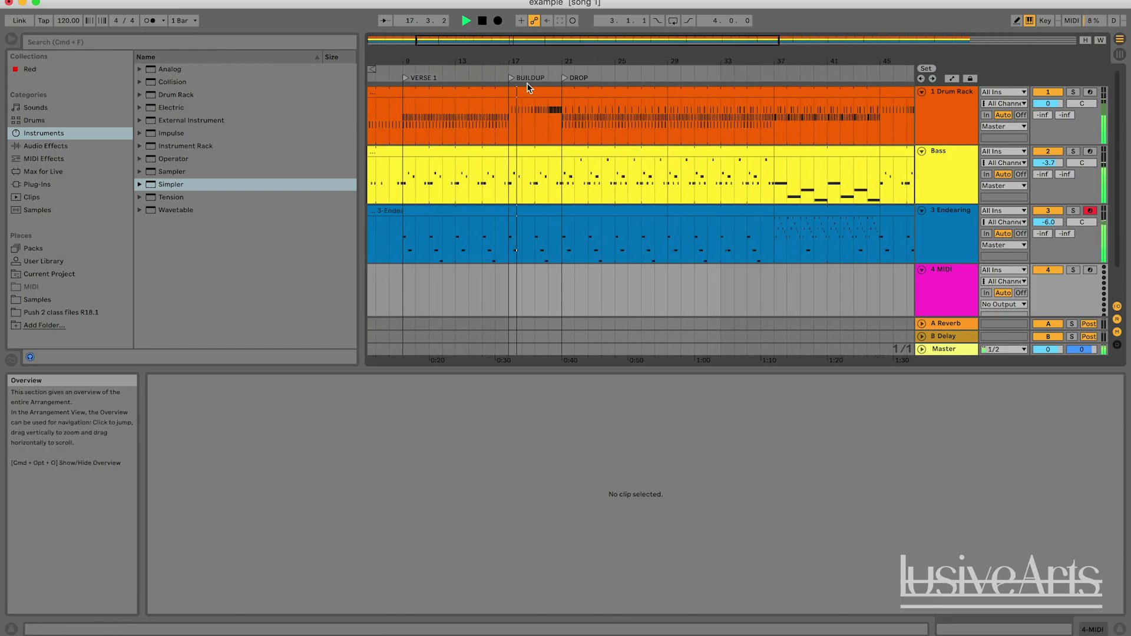
{"action": "left_click", "coordinate": [564, 77]}
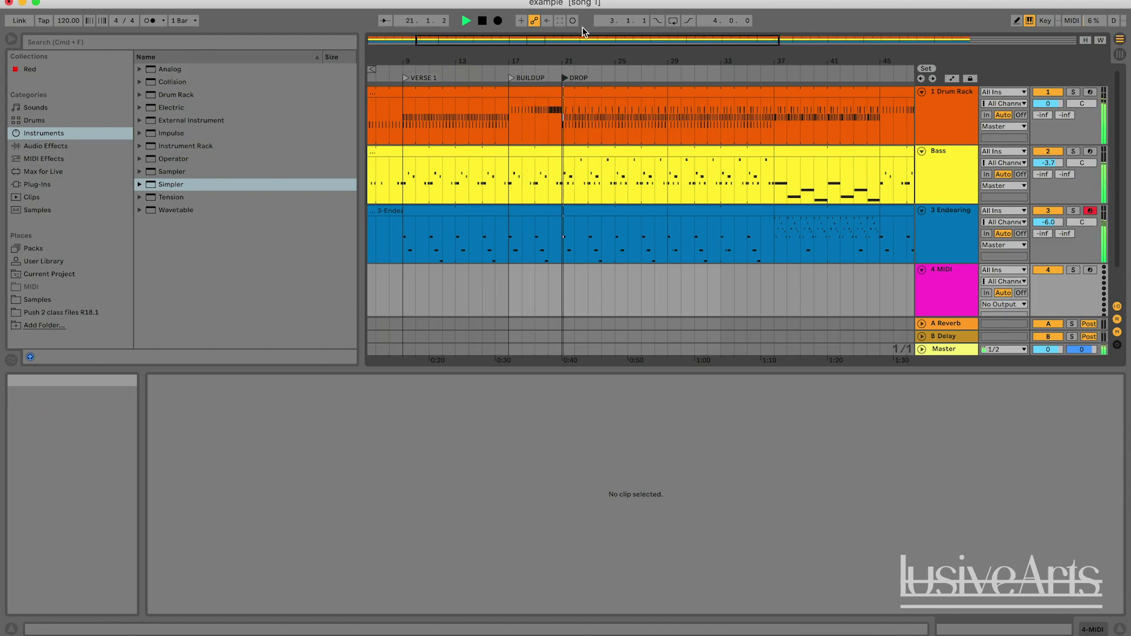
{"action": "left_click_drag", "start_coordinate": [589, 50], "coordinate": [588, 42]}
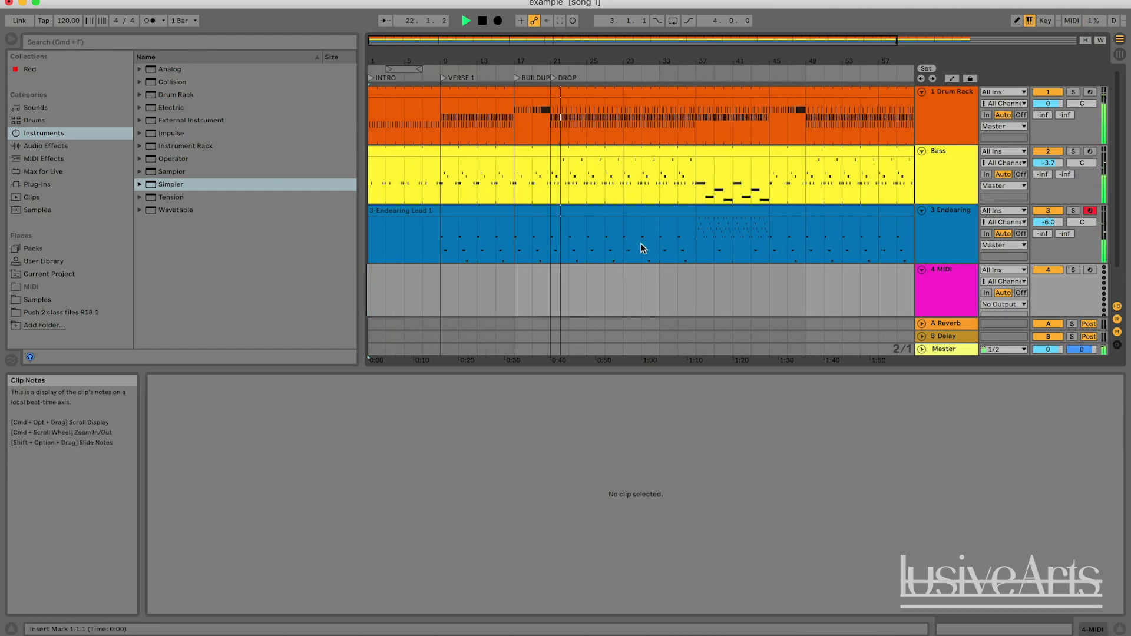
{"action": "scroll", "coordinate": [677, 251], "scroll_direction": "down", "scroll_amount": 1}
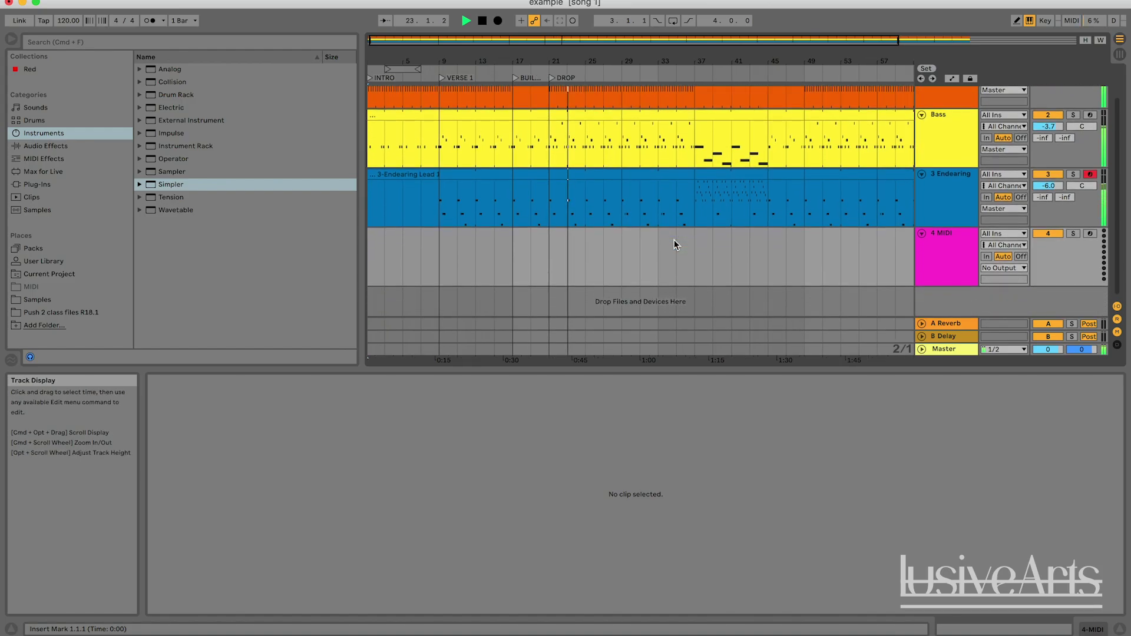
{"action": "scroll", "coordinate": [675, 245], "scroll_direction": "up", "scroll_amount": 1}
{"action": "key", "text": "space"}
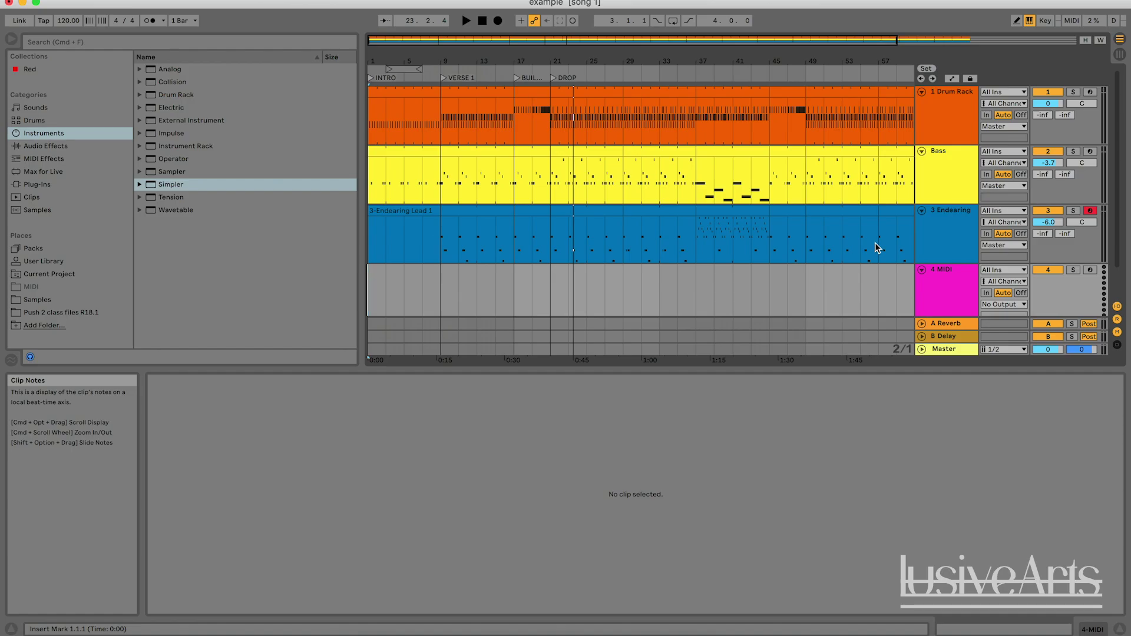
- Remove the new MIDI track and add an empty audio track below the Endearing track
{"action": "left_click", "coordinate": [938, 298]}
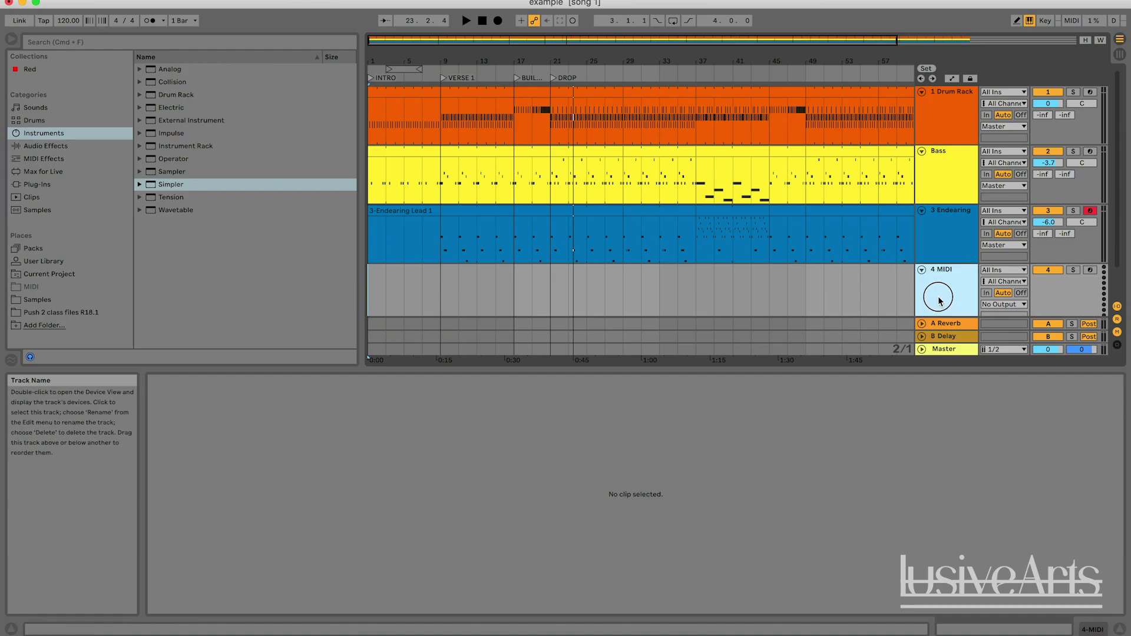
{"action": "key", "text": "super+z"}
{"action": "left_click", "coordinate": [623, 305]}
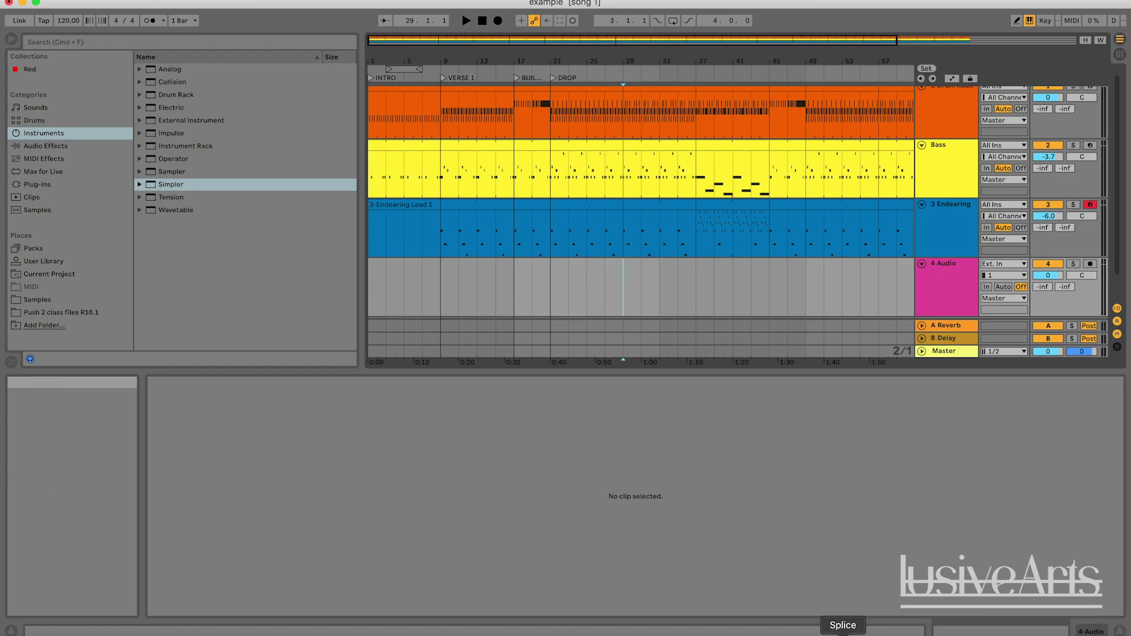
- Switch to the Splice app and look through the recently added samples, including the vocal one-shots
{"action": "left_click", "coordinate": [872, 625]}
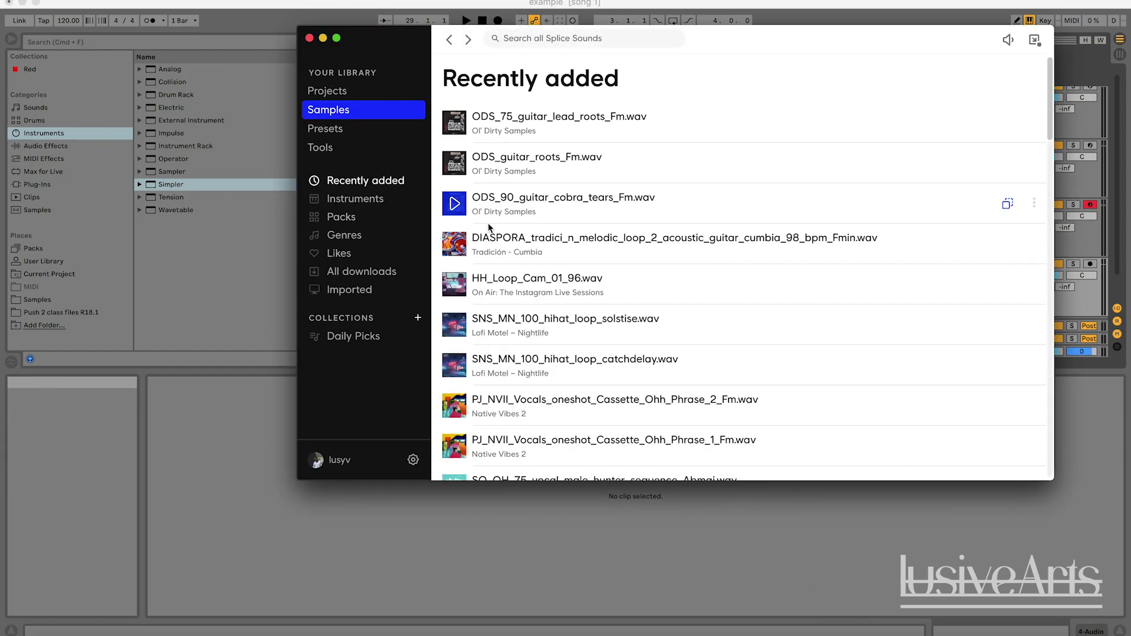
{"action": "scroll", "coordinate": [487, 223], "scroll_direction": "down", "scroll_amount": 5}
{"action": "scroll", "coordinate": [709, 61], "scroll_direction": "up", "scroll_amount": 5}
{"action": "scroll", "coordinate": [718, 250], "scroll_direction": "down", "scroll_amount": 5}
{"action": "scroll", "coordinate": [645, 204], "scroll_direction": "up", "scroll_amount": 2}
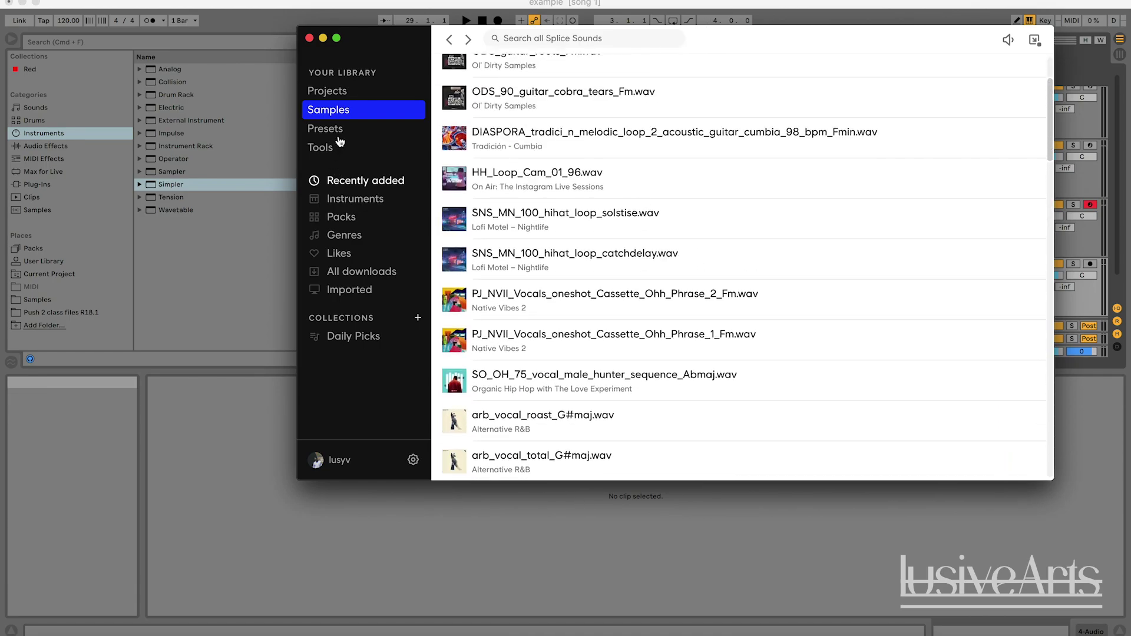
{"action": "left_click_drag", "start_coordinate": [375, 40], "coordinate": [387, 136]}
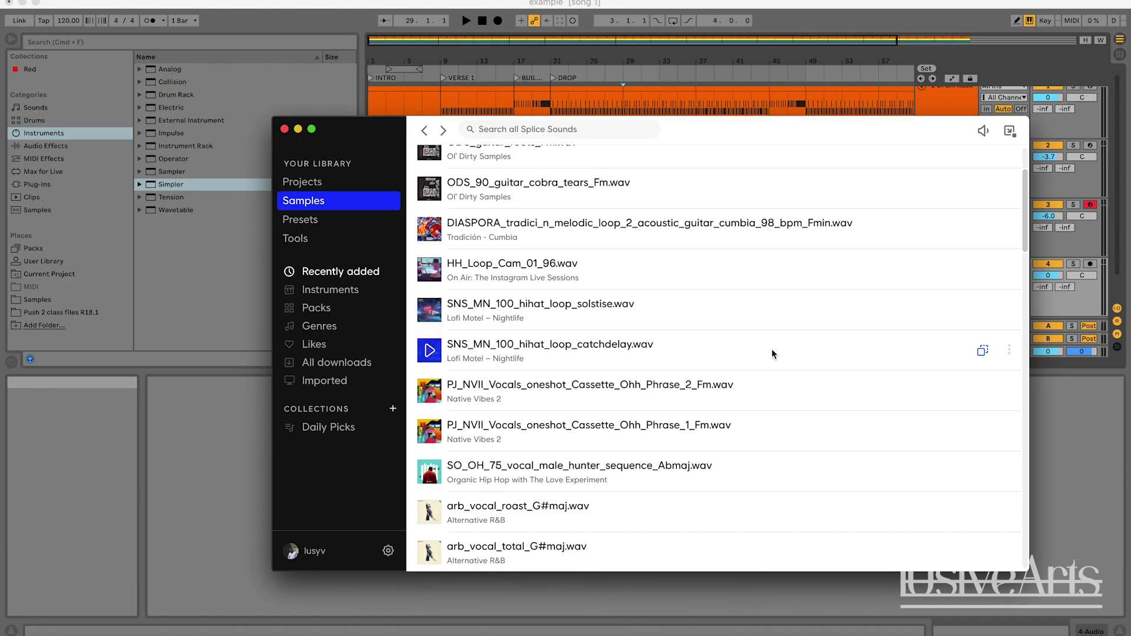
{"action": "scroll", "coordinate": [602, 387], "scroll_direction": "down", "scroll_amount": 10}
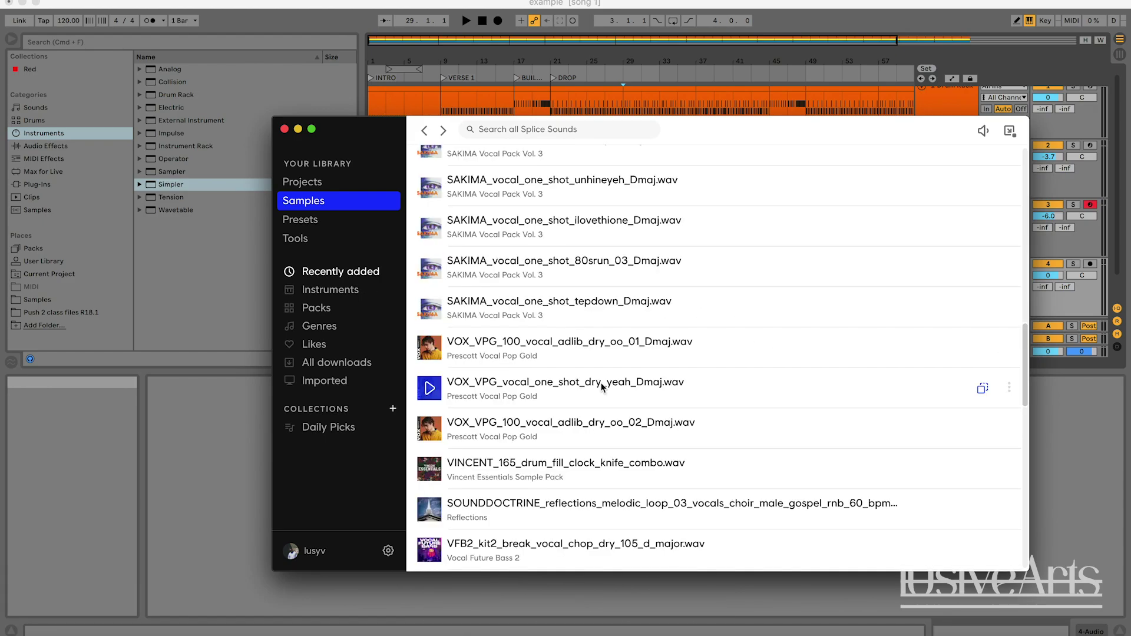
{"action": "scroll", "coordinate": [602, 386], "scroll_direction": "up", "scroll_amount": 6}
{"action": "scroll", "coordinate": [602, 386], "scroll_direction": "down", "scroll_amount": 3}
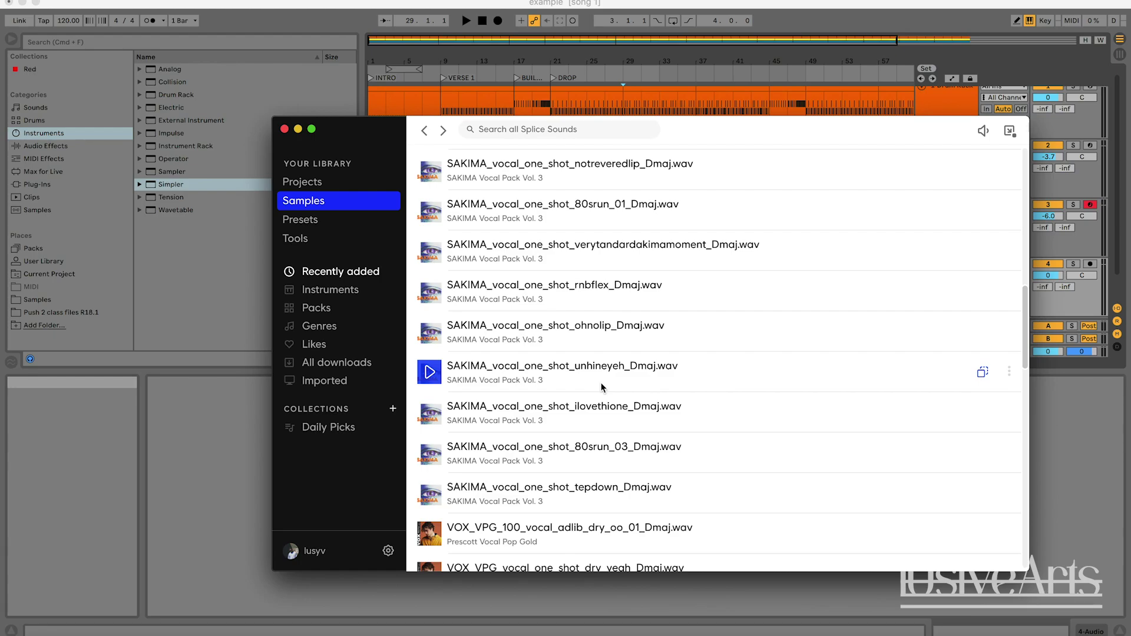
{"action": "scroll", "coordinate": [602, 387], "scroll_direction": "down", "scroll_amount": 5}
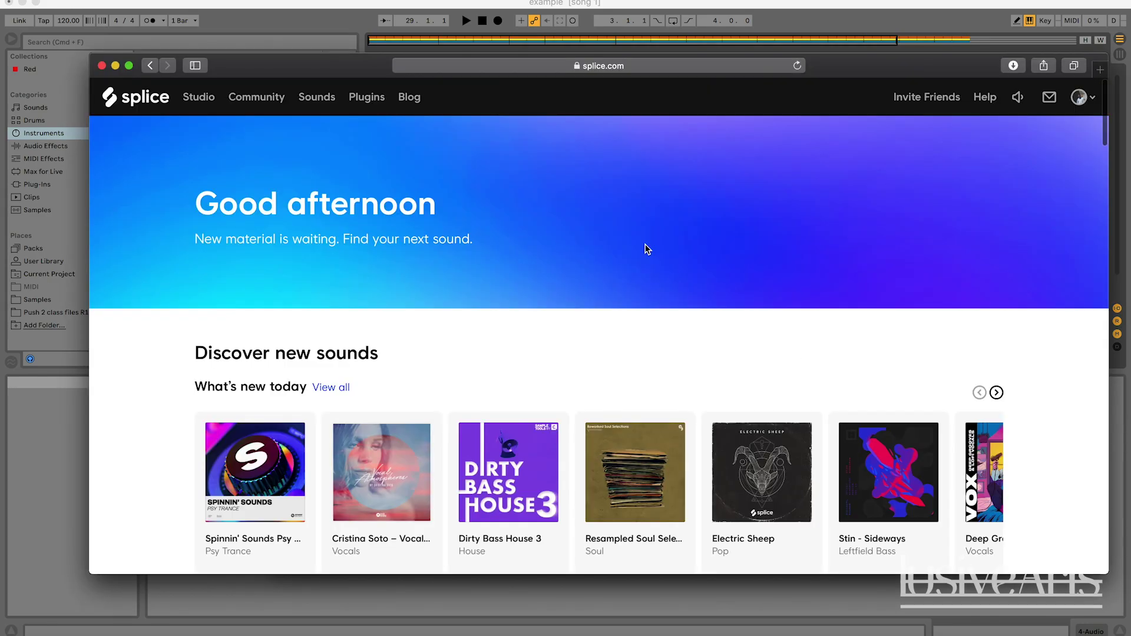
- Switch to splice.com in the browser and look over the new and popular packs on the home page
{"action": "scroll", "coordinate": [645, 247], "scroll_direction": "down", "scroll_amount": 10}
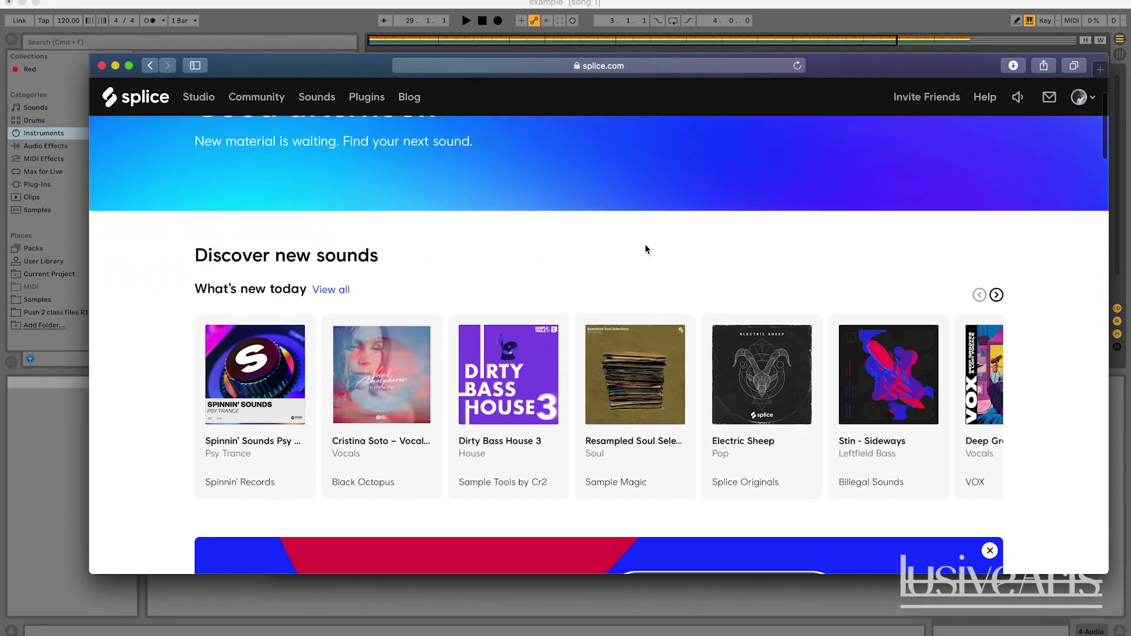
{"action": "scroll", "coordinate": [645, 248], "scroll_direction": "down", "scroll_amount": 5}
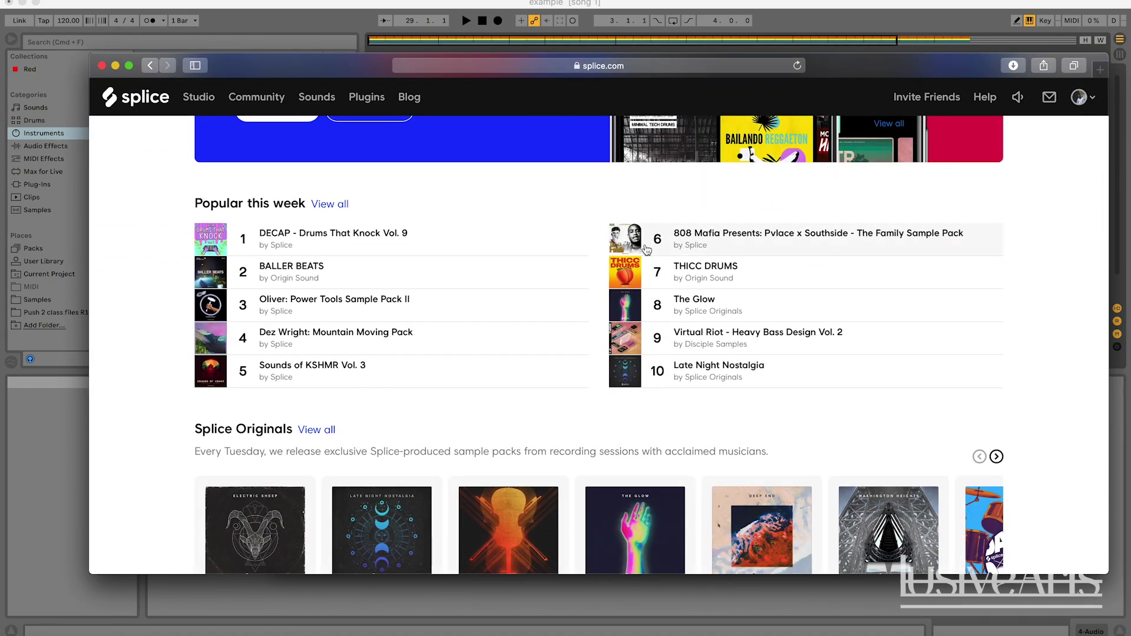
{"action": "scroll", "coordinate": [646, 250], "scroll_direction": "up", "scroll_amount": 15}
{"action": "scroll", "coordinate": [646, 248], "scroll_direction": "up", "scroll_amount": 2}
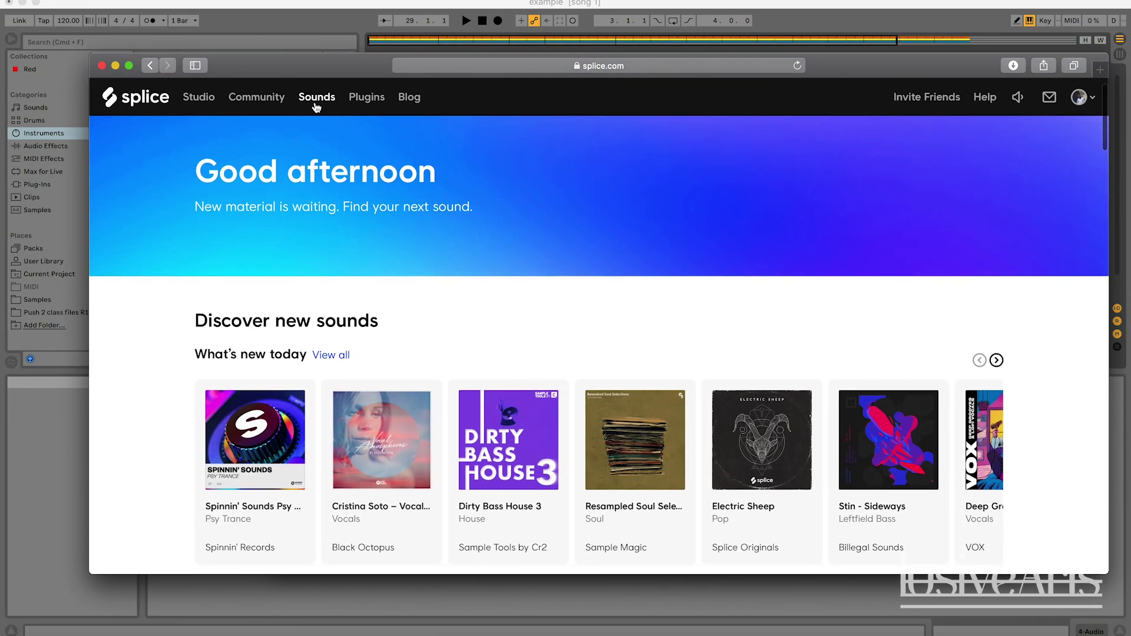
{"action": "scroll", "coordinate": [348, 263], "scroll_direction": "down", "scroll_amount": 3}
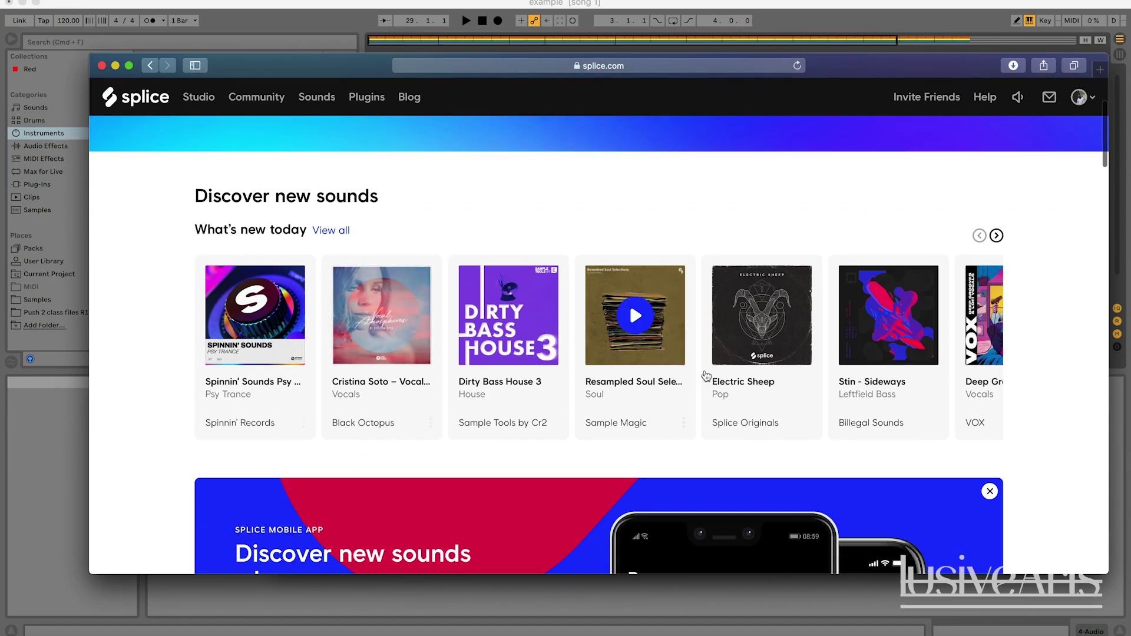
{"action": "scroll", "coordinate": [931, 369], "scroll_direction": "down", "scroll_amount": 10}
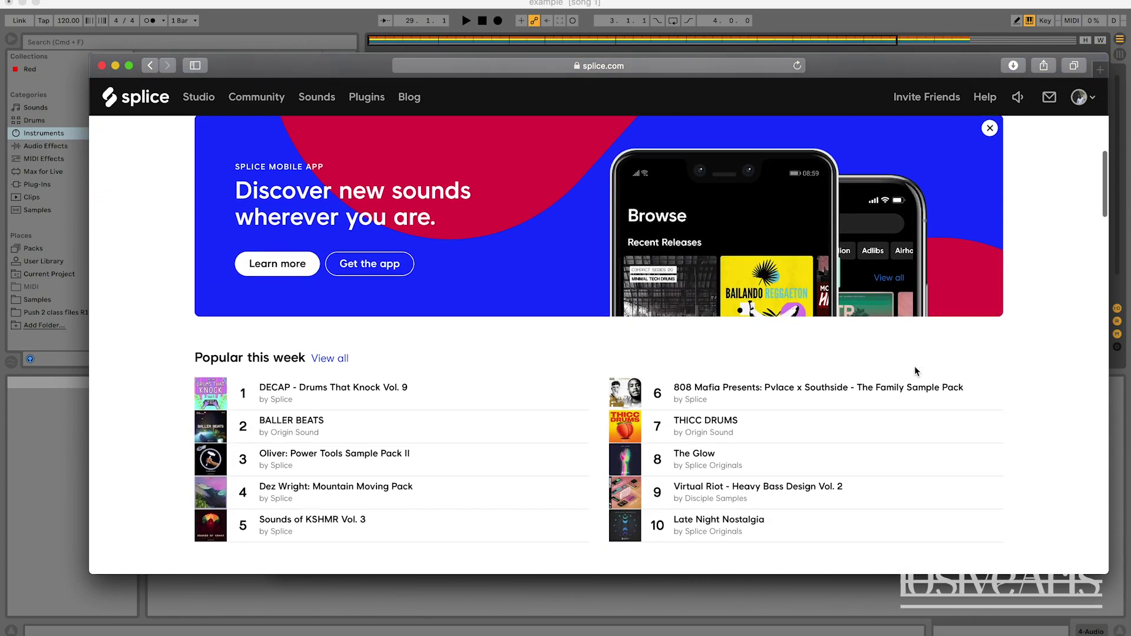
{"action": "scroll", "coordinate": [915, 371], "scroll_direction": "up", "scroll_amount": 10}
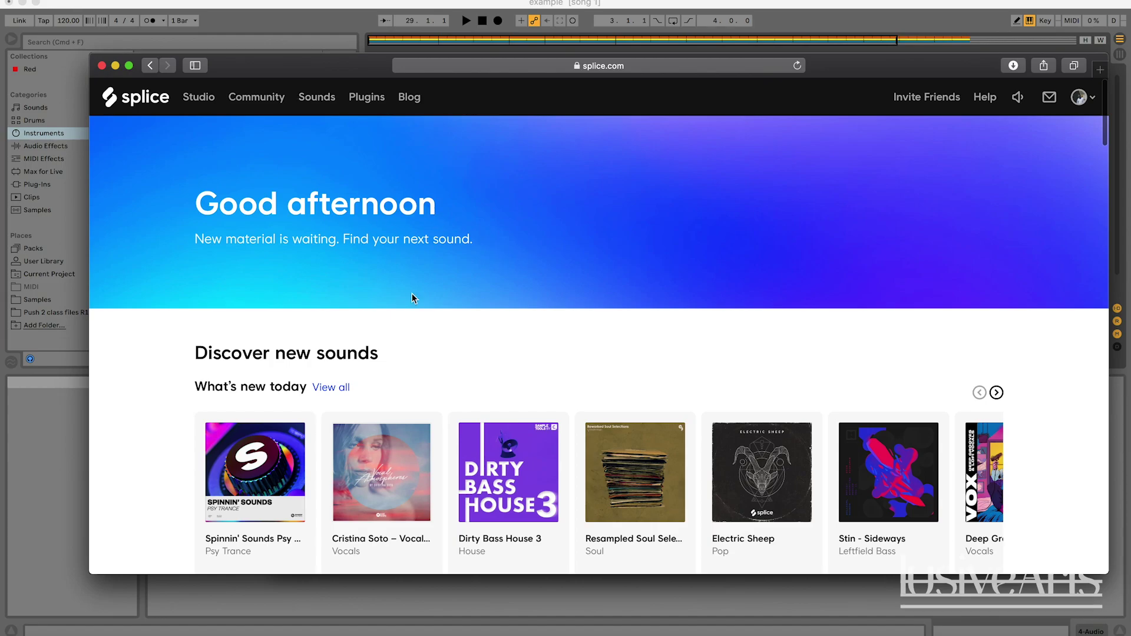
- Open the Sounds section of Splice and browse through the packs under Recommended for you
{"action": "scroll", "coordinate": [577, 383], "scroll_direction": "down", "scroll_amount": 3}
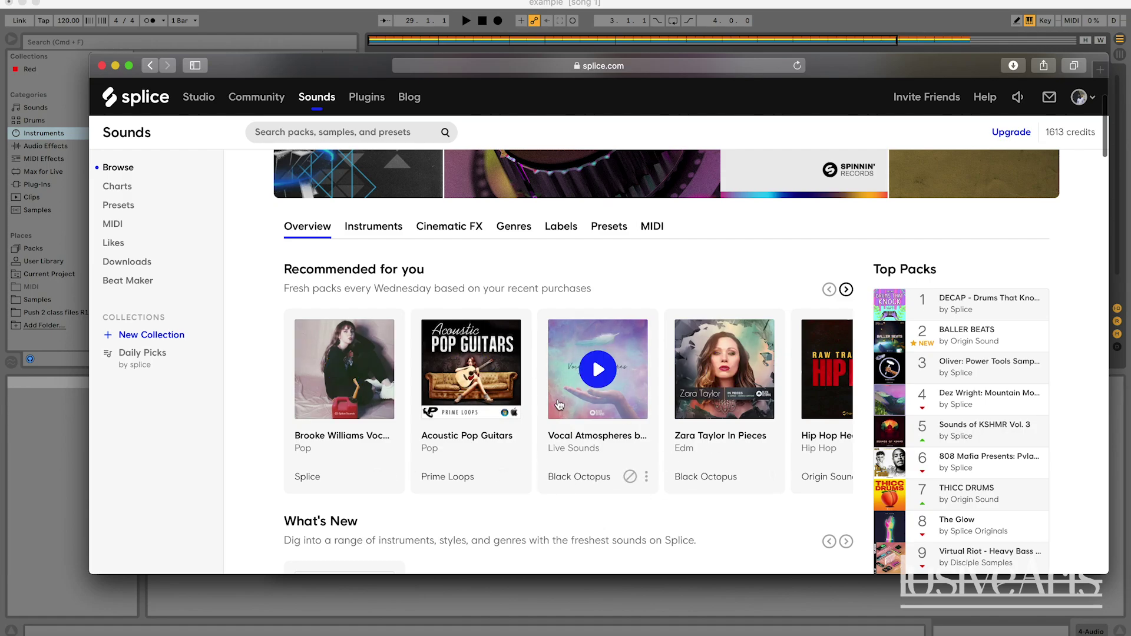
{"action": "left_click", "coordinate": [847, 289]}
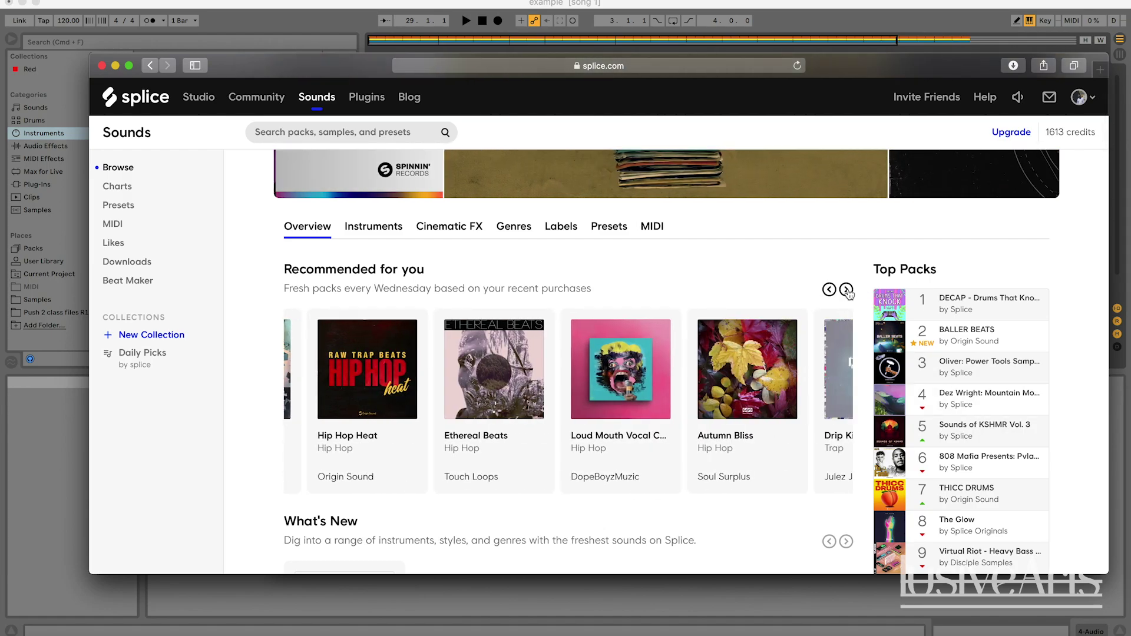
{"action": "left_click", "coordinate": [846, 291]}
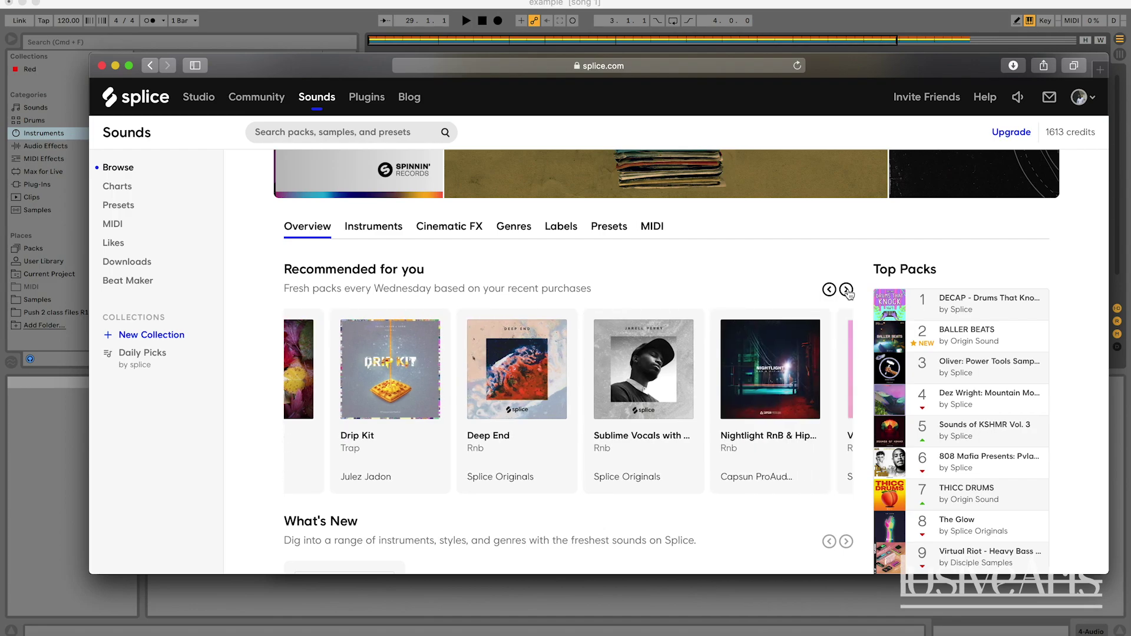
{"action": "left_click", "coordinate": [847, 291]}
- Show the Instruments categories and look through them, from Drums and Vocals to FX and Strings
{"action": "left_click", "coordinate": [373, 227]}
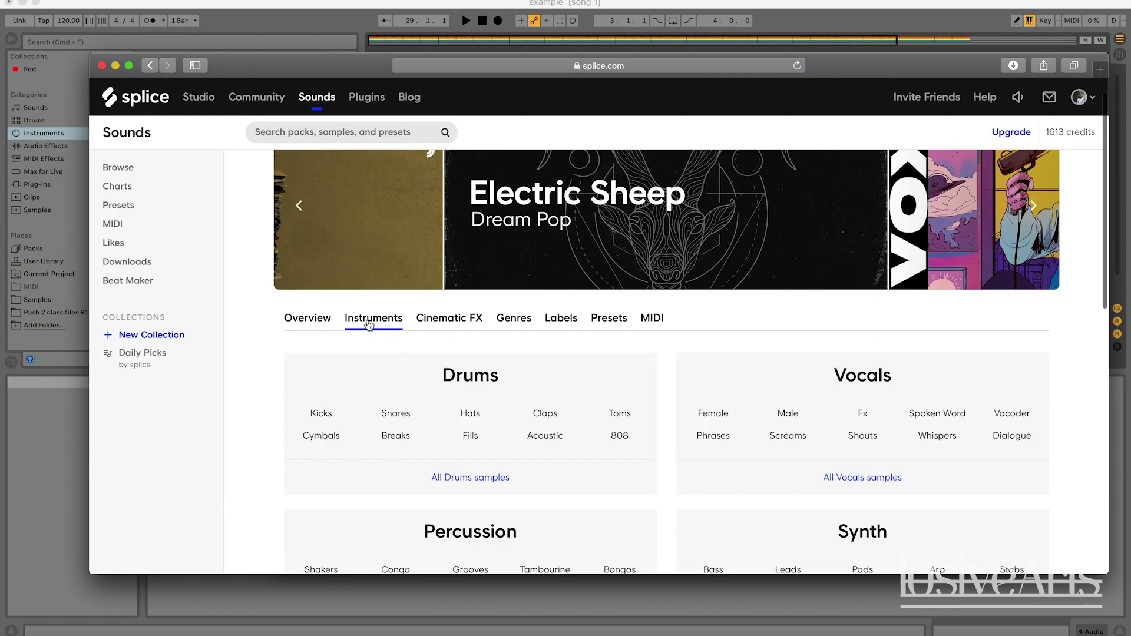
{"action": "scroll", "coordinate": [464, 335], "scroll_direction": "down", "scroll_amount": 3}
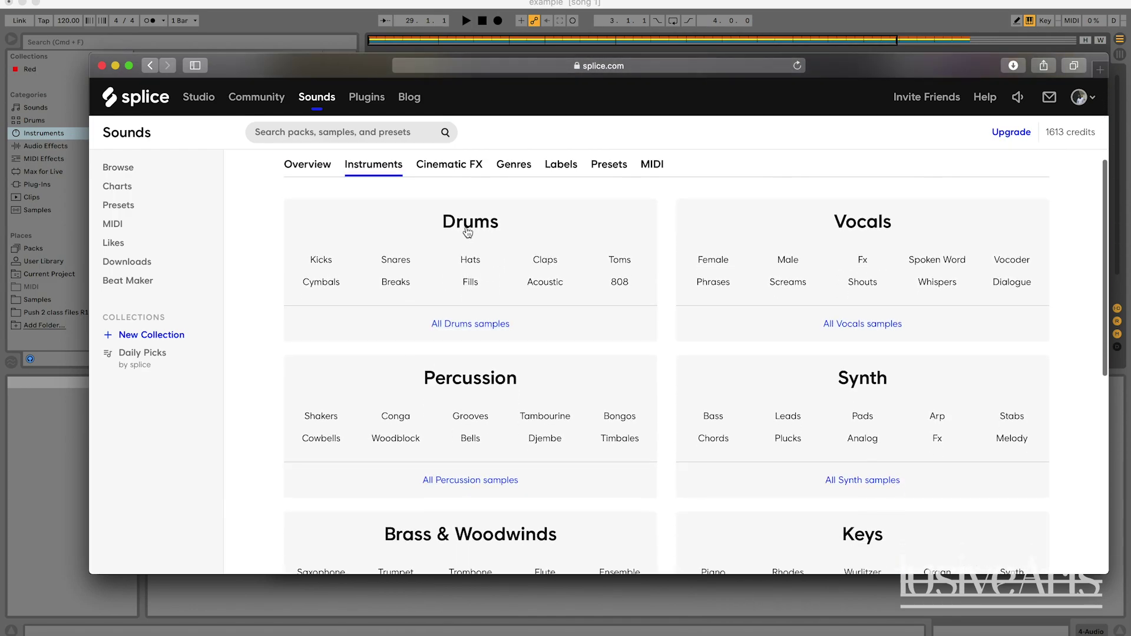
{"action": "scroll", "coordinate": [442, 462], "scroll_direction": "down", "scroll_amount": 5}
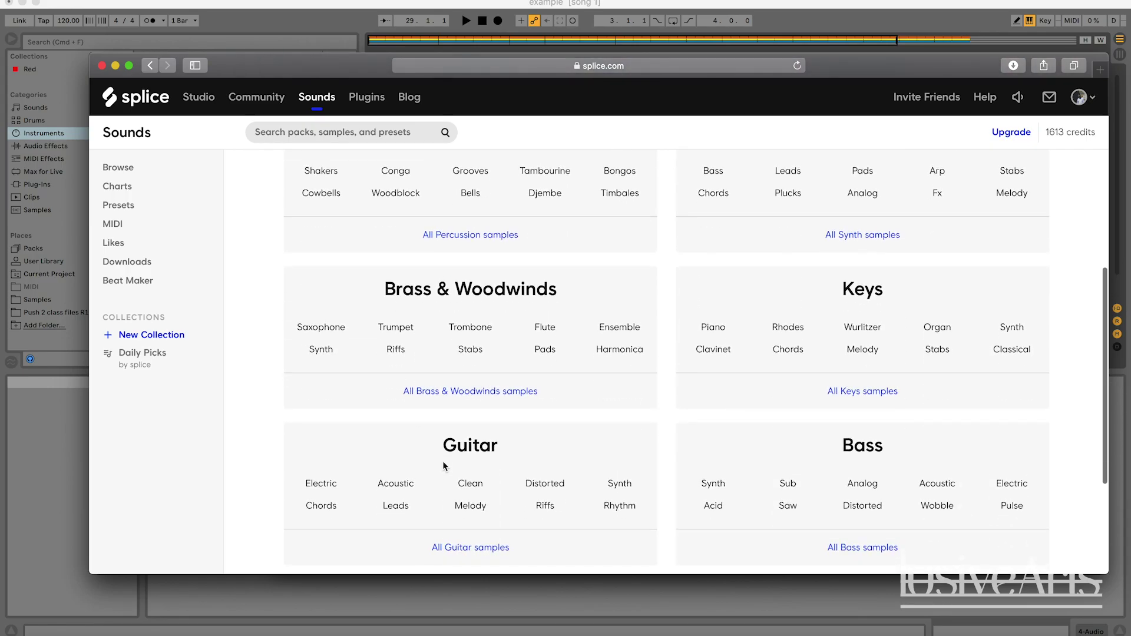
{"action": "scroll", "coordinate": [443, 466], "scroll_direction": "down", "scroll_amount": 4}
{"action": "scroll", "coordinate": [443, 466], "scroll_direction": "up", "scroll_amount": 10}
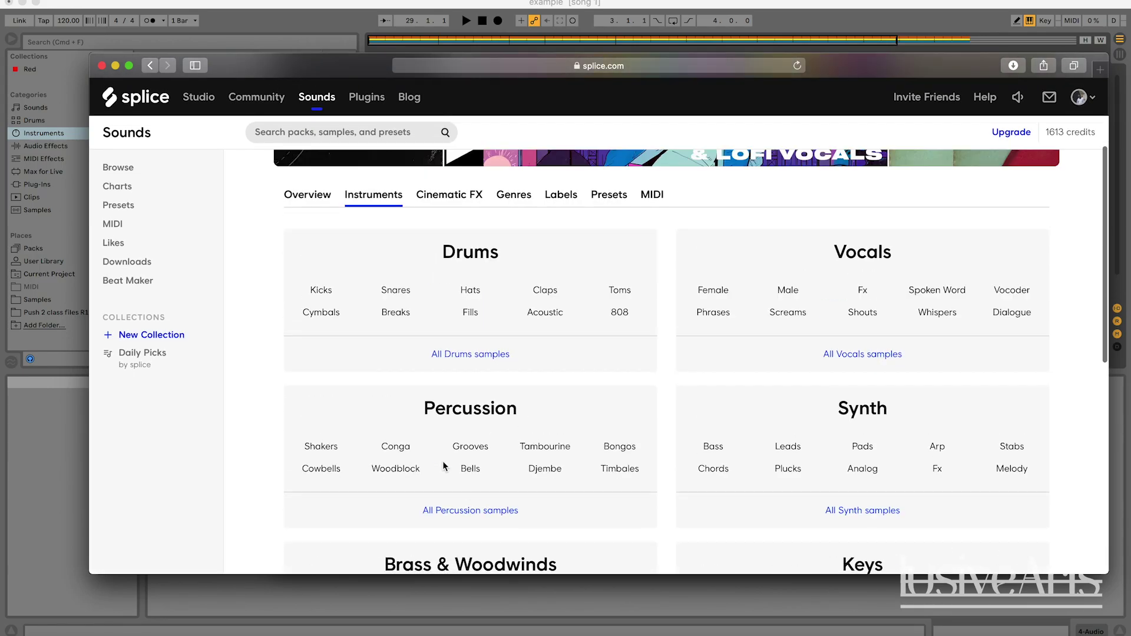
{"action": "scroll", "coordinate": [443, 466], "scroll_direction": "down", "scroll_amount": 10}
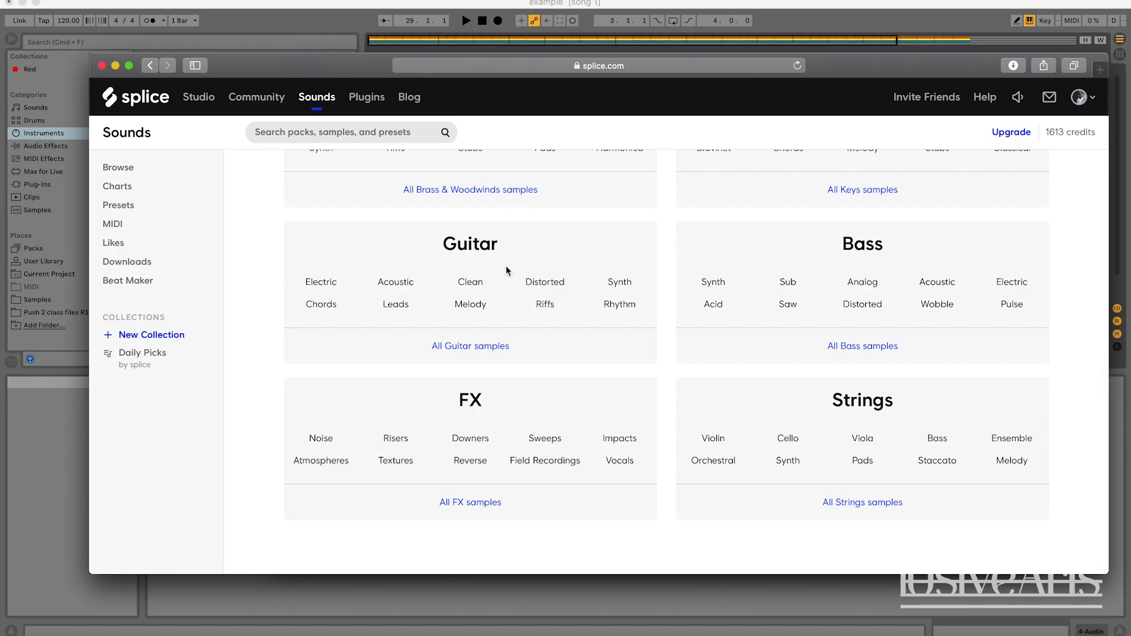
- Switch back to Ableton Live and play the arrangement from around the VERSE 1 locator
{"action": "left_click", "coordinate": [637, 6]}
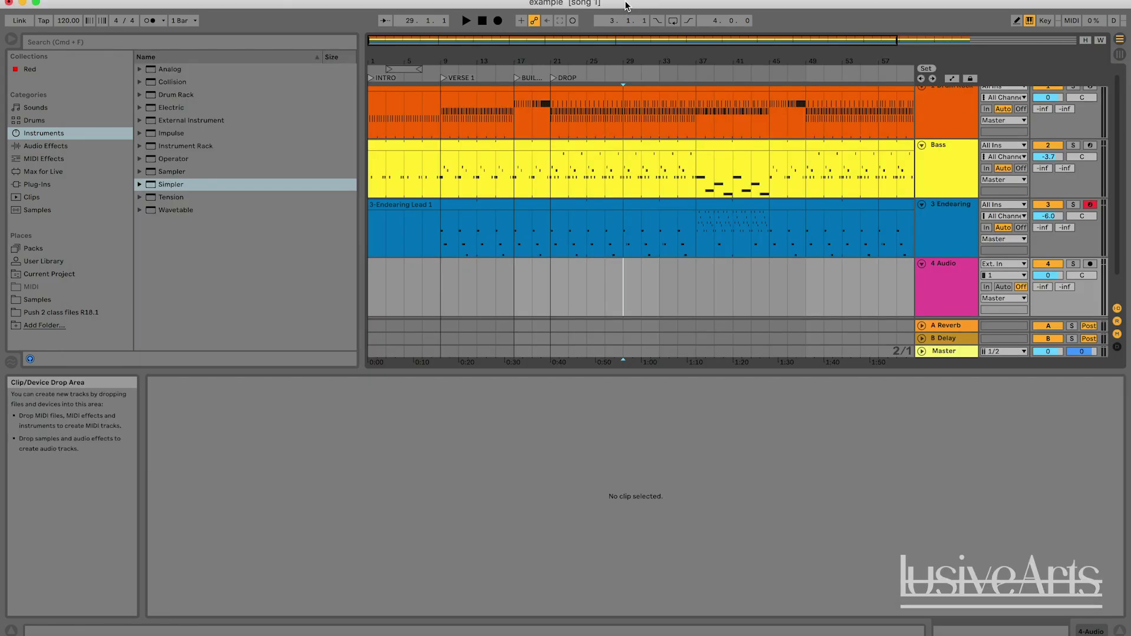
{"action": "left_click", "coordinate": [434, 71]}
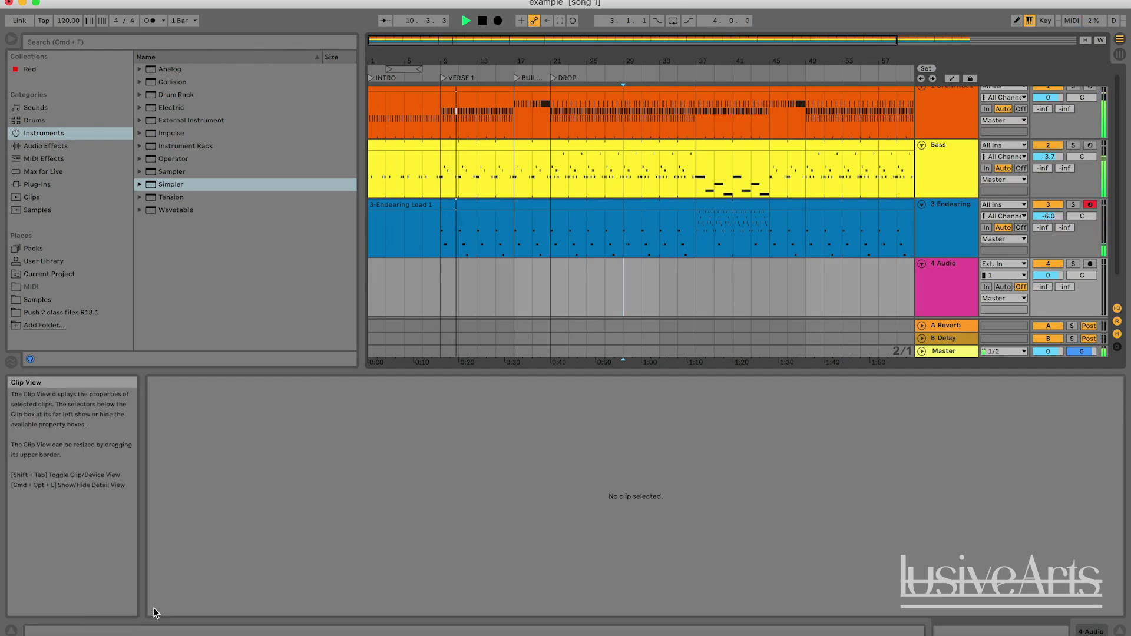
- Switch to Splice's guitar samples in the browser and look over the available genre filters
{"action": "scroll", "coordinate": [537, 128], "scroll_direction": "up", "scroll_amount": 1}
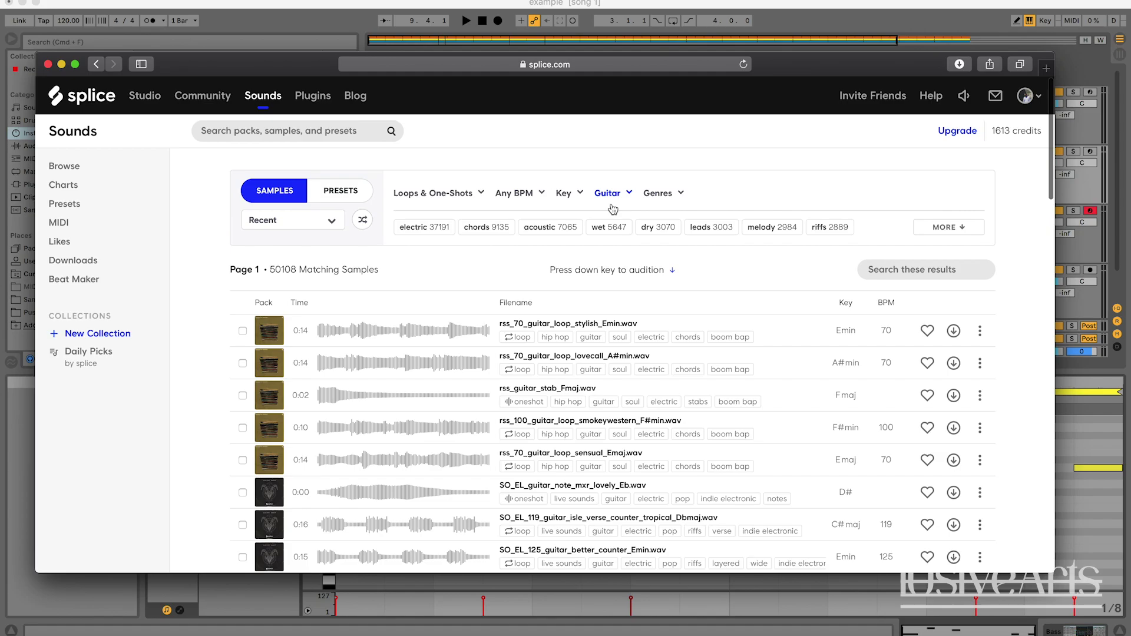
{"action": "left_click", "coordinate": [677, 194]}
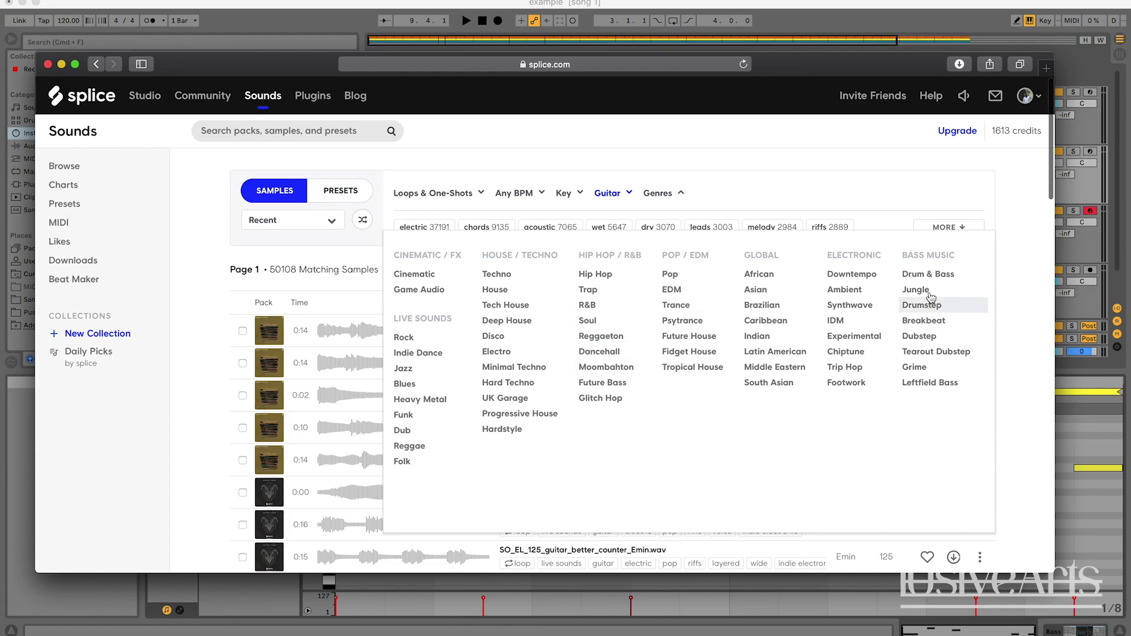
{"action": "left_click", "coordinate": [680, 193]}
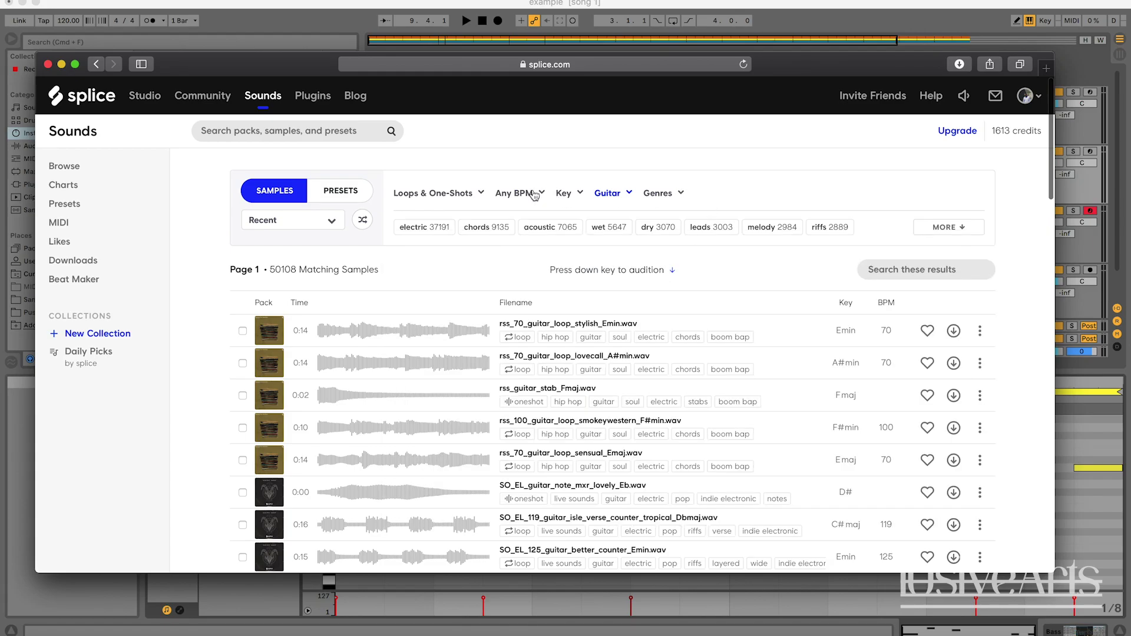
- Filter the guitar samples to a BPM range of 115 to 125
{"action": "left_click", "coordinate": [533, 194]}
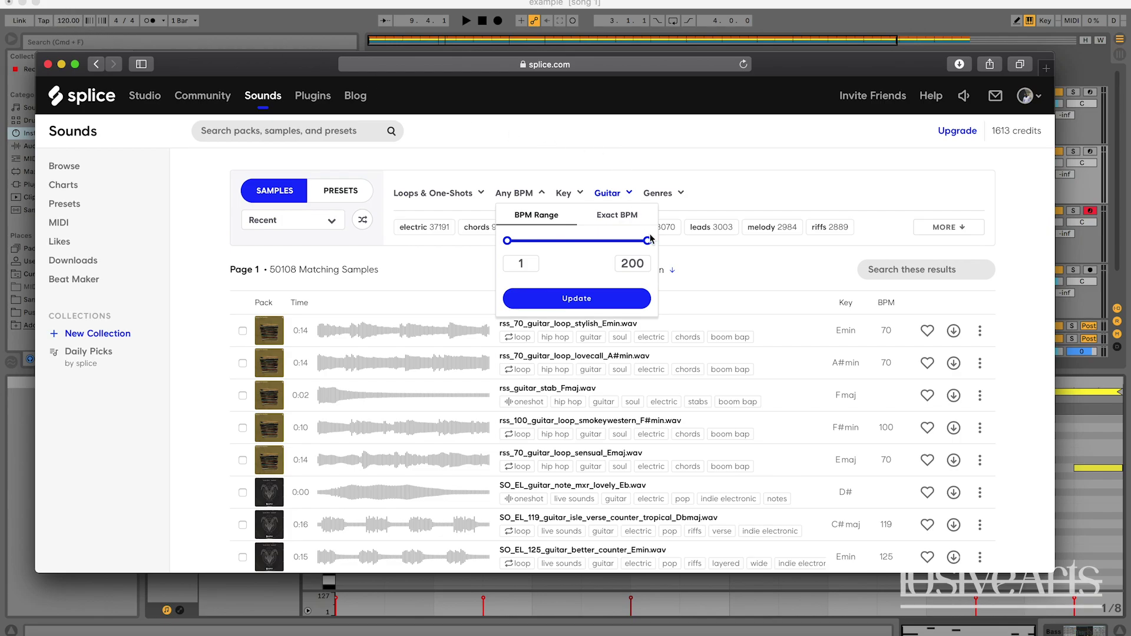
{"action": "left_click_drag", "start_coordinate": [646, 240], "coordinate": [593, 242]}
{"action": "left_click_drag", "start_coordinate": [515, 241], "coordinate": [587, 252]}
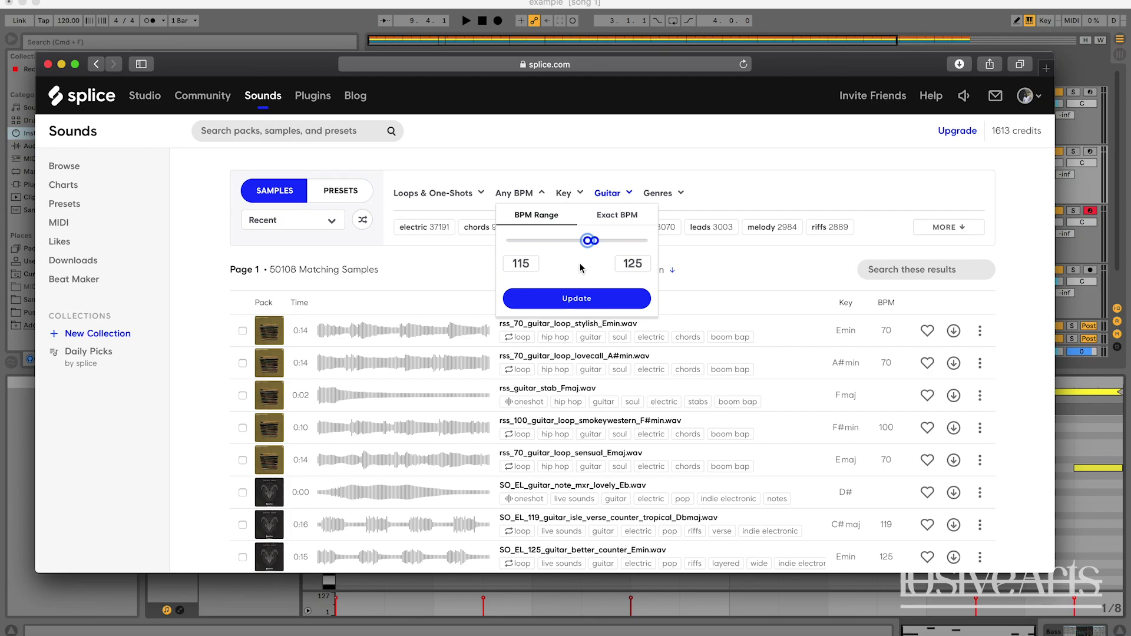
{"action": "left_click", "coordinate": [576, 298]}
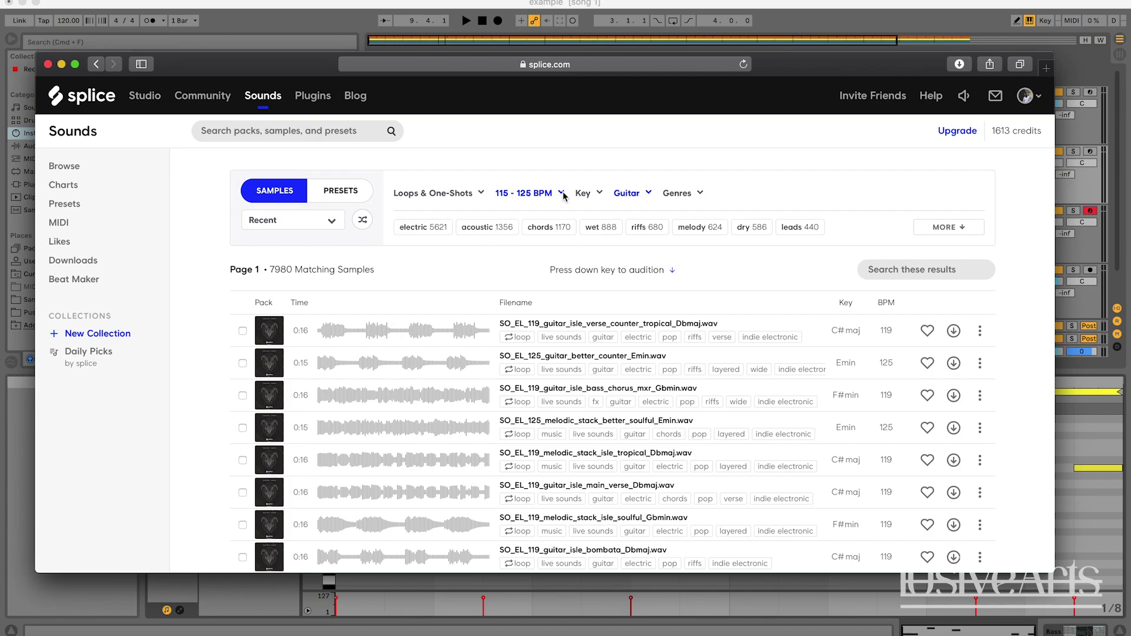
{"action": "left_click", "coordinate": [598, 194]}
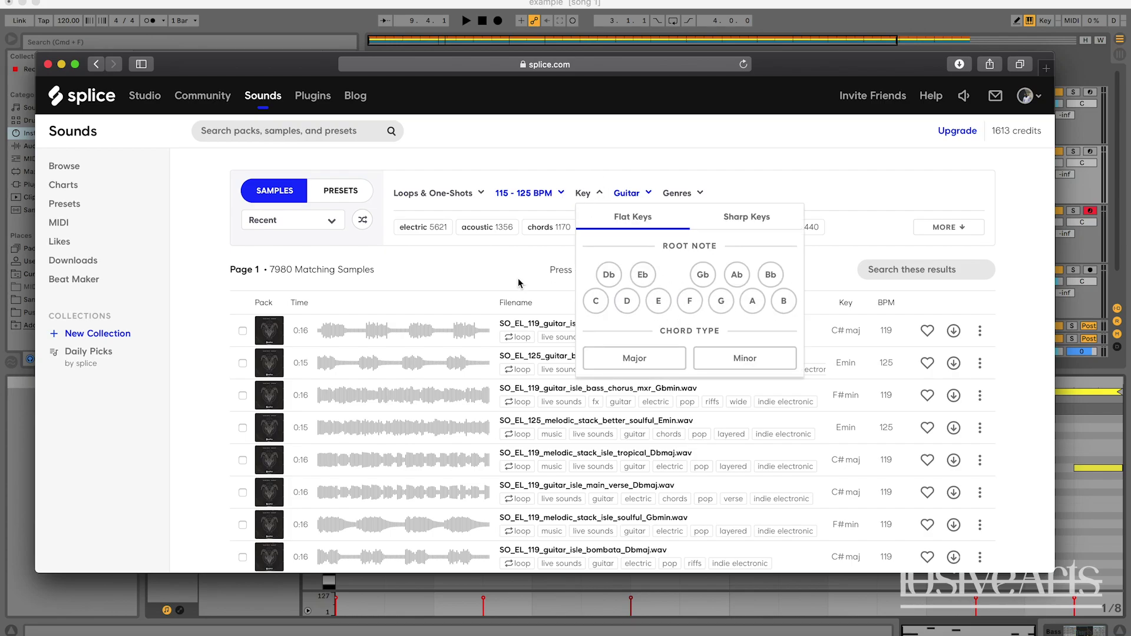
{"action": "left_click", "coordinate": [478, 275]}
{"action": "scroll", "coordinate": [528, 371], "scroll_direction": "down", "scroll_amount": 1}
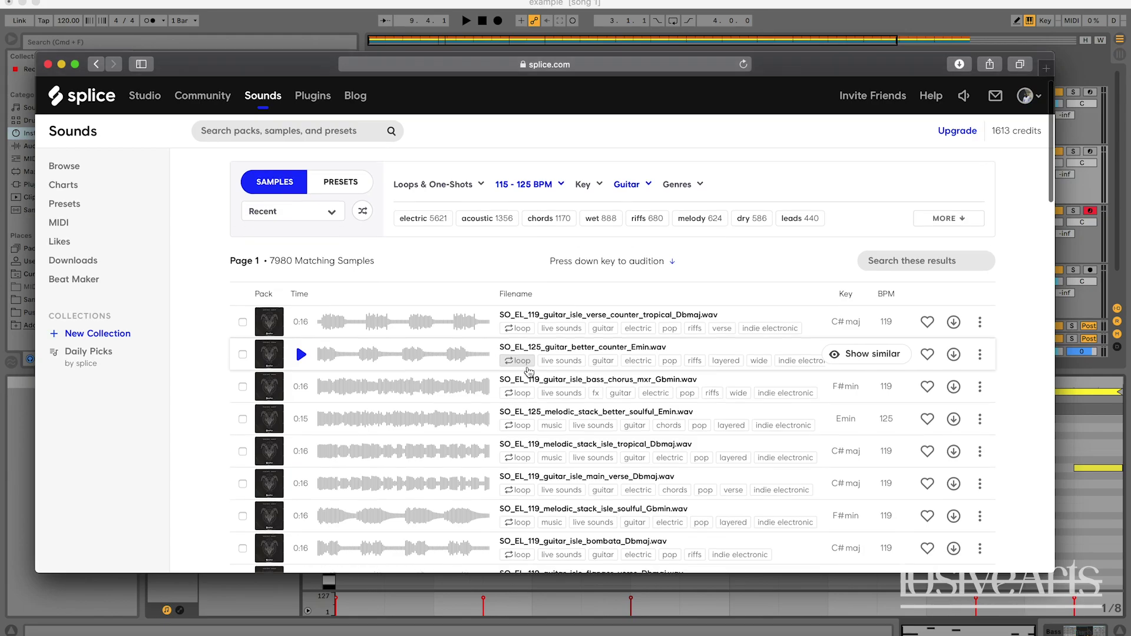
{"action": "scroll", "coordinate": [529, 371], "scroll_direction": "up", "scroll_amount": 1}
{"action": "left_click", "coordinate": [599, 199]}
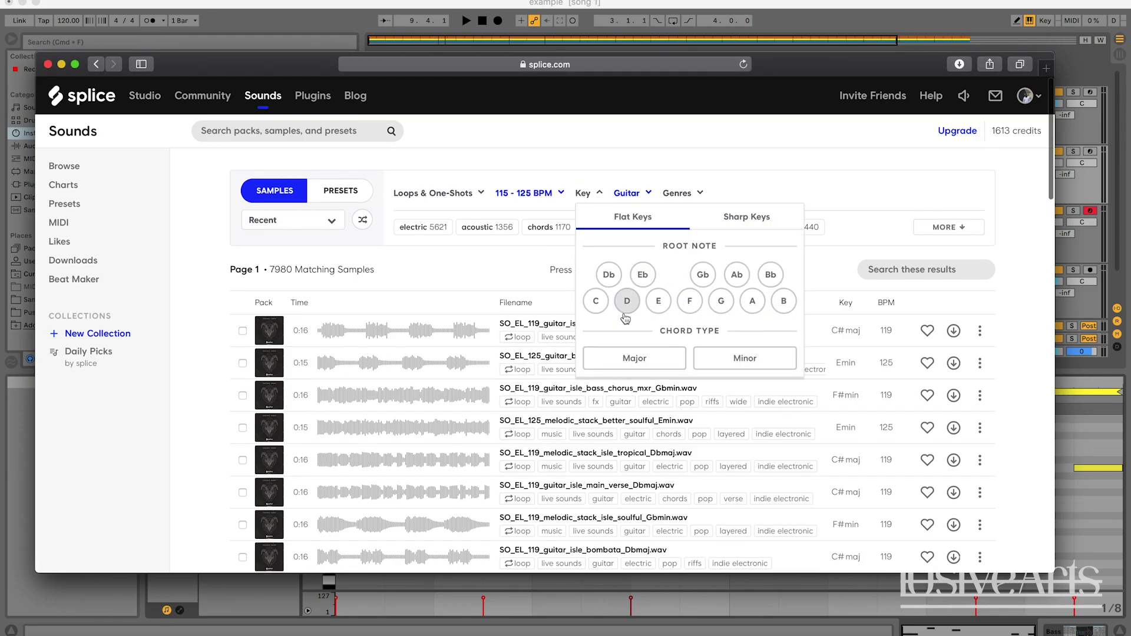
{"action": "left_click", "coordinate": [583, 191]}
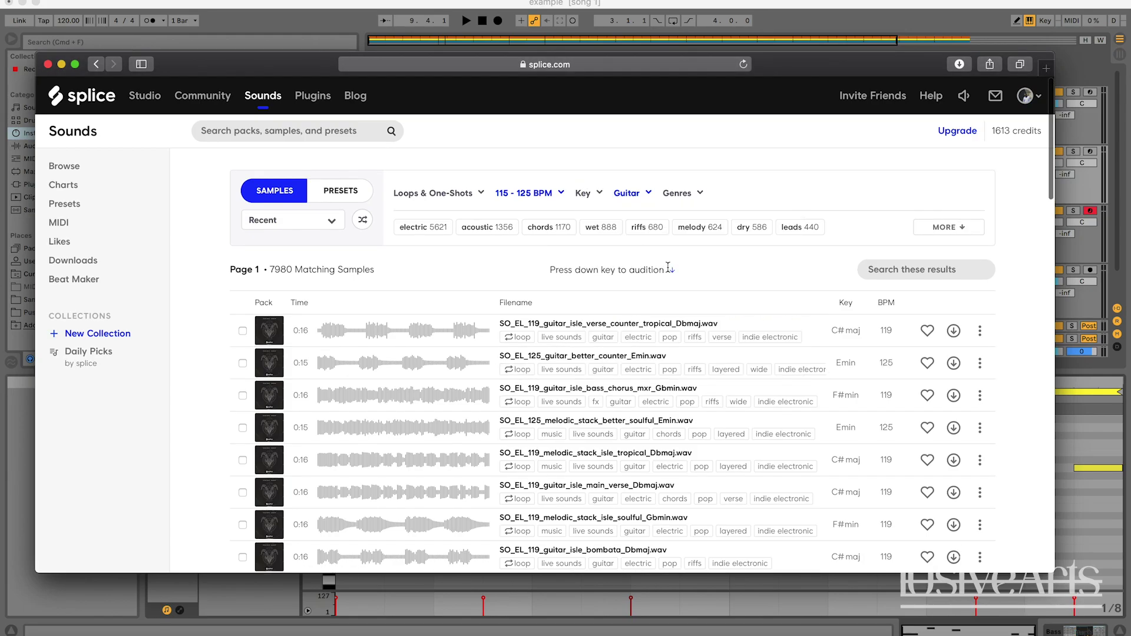
- Filter the guitar samples by key with root note A and chord type Minor
{"action": "left_click", "coordinate": [584, 190]}
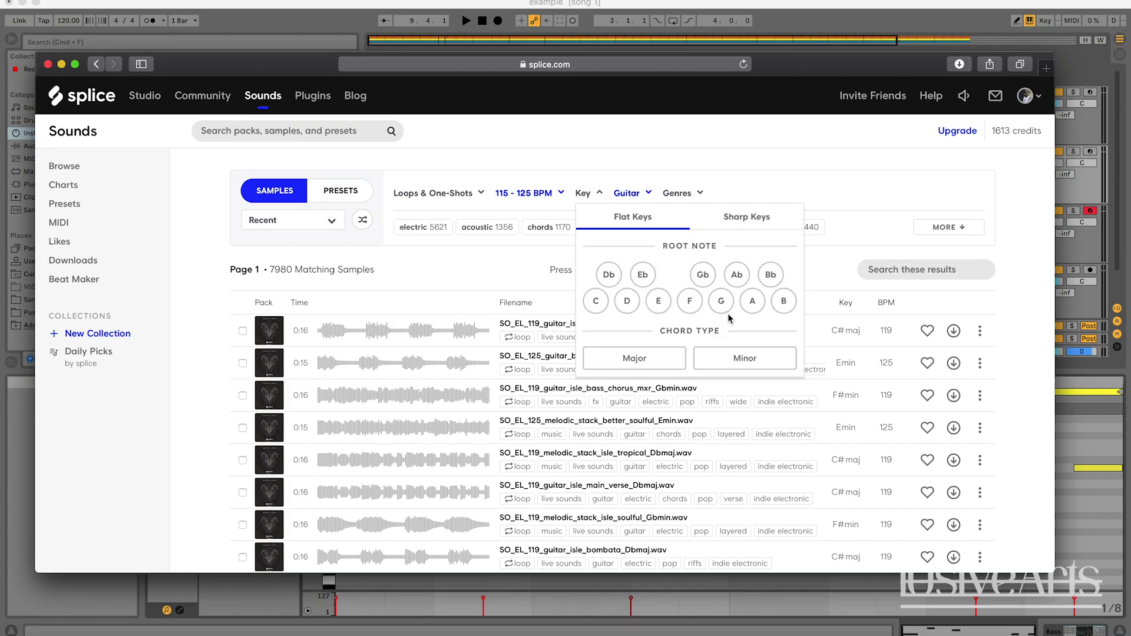
{"action": "left_click", "coordinate": [752, 301]}
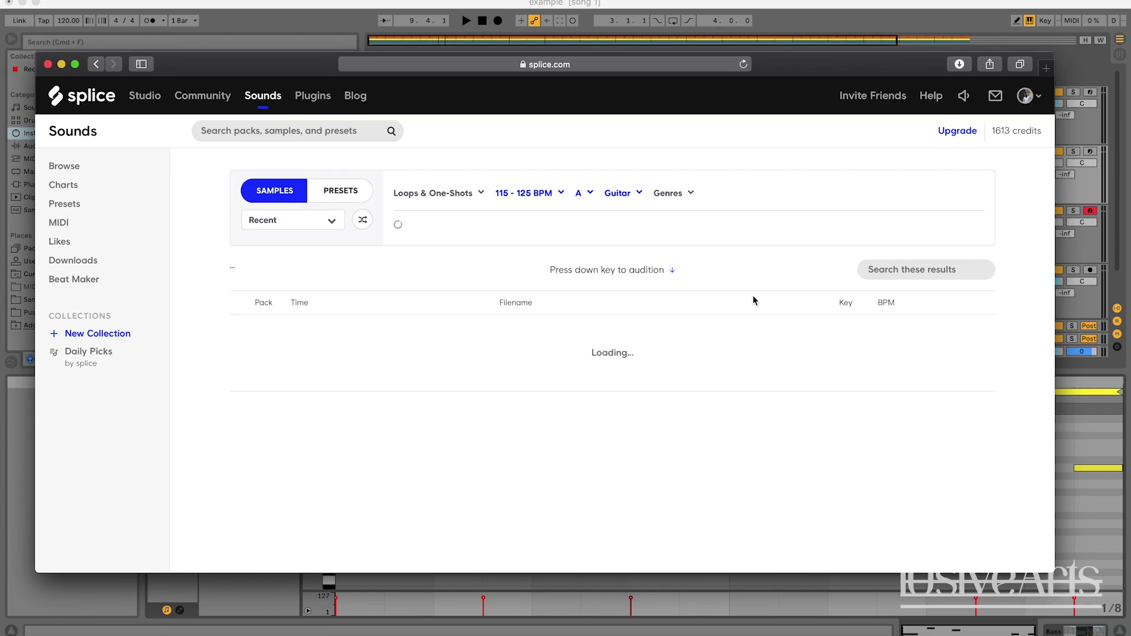
{"action": "left_click", "coordinate": [588, 193]}
{"action": "left_click", "coordinate": [731, 380]}
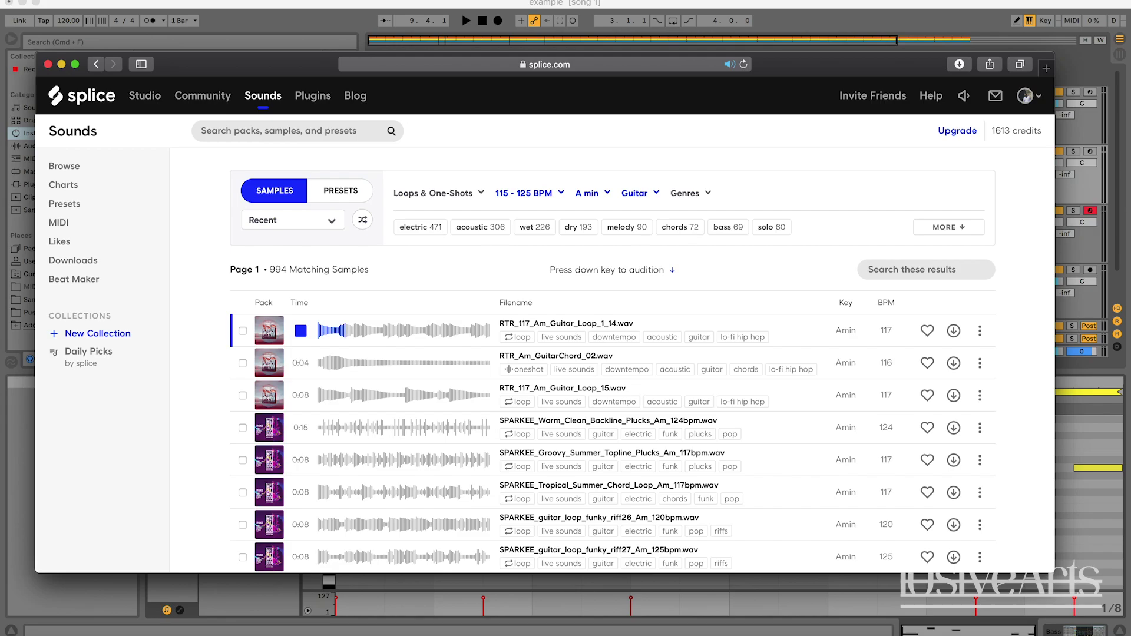
- Play the song in Ableton Live and audition RTR_Am_GuitarChord_02.wav in Splice over it
{"action": "key", "text": "super+Tab"}
{"action": "key", "text": "space"}
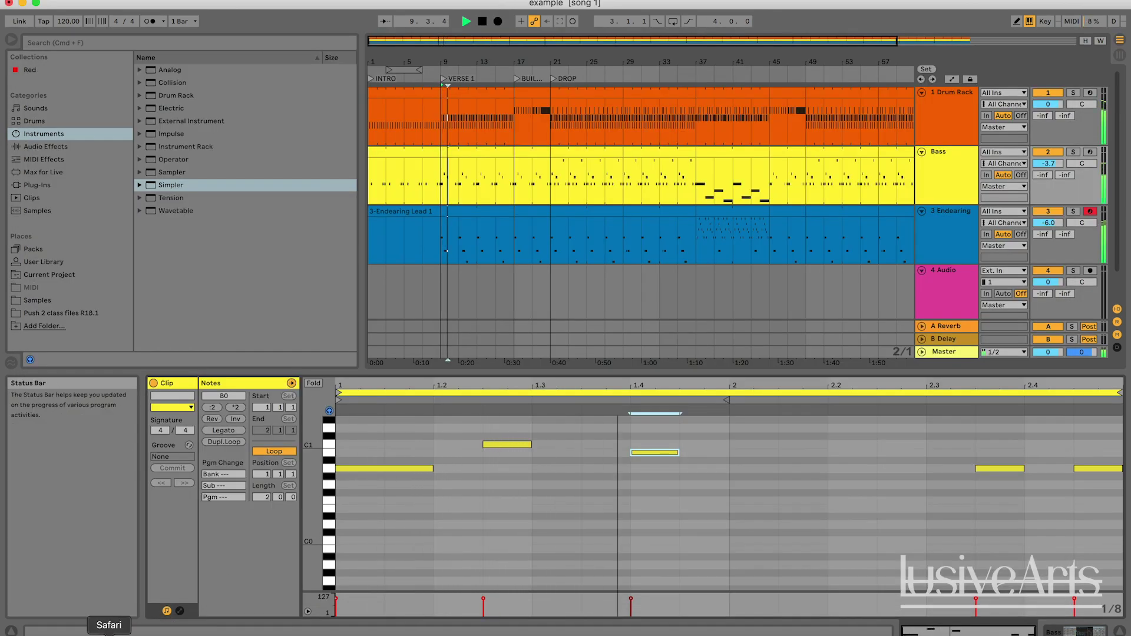
{"action": "left_click", "coordinate": [109, 634]}
{"action": "key", "text": "Down"}
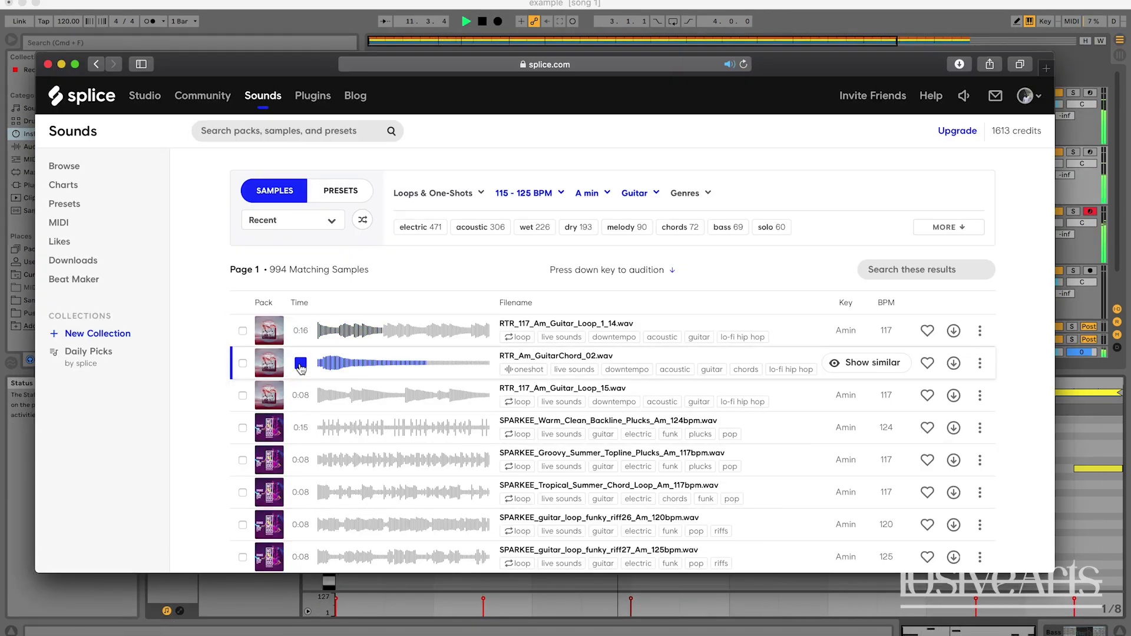
{"action": "left_click", "coordinate": [300, 365]}
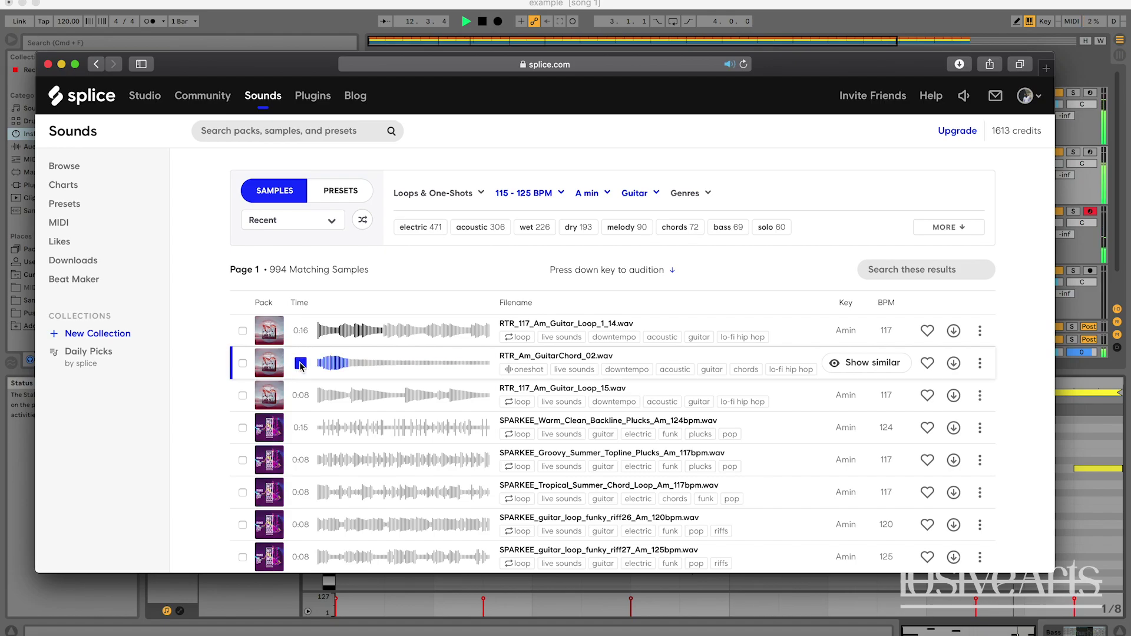
{"action": "left_click", "coordinate": [300, 364]}
- With the song stopped in Ableton Live, audition RTR_Am_GuitarChord_02.wav on its own in Splice and download it
{"action": "left_click", "coordinate": [526, 3]}
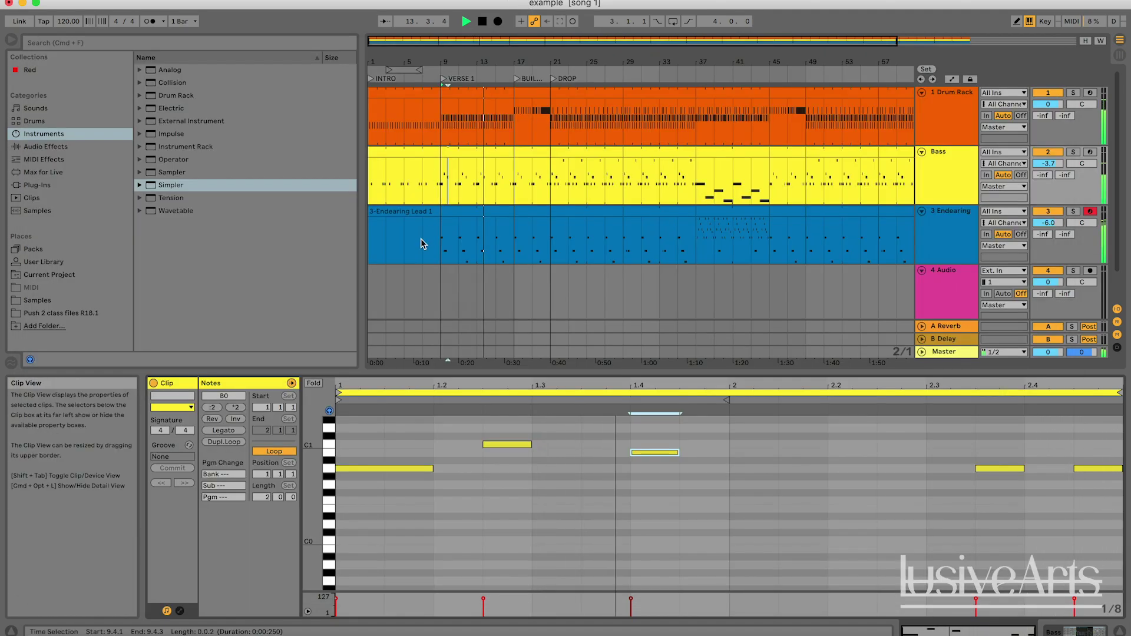
{"action": "left_click", "coordinate": [136, 634]}
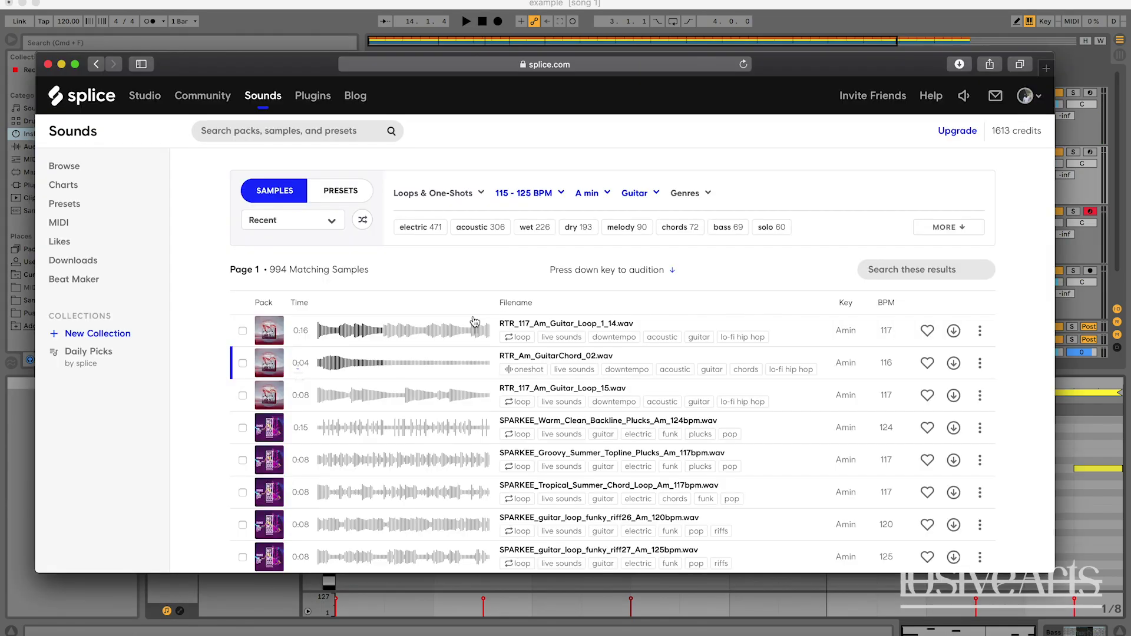
{"action": "left_click", "coordinate": [300, 364]}
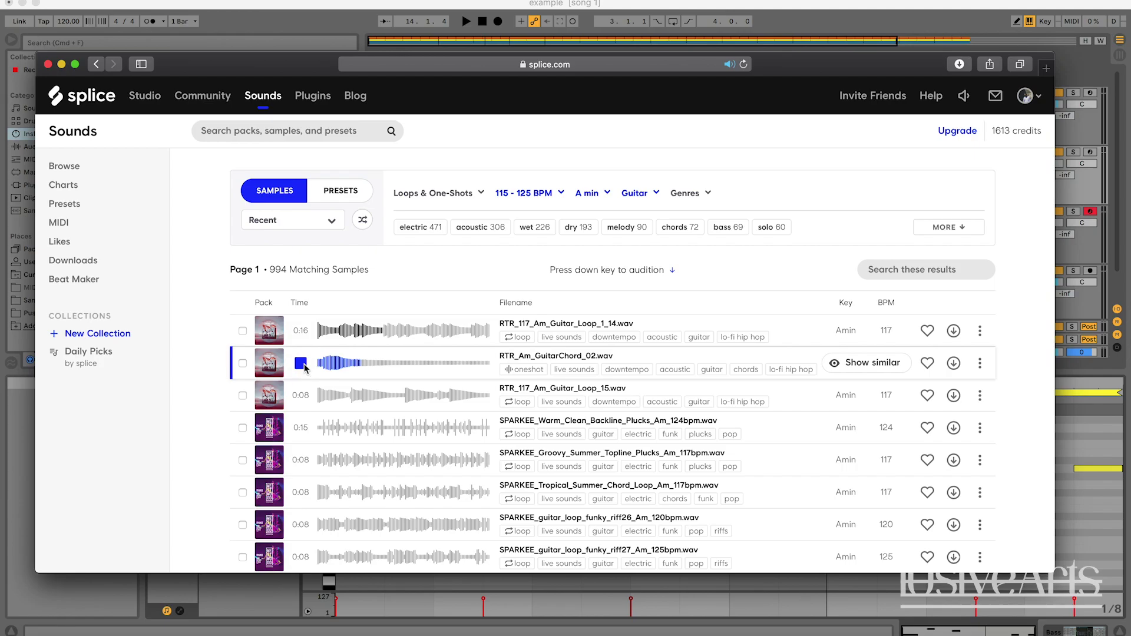
{"action": "left_click", "coordinate": [301, 364]}
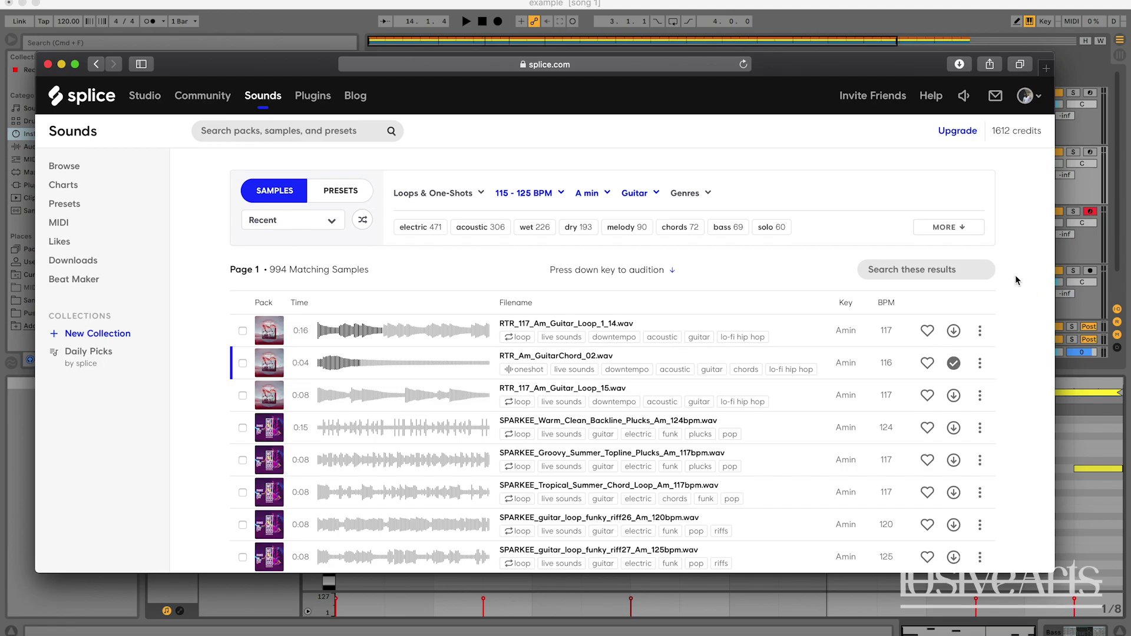
- Switch to the Splice desktop app and show the recently added samples in the library
{"action": "left_click", "coordinate": [955, 18]}
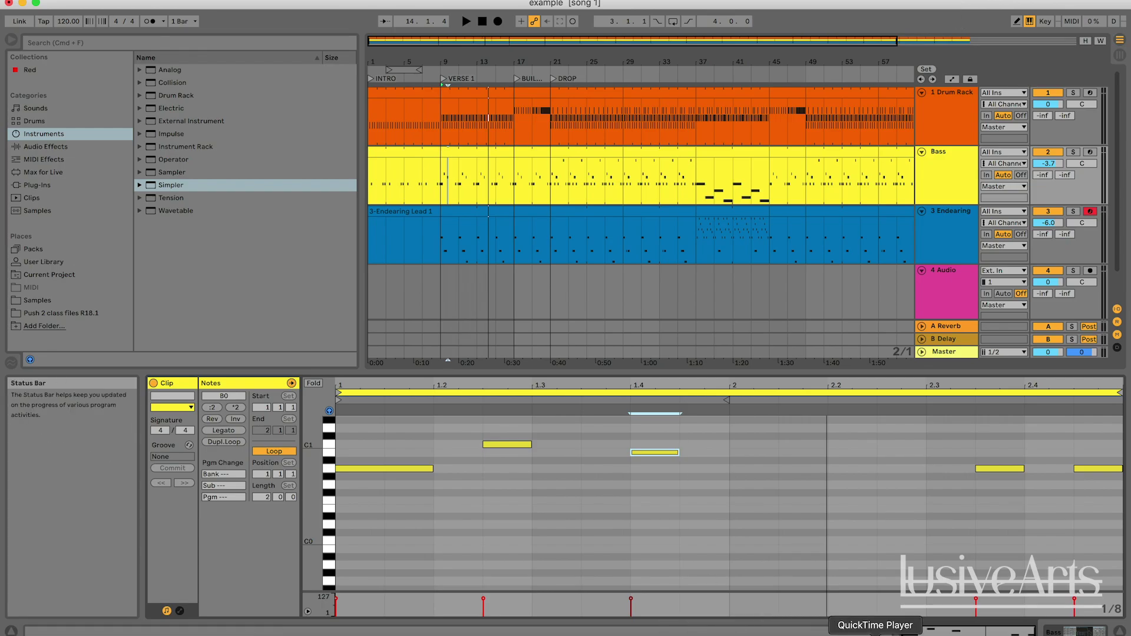
{"action": "left_click", "coordinate": [875, 632]}
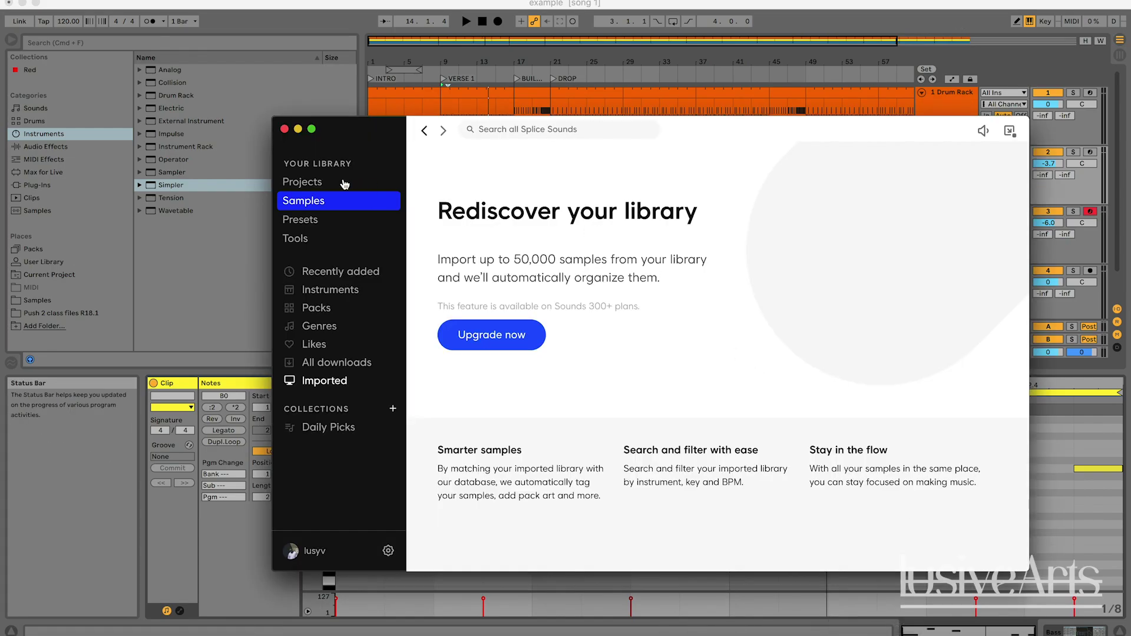
{"action": "left_click_drag", "start_coordinate": [821, 120], "coordinate": [843, 152]}
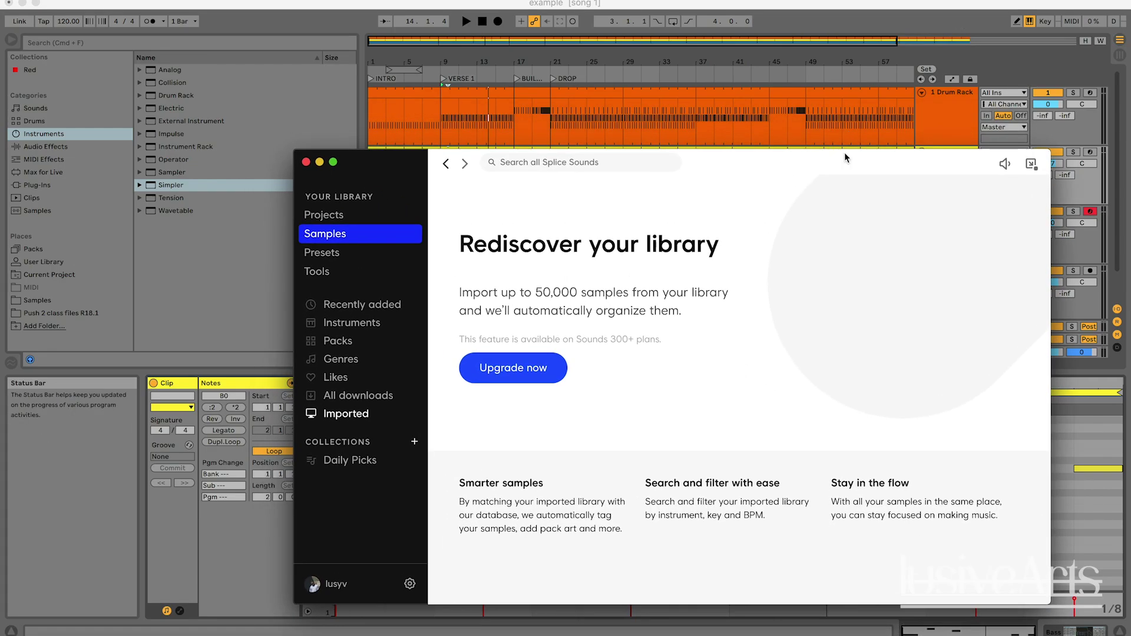
{"action": "left_click", "coordinate": [376, 310]}
{"action": "mouse_move", "coordinate": [452, 262]}
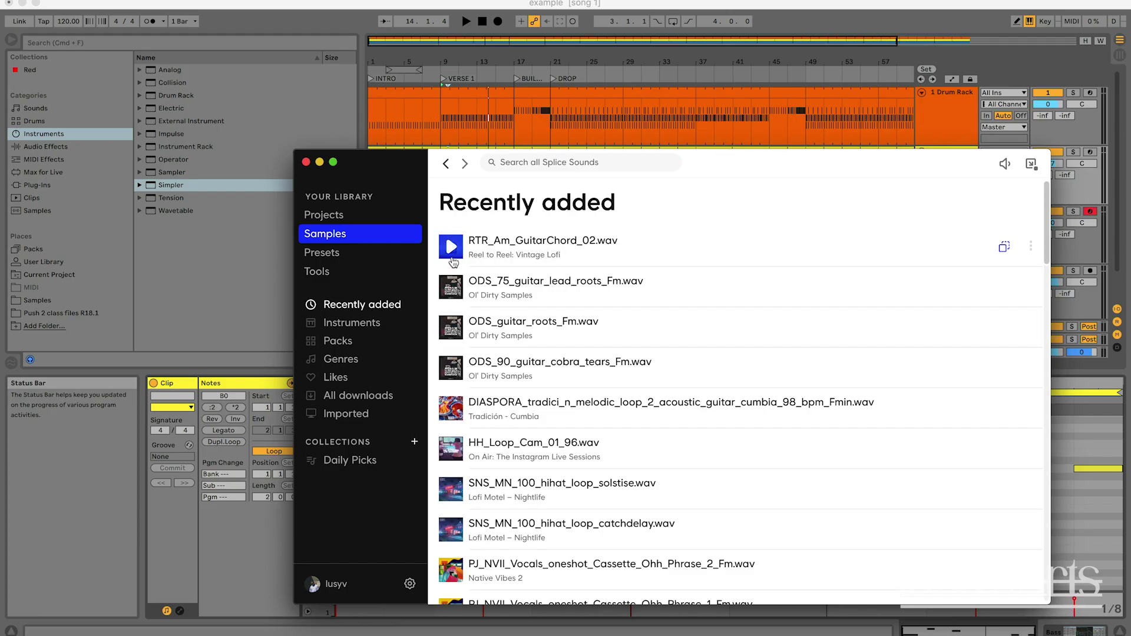
- Place RTR_Am_GuitarChord_02.wav from the Splice app onto the 4 Audio track in Ableton Live at bar 17, the BUILDUP locator
{"action": "left_click_drag", "start_coordinate": [839, 156], "coordinate": [900, 507]}
{"action": "left_click_drag", "start_coordinate": [753, 521], "coordinate": [705, 75]}
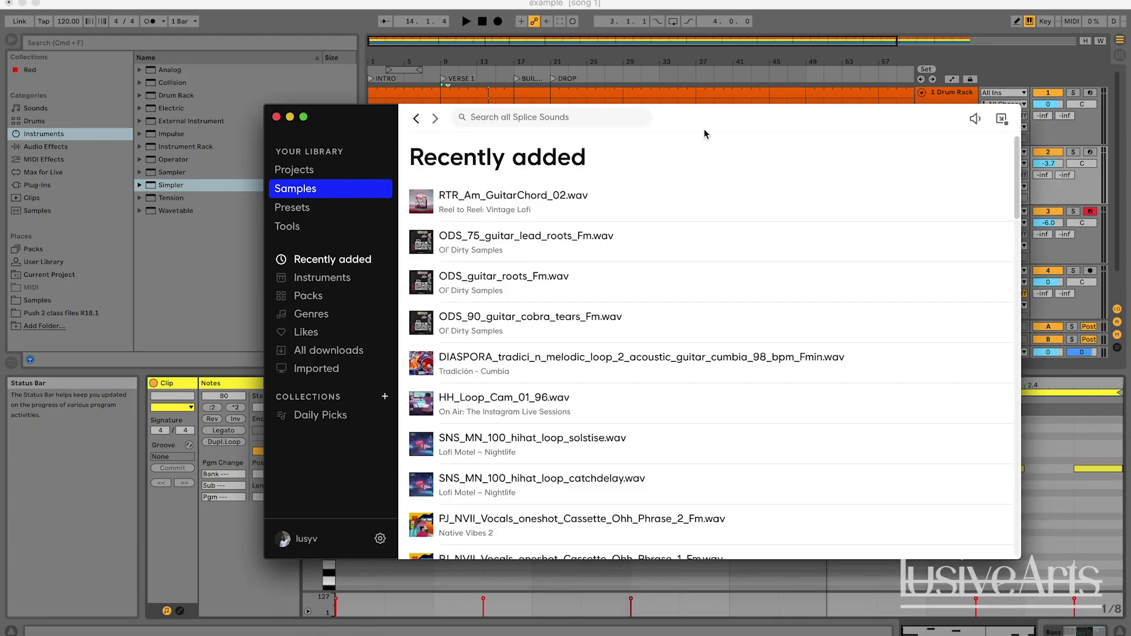
{"action": "left_click_drag", "start_coordinate": [702, 127], "coordinate": [866, 457]}
{"action": "left_click_drag", "start_coordinate": [715, 528], "coordinate": [519, 259]}
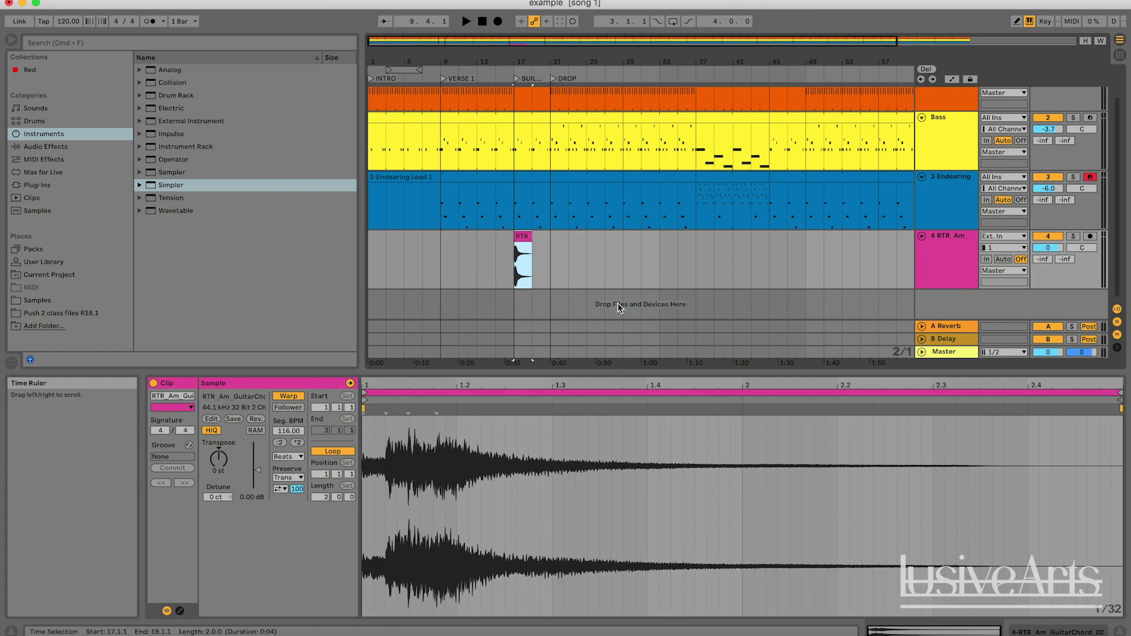
- Play the arrangement from bar 17 to hear the guitar chord clip with the other tracks
{"action": "left_click", "coordinate": [505, 265]}
{"action": "key", "text": "space"}
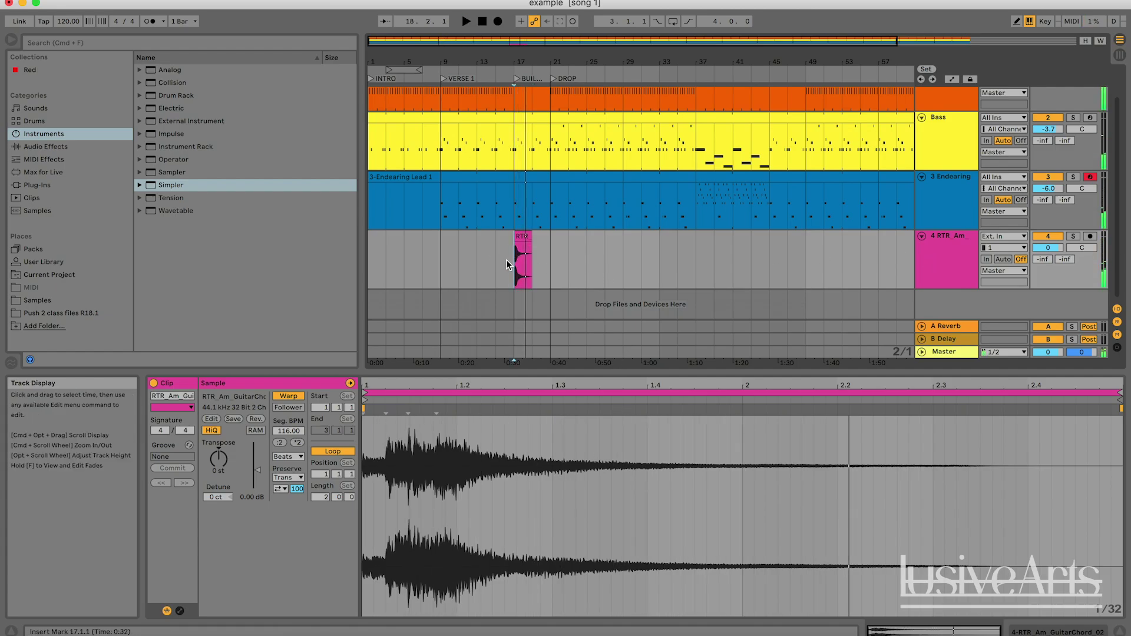
{"action": "key", "text": "space"}
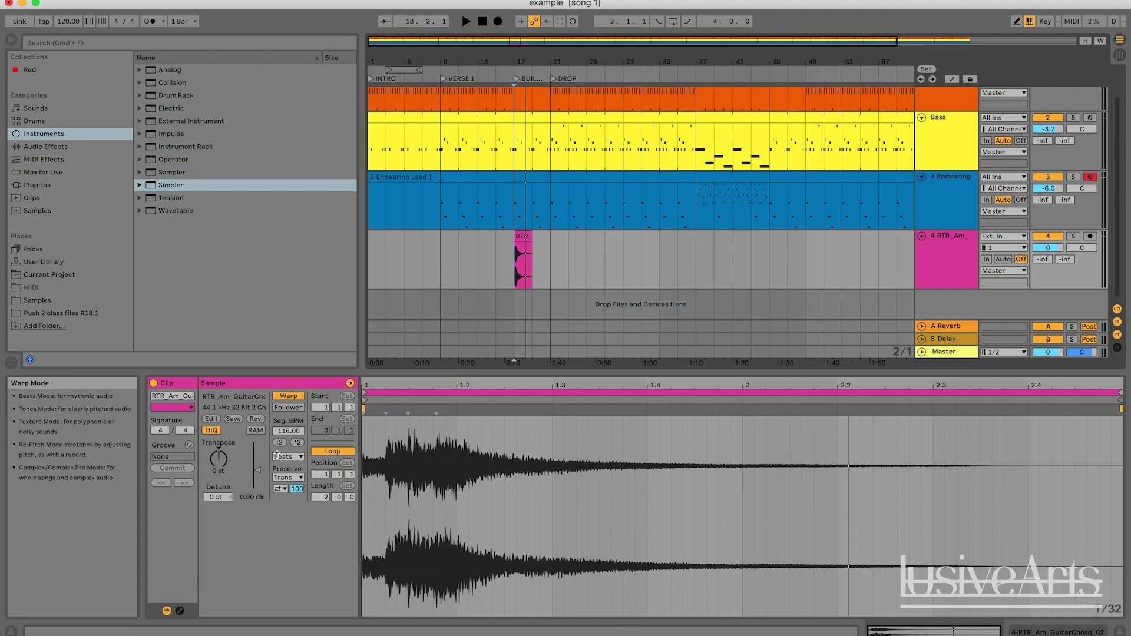
{"action": "key", "text": "space"}
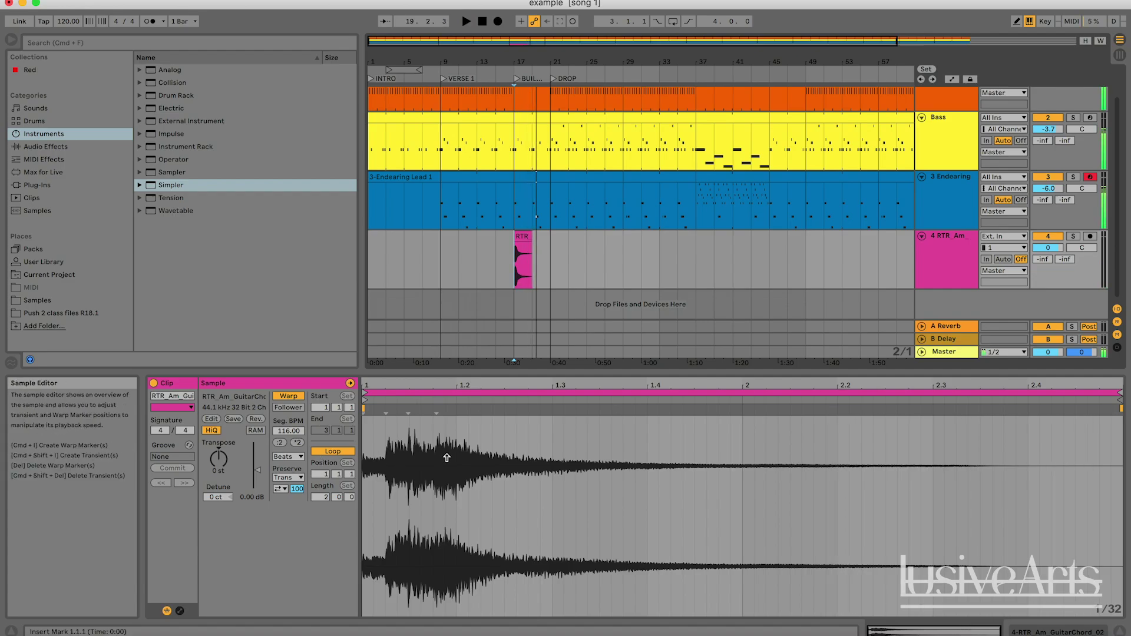
- Set the guitar chord clip's warp mode to Complex and play the arrangement to hear it
{"action": "left_click", "coordinate": [288, 458]}
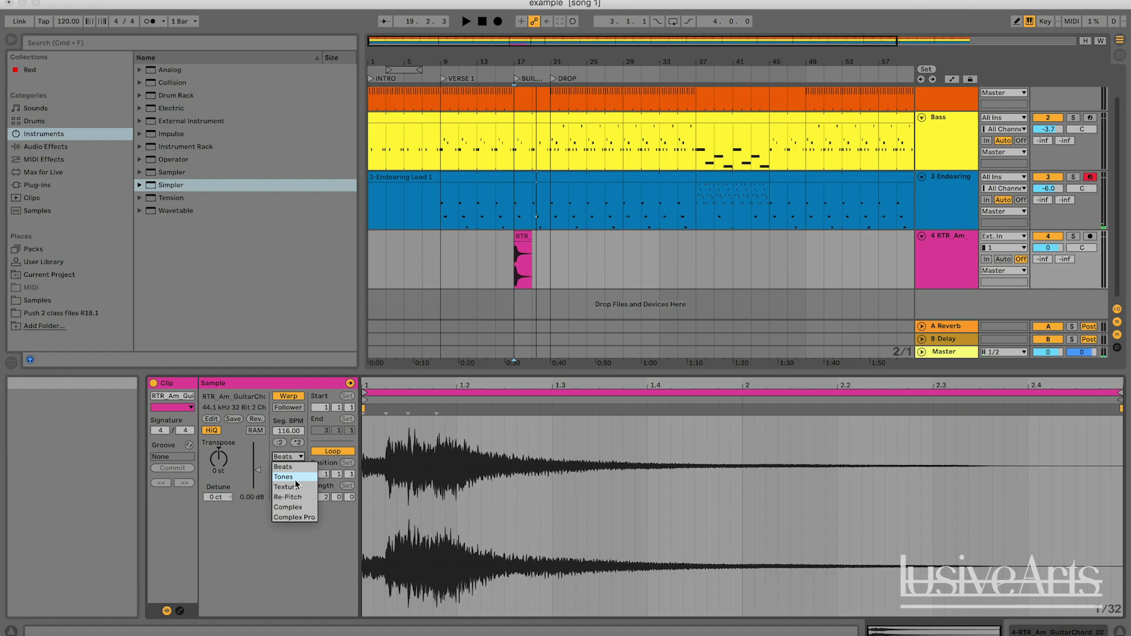
{"action": "left_click", "coordinate": [298, 507]}
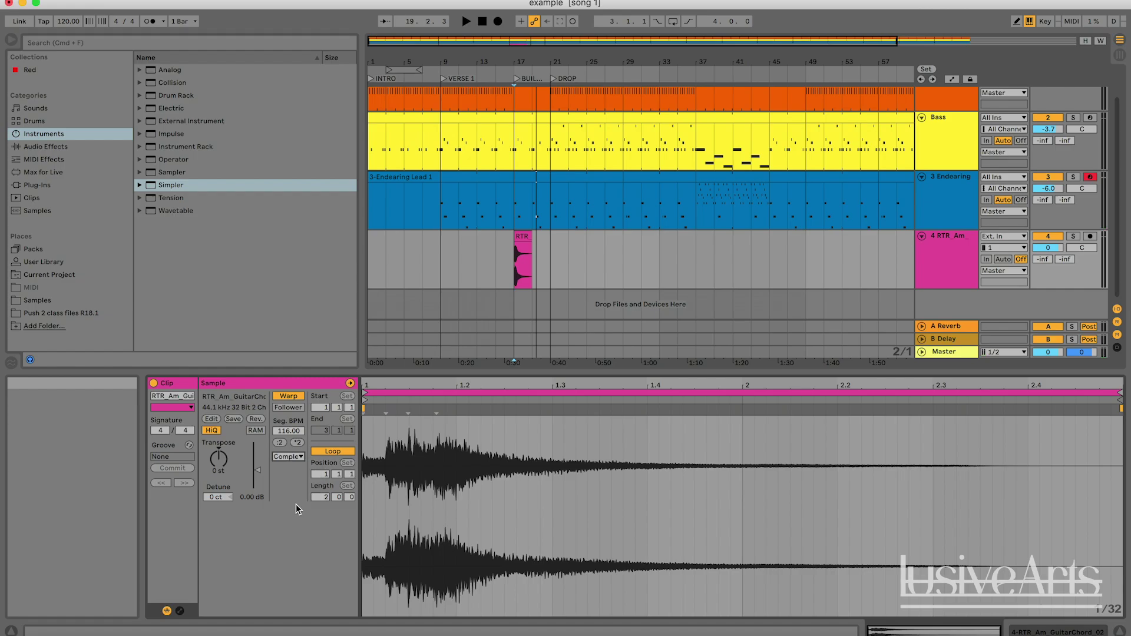
{"action": "key", "text": "space"}
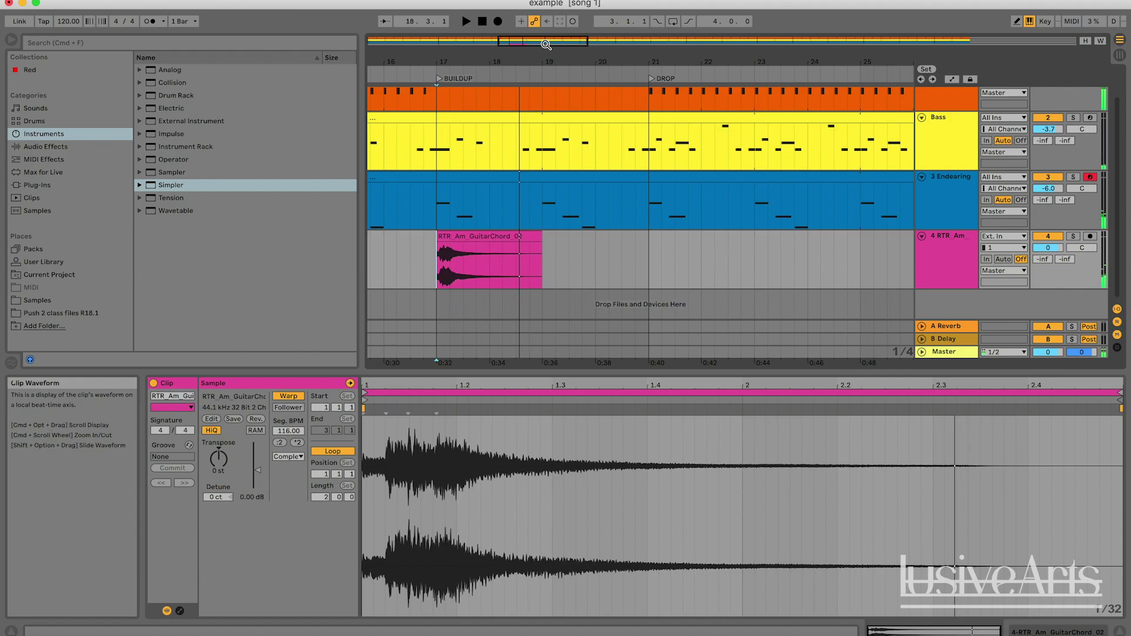
- Solo the guitar chord's audio track and play its clip from bar 17
{"action": "left_click_drag", "start_coordinate": [545, 45], "coordinate": [522, 64]}
{"action": "left_click", "coordinate": [1073, 236]}
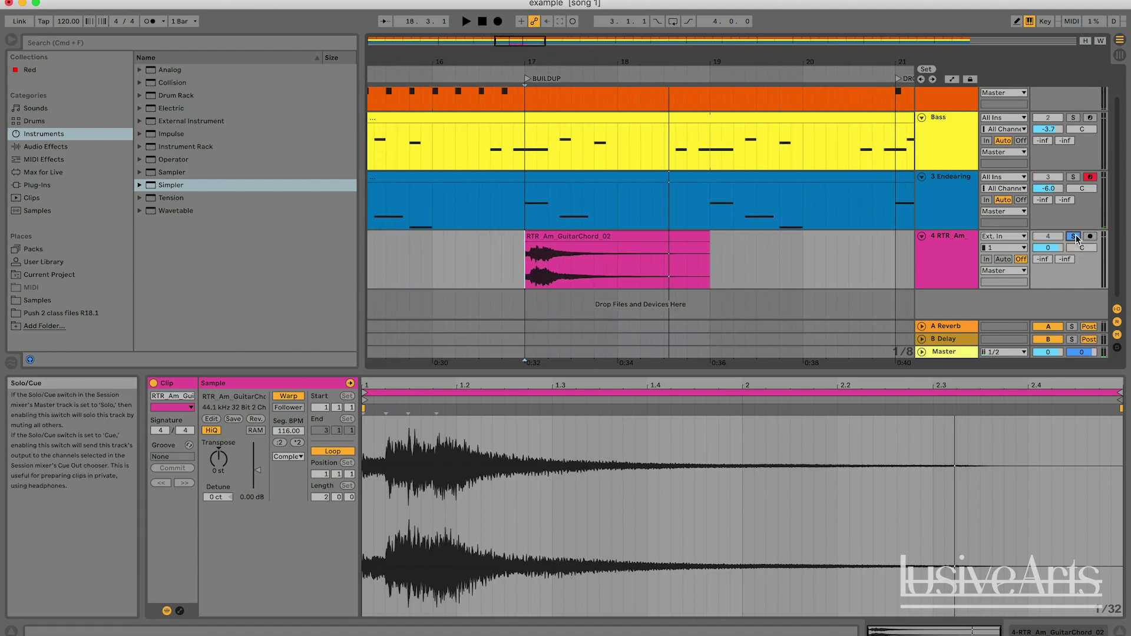
{"action": "left_click", "coordinate": [629, 257]}
{"action": "key", "text": "space"}
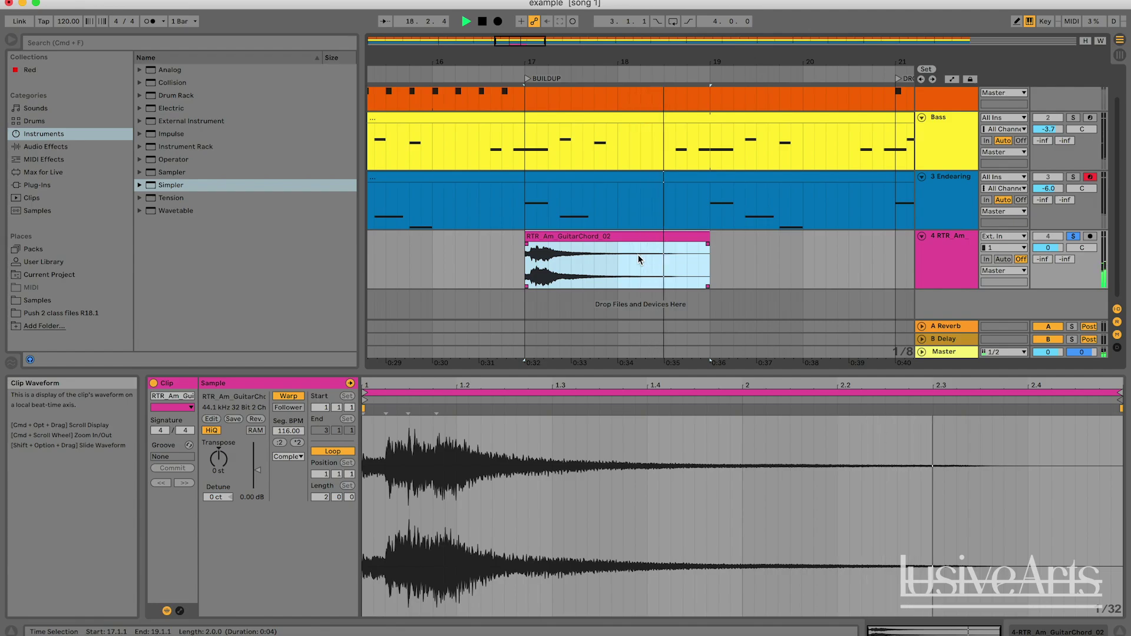
{"action": "key", "text": "space"}
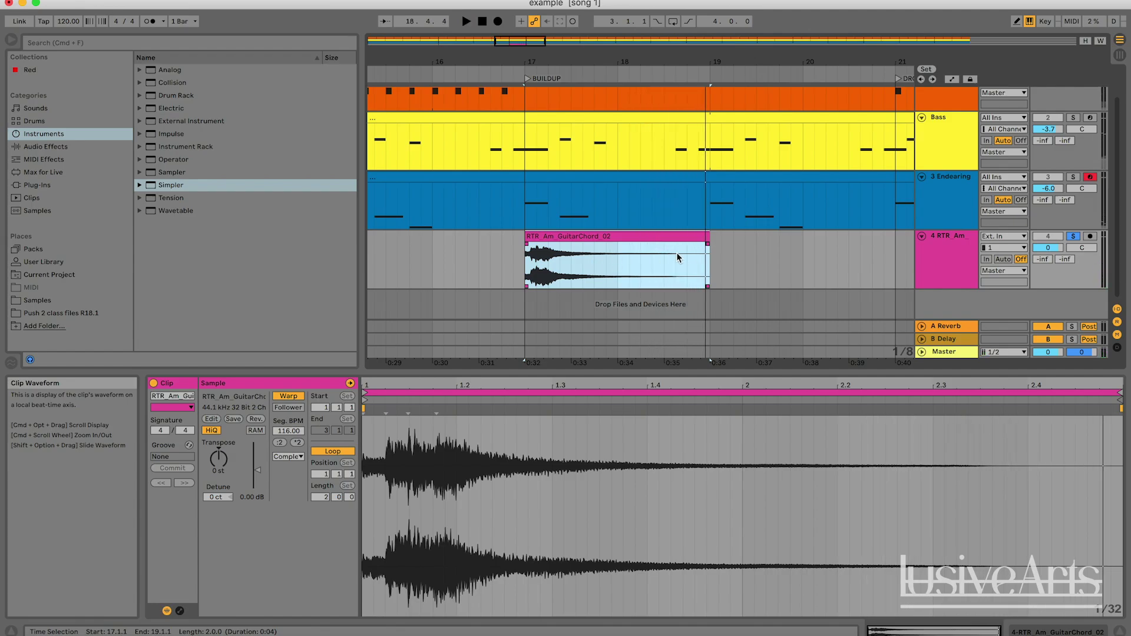
- Shorten the guitar chord clip on track 4 to one bar so it ends at bar 18
{"action": "left_click_drag", "start_coordinate": [706, 246], "coordinate": [705, 247]}
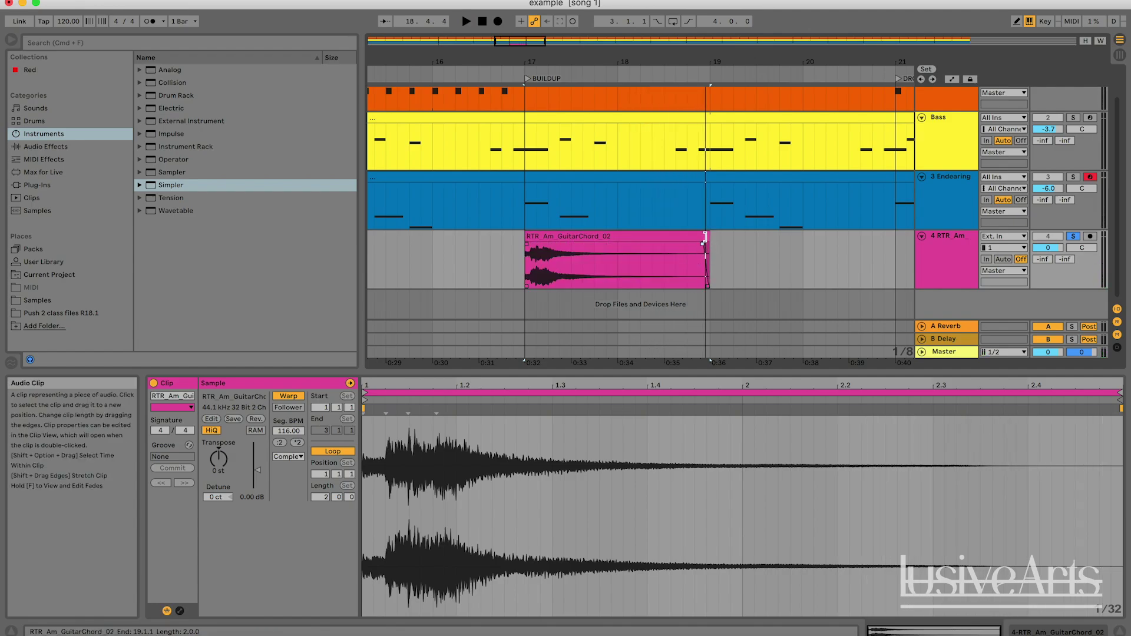
{"action": "left_click", "coordinate": [706, 237]}
{"action": "left_click", "coordinate": [721, 242]}
{"action": "scroll", "coordinate": [690, 240], "scroll_direction": "right", "scroll_amount": 1}
{"action": "scroll", "coordinate": [690, 243], "scroll_direction": "up", "scroll_amount": 1}
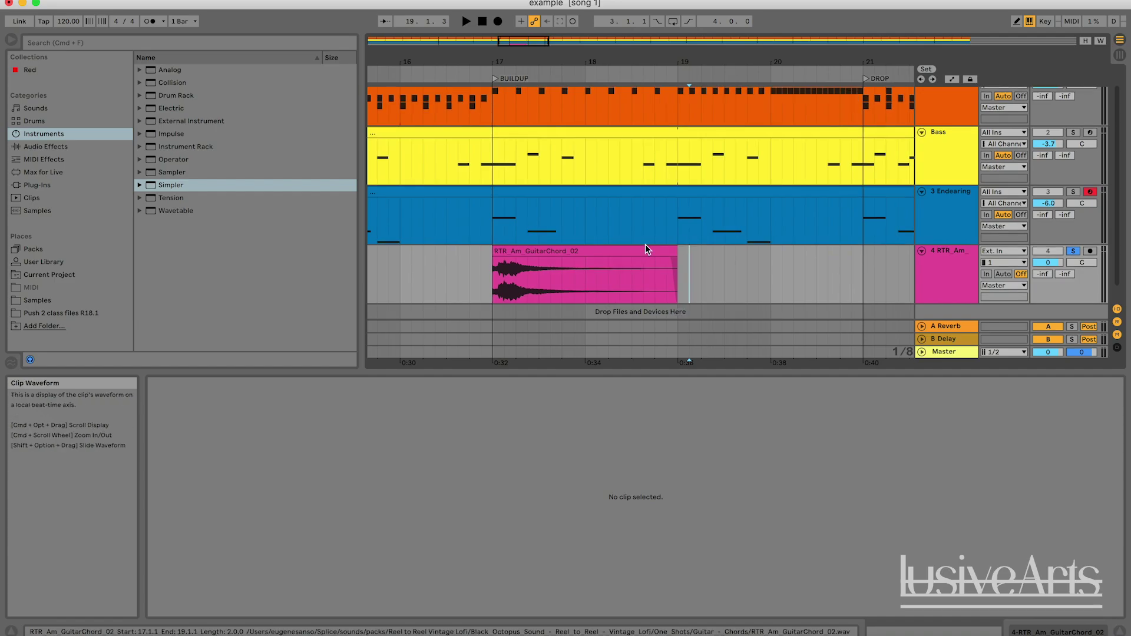
{"action": "left_click", "coordinate": [648, 240]}
{"action": "scroll", "coordinate": [654, 244], "scroll_direction": "down", "scroll_amount": 1}
{"action": "left_click", "coordinate": [662, 248]}
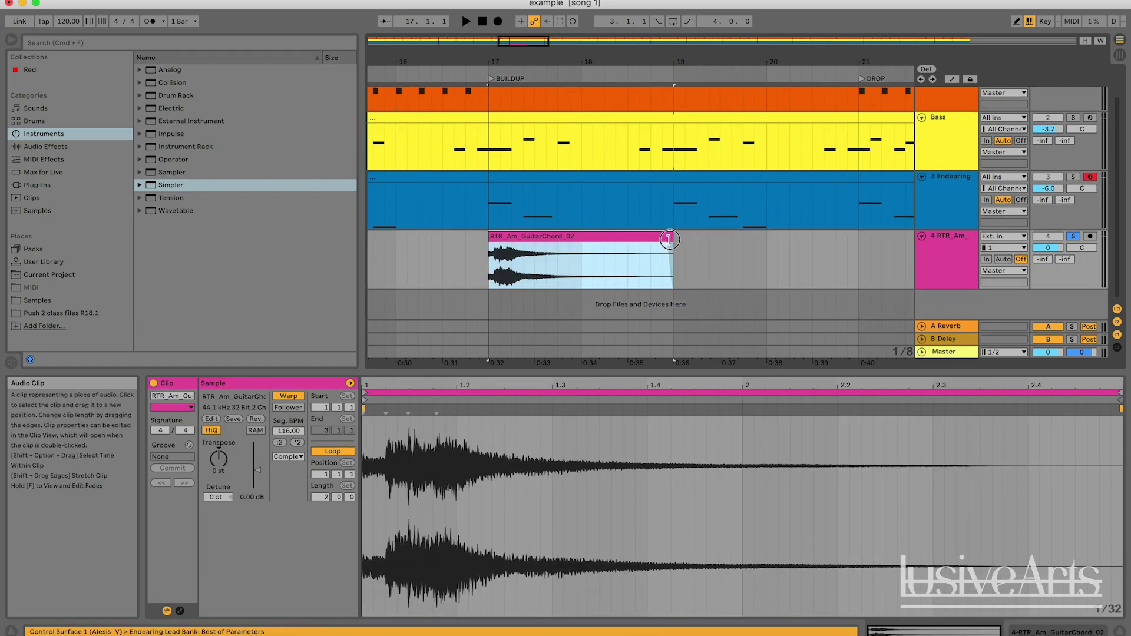
{"action": "left_click_drag", "start_coordinate": [670, 245], "coordinate": [582, 246]}
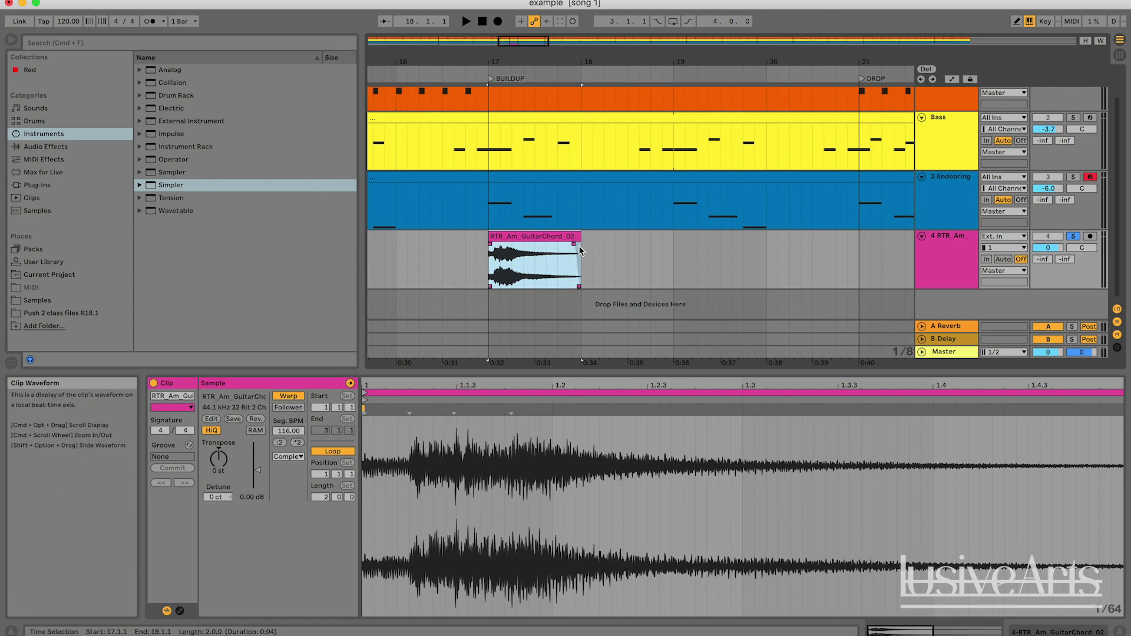
- Give the one-bar guitar chord clip a long fade-out starting between its second and third beats, and play the clip soloed
{"action": "left_click", "coordinate": [557, 260]}
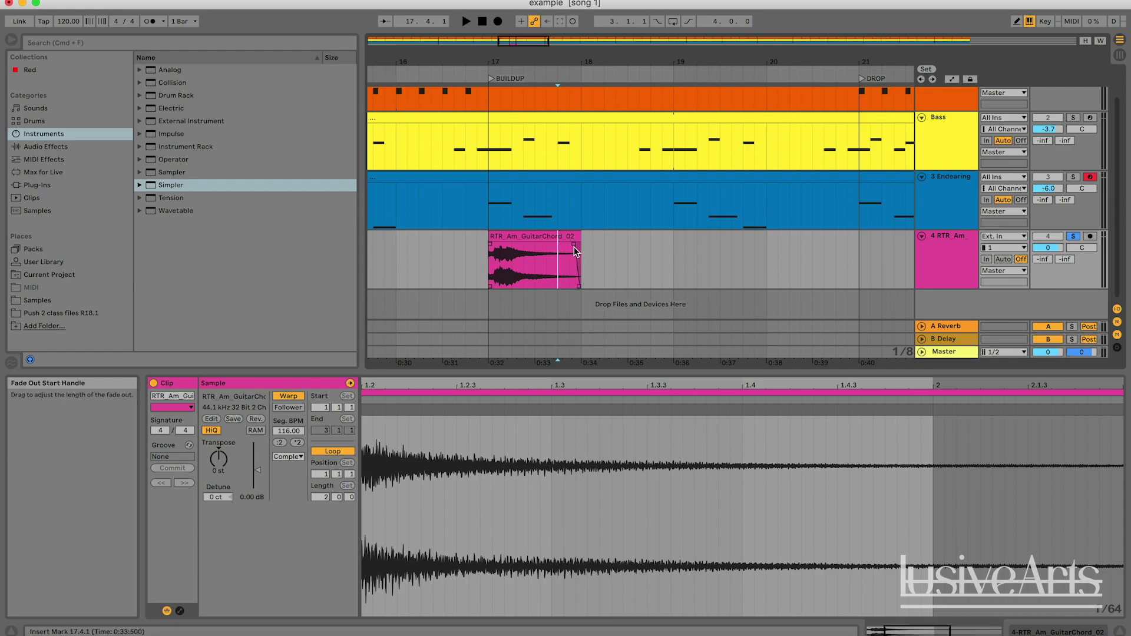
{"action": "mouse_move", "coordinate": [574, 245]}
{"action": "left_mouse_down"}
{"action": "mouse_move", "coordinate": [531, 253]}
{"action": "mouse_move", "coordinate": [548, 261]}
{"action": "mouse_move", "coordinate": [480, 245]}
{"action": "mouse_move", "coordinate": [587, 247]}
{"action": "mouse_move", "coordinate": [523, 250]}
{"action": "left_mouse_up"}
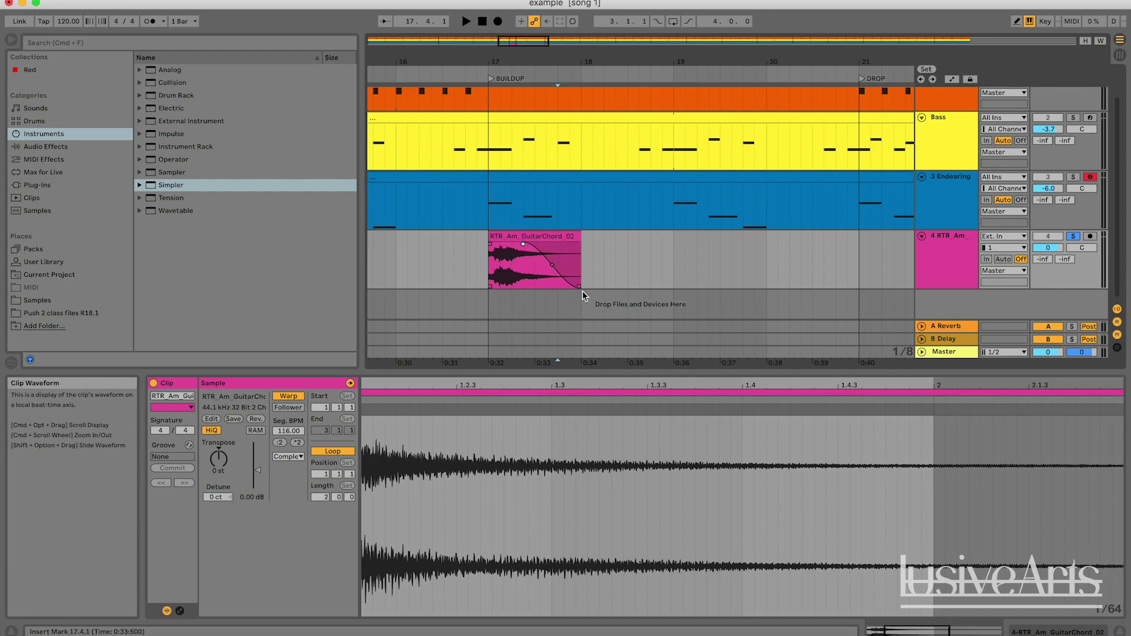
{"action": "key", "text": "space"}
{"action": "left_click", "coordinate": [501, 236]}
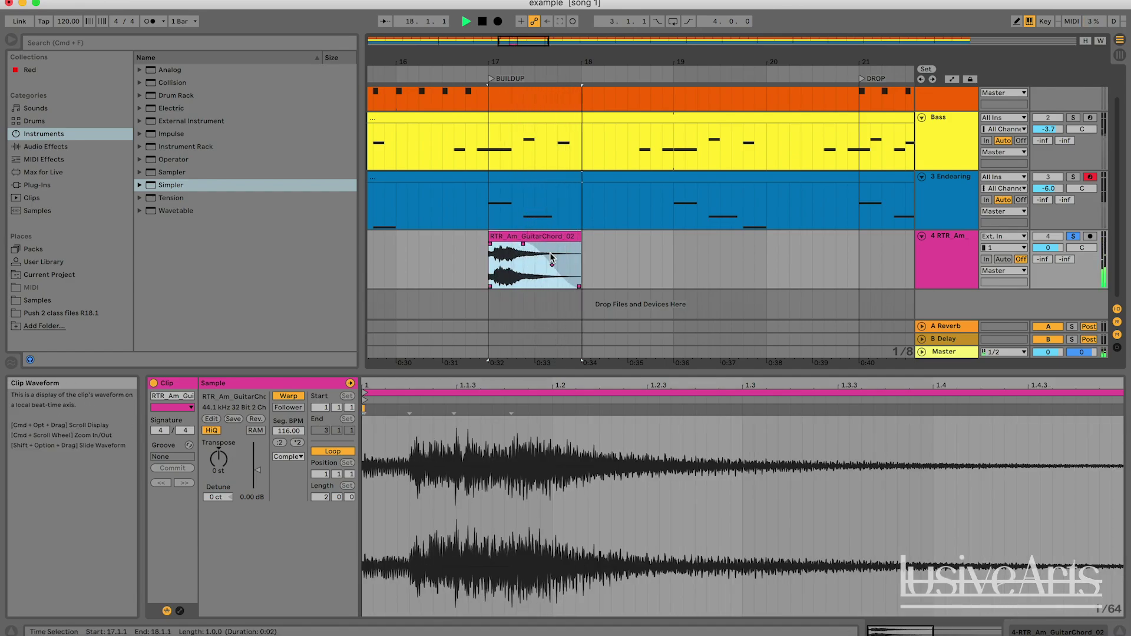
{"action": "key", "text": "space"}
- Trim the guitar chord clip to three beats, ending at 17.4.1, and play it from bar 17
{"action": "left_click_drag", "start_coordinate": [523, 243], "coordinate": [558, 236]}
{"action": "key", "text": "space"}
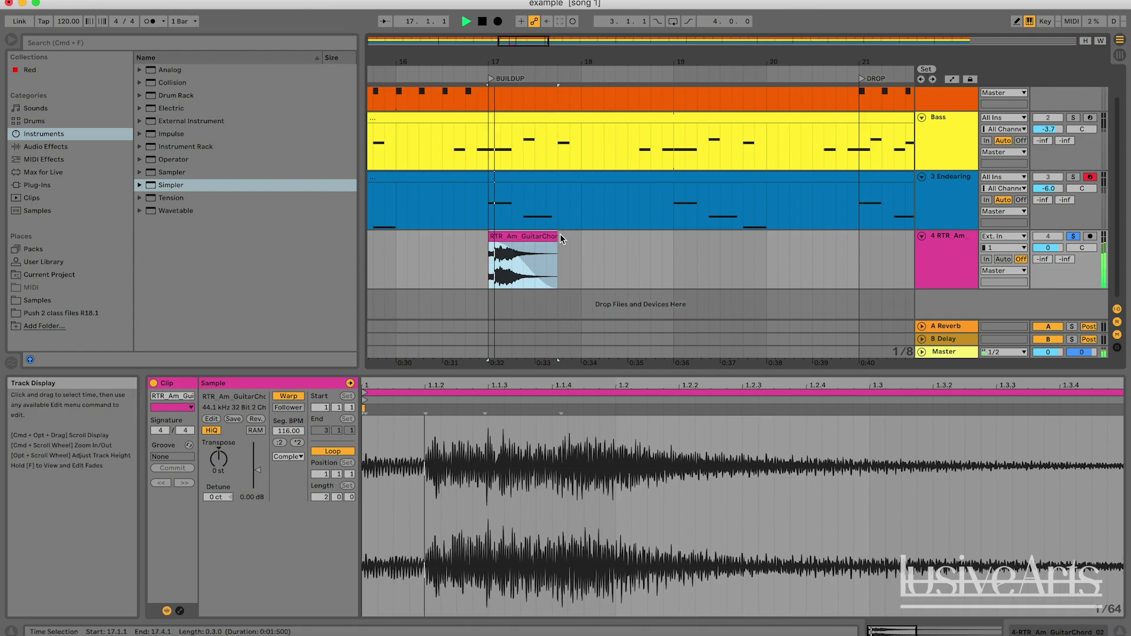
{"action": "key", "text": "space"}
- Unsolo the guitar chord track and play the full arrangement from bar 16
{"action": "left_click", "coordinate": [1073, 236]}
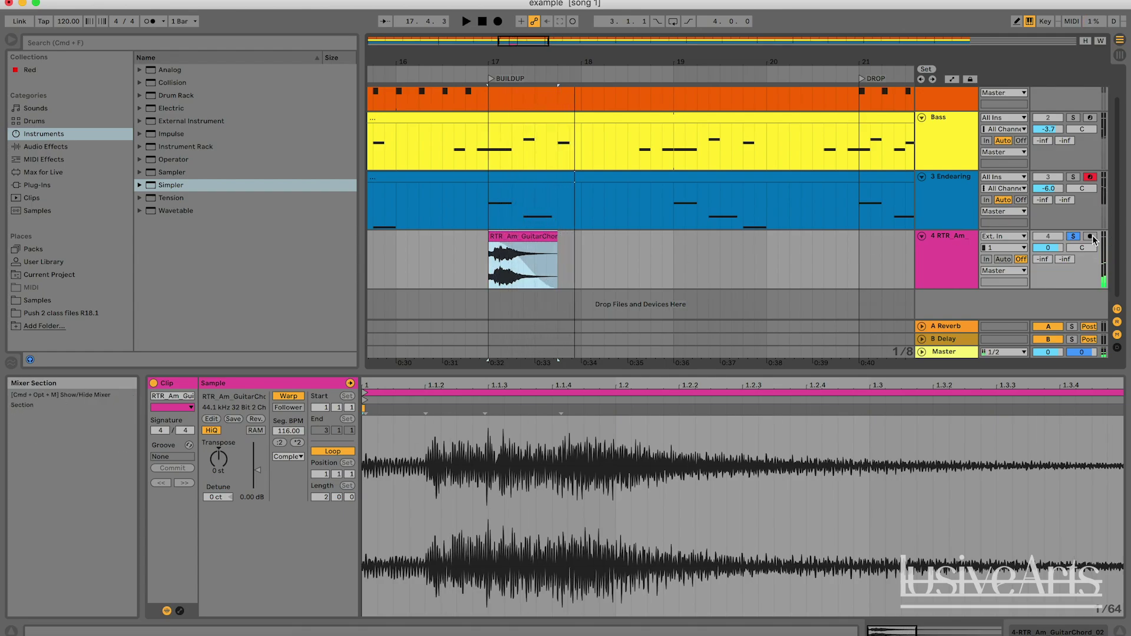
{"action": "left_click", "coordinate": [407, 250]}
{"action": "key", "text": "space"}
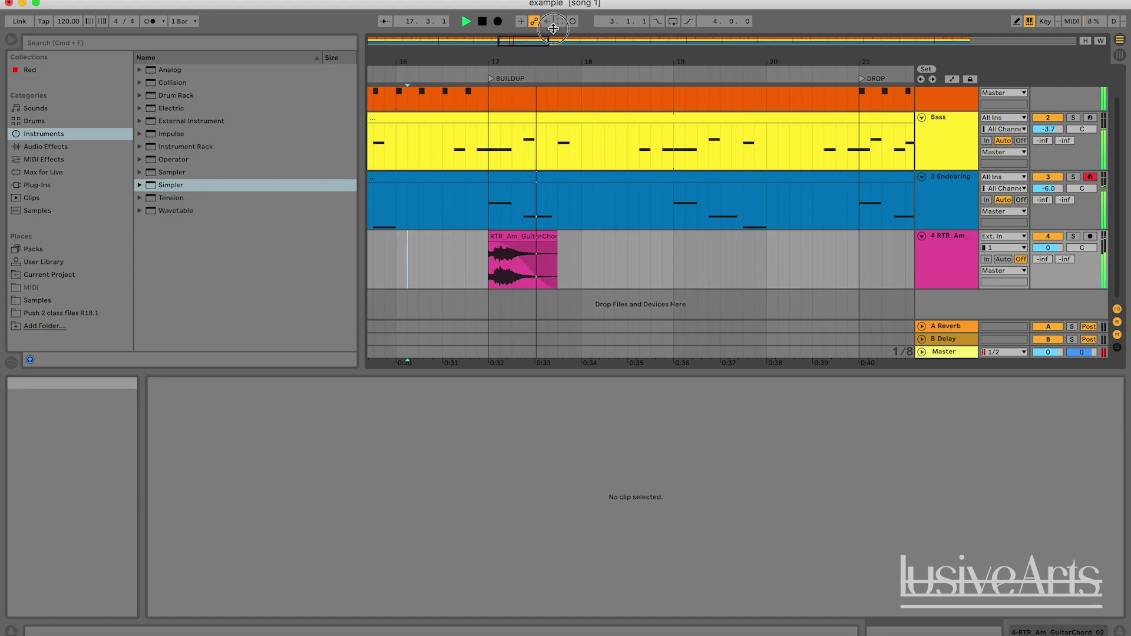
- Copy the trimmed guitar chord clip at bar 17 and paste it at bar 21, the DROP locator
{"action": "left_click_drag", "start_coordinate": [523, 42], "coordinate": [523, 24]}
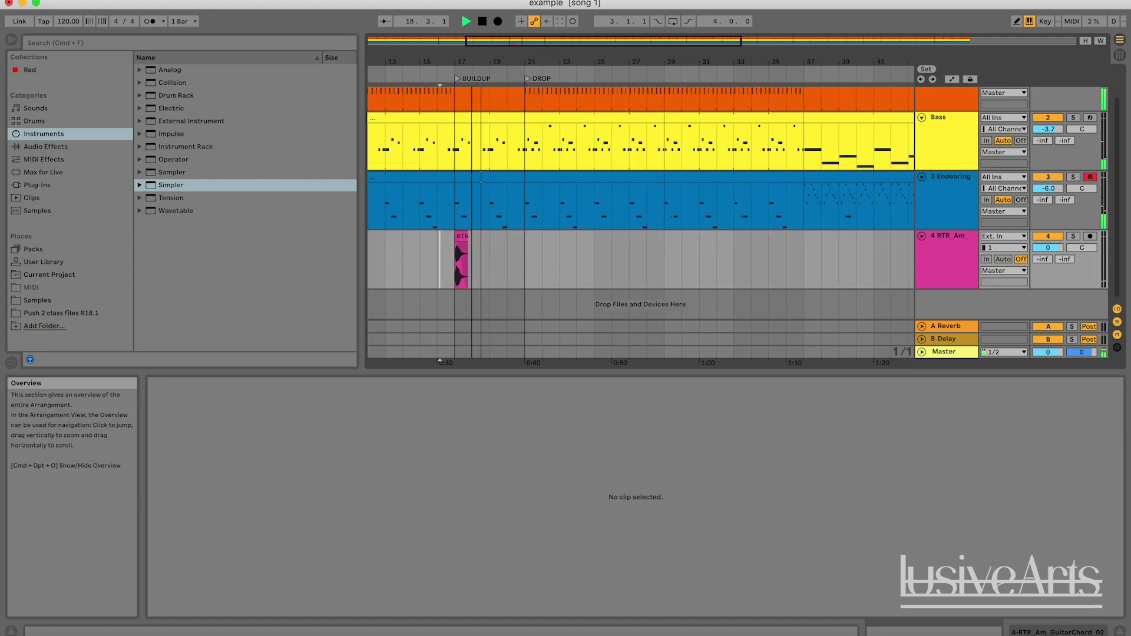
{"action": "left_click", "coordinate": [957, 242]}
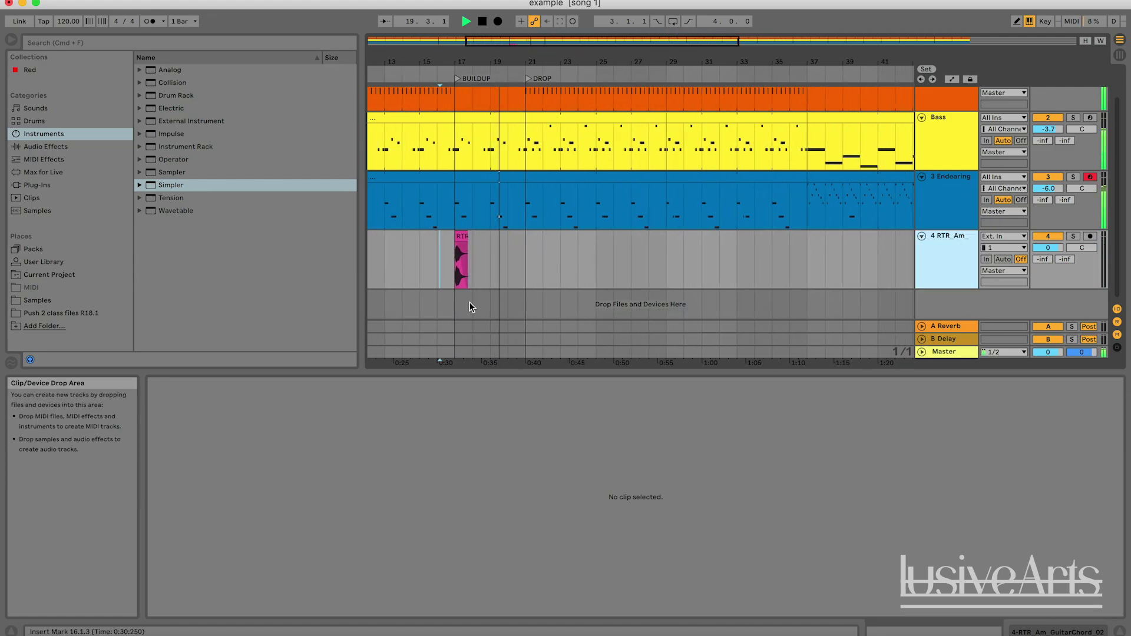
{"action": "left_click", "coordinate": [460, 239]}
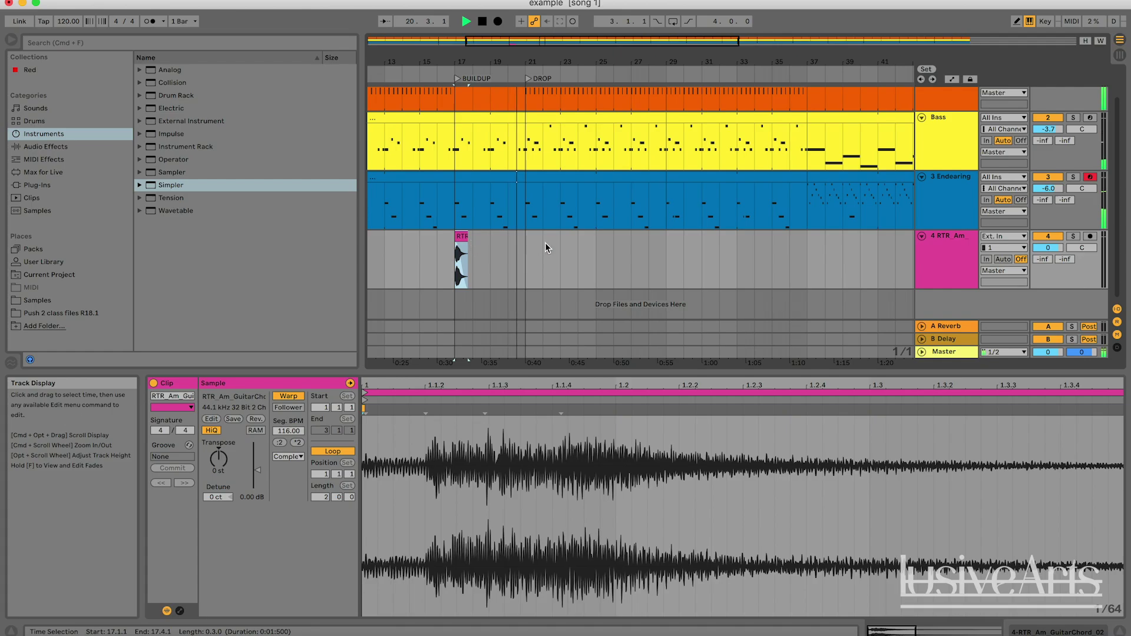
{"action": "left_click", "coordinate": [529, 249]}
{"action": "key", "text": "super+v"}
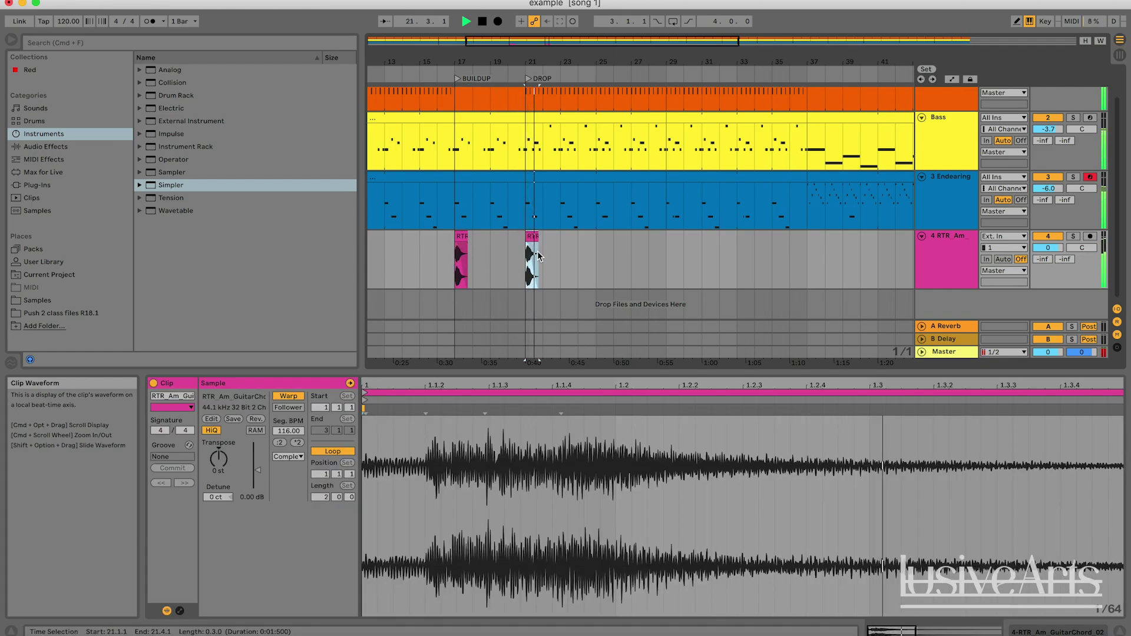
- Play the arrangement from bar 21 to hear the pasted guitar chord clip in the drop
{"action": "left_click", "coordinate": [507, 263]}
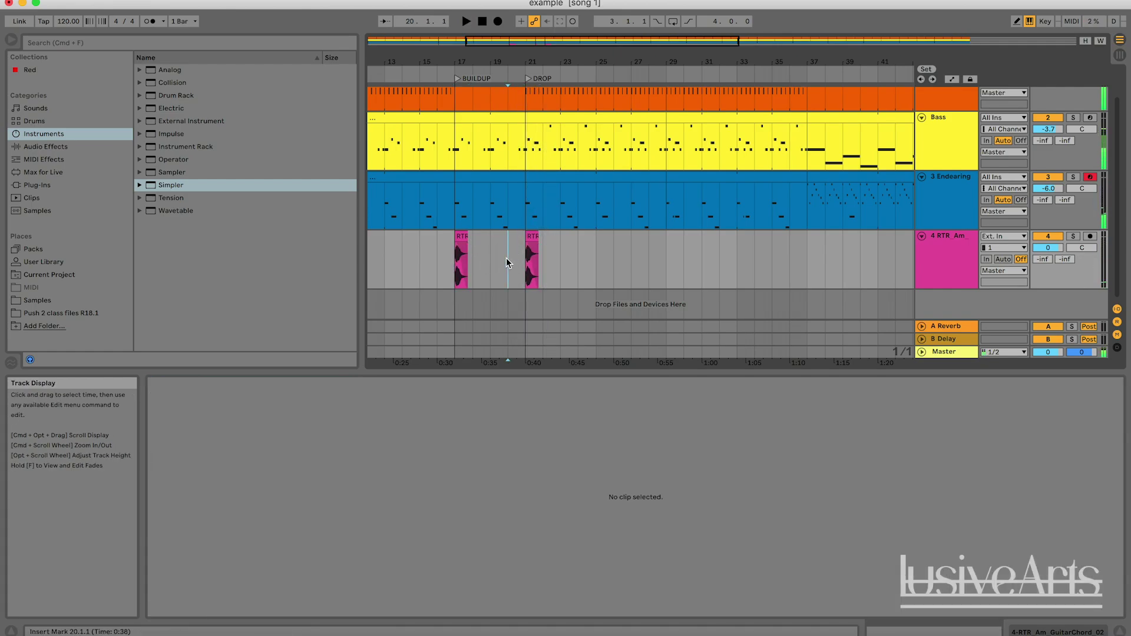
{"action": "left_click", "coordinate": [472, 260]}
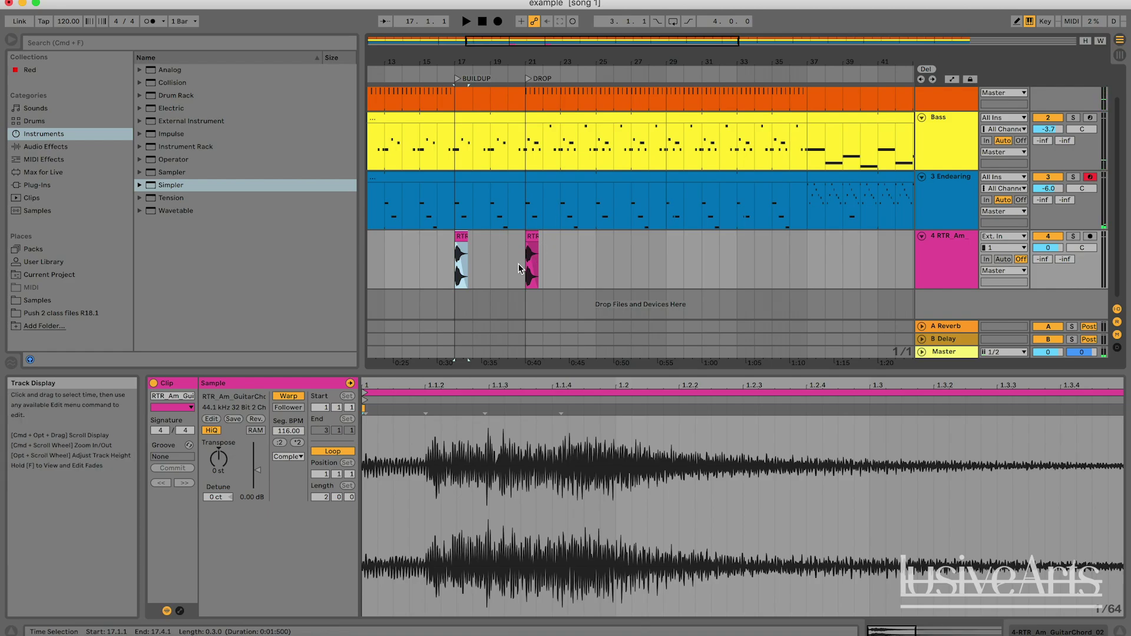
{"action": "left_click", "coordinate": [526, 263]}
{"action": "left_click", "coordinate": [591, 254]}
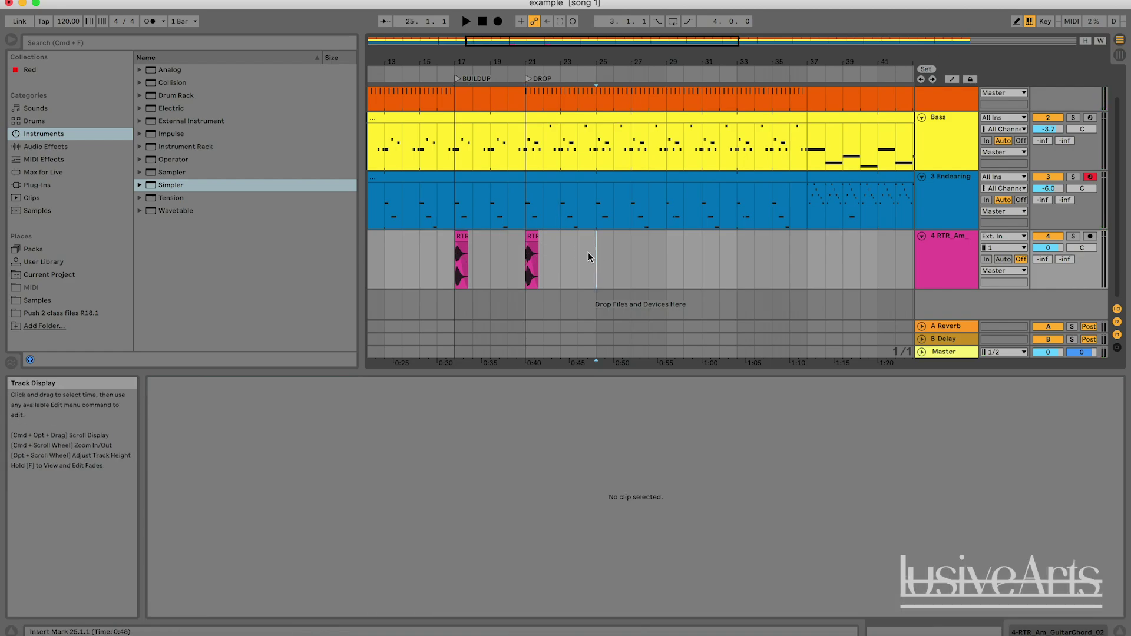
{"action": "left_click", "coordinate": [530, 259]}
{"action": "key", "text": "space"}
{"action": "left_click", "coordinate": [558, 262]}
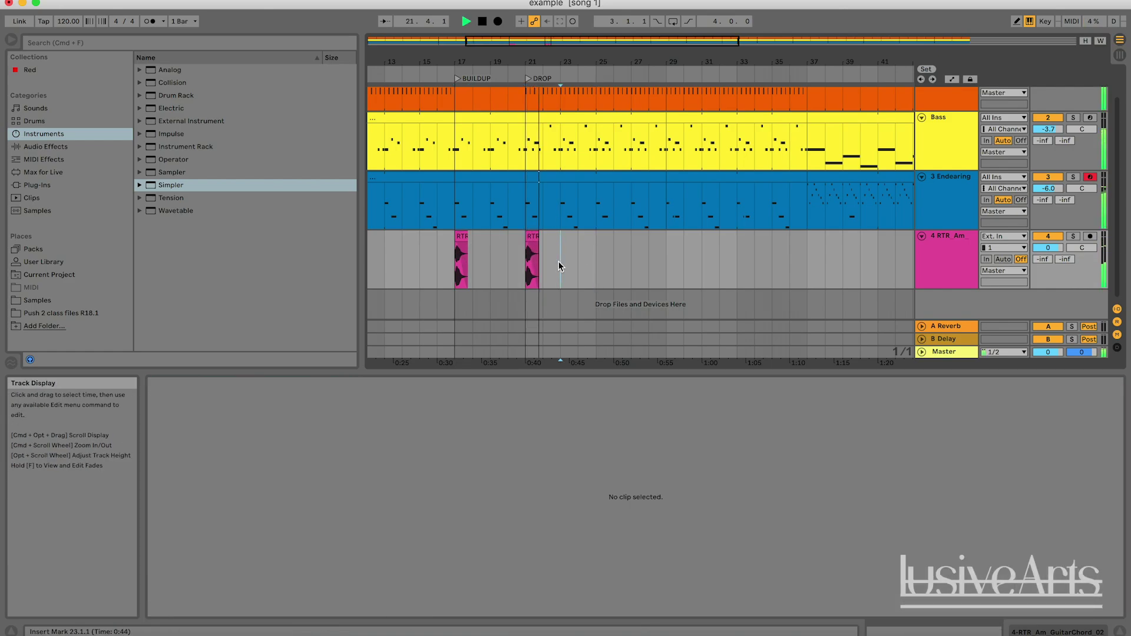
- Paste copies of the guitar chord clip on track 4 at bars 25, 29, 33 and 37, and at bars 9 and 13
{"action": "left_click", "coordinate": [597, 266]}
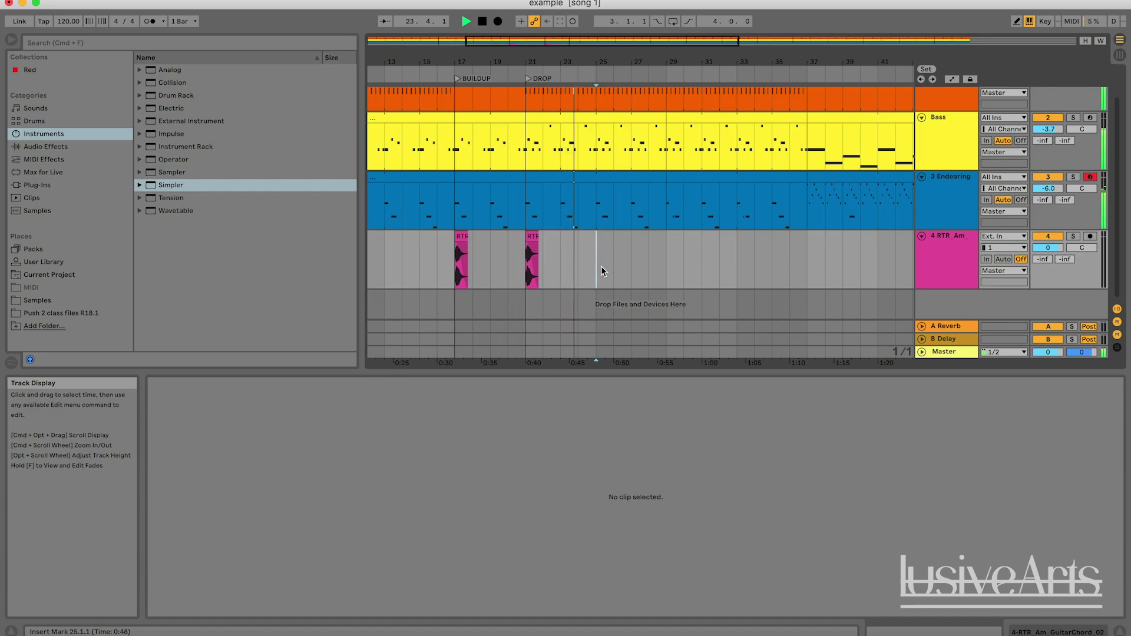
{"action": "key", "text": "super+v"}
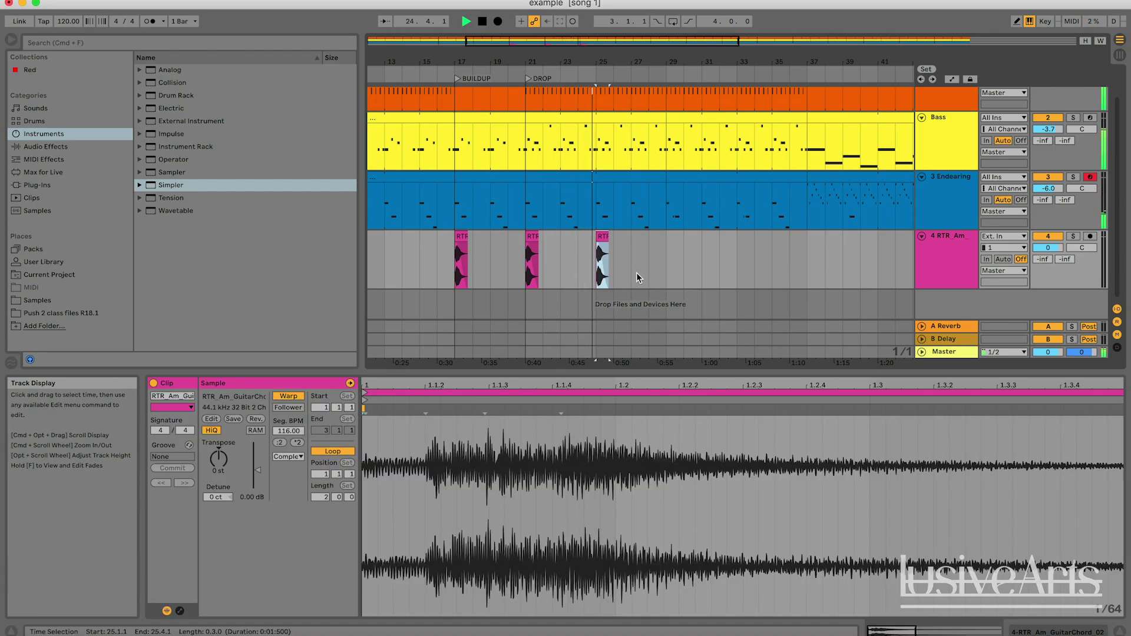
{"action": "left_click", "coordinate": [677, 265]}
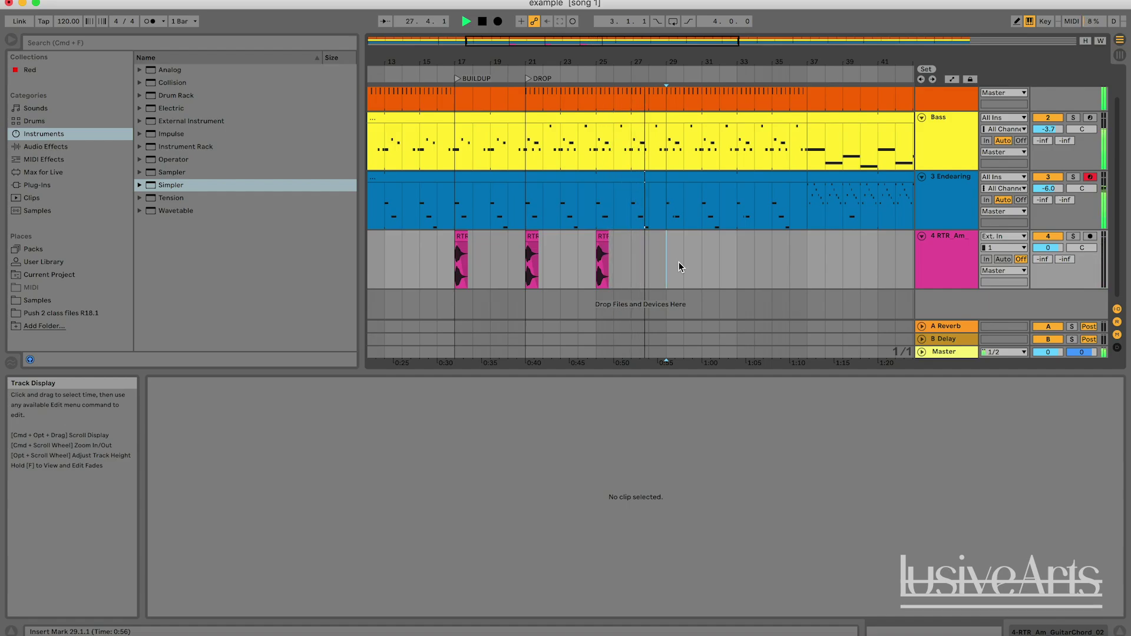
{"action": "key", "text": "super+v"}
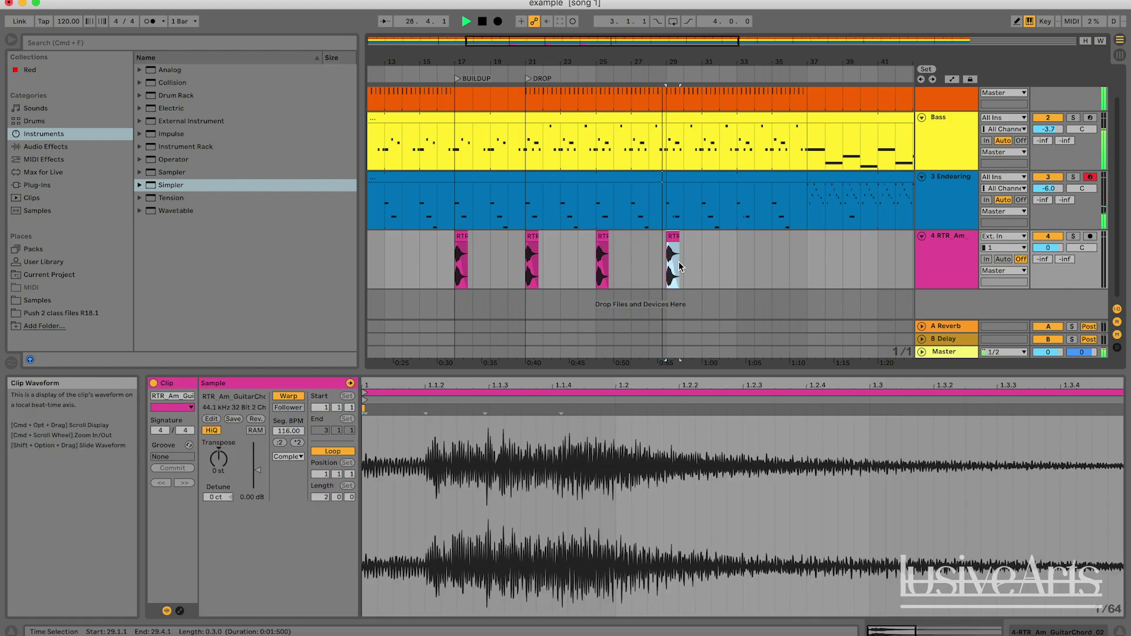
{"action": "left_click", "coordinate": [739, 255]}
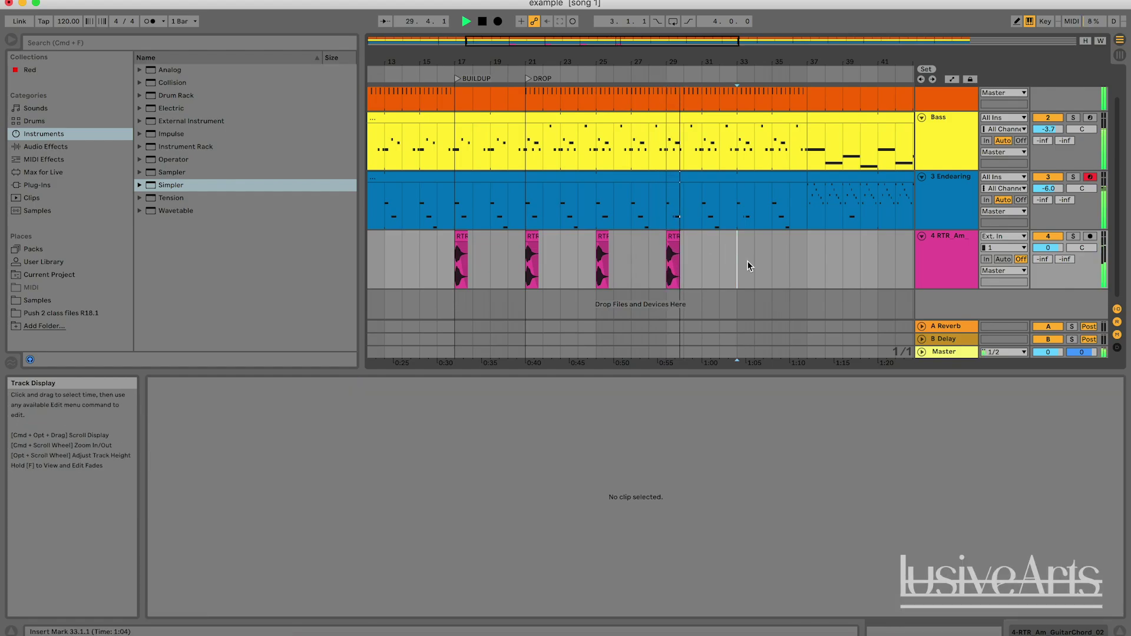
{"action": "key", "text": "super+v"}
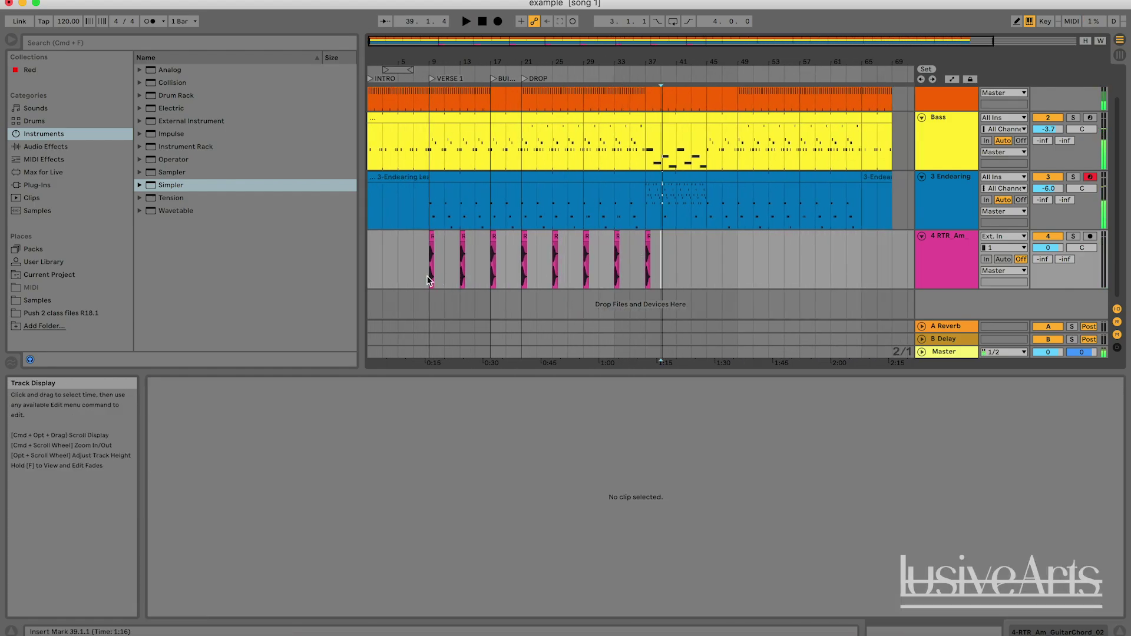
{"action": "left_click_drag", "start_coordinate": [431, 259], "coordinate": [488, 259]}
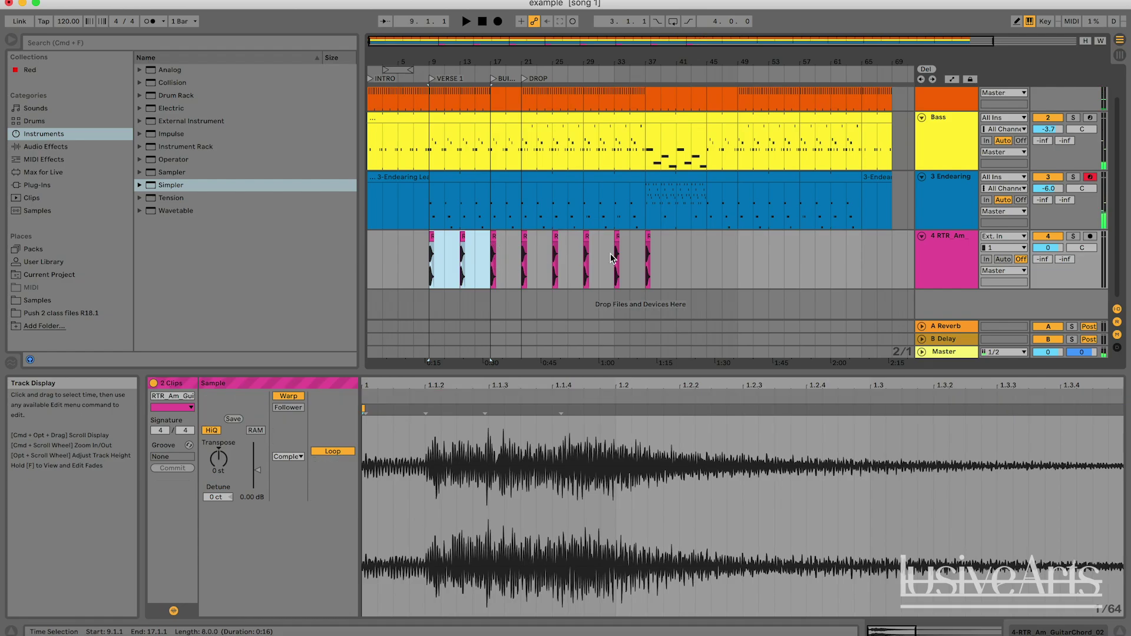
{"action": "left_click_drag", "start_coordinate": [663, 256], "coordinate": [429, 237]}
{"action": "left_click", "coordinate": [430, 237]}
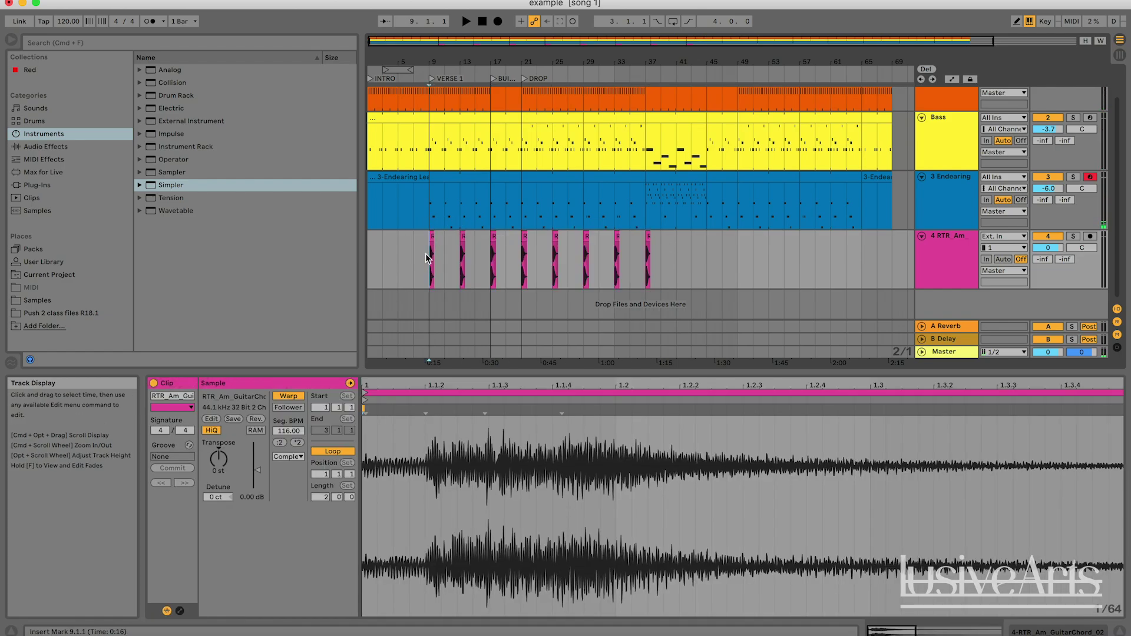
{"action": "mouse_move", "coordinate": [495, 41]}
{"action": "left_mouse_down"}
{"action": "mouse_move", "coordinate": [494, 59]}
{"action": "mouse_move", "coordinate": [495, 44]}
{"action": "left_mouse_up"}
{"action": "left_click", "coordinate": [809, 259]}
{"action": "left_click", "coordinate": [723, 246]}
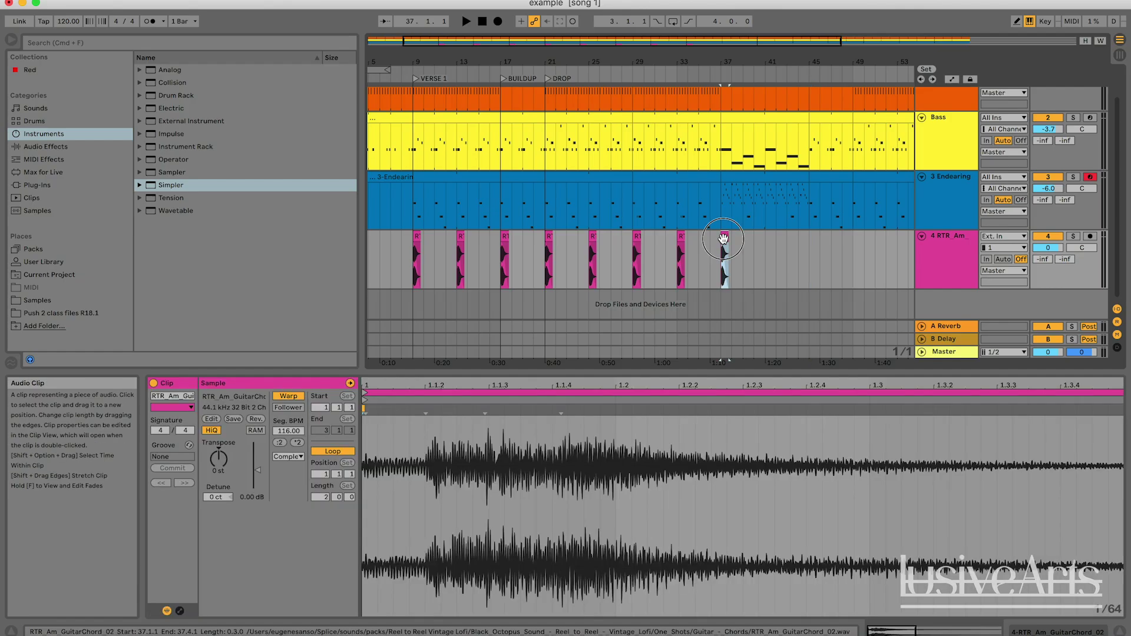
- Insert a new audio track below the guitar chord track
{"action": "left_click", "coordinate": [704, 243]}
{"action": "left_click", "coordinate": [949, 248]}
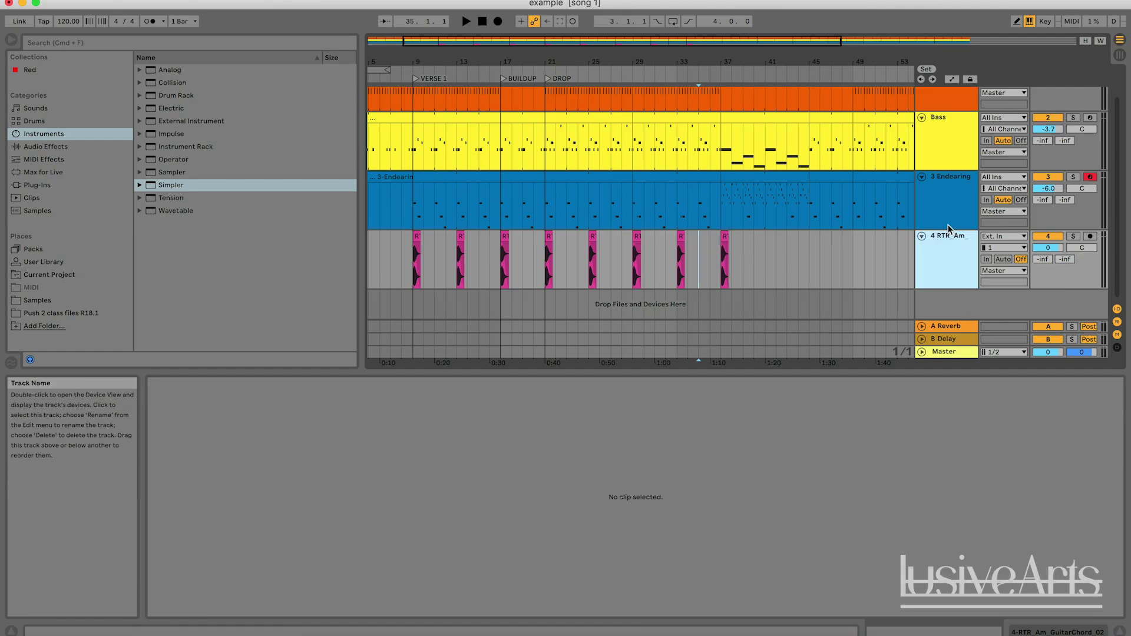
{"action": "key", "text": "super+t"}
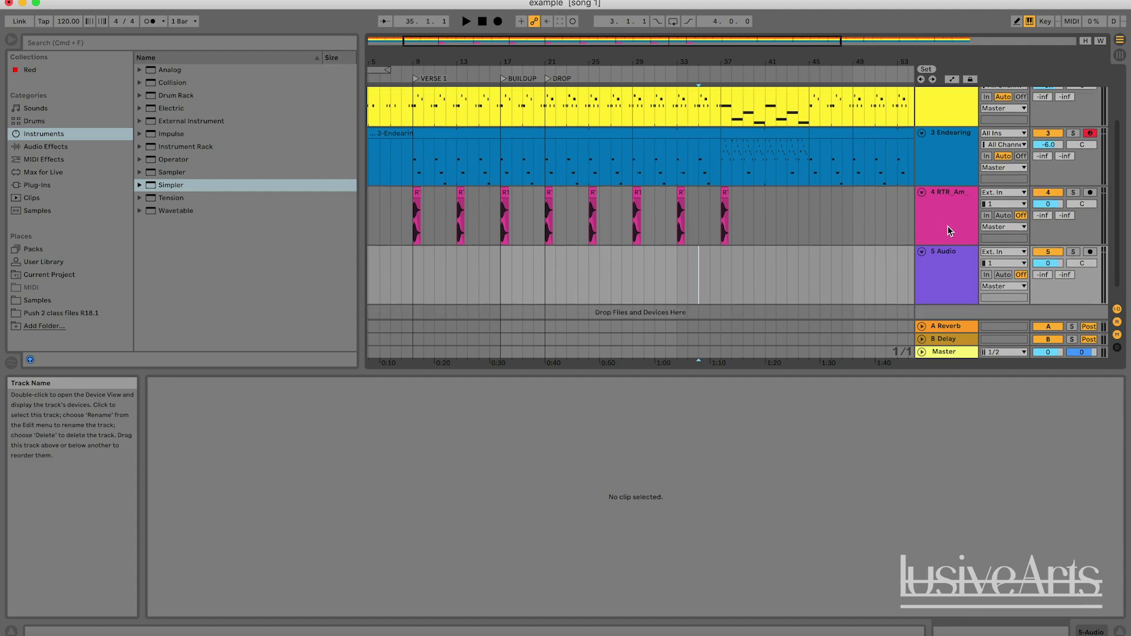
- Lower the guitar chord track's volume to -1.7 dB and play the arrangement from the clip at bar 9
{"action": "scroll", "coordinate": [676, 267], "scroll_direction": "left", "scroll_amount": 3}
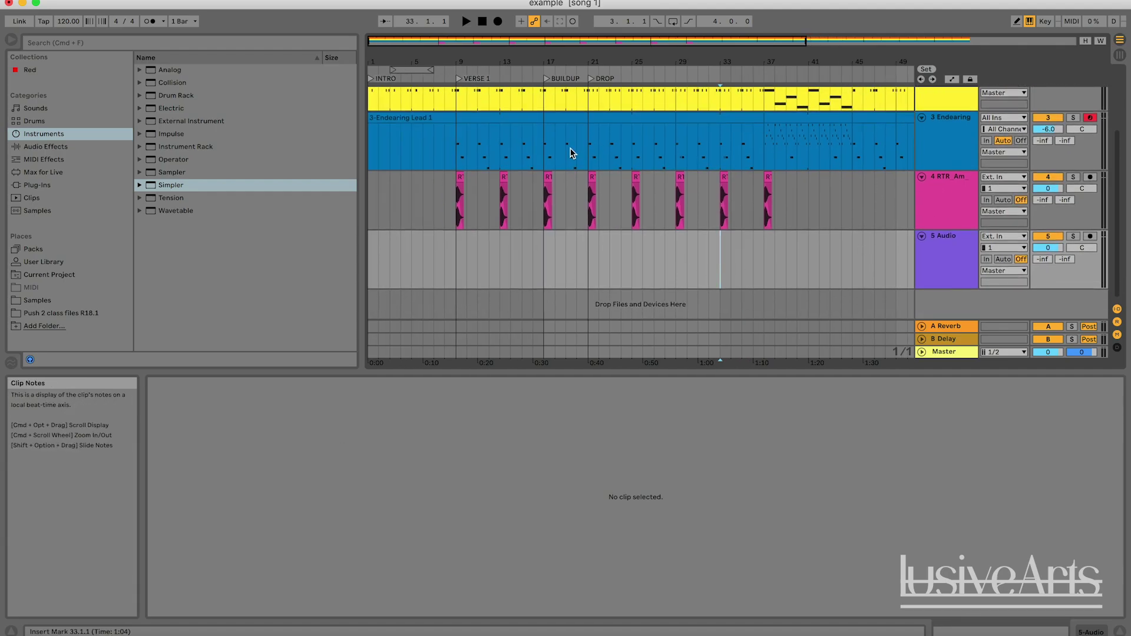
{"action": "left_click_drag", "start_coordinate": [501, 42], "coordinate": [502, 50]}
{"action": "scroll", "coordinate": [797, 188], "scroll_direction": "right", "scroll_amount": 2}
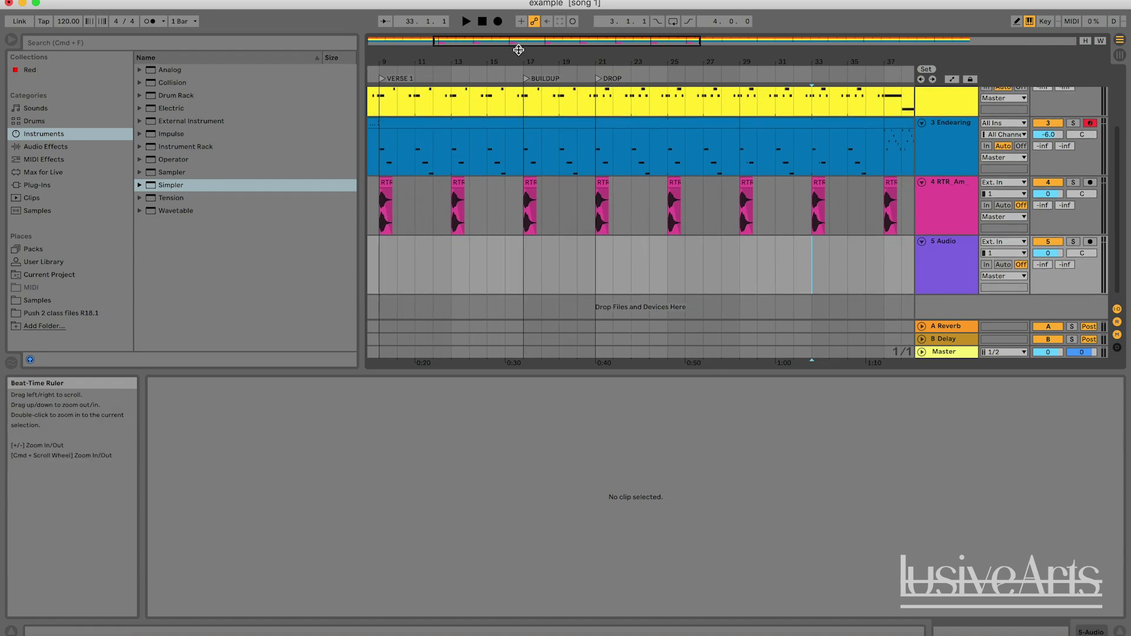
{"action": "left_click_drag", "start_coordinate": [518, 45], "coordinate": [451, 45]}
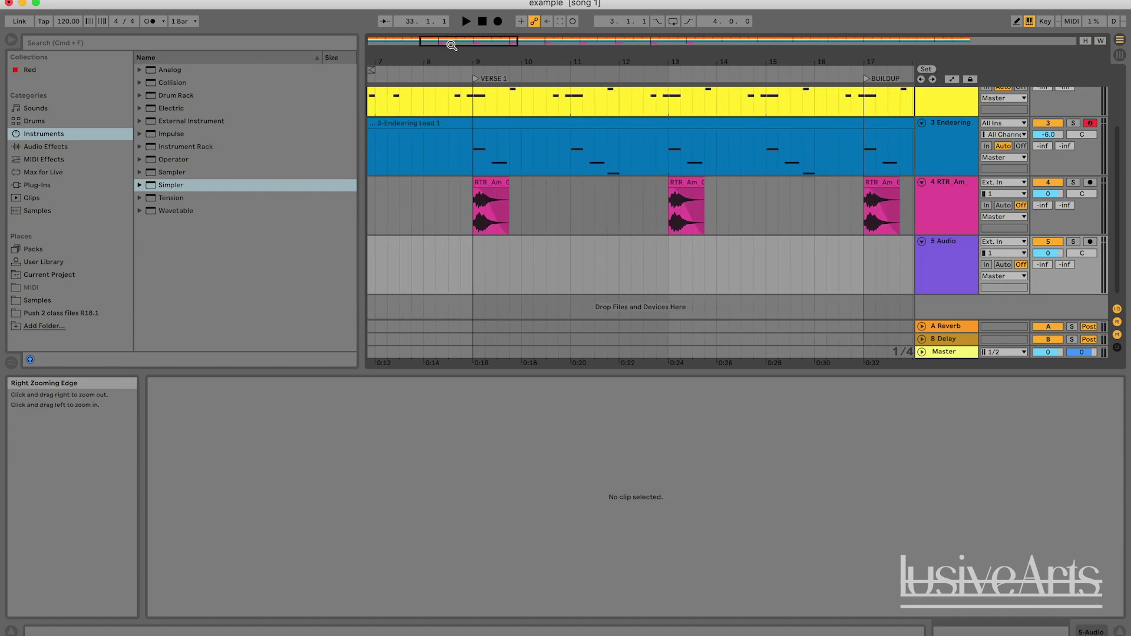
{"action": "left_click", "coordinate": [492, 187]}
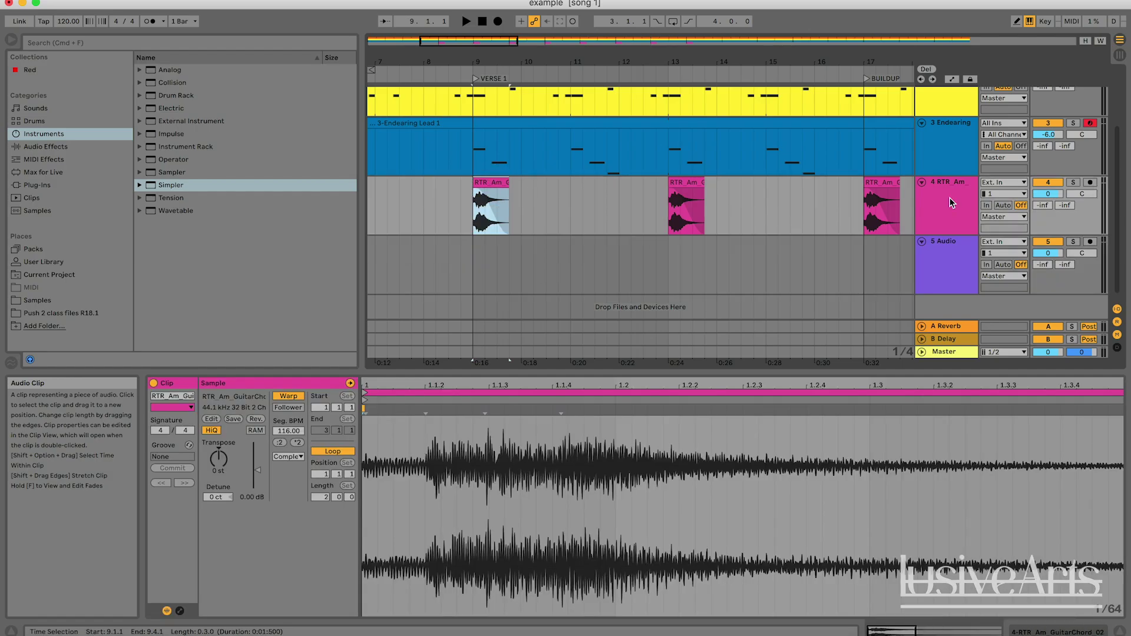
{"action": "left_click", "coordinate": [505, 183]}
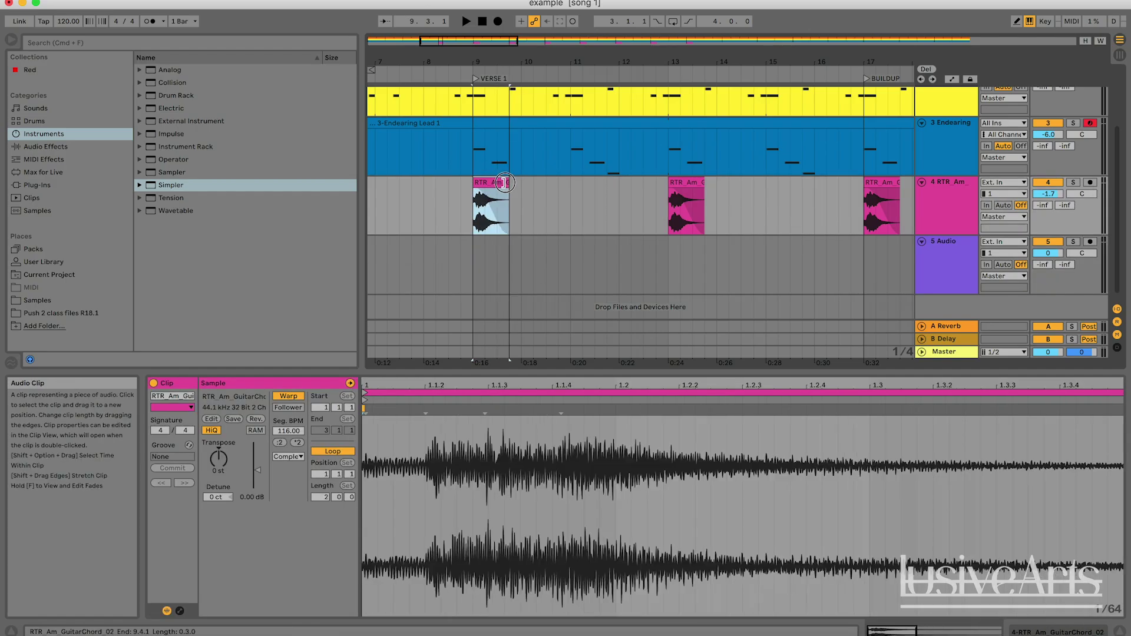
{"action": "key", "text": "space"}
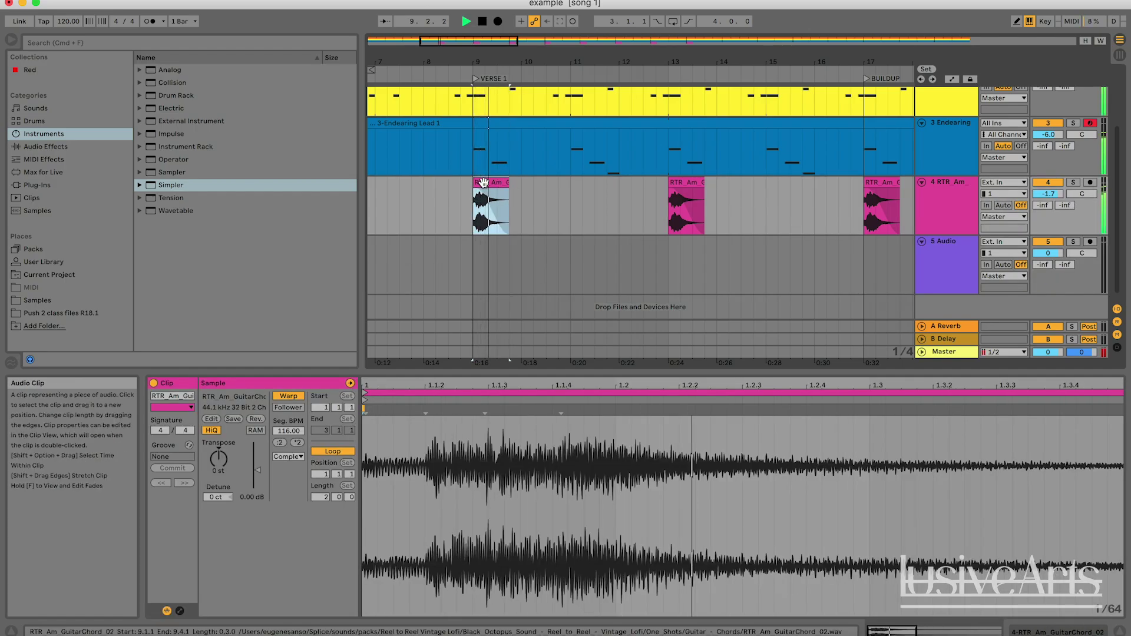
- Play the arrangement from about bar 7 into Verse 1 to hear the placed guitar chord clips
{"action": "left_click_drag", "start_coordinate": [484, 72], "coordinate": [484, 67]}
{"action": "scroll", "coordinate": [525, 186], "scroll_direction": "up", "scroll_amount": 3}
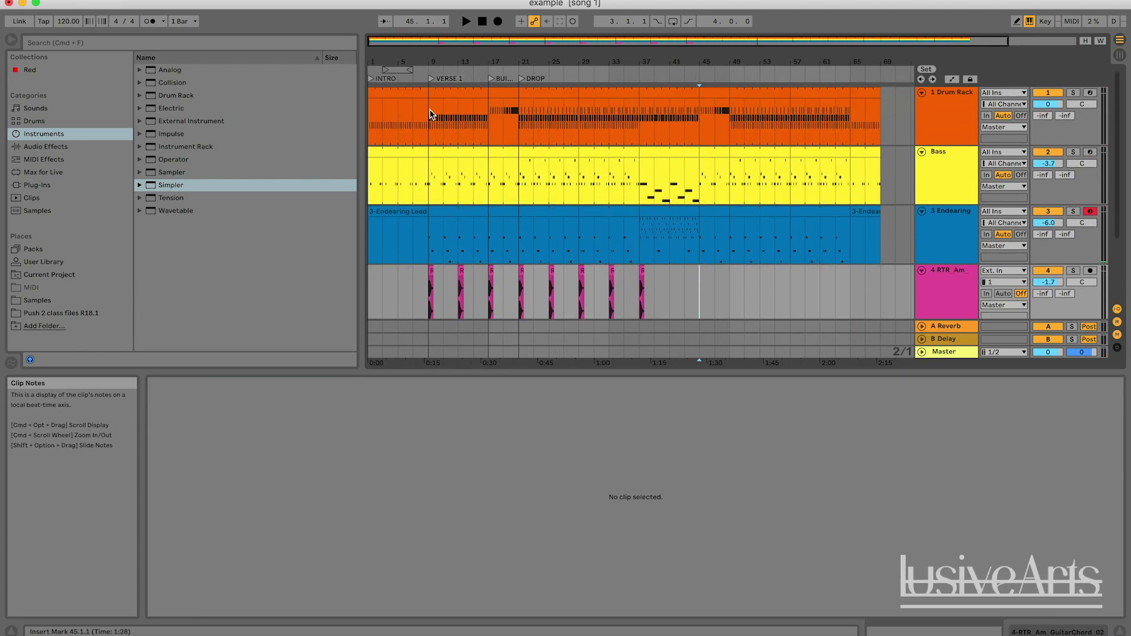
{"action": "left_click", "coordinate": [416, 77]}
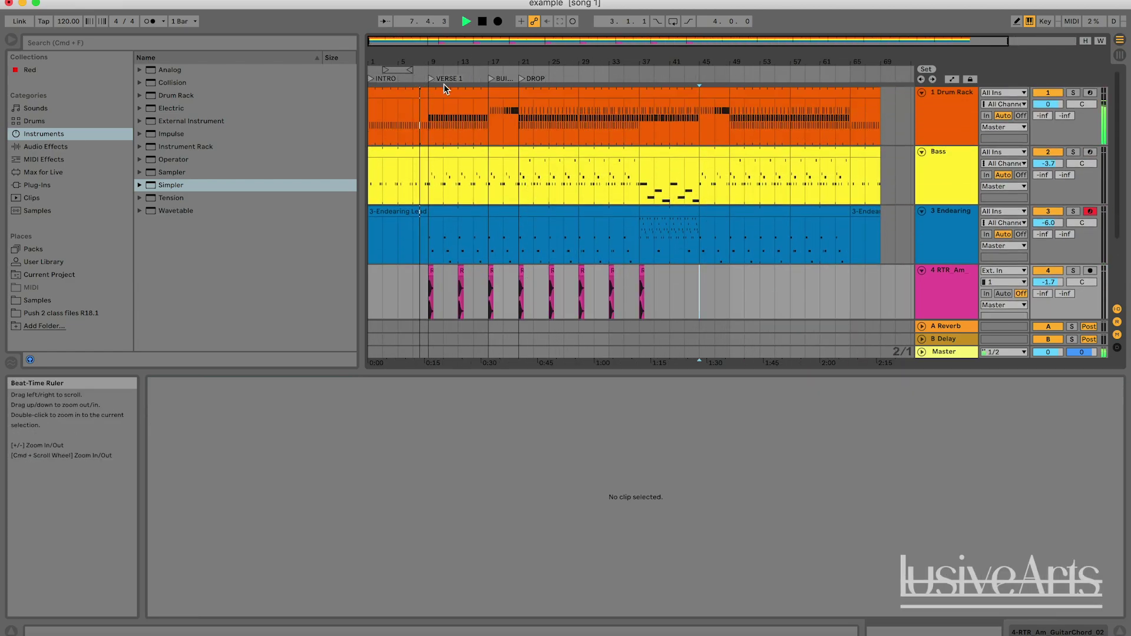
{"action": "left_click", "coordinate": [476, 75]}
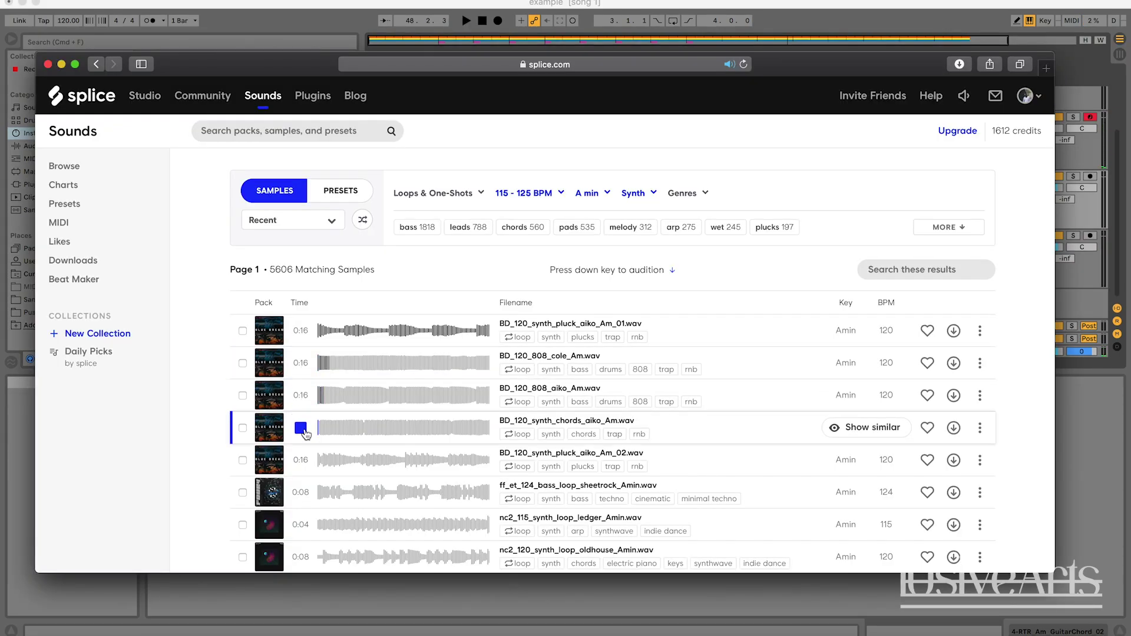
- Switch to Splice in the browser and audition the sample BD_120_synth_pluck_aiko_Am_01.wav
{"action": "left_click", "coordinate": [302, 333]}
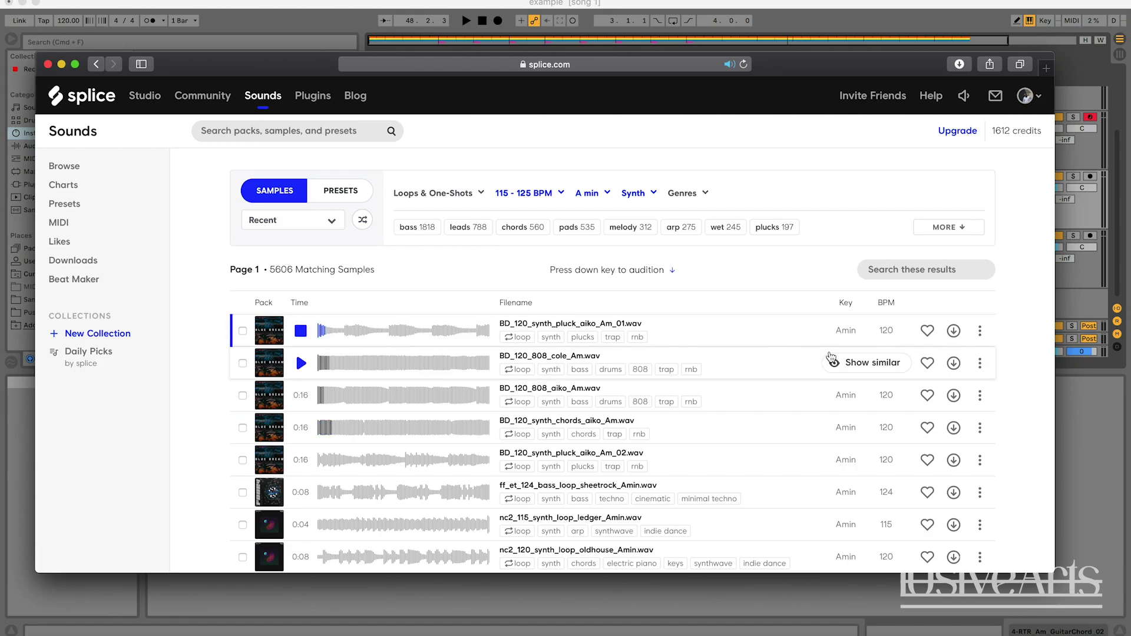
{"action": "left_click", "coordinate": [301, 333]}
{"action": "left_click", "coordinate": [302, 334]}
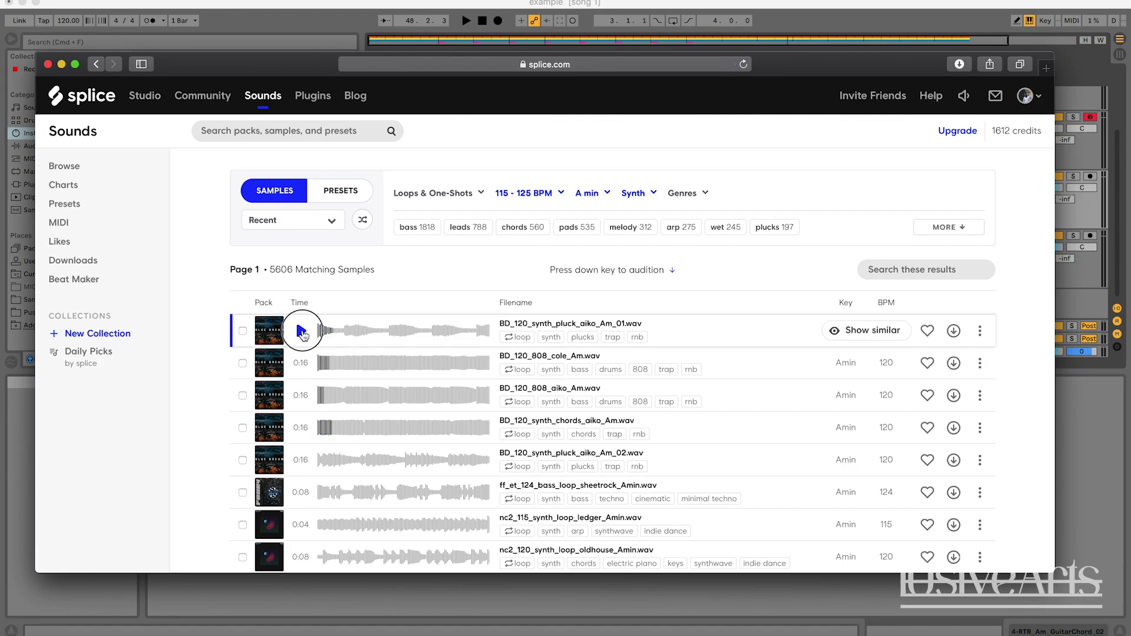
{"action": "left_click", "coordinate": [301, 332]}
{"action": "left_click", "coordinate": [300, 331]}
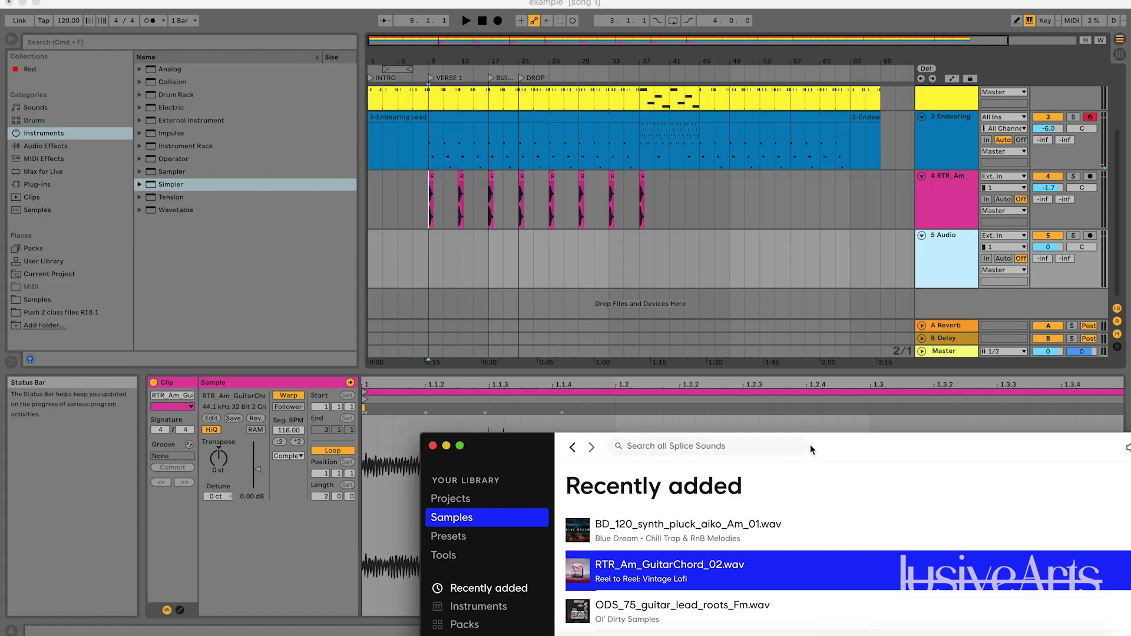
- Bring BD_120_synth_pluck_aiko_Am_01.wav from the recently added Splice samples onto audio track 5 at bar 1
{"action": "left_click", "coordinate": [816, 383]}
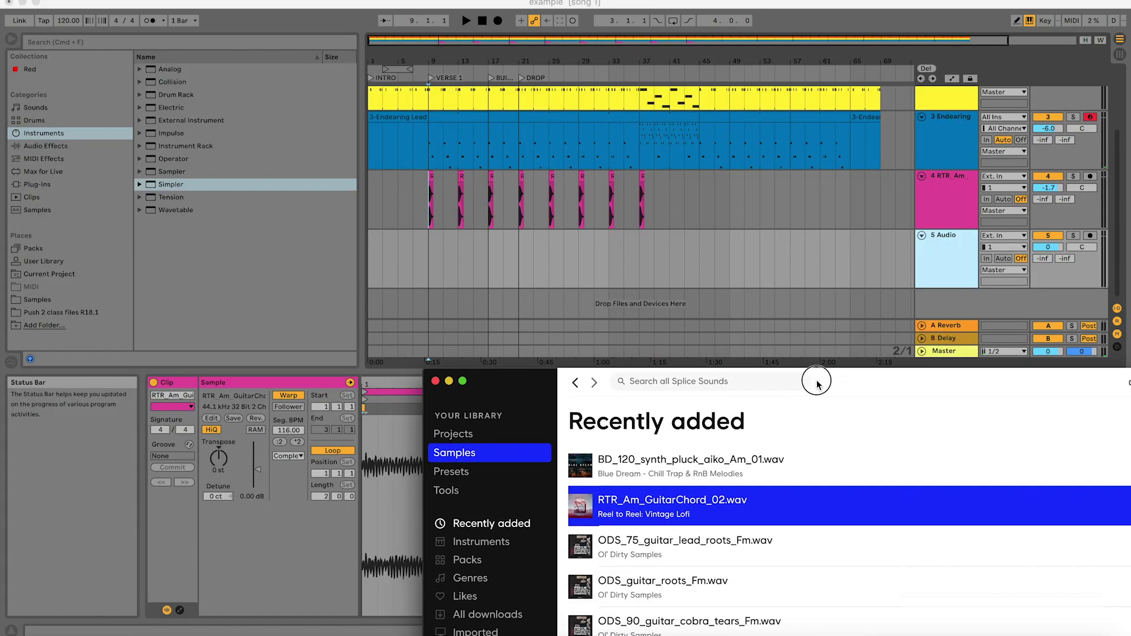
{"action": "left_click_drag", "start_coordinate": [816, 383], "coordinate": [833, 429]}
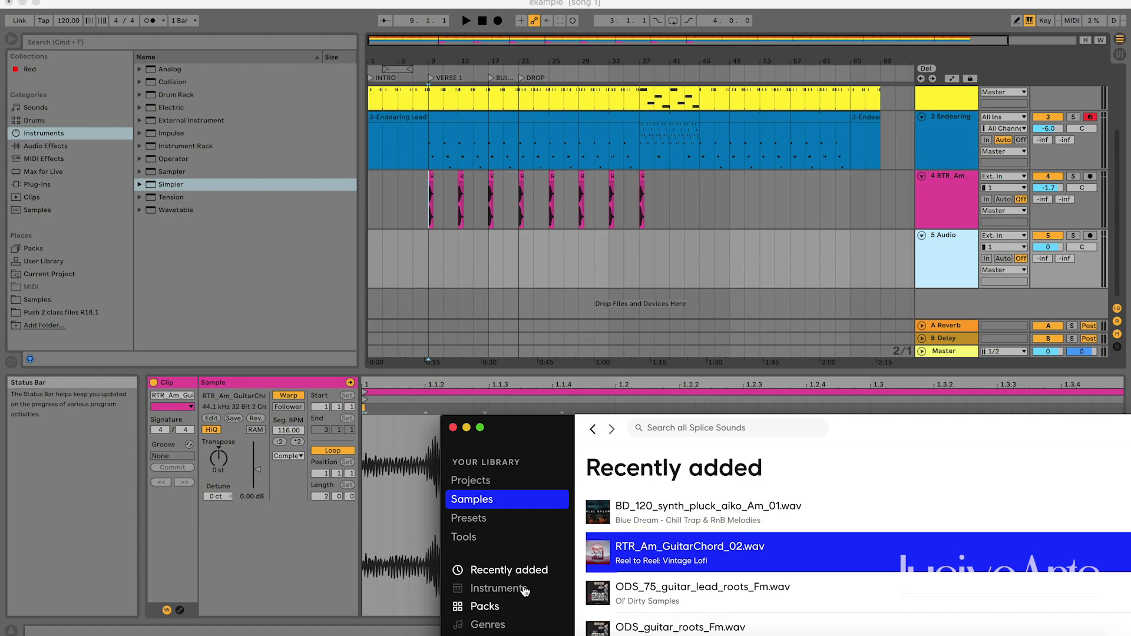
{"action": "left_click_drag", "start_coordinate": [789, 516], "coordinate": [368, 257]}
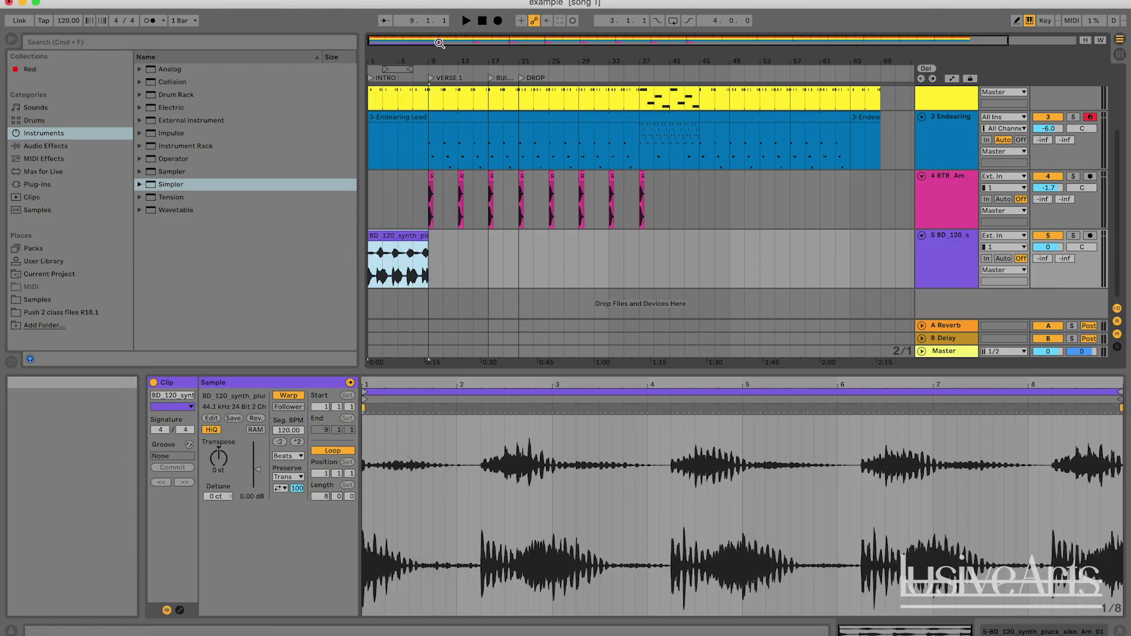
- Play the arrangement from the start and lower the synth pluck track's volume to -7.7 dB
{"action": "left_click", "coordinate": [466, 20]}
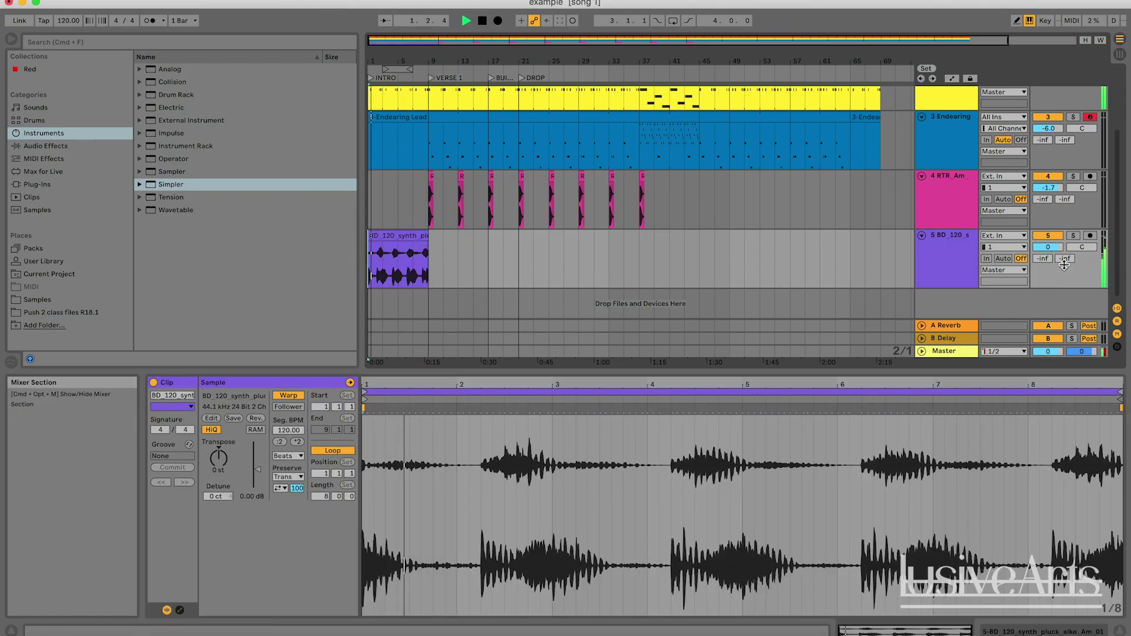
{"action": "left_click_drag", "start_coordinate": [1048, 247], "coordinate": [1053, 251]}
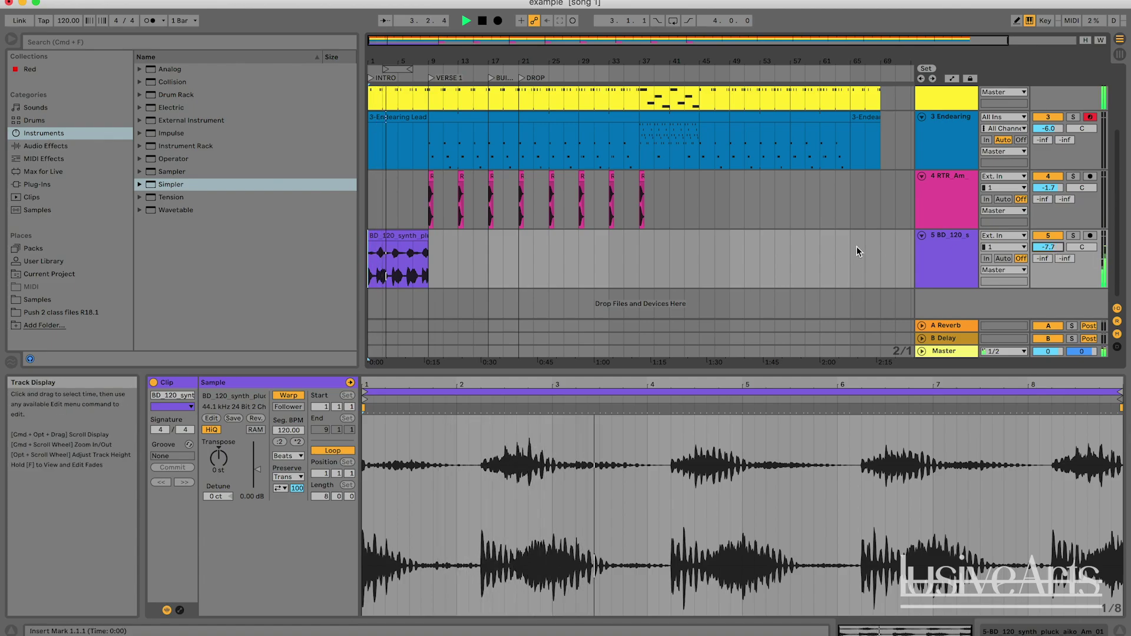
{"action": "left_click", "coordinate": [581, 275]}
{"action": "left_click_drag", "start_coordinate": [497, 39], "coordinate": [498, 227]}
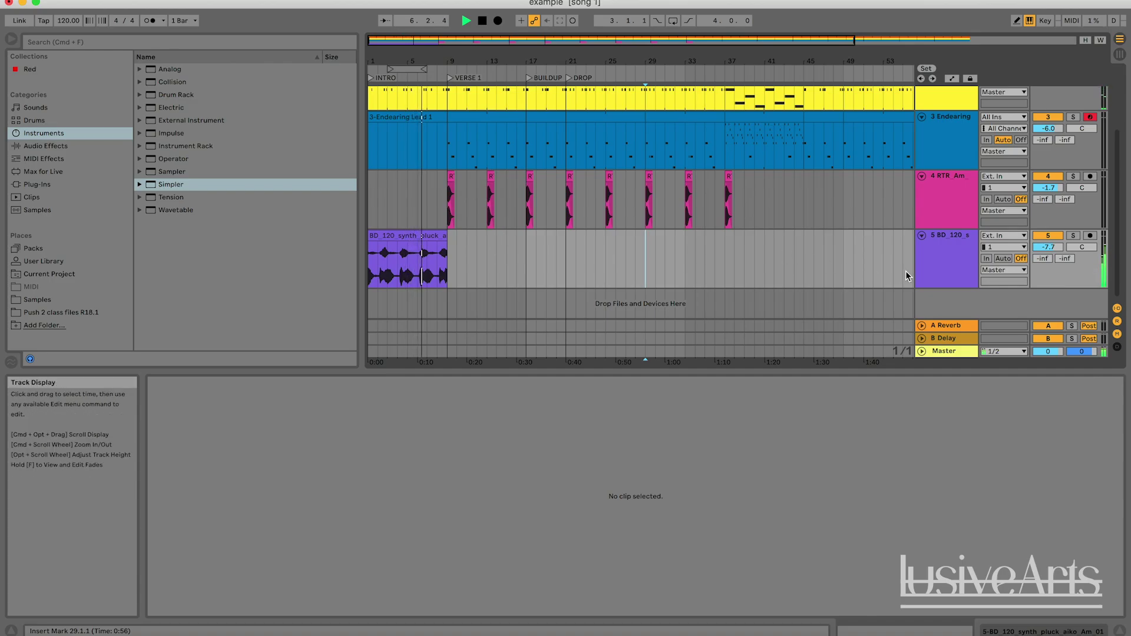
- Turn off Warp for the synth pluck clip in the intro
{"action": "left_click", "coordinate": [412, 262]}
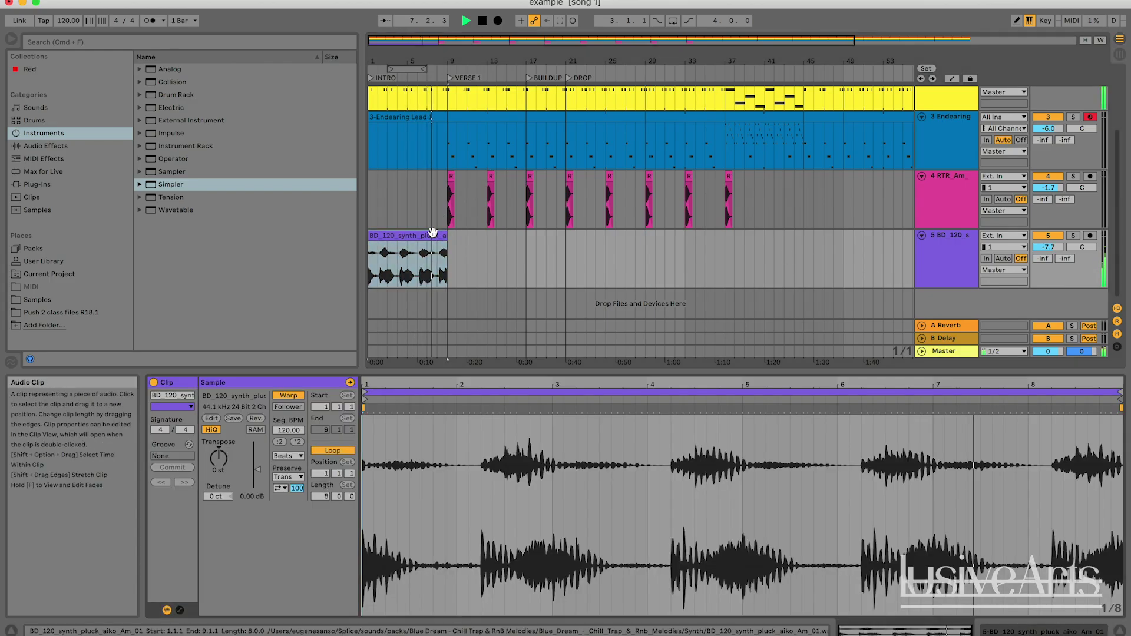
{"action": "left_click", "coordinate": [506, 265]}
{"action": "left_click", "coordinate": [406, 259]}
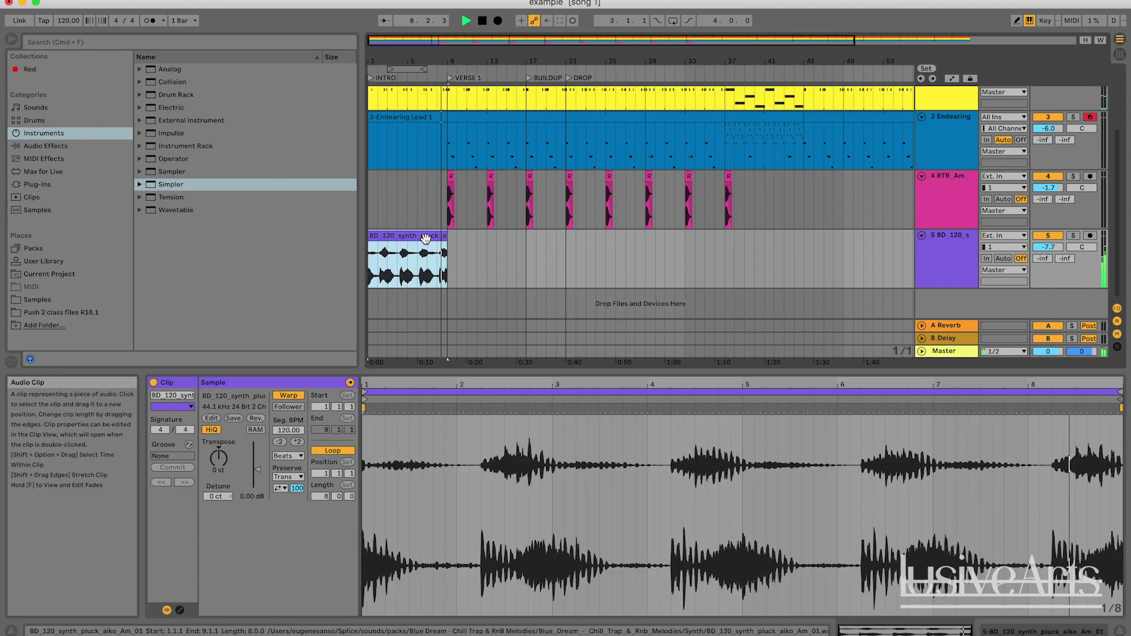
{"action": "left_click", "coordinate": [296, 396]}
{"action": "left_click", "coordinate": [489, 246]}
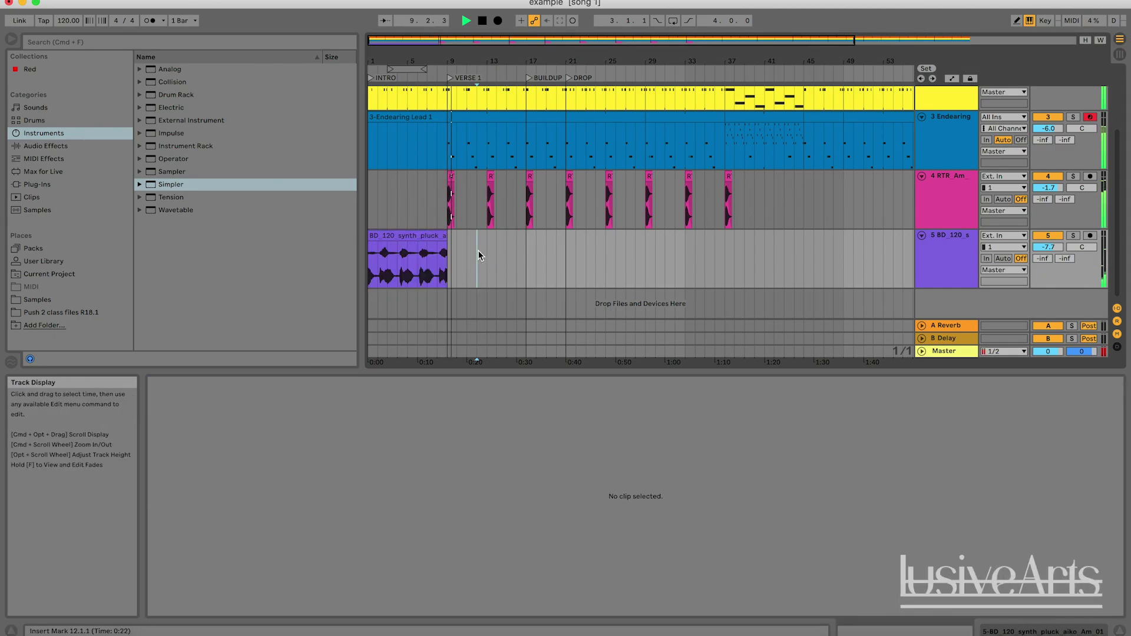
- Duplicate the synth pluck clip so that the copy fills bars 9 to 17
{"action": "left_click", "coordinate": [430, 232]}
{"action": "key", "text": "super+d"}
{"action": "left_click", "coordinate": [536, 259]}
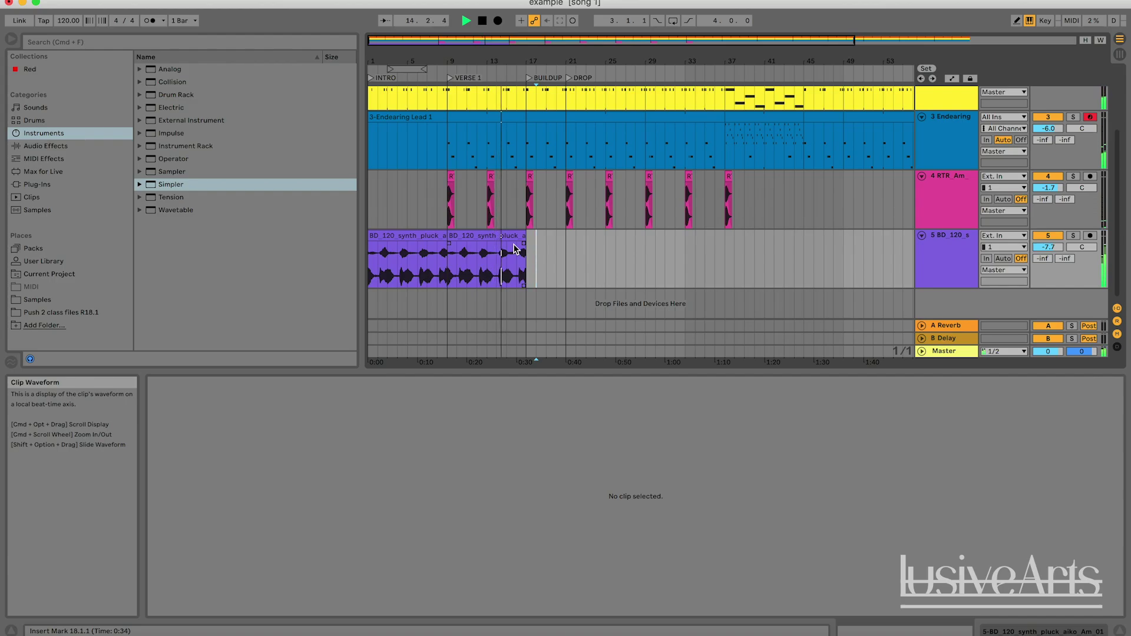
{"action": "left_click", "coordinate": [498, 235]}
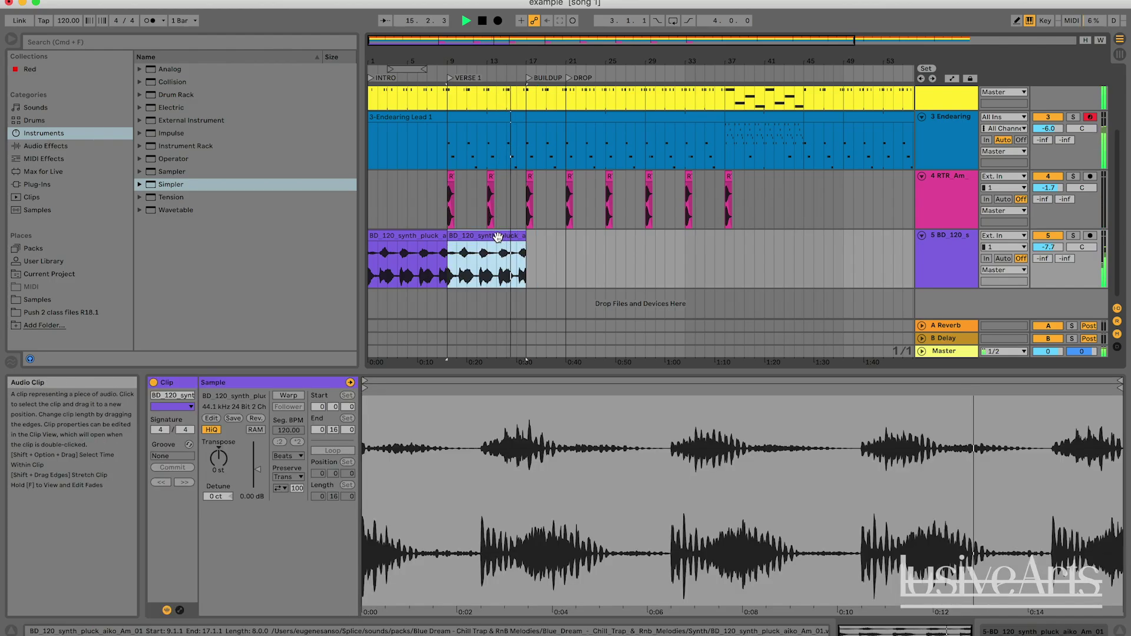
- Stop playback and insert a new MIDI track below the synth pluck track
{"action": "left_click", "coordinate": [952, 259]}
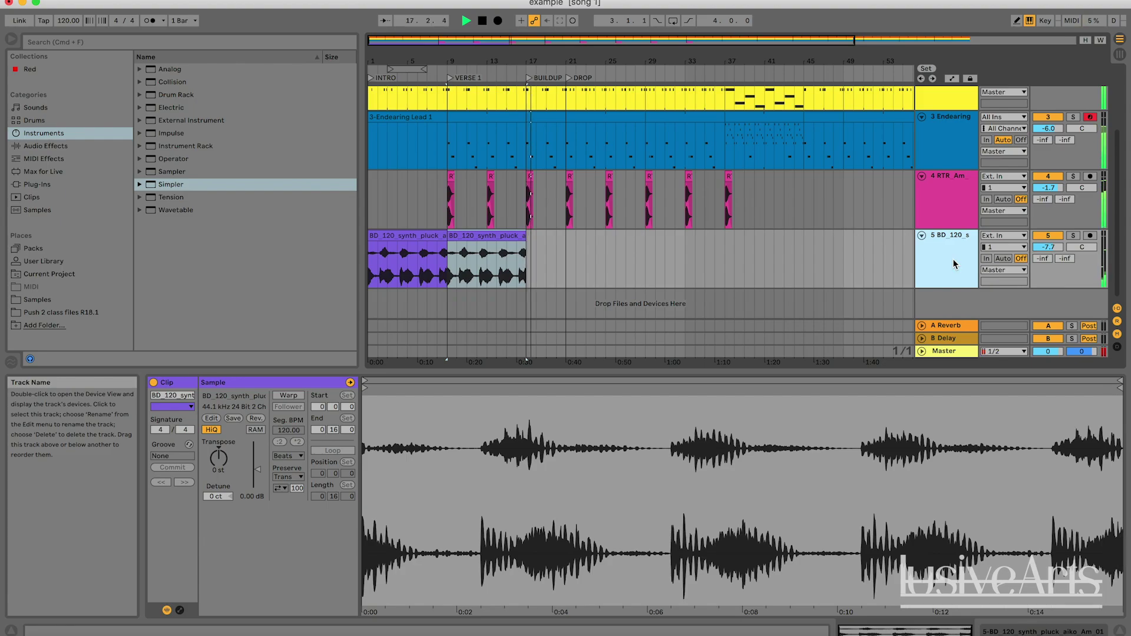
{"action": "left_click", "coordinate": [579, 260]}
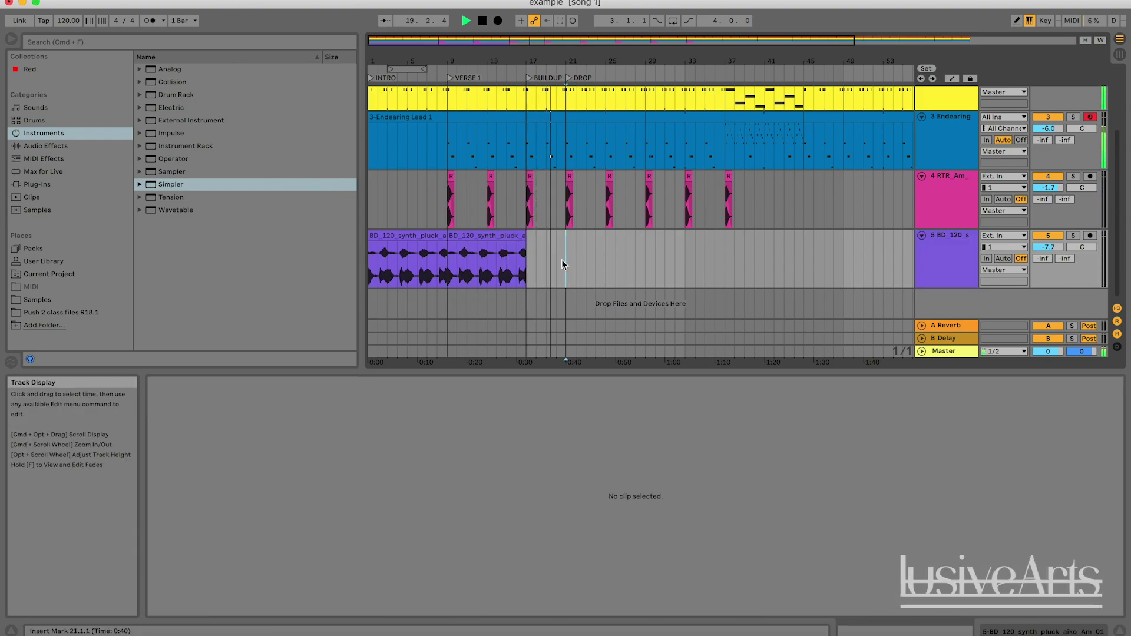
{"action": "key", "text": "space"}
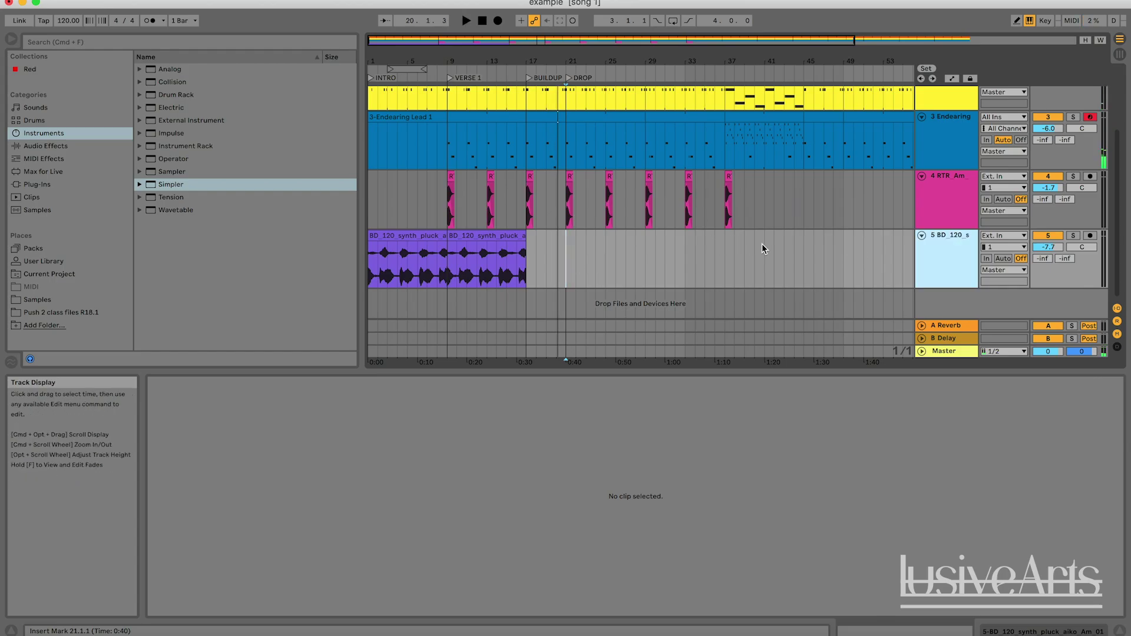
{"action": "key", "text": "super+shift+t"}
- Load the synth pluck clip from bar 9 into a Simpler on MIDI track 6
{"action": "left_click", "coordinate": [482, 245]}
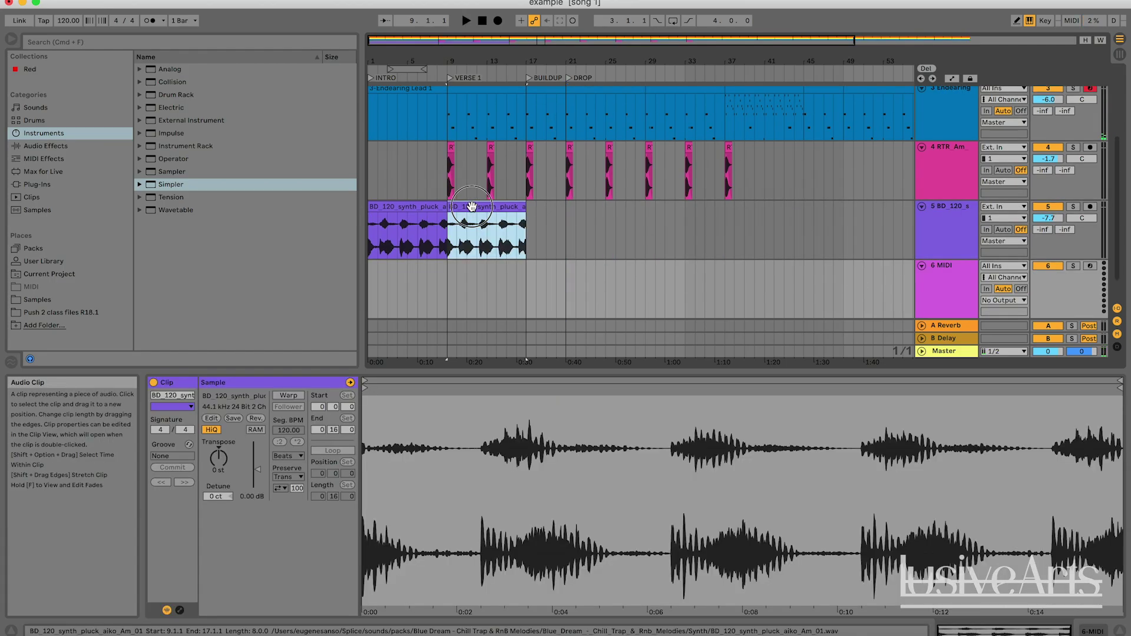
{"action": "left_click", "coordinate": [1054, 260]}
{"action": "scroll", "coordinate": [765, 277], "scroll_direction": "up", "scroll_amount": 3}
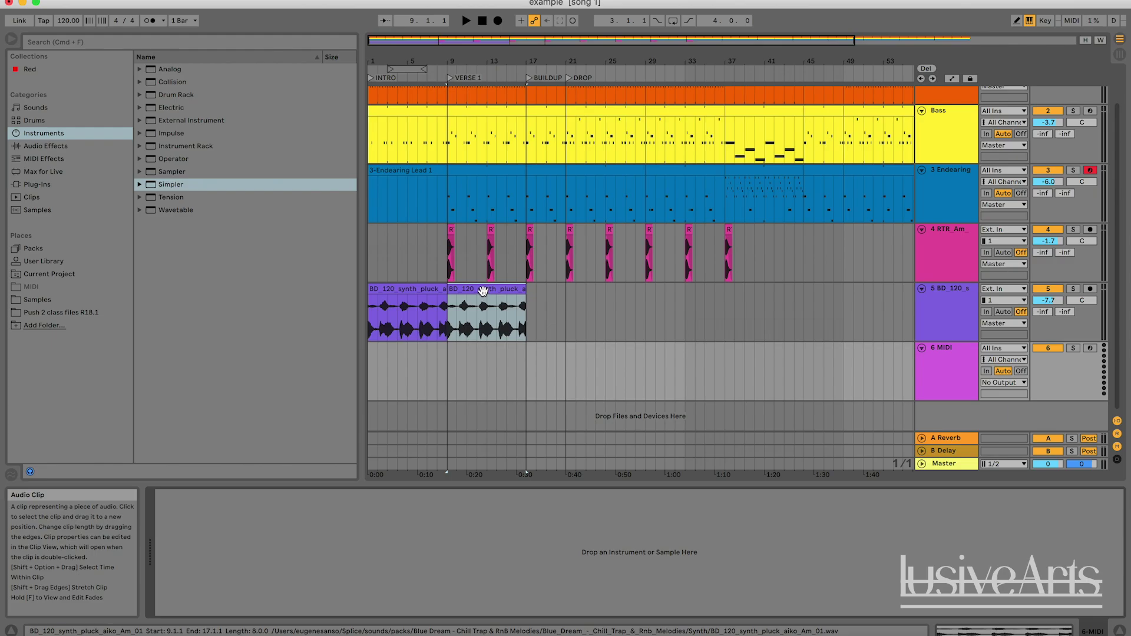
{"action": "left_click_drag", "start_coordinate": [482, 290], "coordinate": [479, 316]}
{"action": "left_click", "coordinate": [947, 370]}
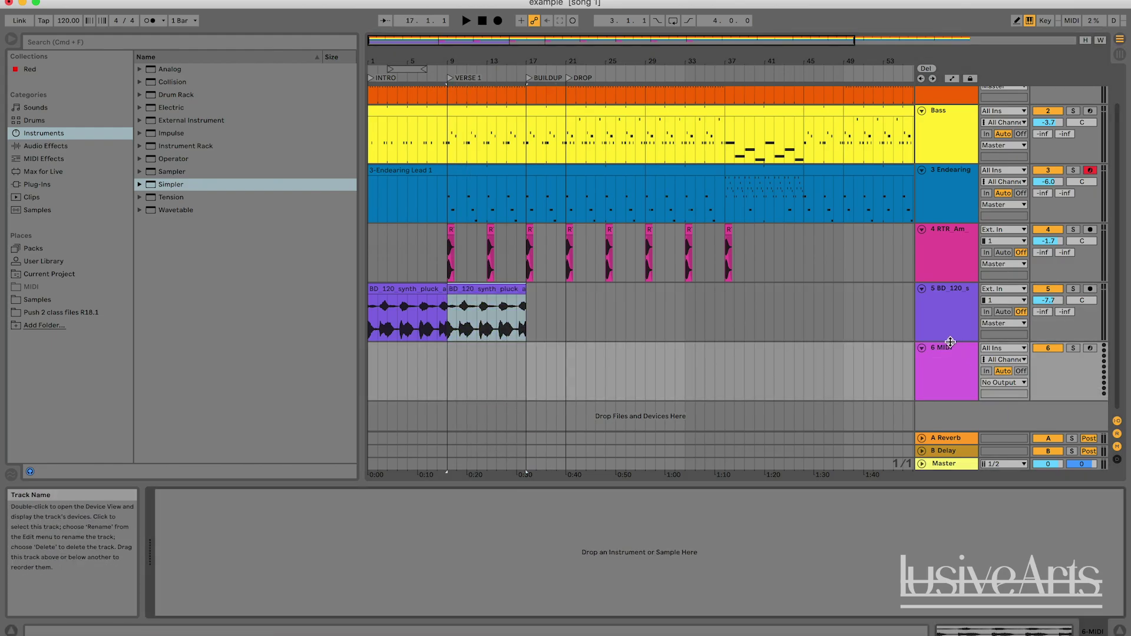
{"action": "left_click", "coordinate": [947, 355]}
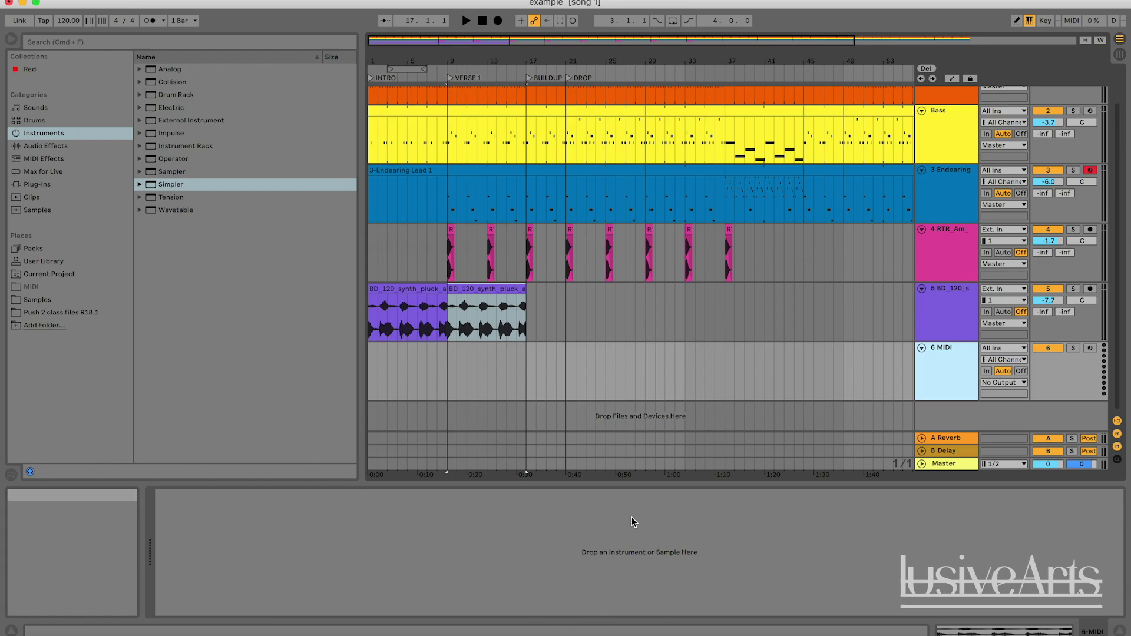
{"action": "left_click_drag", "start_coordinate": [487, 312], "coordinate": [603, 559]}
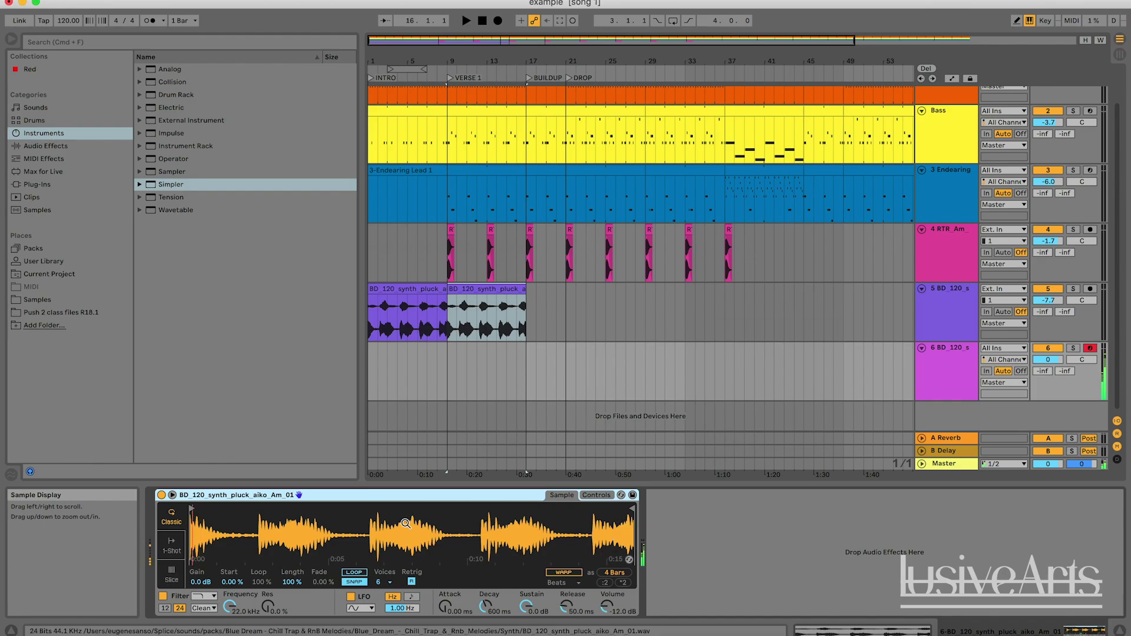
- Lower the computer keyboard octave to C2–D3, try out notes from bar 16, and record a pluck melody on track 6 from bar 20
{"action": "key", "text": "z"}
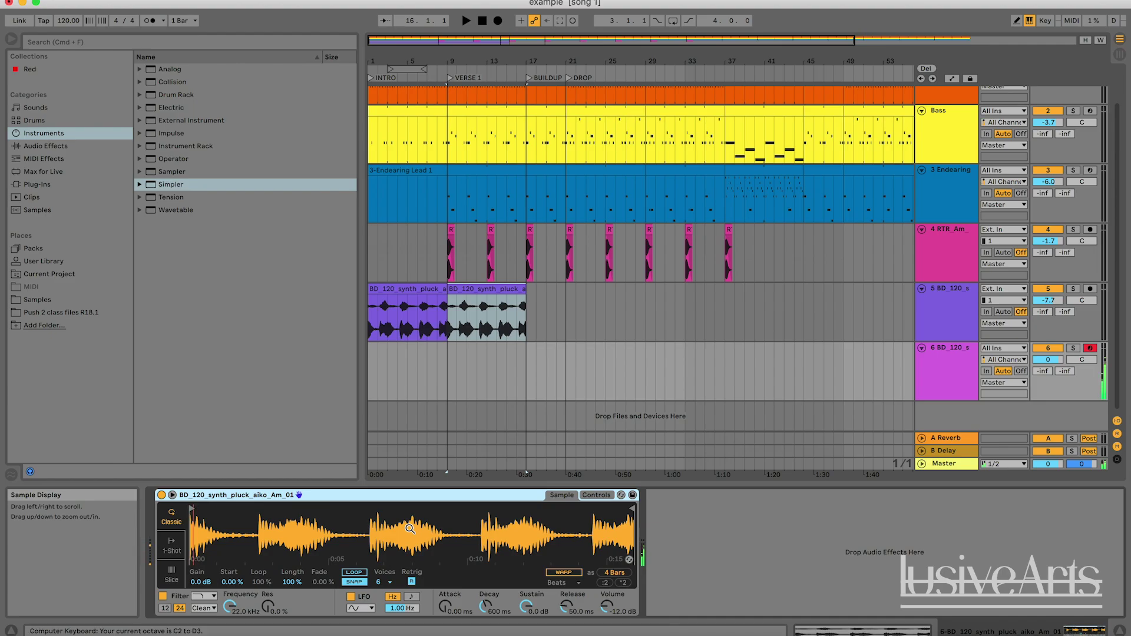
{"action": "left_click", "coordinate": [554, 379]}
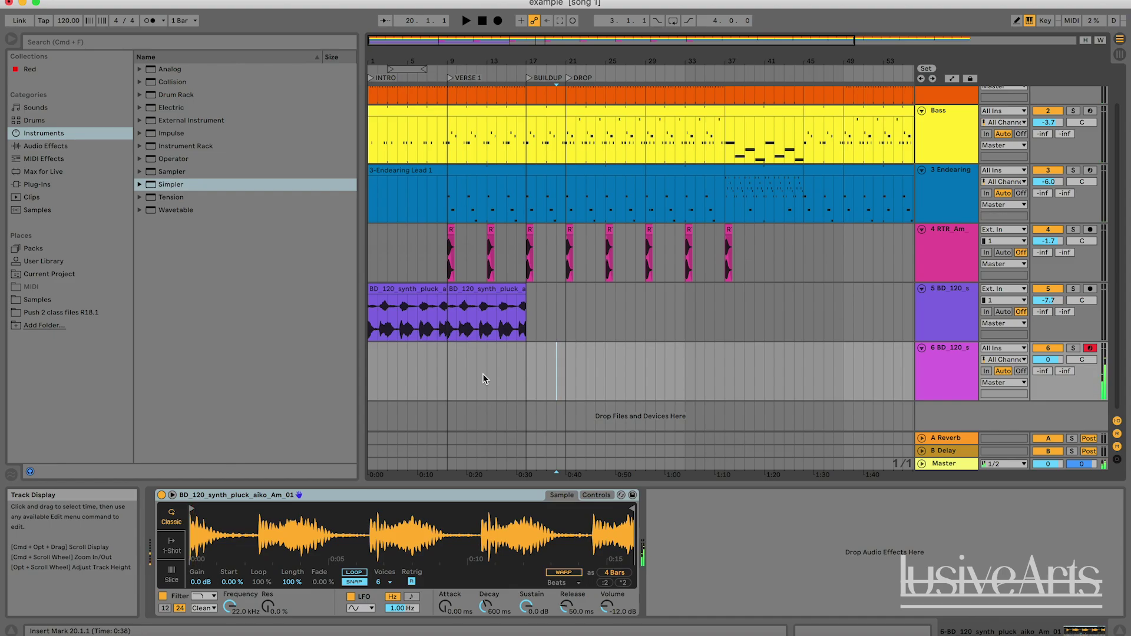
{"action": "left_click", "coordinate": [516, 376]}
{"action": "key", "text": "space"}
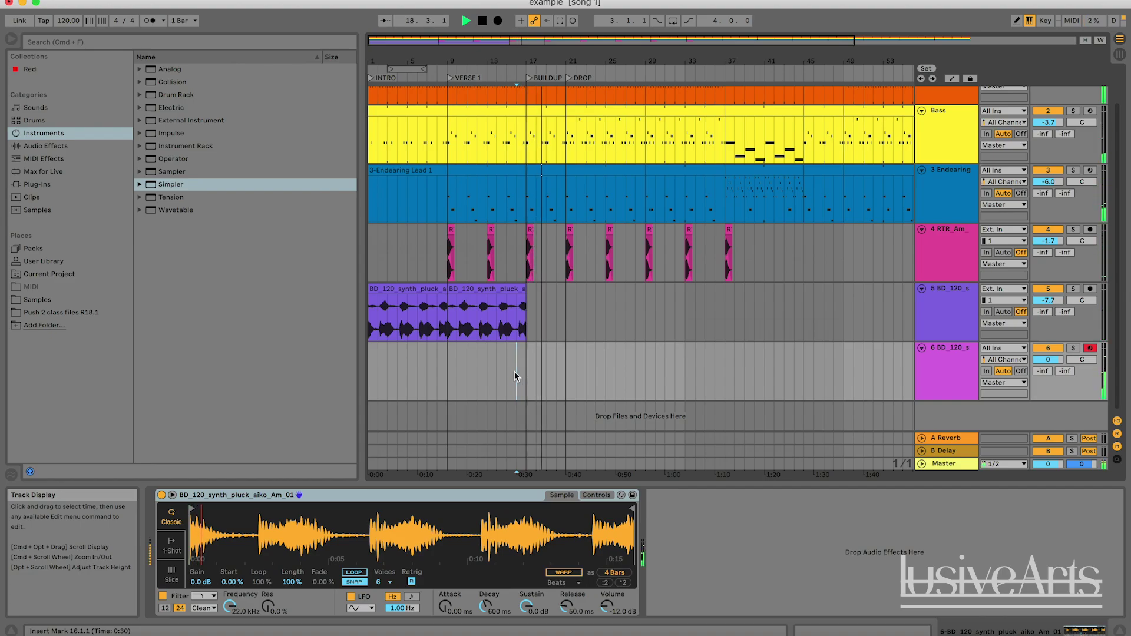
{"action": "key", "text": "space"}
{"action": "left_click", "coordinate": [552, 366]}
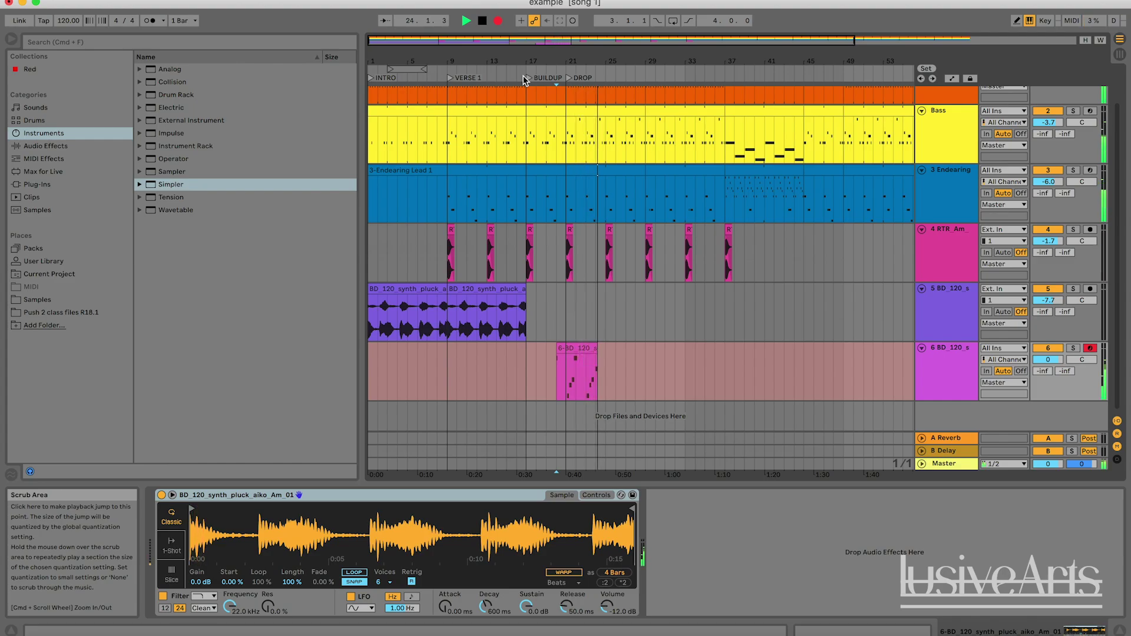
- Open the recorded pluck MIDI clip and trim its beginning so it starts at bar 21
{"action": "left_click", "coordinate": [586, 350]}
{"action": "left_click_drag", "start_coordinate": [471, 444], "coordinate": [337, 415]}
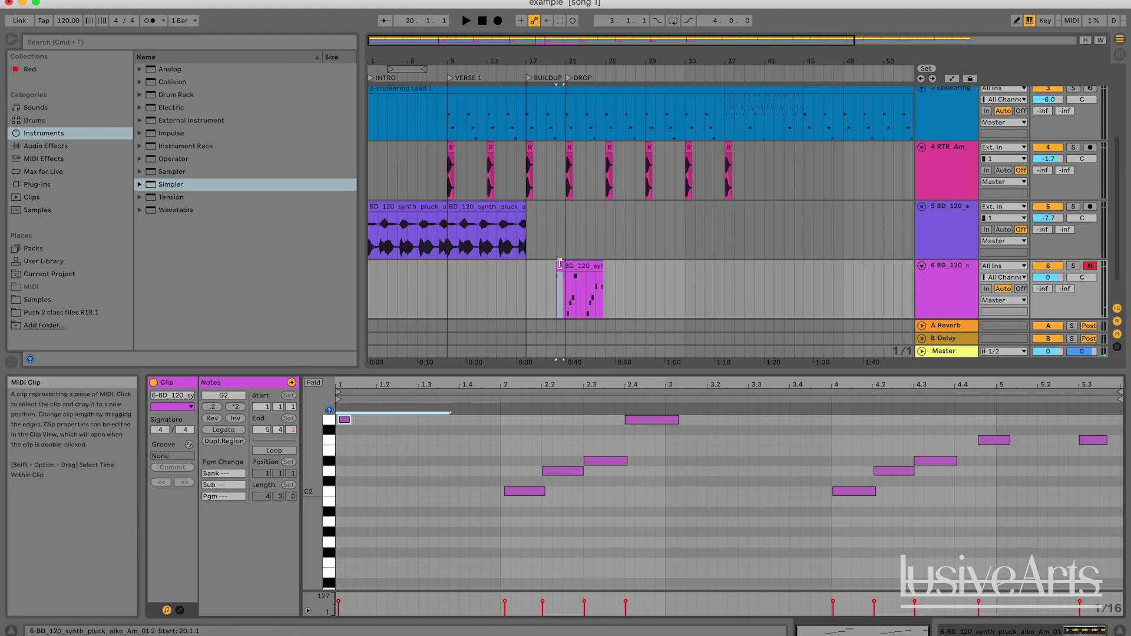
{"action": "left_click_drag", "start_coordinate": [559, 263], "coordinate": [566, 263]}
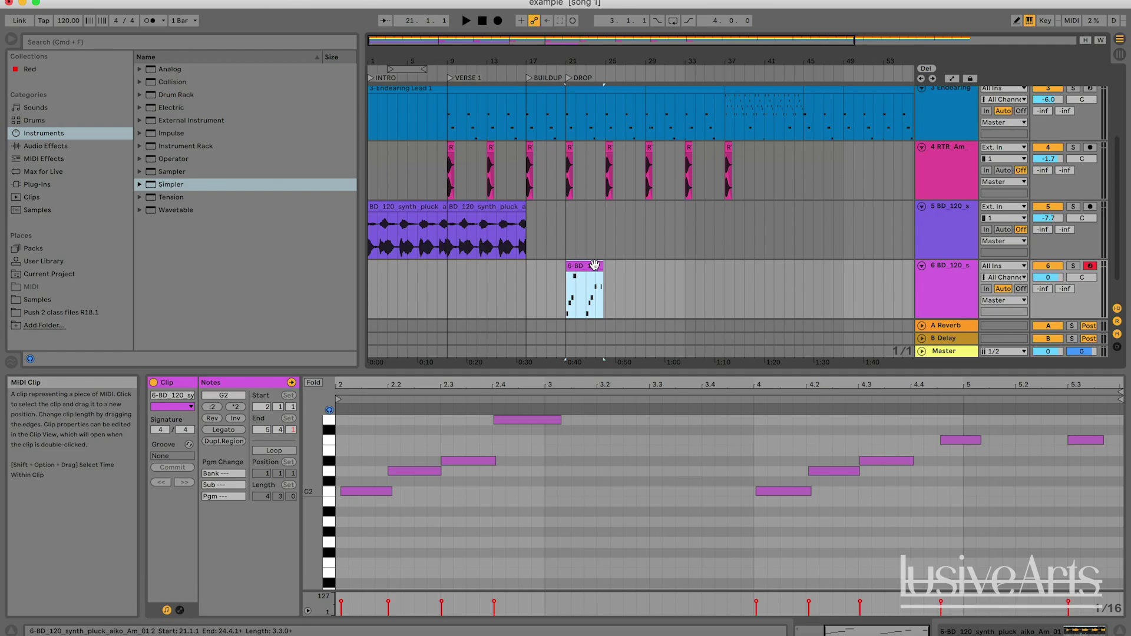
- Align the first C2 note to 2.1.1, play back the clip, and move the first F2 note to 4.4.1
{"action": "left_click", "coordinate": [353, 490]}
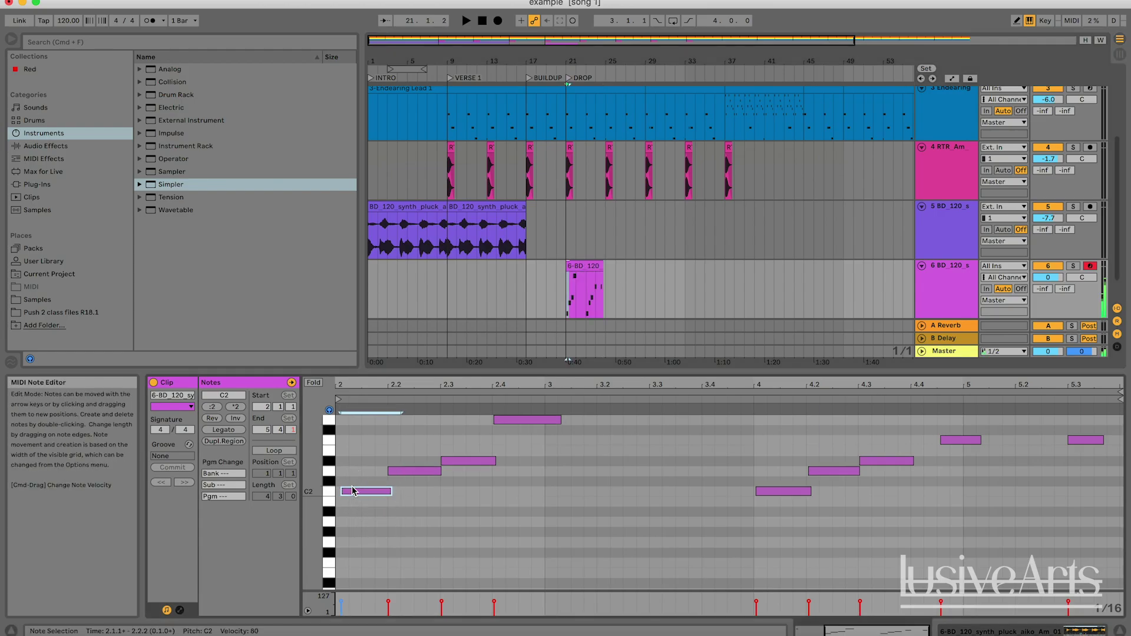
{"action": "scroll", "coordinate": [517, 497], "scroll_direction": "up", "scroll_amount": 3}
{"action": "key", "text": "space"}
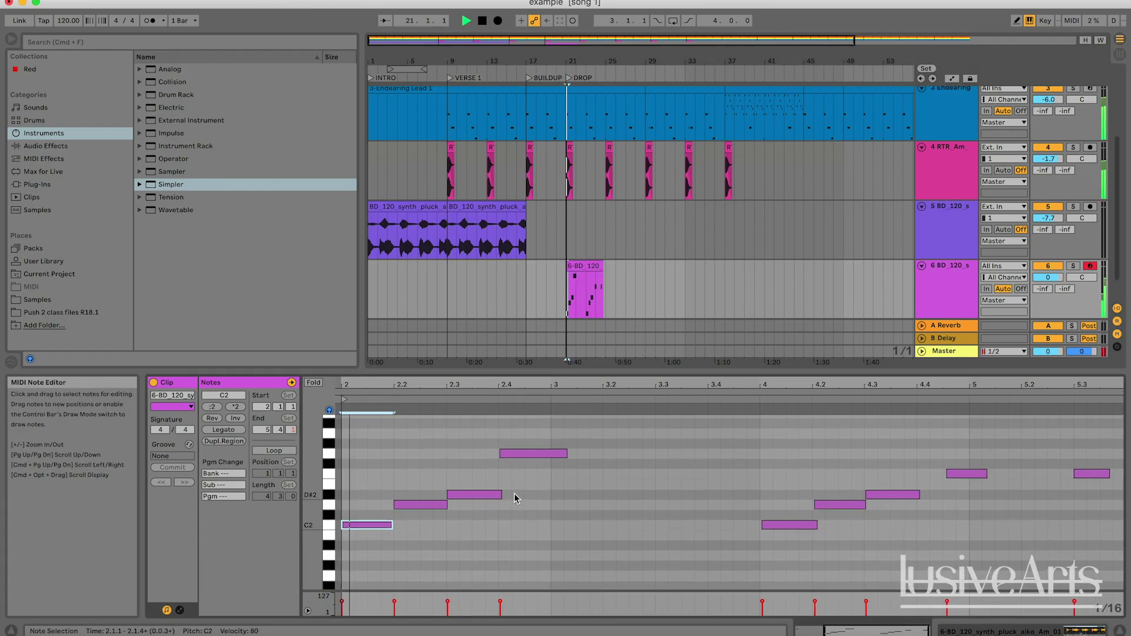
{"action": "left_click", "coordinate": [710, 511]}
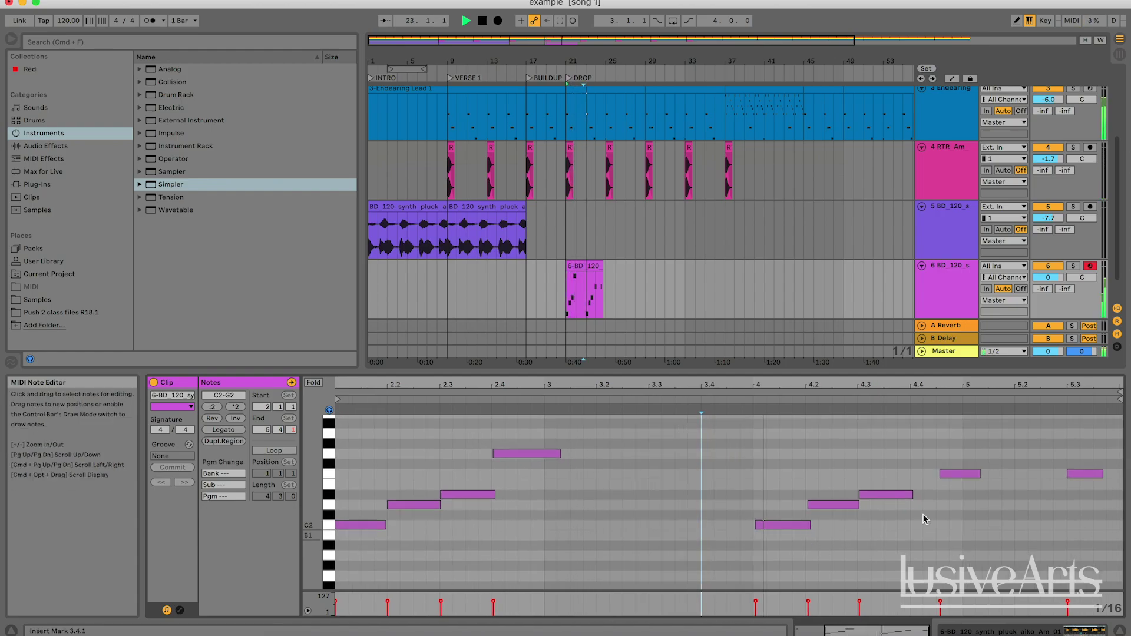
{"action": "mouse_move", "coordinate": [960, 473]}
{"action": "left_mouse_down"}
{"action": "mouse_move", "coordinate": [945, 477]}
{"action": "mouse_move", "coordinate": [960, 474]}
{"action": "left_mouse_up"}
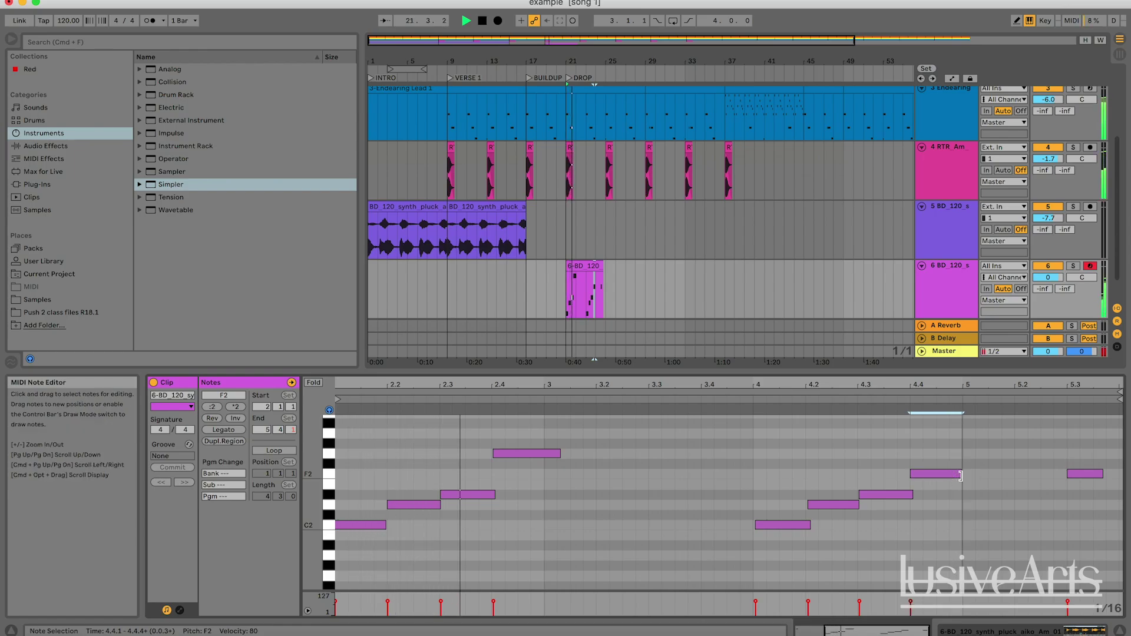
- Delete the stray F2 note in bar 5 and extend the track 6 pluck clip's end to bar 25
{"action": "left_click", "coordinate": [1085, 474]}
{"action": "key", "text": "Delete"}
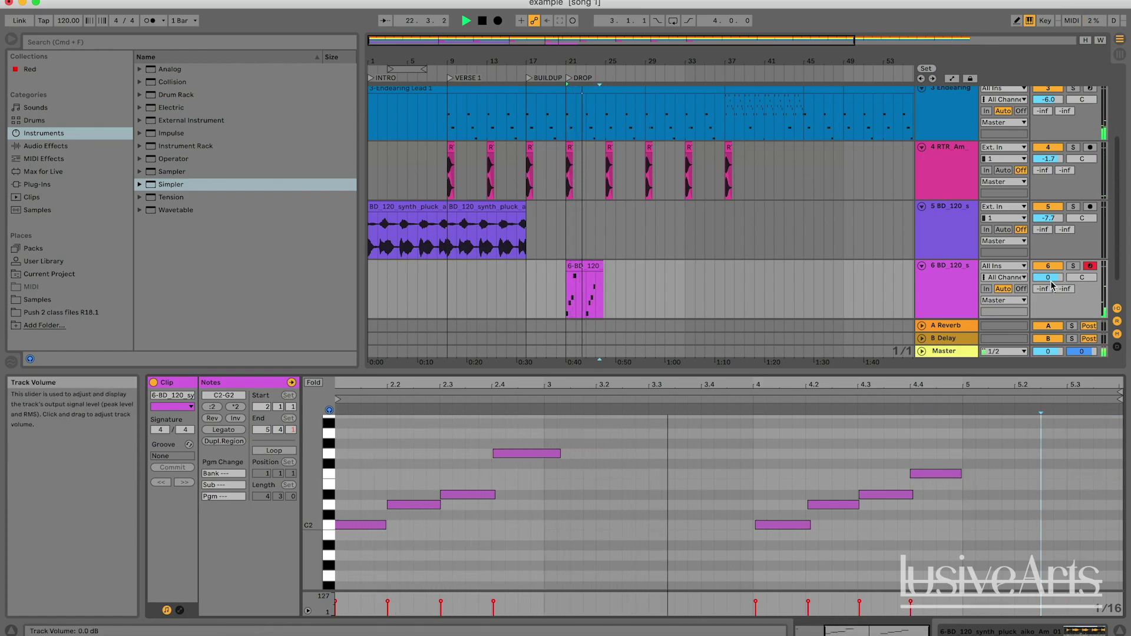
{"action": "scroll", "coordinate": [800, 247], "scroll_direction": "down", "scroll_amount": 1}
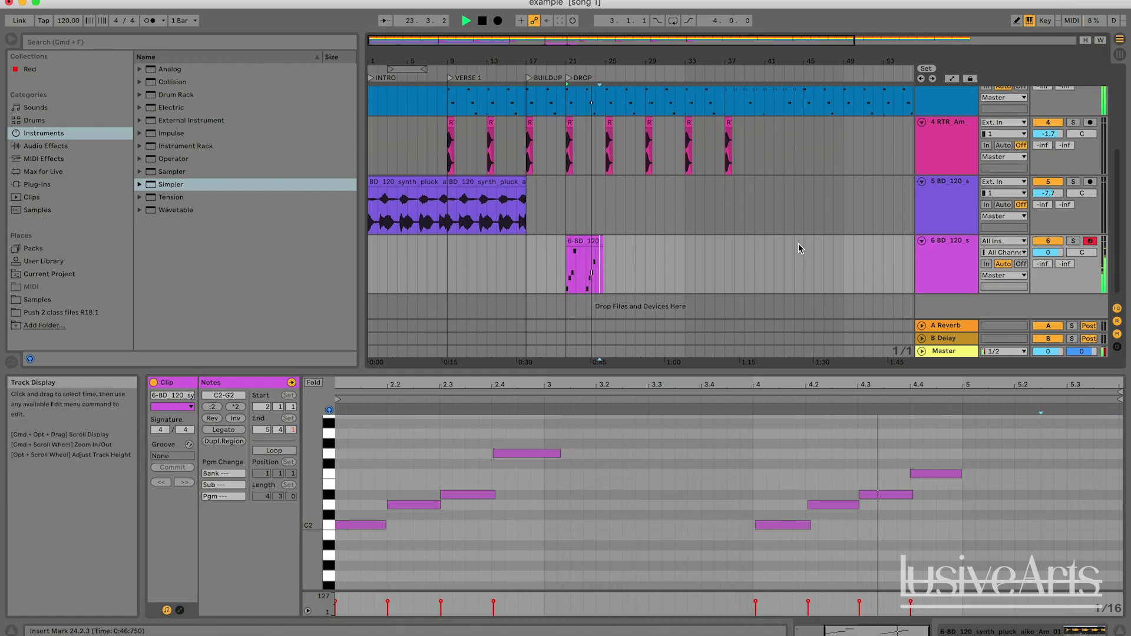
{"action": "left_click", "coordinate": [602, 241]}
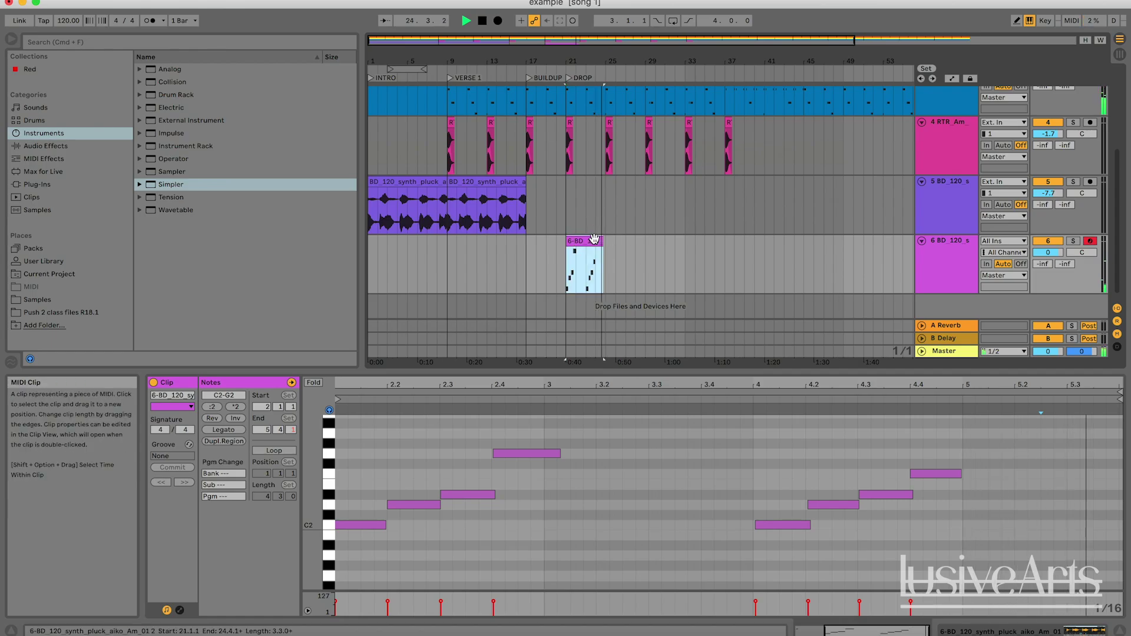
{"action": "key", "text": "space"}
{"action": "left_click", "coordinate": [617, 239]}
{"action": "left_click", "coordinate": [592, 239]}
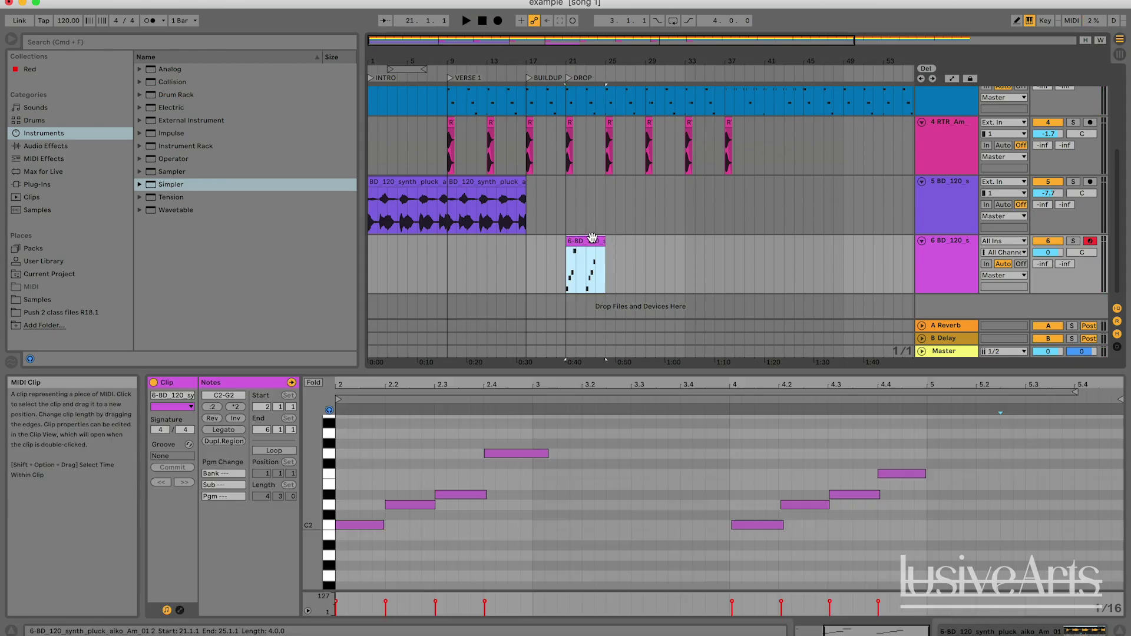
- Consolidate the pluck clip on track 6 between bars 21 and 25 into one four-bar clip
{"action": "left_click", "coordinate": [557, 246]}
{"action": "left_click_drag", "start_coordinate": [557, 246], "coordinate": [569, 242]}
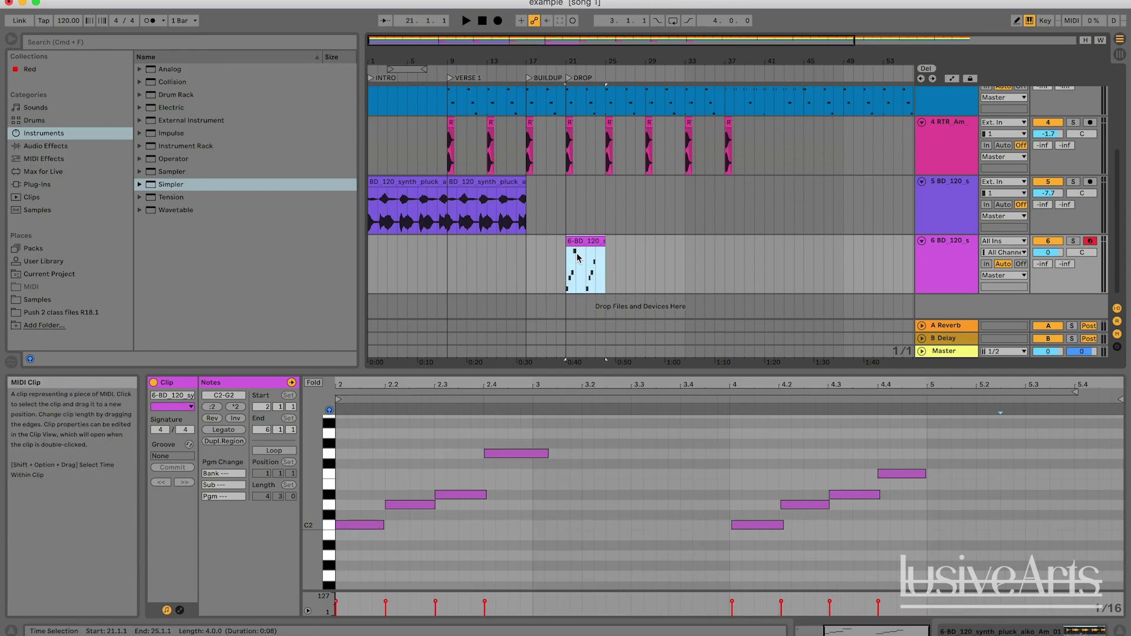
{"action": "left_click", "coordinate": [619, 283]}
{"action": "left_click", "coordinate": [591, 258]}
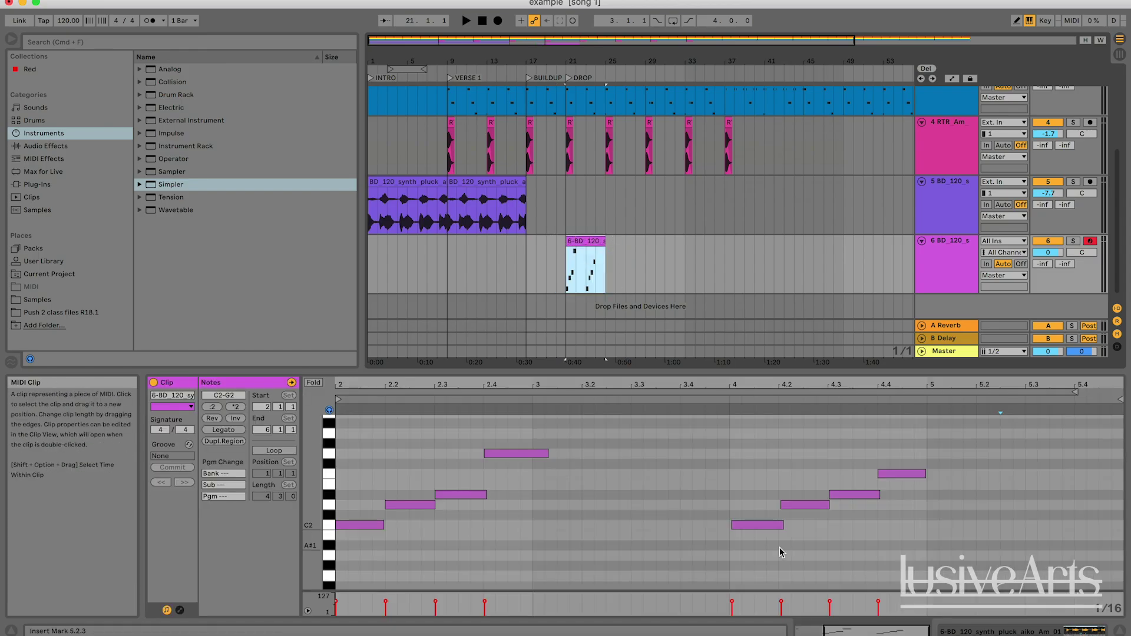
{"action": "left_click_drag", "start_coordinate": [459, 523], "coordinate": [365, 425]}
{"action": "left_click_drag", "start_coordinate": [369, 467], "coordinate": [368, 465]}
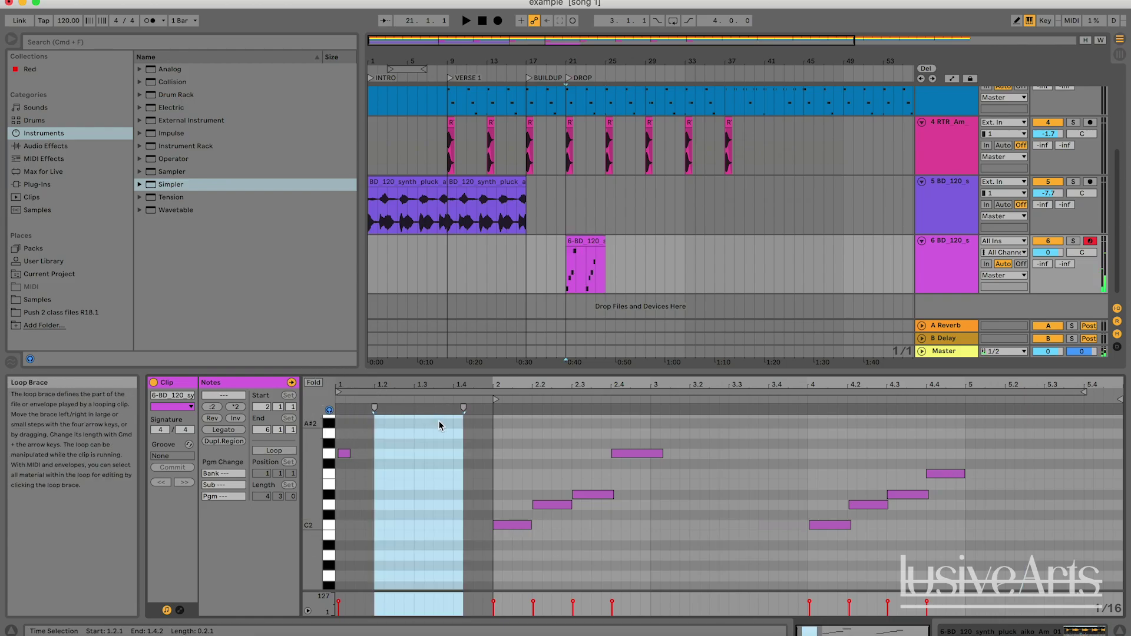
{"action": "left_click", "coordinate": [442, 421]}
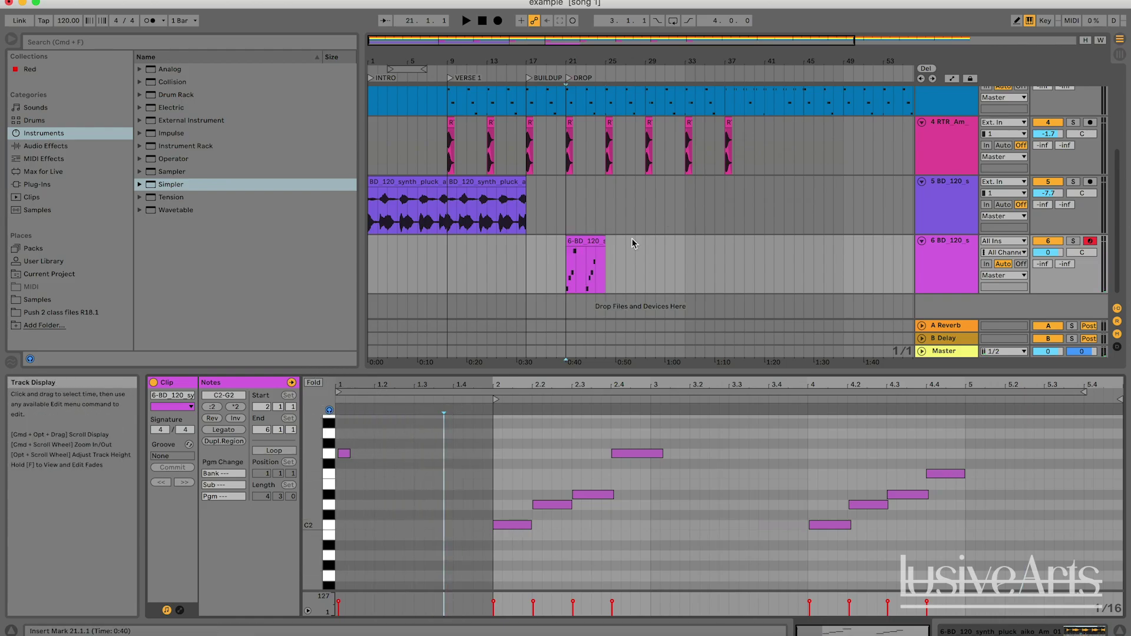
{"action": "left_click", "coordinate": [603, 272]}
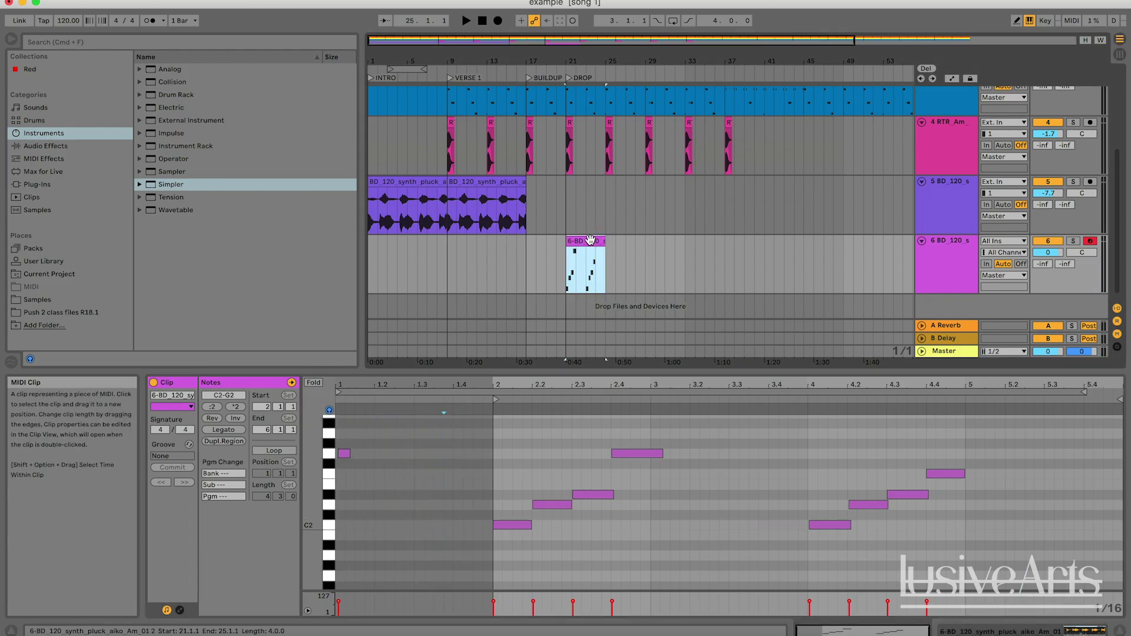
{"action": "double_click", "coordinate": [606, 270]}
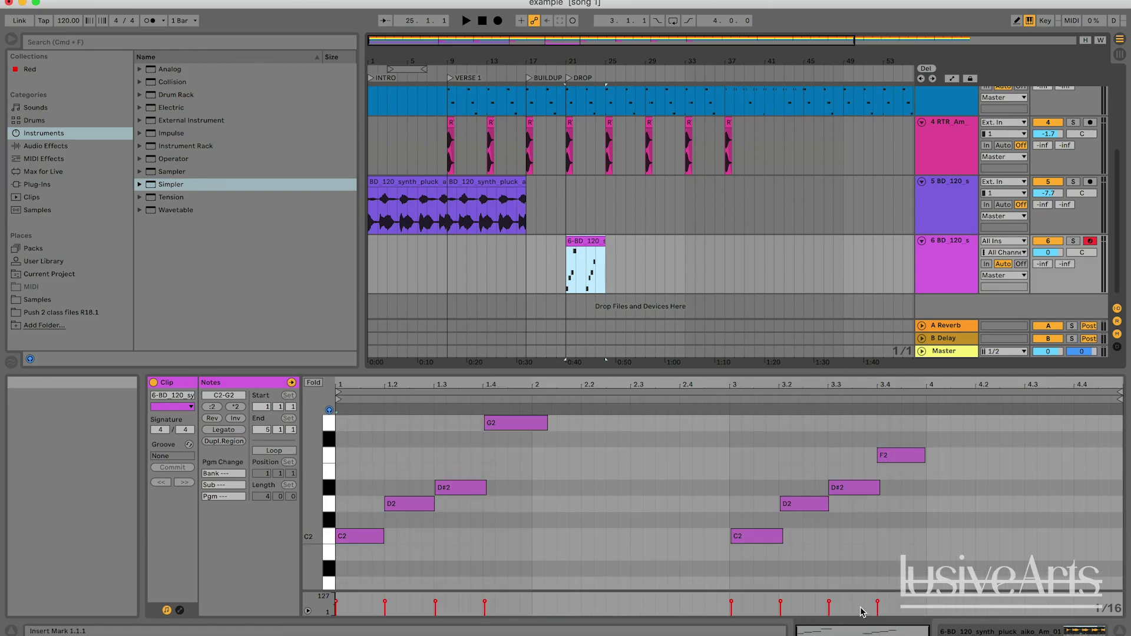
- Duplicate the four-bar pluck clip three times so the melody fills bars 21 to 37
{"action": "left_click", "coordinate": [616, 268]}
{"action": "left_click", "coordinate": [596, 239]}
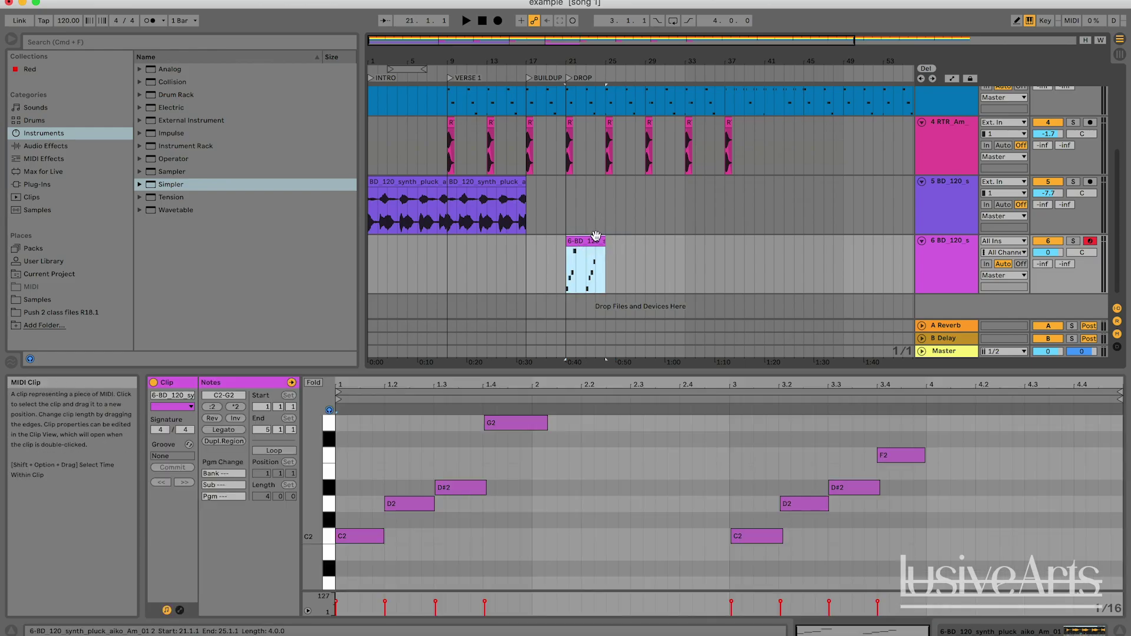
{"action": "key", "text": "super+d"}
{"action": "key", "text": "super+d"}
{"action": "right_click", "coordinate": [567, 247]}
{"action": "left_click", "coordinate": [664, 239]}
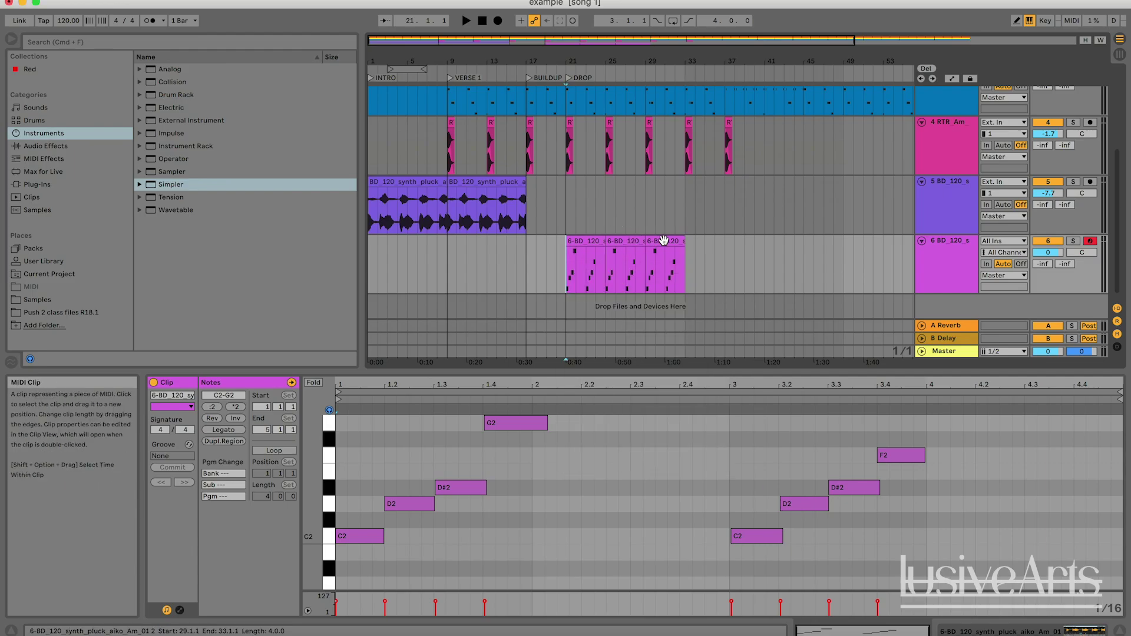
{"action": "key", "text": "super+d"}
- Play back the arrangement from bar 20 to hear the repeated pluck melody
{"action": "left_click", "coordinate": [560, 267]}
{"action": "key", "text": "space"}
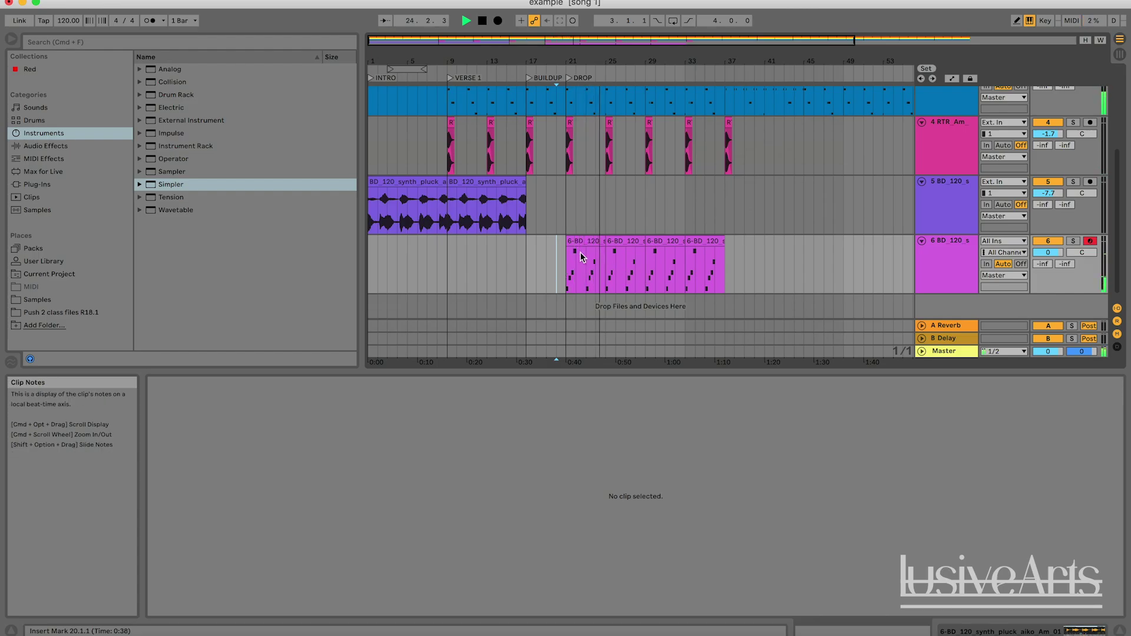
{"action": "key", "text": "space"}
- Insert a new MIDI track below the pluck track and place the insert marker at bar 19
{"action": "key", "text": "super+shift+t"}
{"action": "left_click", "coordinate": [803, 282]}
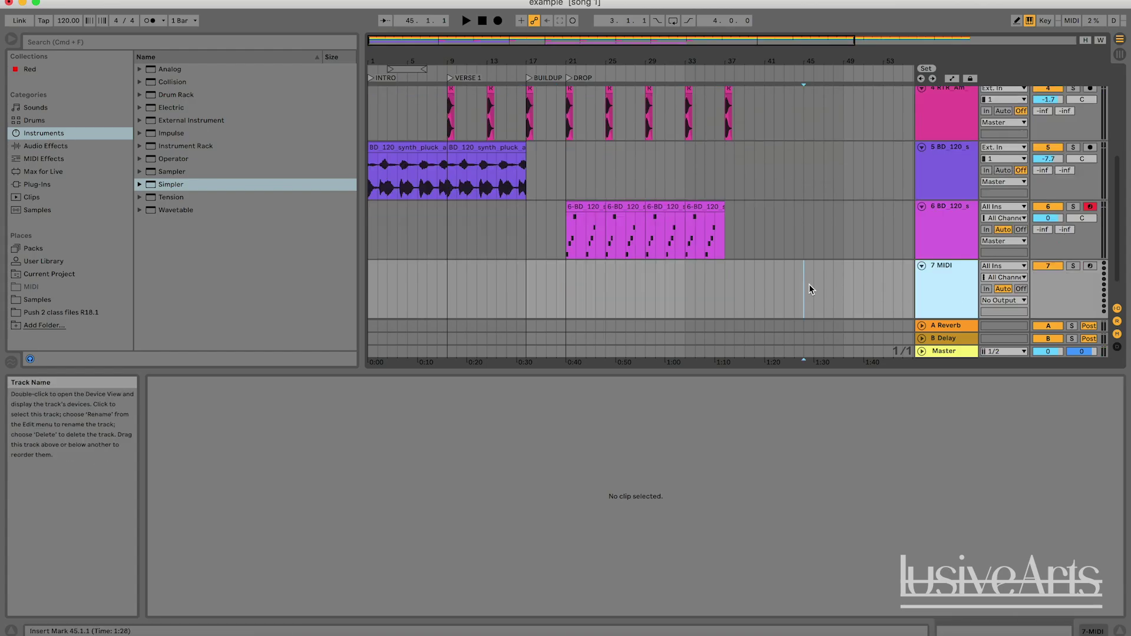
{"action": "scroll", "coordinate": [715, 279], "scroll_direction": "down", "scroll_amount": 1}
{"action": "left_click", "coordinate": [545, 262]}
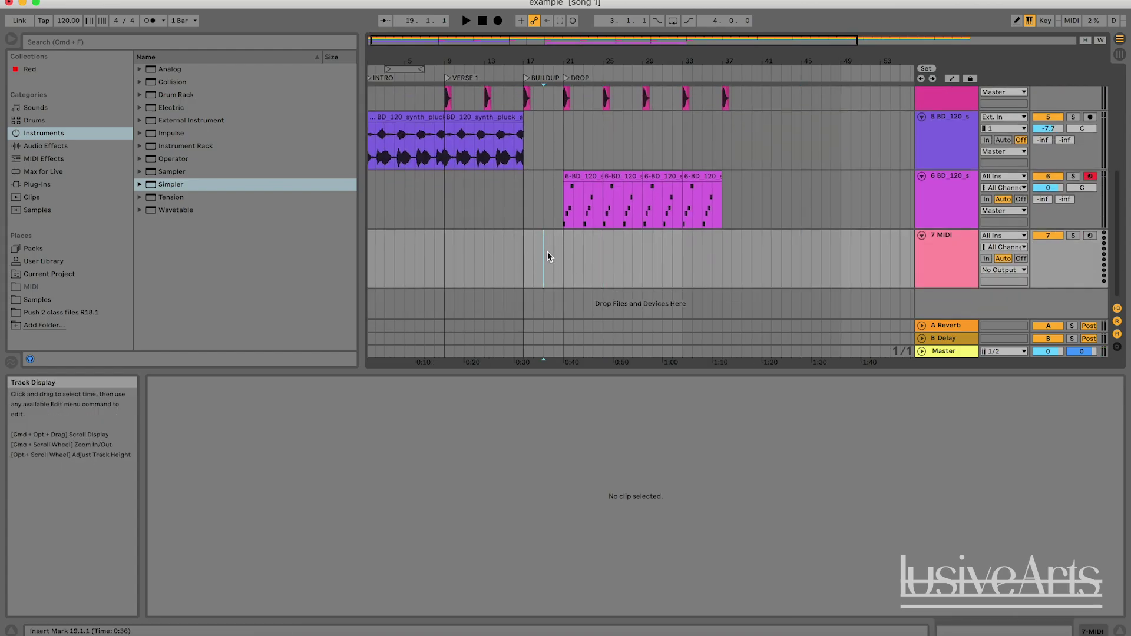
{"action": "scroll", "coordinate": [546, 255], "scroll_direction": "up", "scroll_amount": 3}
{"action": "scroll", "coordinate": [547, 255], "scroll_direction": "down", "scroll_amount": 3}
{"action": "scroll", "coordinate": [547, 255], "scroll_direction": "up", "scroll_amount": 3}
{"action": "scroll", "coordinate": [547, 271], "scroll_direction": "down", "scroll_amount": 3}
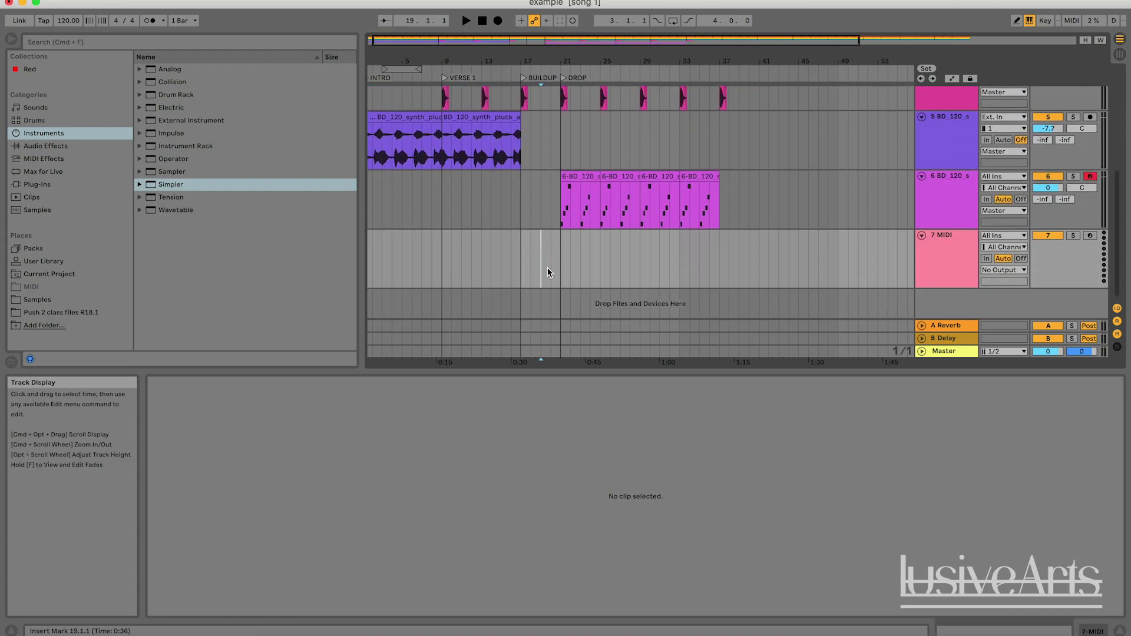
- Switch to Splice in the browser and filter the synth samples to One-Shots, clearing the key and BPM filters
{"action": "key", "text": "super+Tab"}
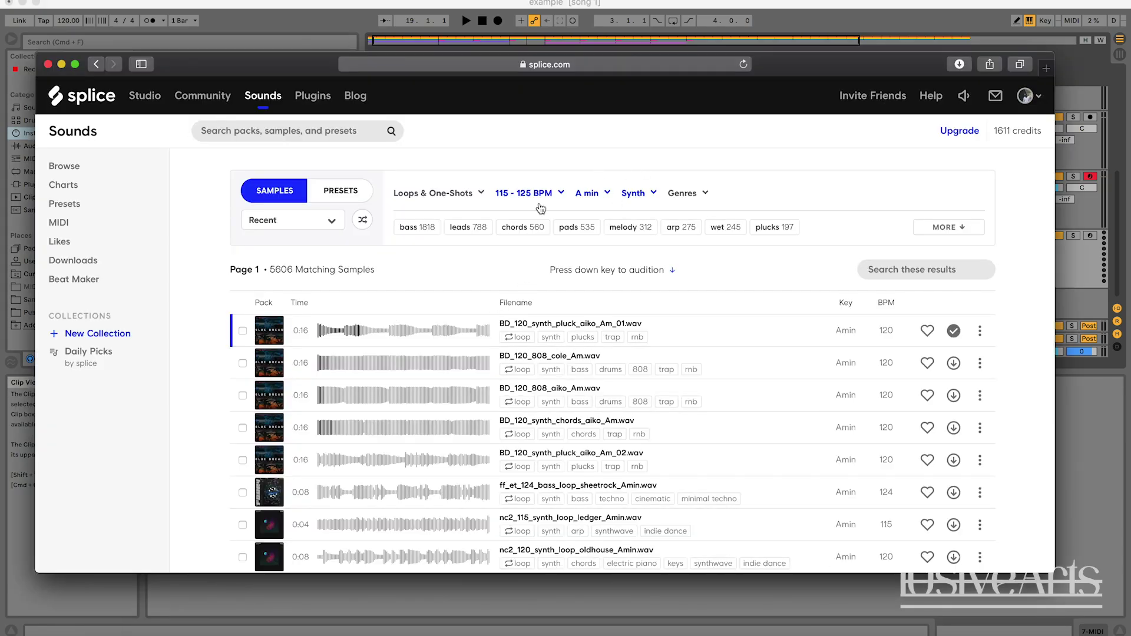
{"action": "left_click", "coordinate": [453, 199]}
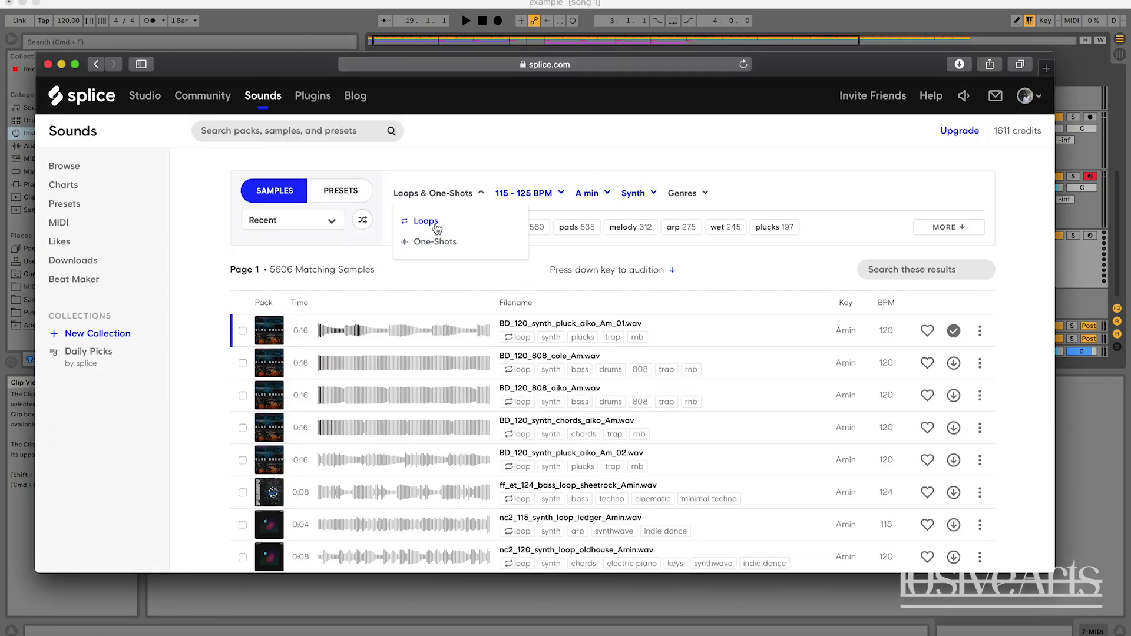
{"action": "left_click", "coordinate": [432, 242]}
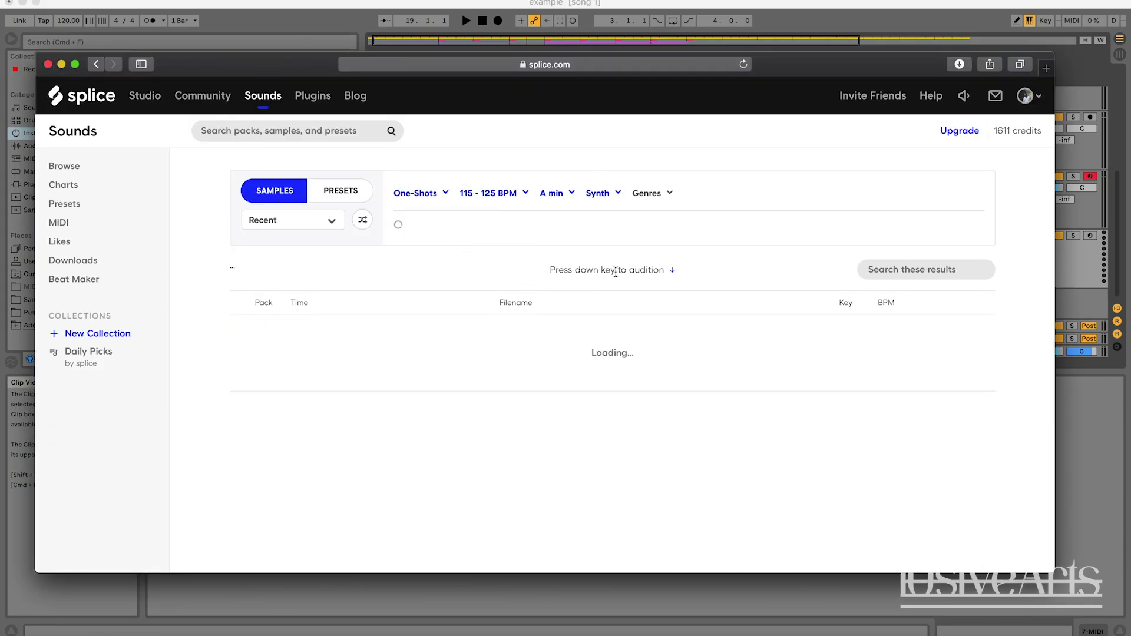
{"action": "left_click", "coordinate": [570, 193]}
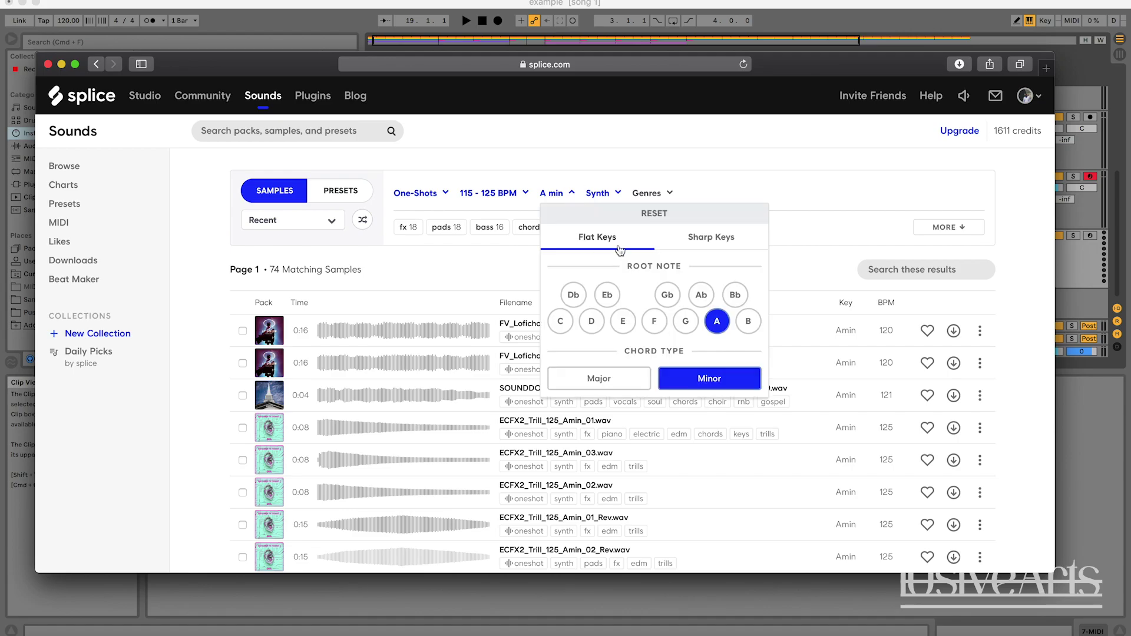
{"action": "left_click", "coordinate": [603, 212]}
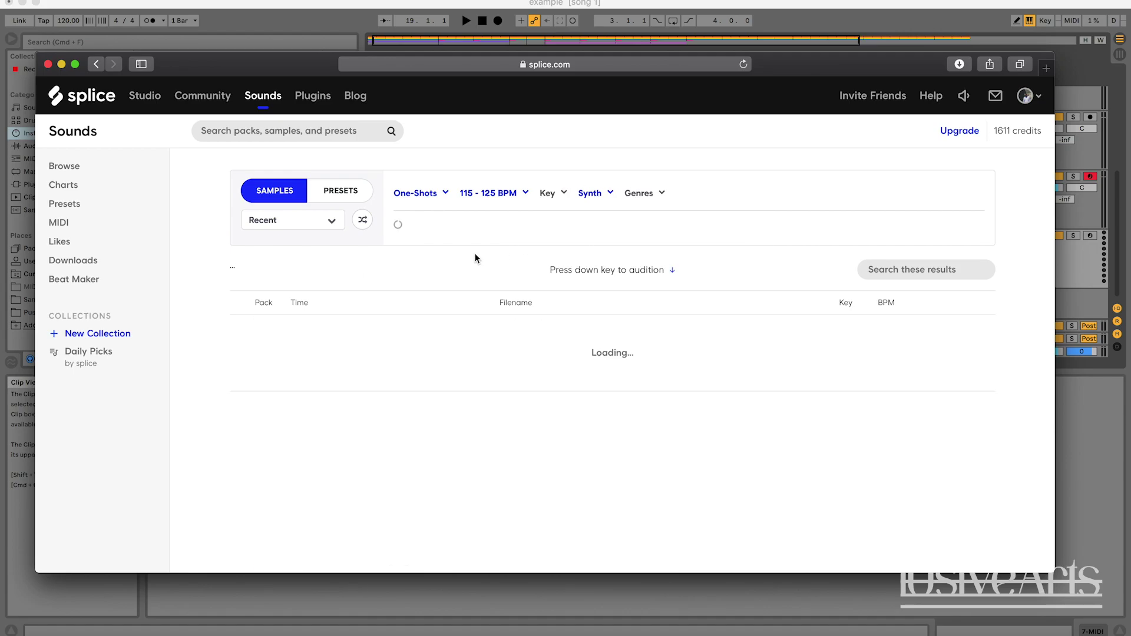
{"action": "left_click", "coordinate": [512, 194]}
{"action": "left_click", "coordinate": [534, 216]}
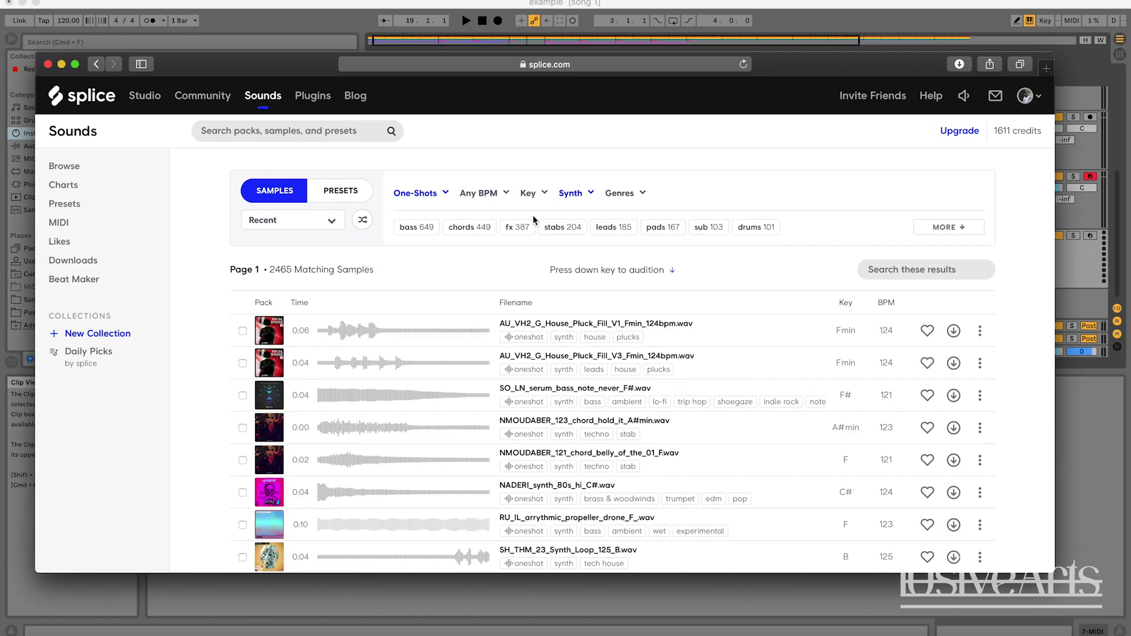
- Sort the synth one-shots by Popular
{"action": "left_click", "coordinate": [288, 198]}
{"action": "left_click", "coordinate": [312, 198]}
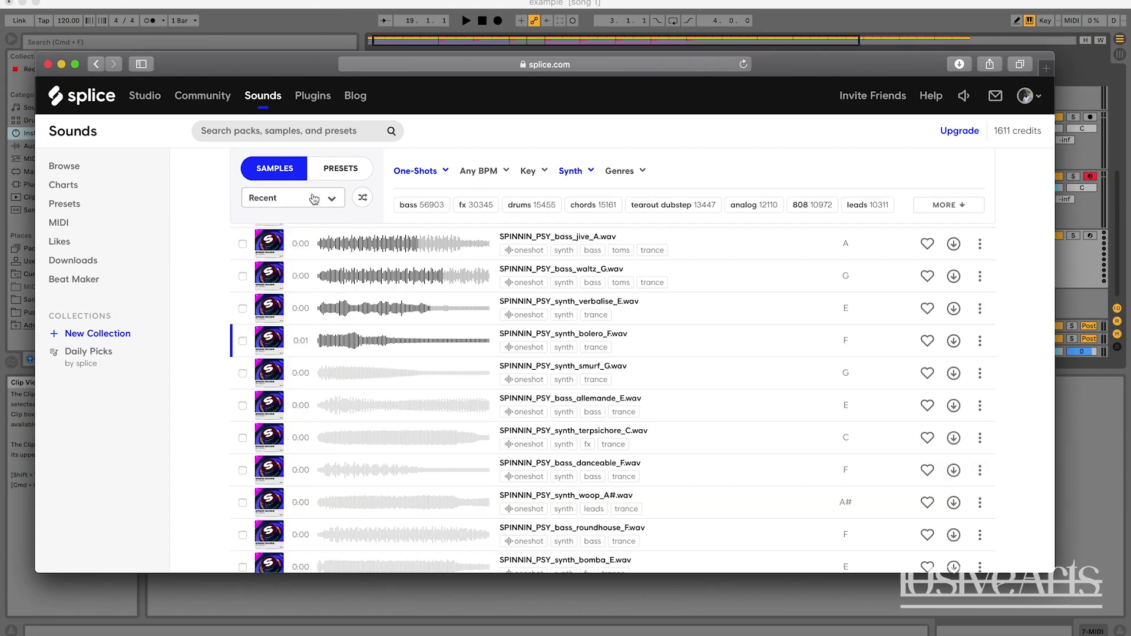
{"action": "left_click", "coordinate": [271, 200]}
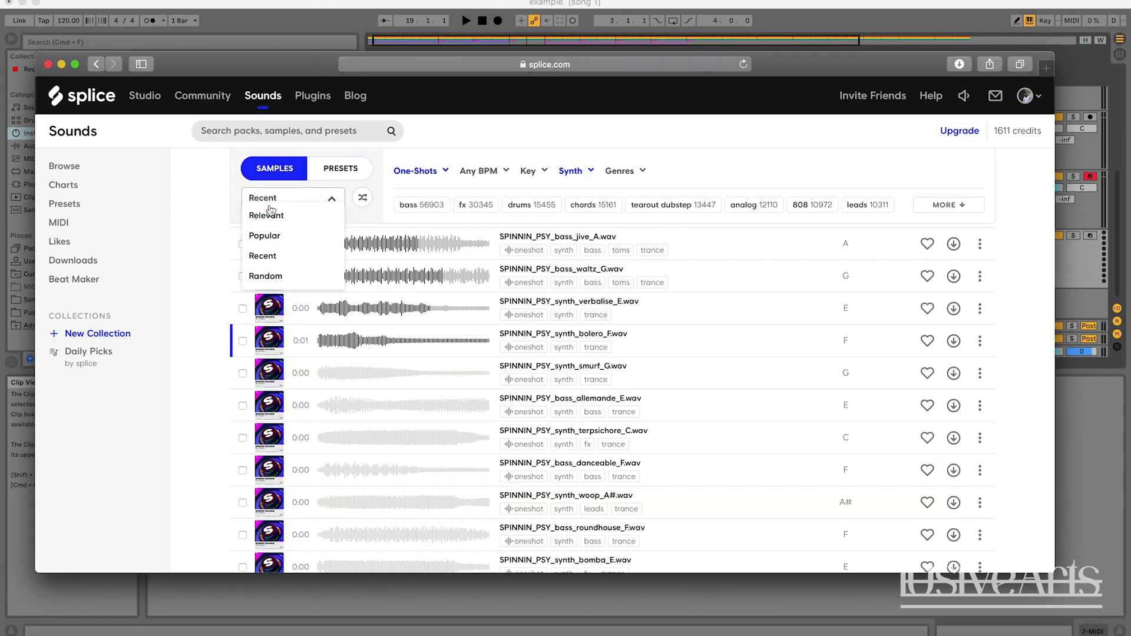
{"action": "left_click", "coordinate": [265, 235]}
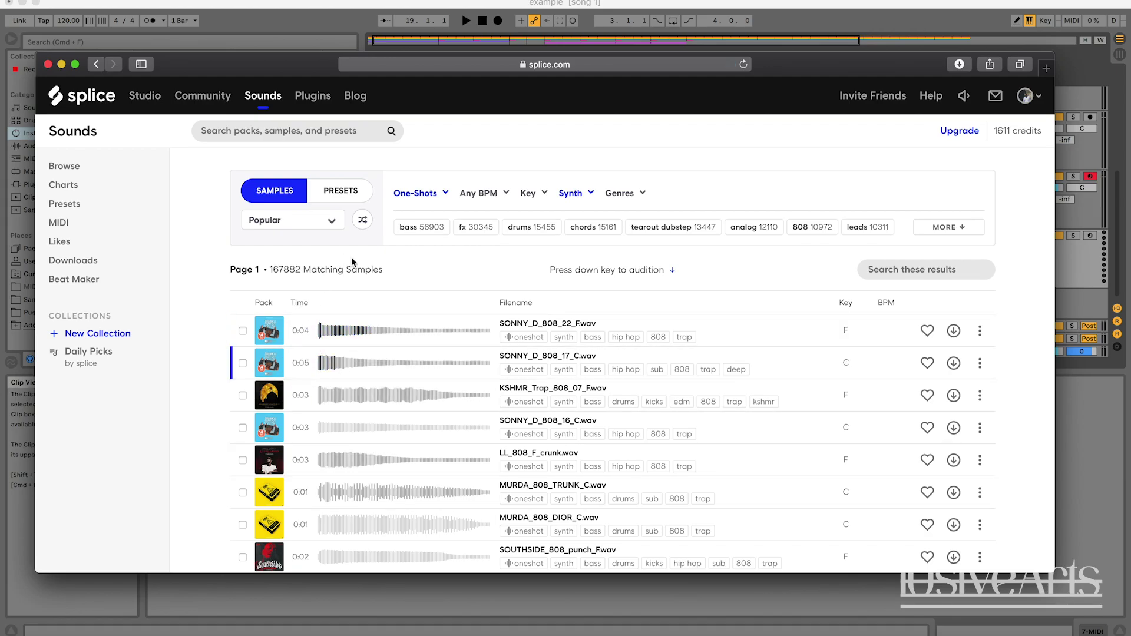
- Audition the popular synth one-shots one after another, from the first 808 samples down past MURDA_808_BLACKBALL_C.wav
{"action": "left_click_drag", "start_coordinate": [352, 262], "coordinate": [337, 273]}
{"action": "left_click", "coordinate": [309, 269]}
{"action": "left_click", "coordinate": [303, 227]}
{"action": "left_click", "coordinate": [299, 224]}
{"action": "key", "text": "Down"}
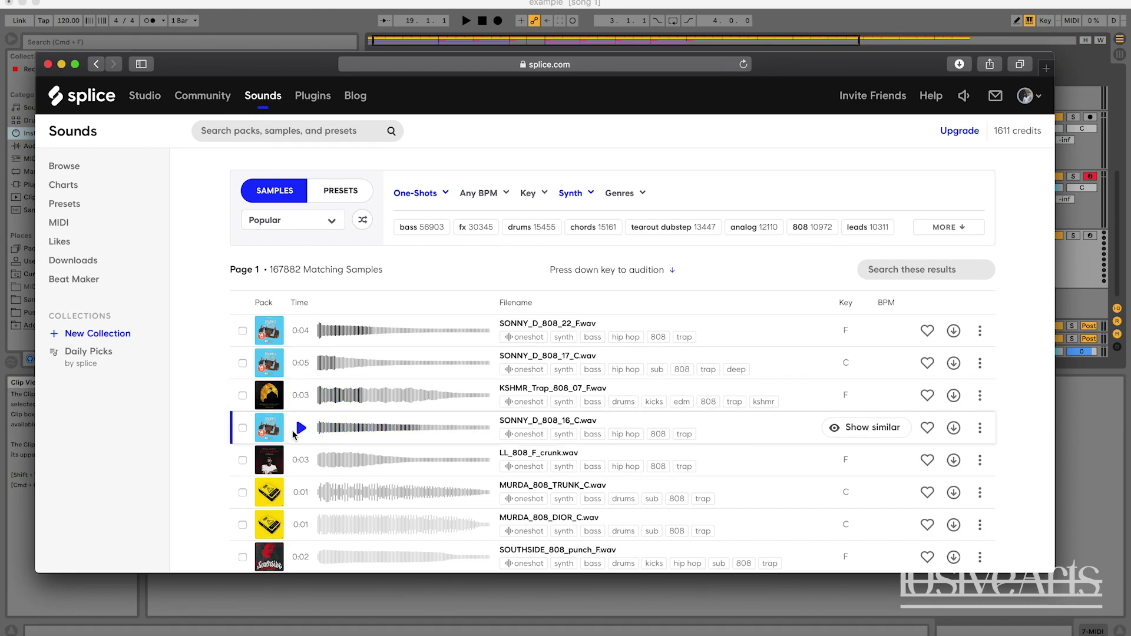
{"action": "scroll", "coordinate": [467, 419], "scroll_direction": "down", "scroll_amount": 5}
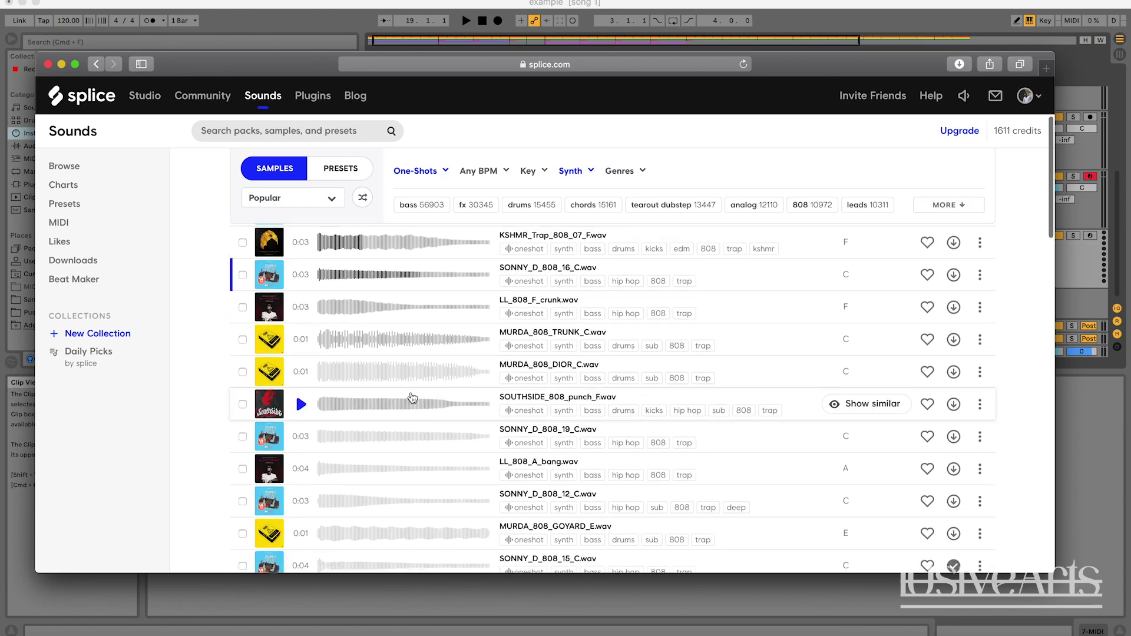
{"action": "left_click", "coordinate": [301, 340]}
{"action": "key", "text": "Down"}
{"action": "key", "text": "Down"}
{"action": "key", "text": "Down"}
{"action": "key", "text": "Down"}
{"action": "key", "text": "Down"}
{"action": "key", "text": "Down"}
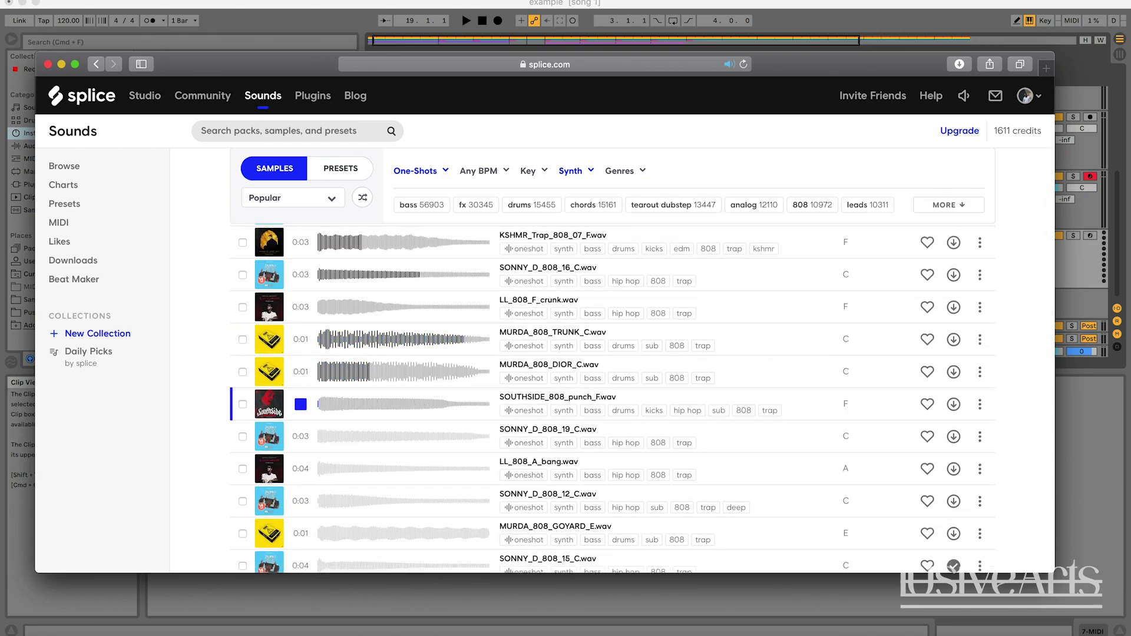
{"action": "key", "text": "Down"}
{"action": "key", "text": "Down"}
{"action": "key", "text": "Down"}
{"action": "key", "text": "Down"}
{"action": "key", "text": "Down"}
{"action": "key", "text": "Down"}
{"action": "key", "text": "Down"}
{"action": "key", "text": "Down"}
{"action": "key", "text": "Down"}
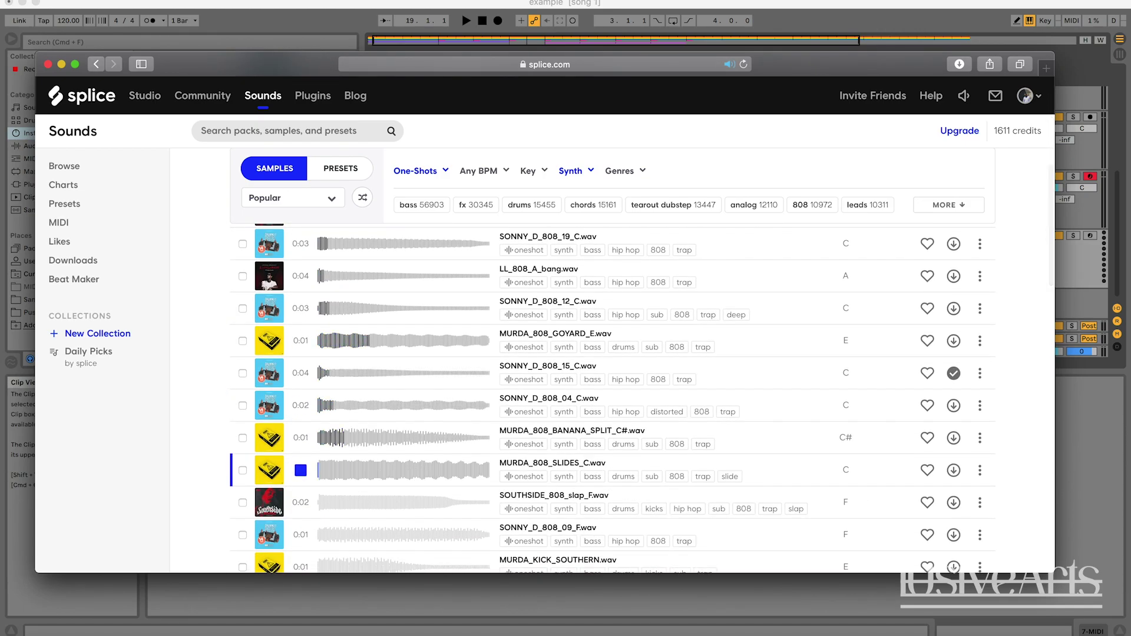
{"action": "key", "text": "Down"}
{"action": "key", "text": "Down"}
{"action": "key", "text": "Down"}
{"action": "key", "text": "Down"}
{"action": "key", "text": "Down"}
{"action": "key", "text": "Down"}
{"action": "key", "text": "Down"}
{"action": "key", "text": "Down"}
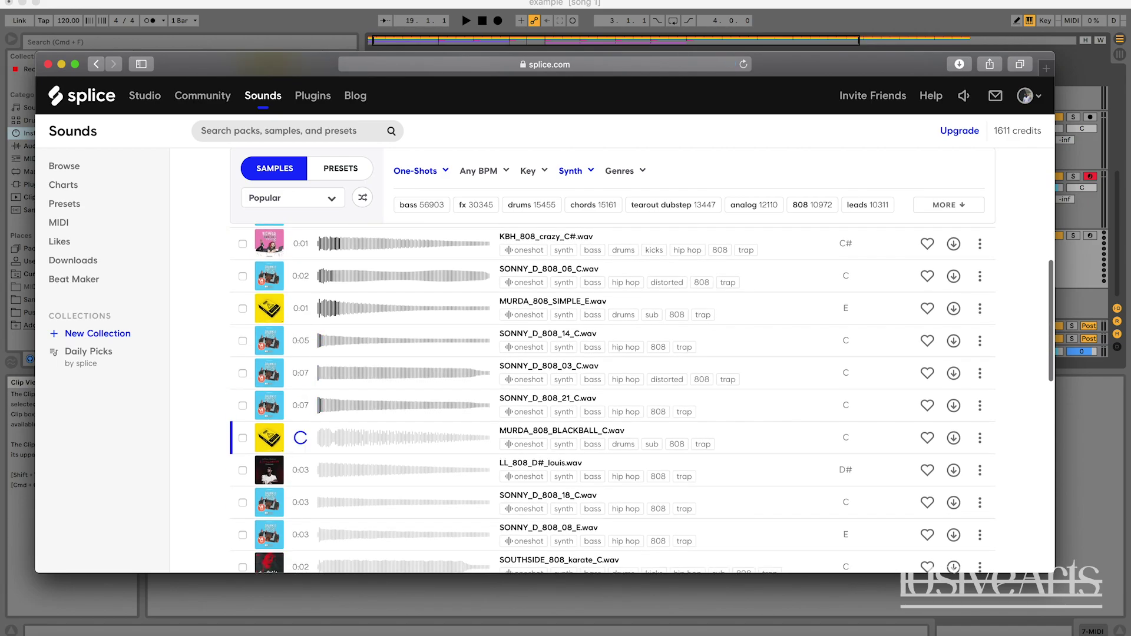
{"action": "key", "text": "Down"}
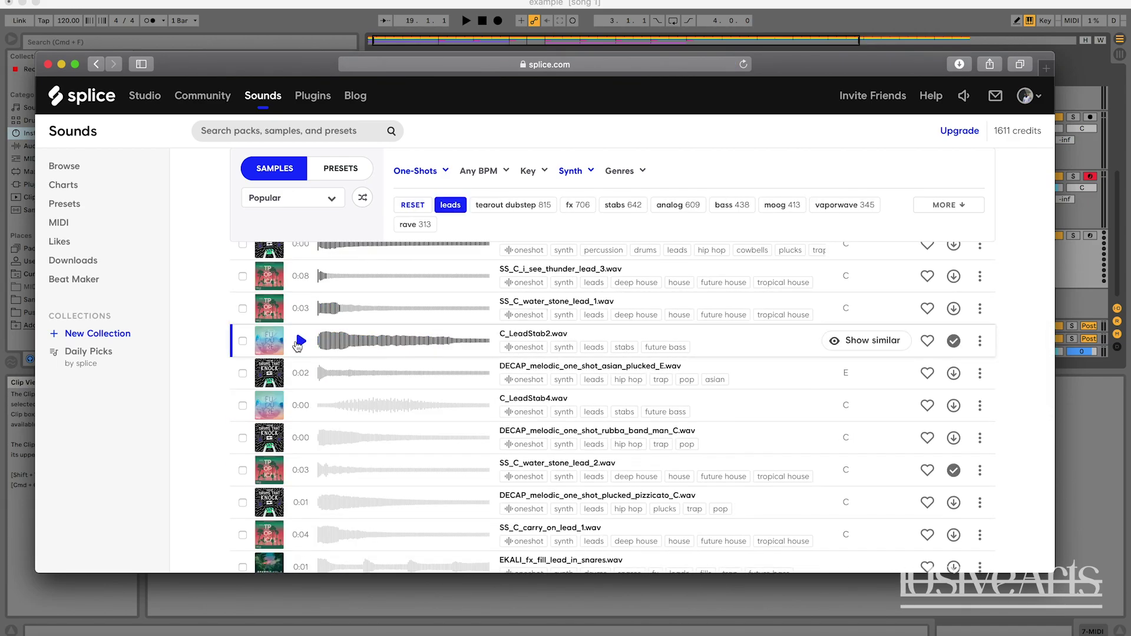
- Audition the C_LeadStab2.wav one-shot among the samples tagged leads
{"action": "left_click", "coordinate": [298, 343]}
{"action": "left_click", "coordinate": [298, 347]}
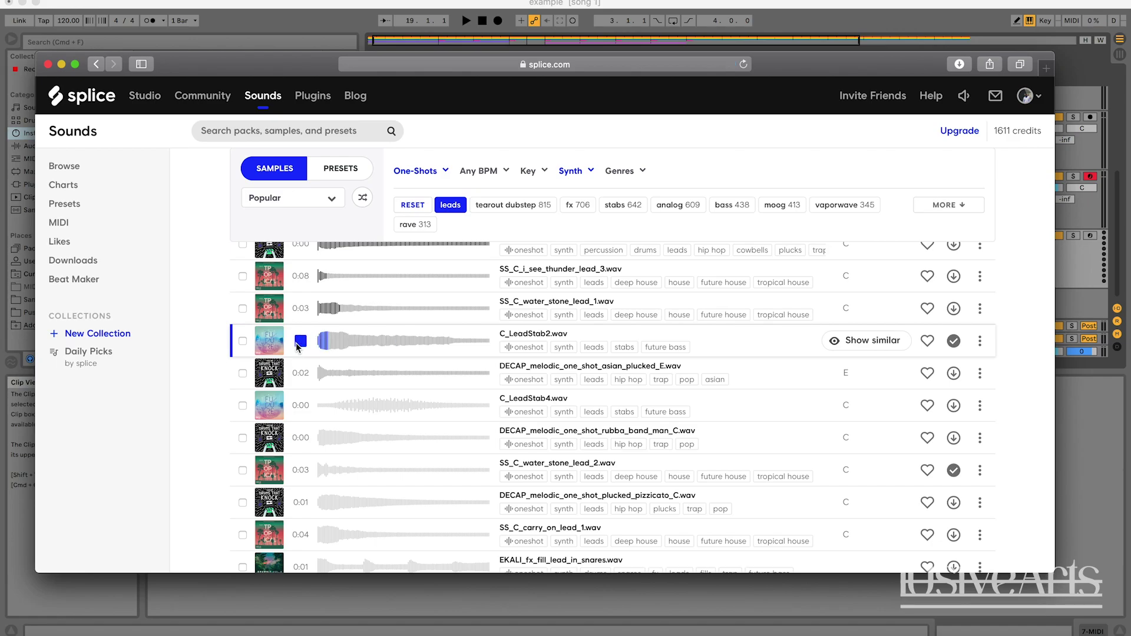
{"action": "left_click", "coordinate": [302, 346]}
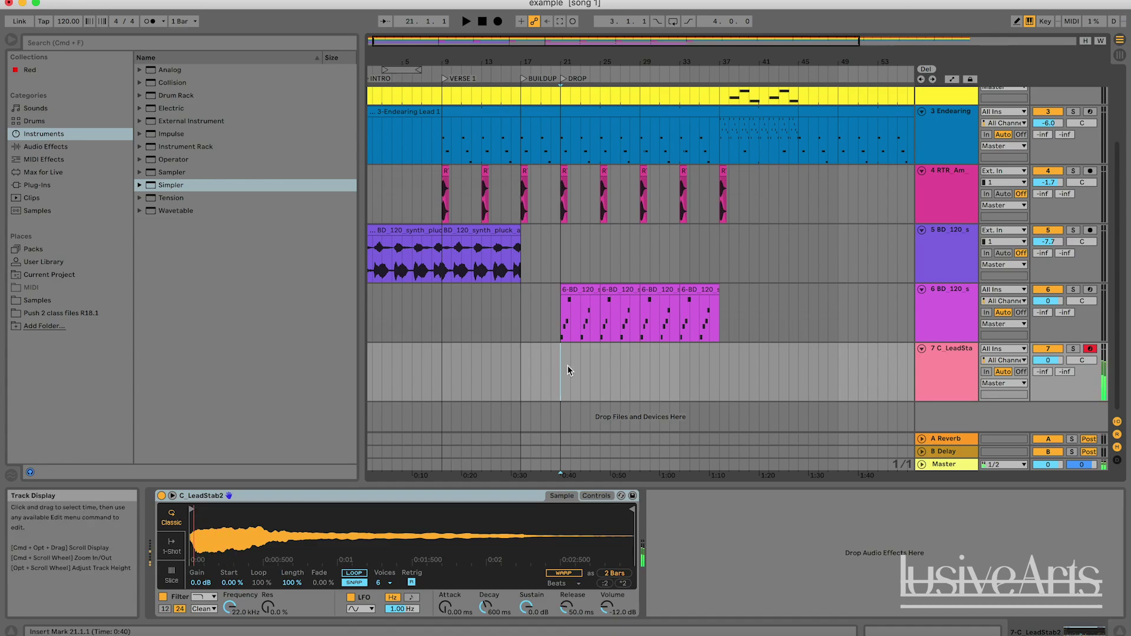
- Play the arrangement from bar 21 with the C_LeadStab2 Simpler armed on track 7, and stop playback
{"action": "key", "text": "space"}
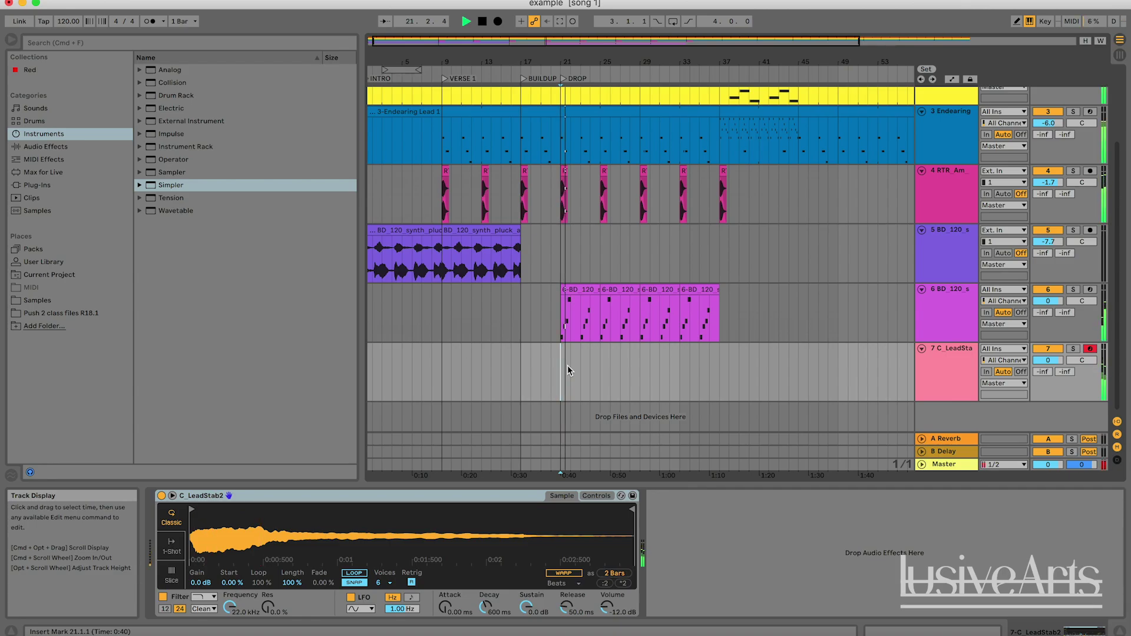
{"action": "key", "text": "space"}
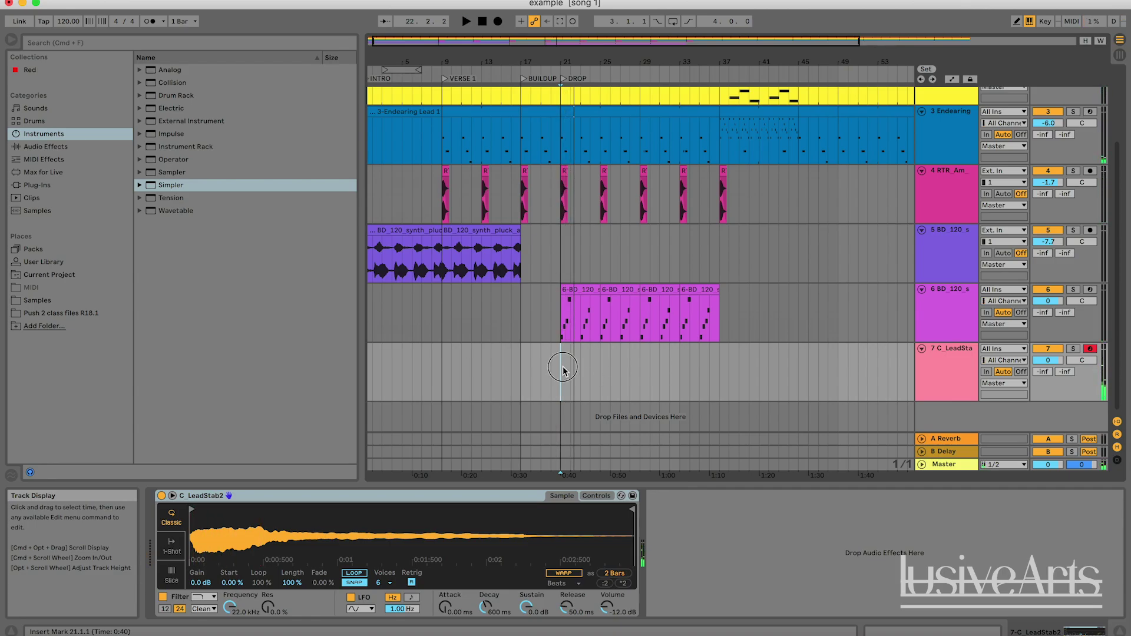
- Insert an empty four-bar MIDI clip on the C_LeadStab2 track from bar 21 to bar 25
{"action": "key", "text": "space"}
{"action": "left_click_drag", "start_coordinate": [561, 370], "coordinate": [600, 363]}
{"action": "key", "text": "space"}
{"action": "right_click", "coordinate": [576, 364]}
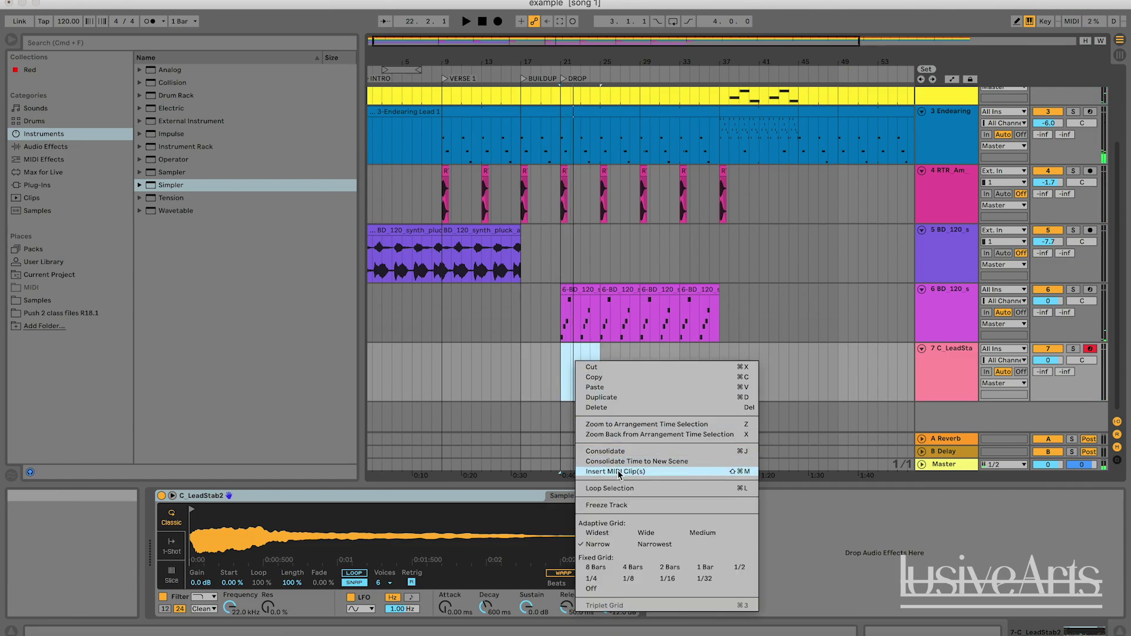
{"action": "left_click", "coordinate": [589, 469]}
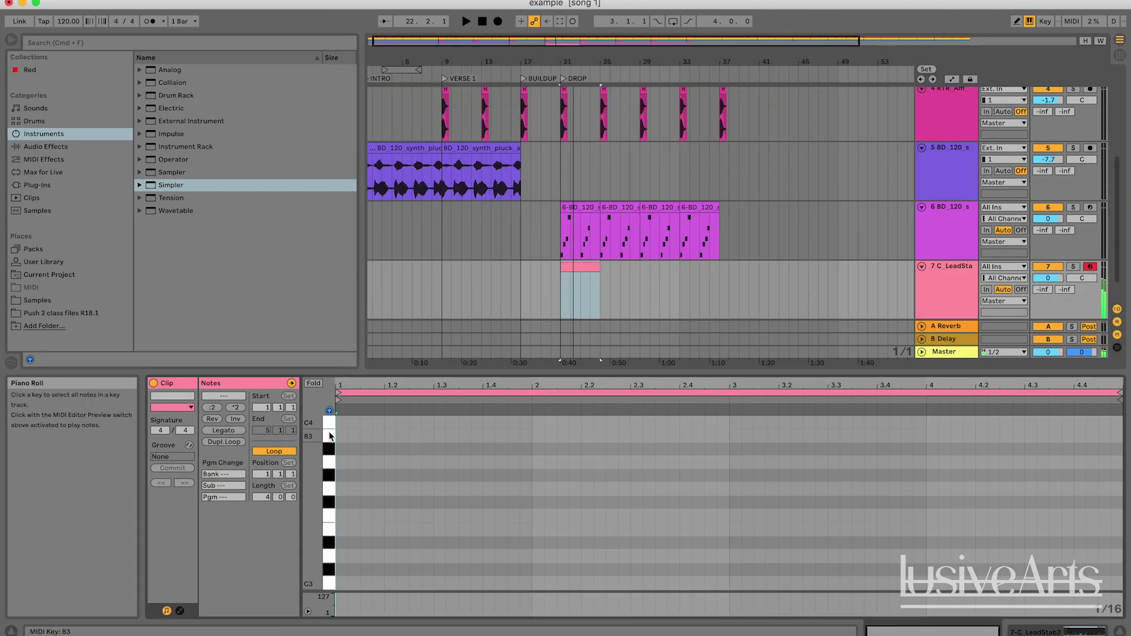
- Audition low piano-roll keys and enter a one-bar chord of A1, C2 and E2 at the clip's start
{"action": "scroll", "coordinate": [347, 575], "scroll_direction": "down", "scroll_amount": 3}
{"action": "left_click", "coordinate": [329, 529]}
{"action": "scroll", "coordinate": [328, 560], "scroll_direction": "down", "scroll_amount": 1}
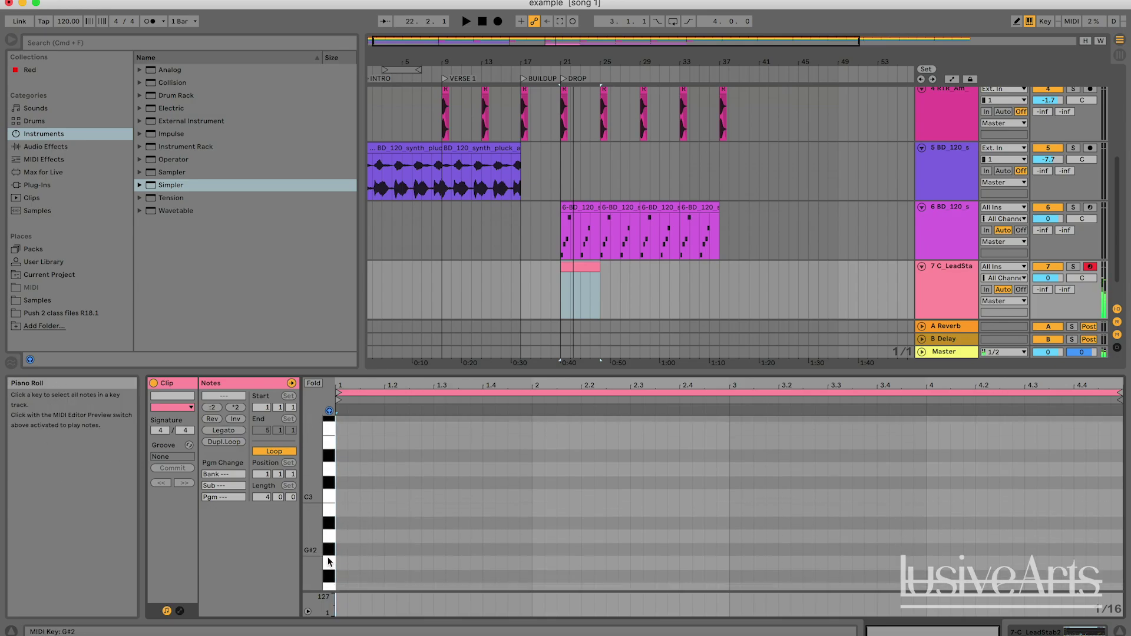
{"action": "scroll", "coordinate": [443, 489], "scroll_direction": "down", "scroll_amount": 3}
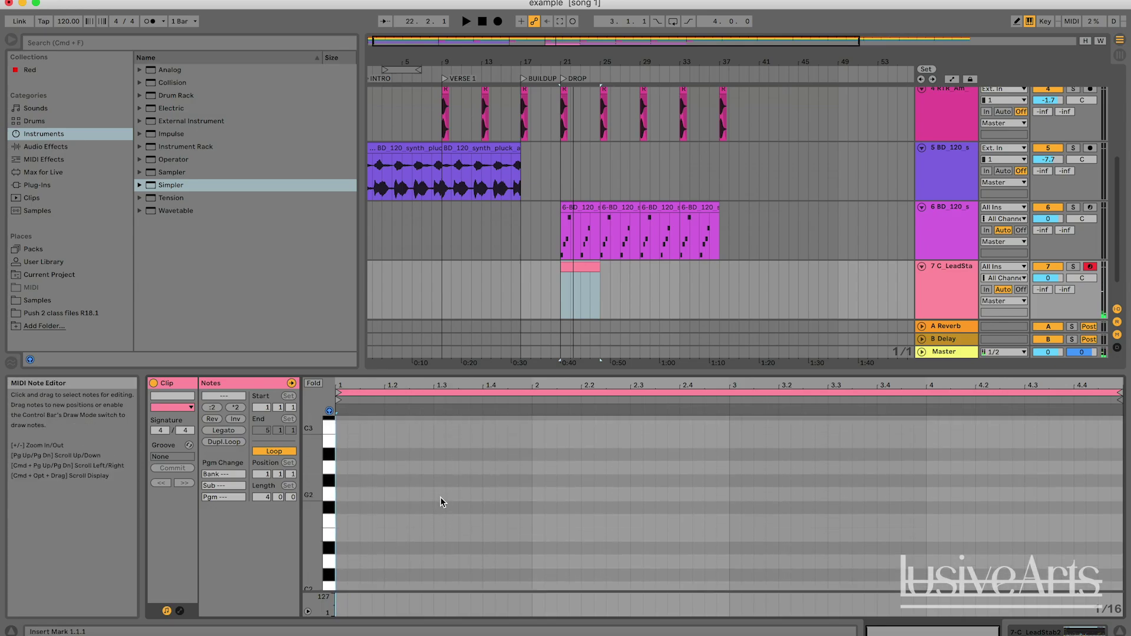
{"action": "left_click", "coordinate": [331, 467]}
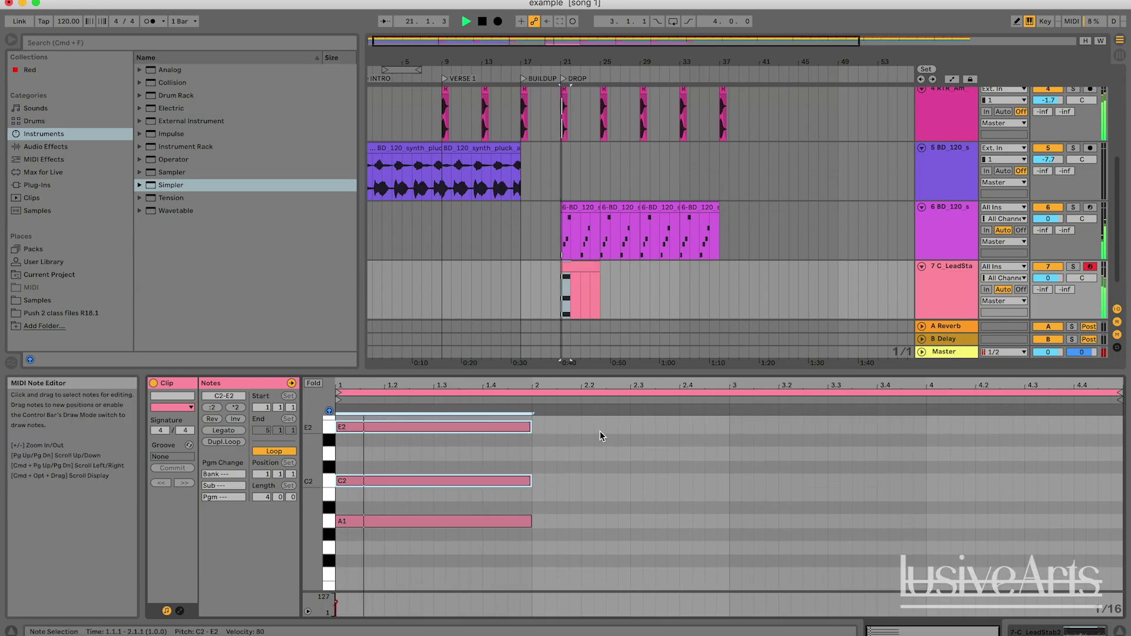
- Lengthen all three chord notes to two bars, play the result and show track 7's Simpler
{"action": "key", "text": "space"}
{"action": "key", "text": "super+a"}
{"action": "left_click_drag", "start_coordinate": [530, 427], "coordinate": [748, 446]}
{"action": "key", "text": "space"}
{"action": "left_click", "coordinate": [952, 281]}
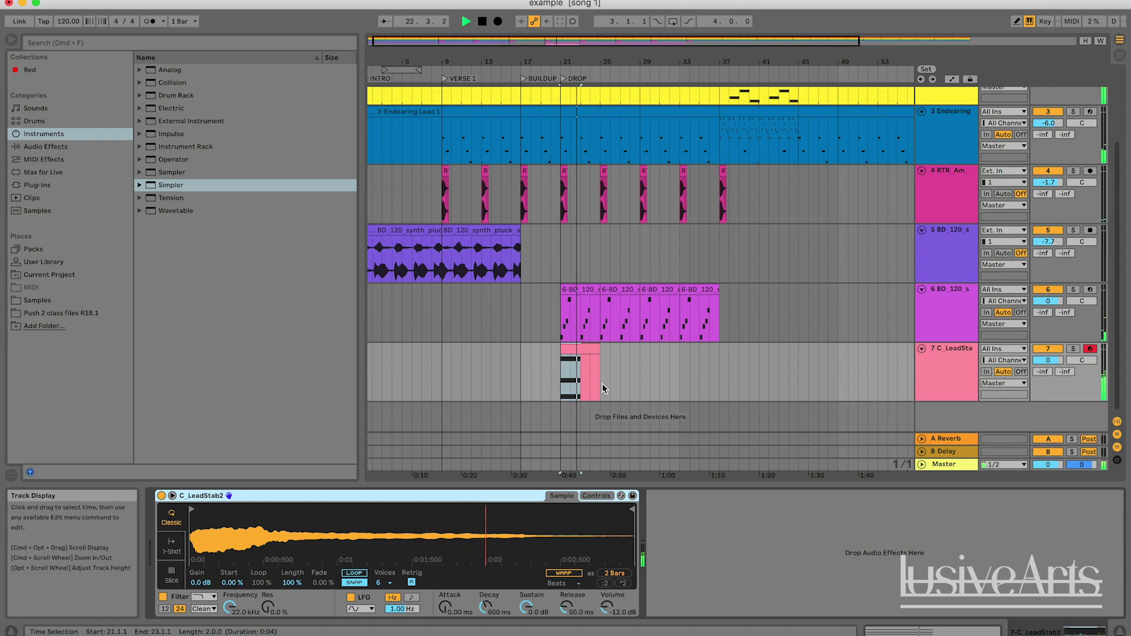
- Duplicate the four-bar chord clip until copies fill track 7 from bar 21 to bar 37
{"action": "left_click", "coordinate": [606, 368]}
{"action": "left_click", "coordinate": [595, 350]}
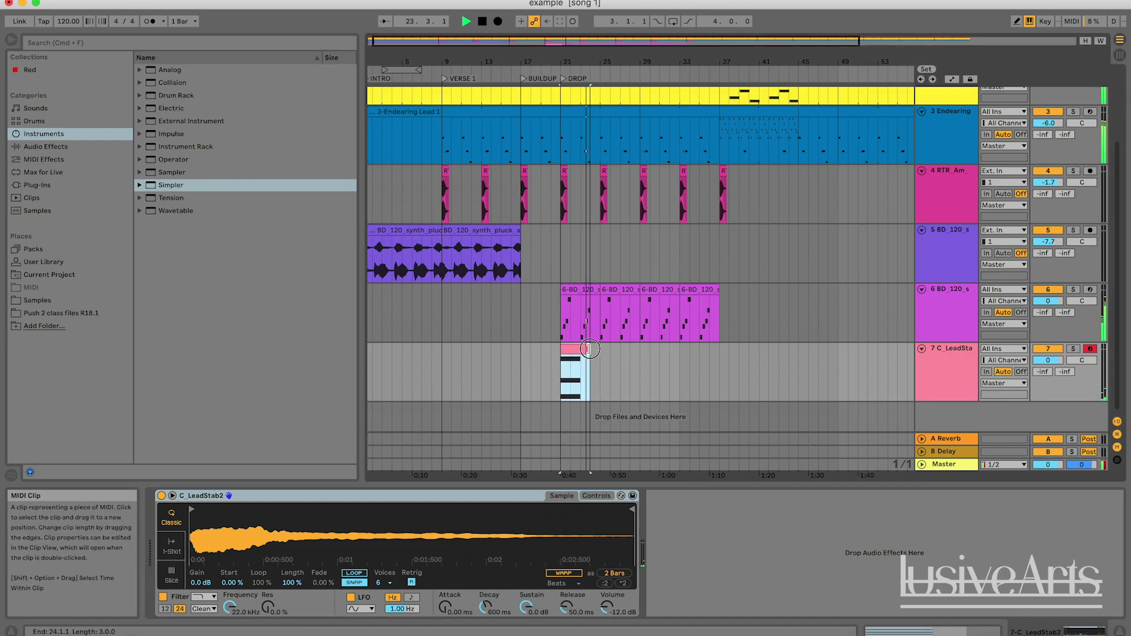
{"action": "key", "text": "super+d"}
{"action": "double_click", "coordinate": [612, 371]}
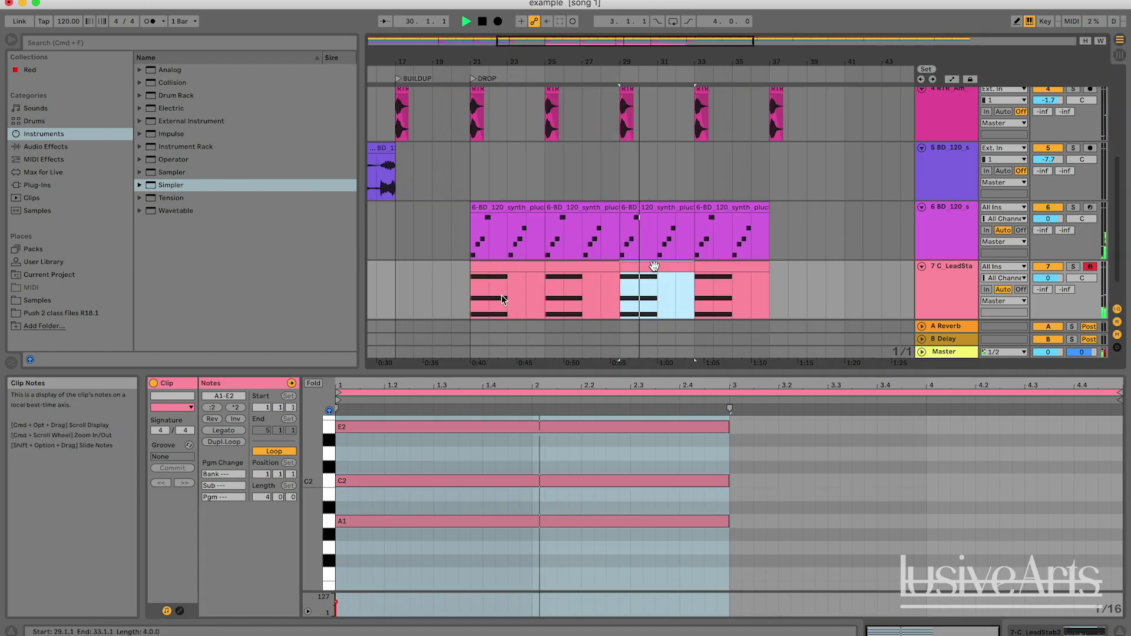
- Select the first chord clip on track 7, play the arrangement from bar 21 and stop playback
{"action": "key", "text": "space"}
{"action": "left_click", "coordinate": [501, 295]}
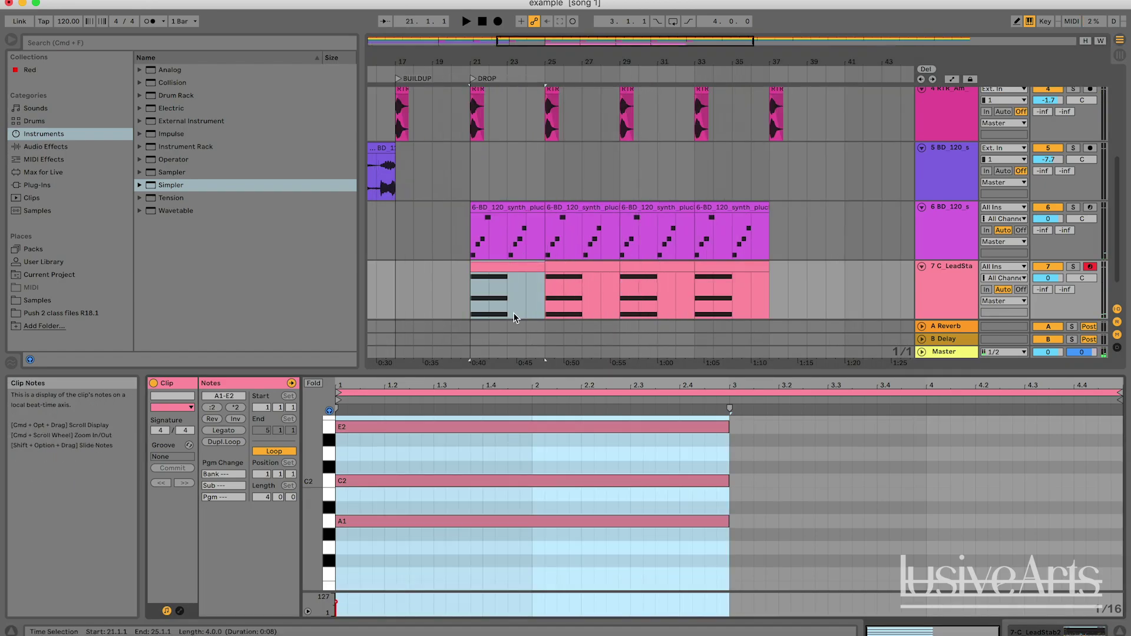
{"action": "left_click", "coordinate": [801, 437]}
{"action": "scroll", "coordinate": [795, 500], "scroll_direction": "up", "scroll_amount": 3}
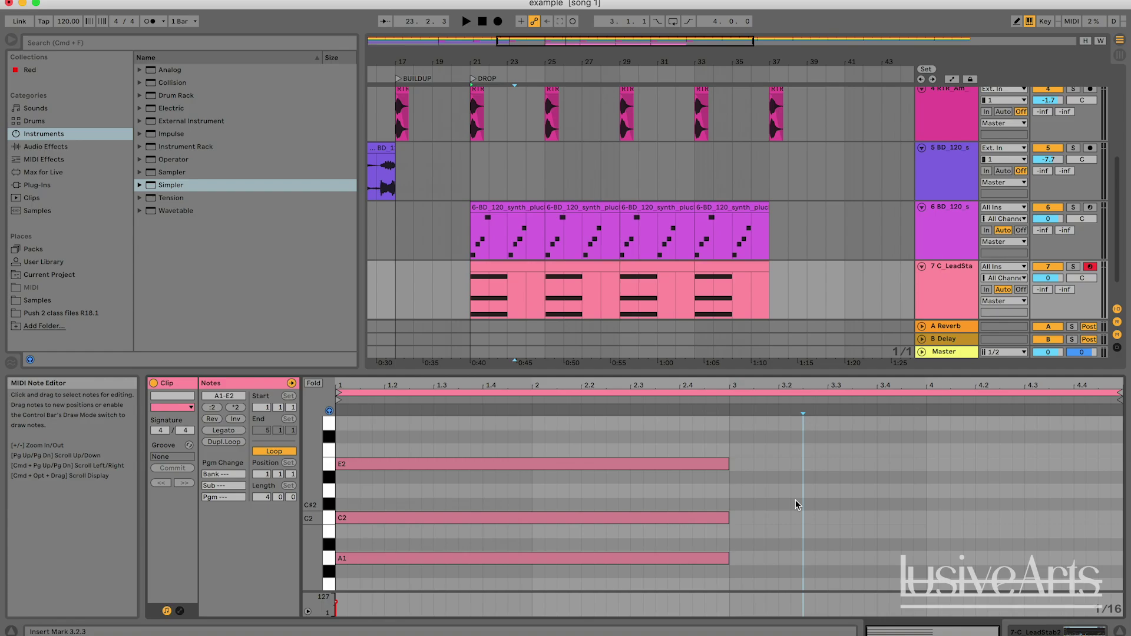
{"action": "left_click", "coordinate": [454, 283]}
{"action": "left_click", "coordinate": [491, 303]}
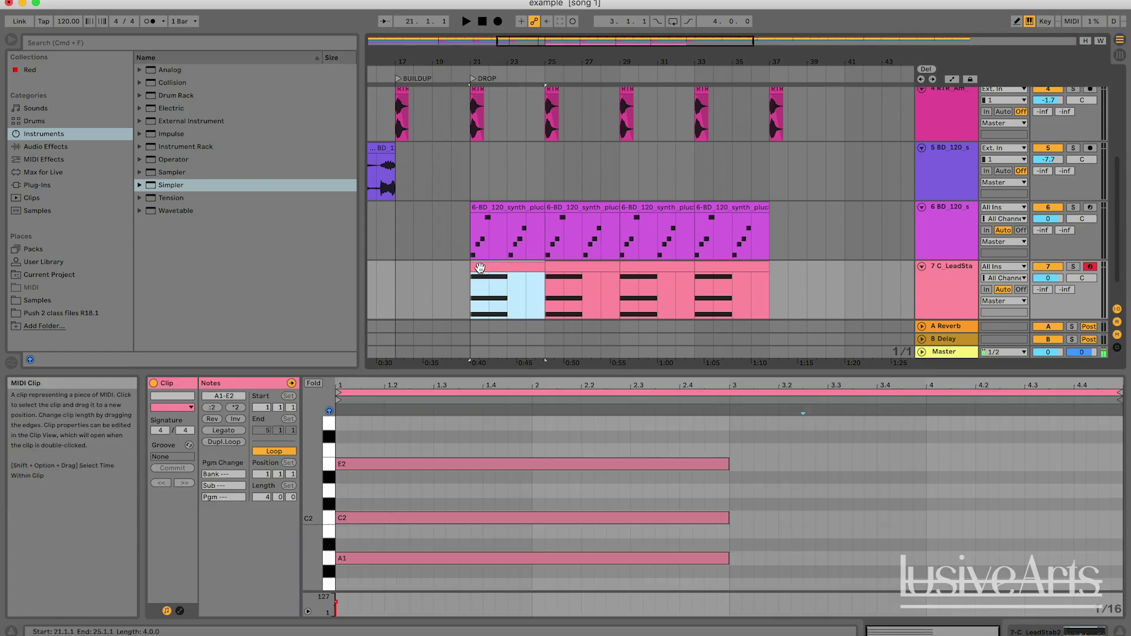
{"action": "key", "text": "space"}
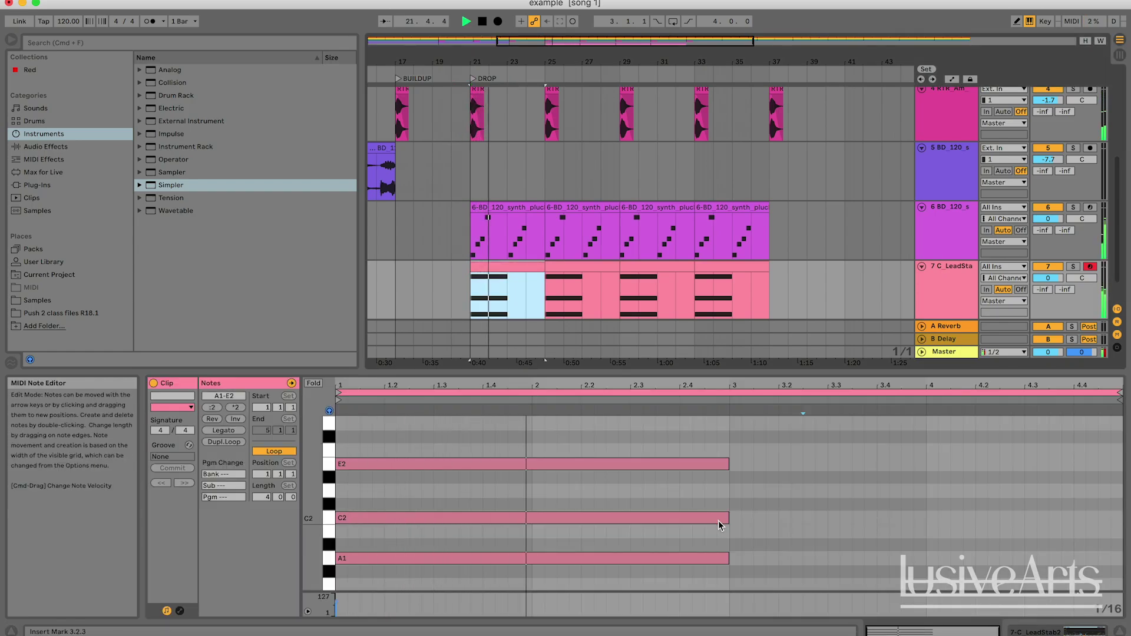
{"action": "key", "text": "space"}
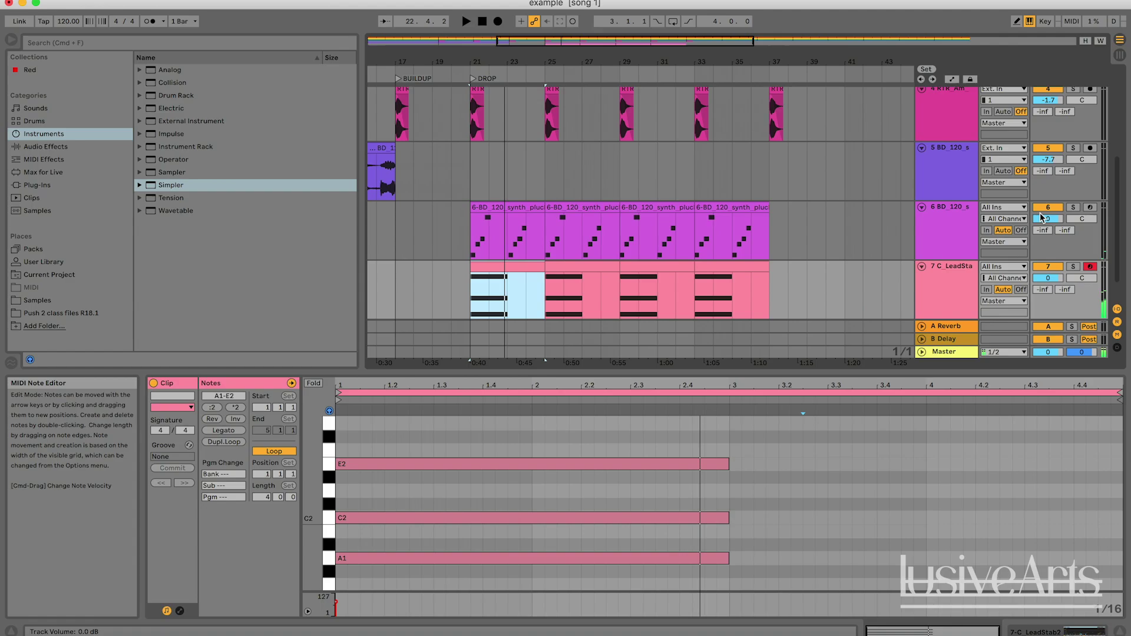
- Examine the C_LeadStab2 Simpler on track 7 and the chord notes in its first clip
{"action": "scroll", "coordinate": [949, 260], "scroll_direction": "up", "scroll_amount": 3}
{"action": "double_click", "coordinate": [948, 303]}
{"action": "scroll", "coordinate": [766, 236], "scroll_direction": "up", "scroll_amount": 3}
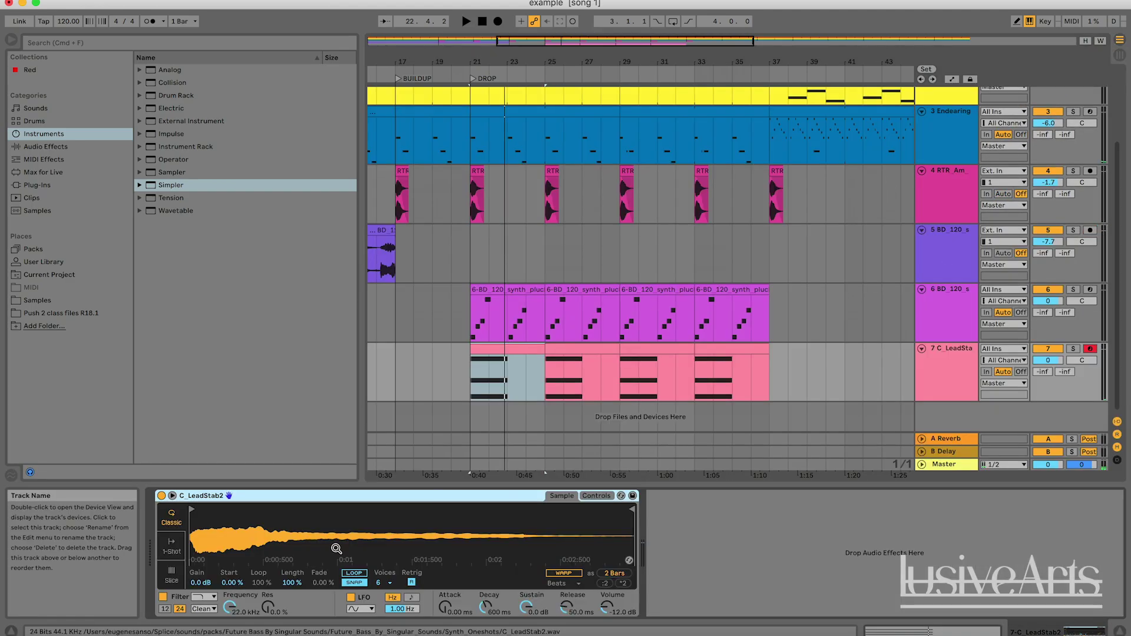
{"action": "double_click", "coordinate": [500, 353]}
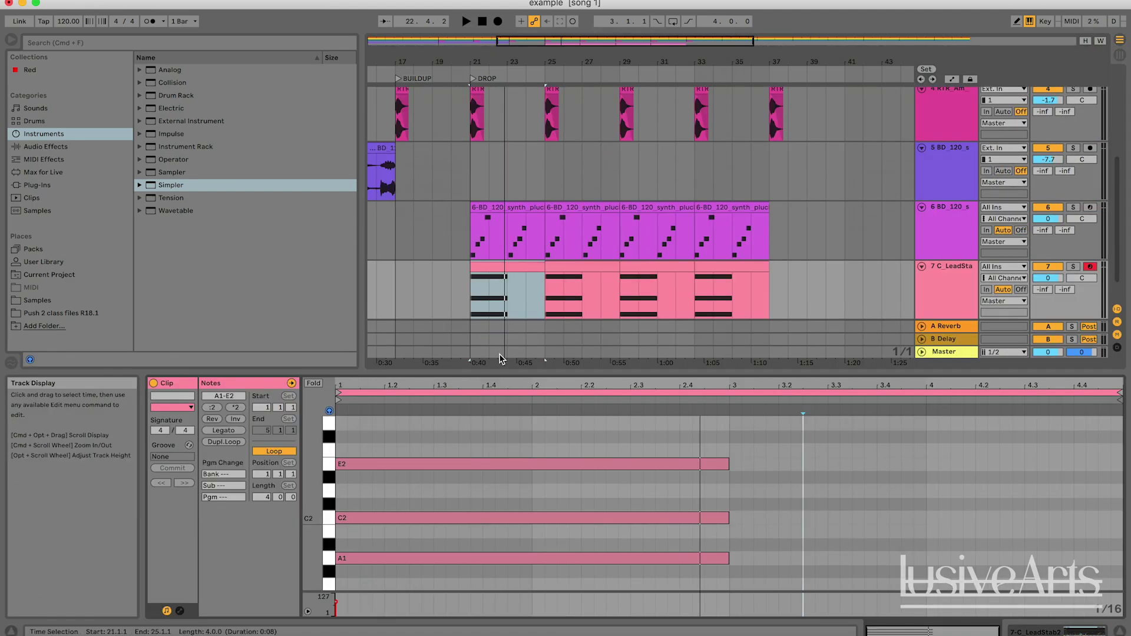
{"action": "scroll", "coordinate": [505, 554], "scroll_direction": "up", "scroll_amount": 2}
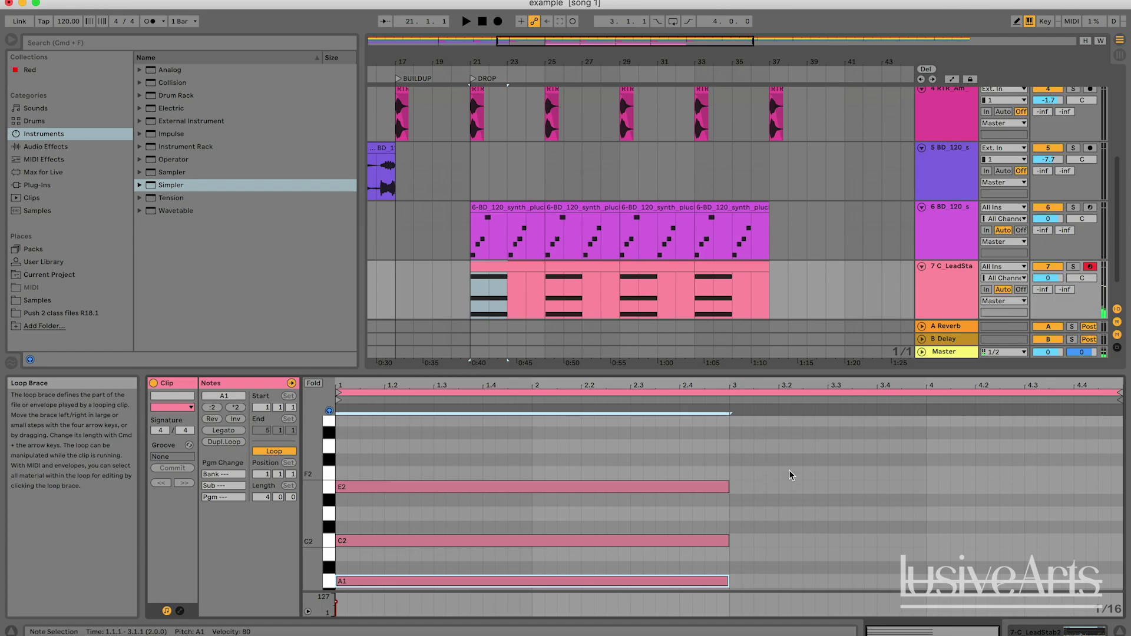
{"action": "left_click", "coordinate": [839, 481]}
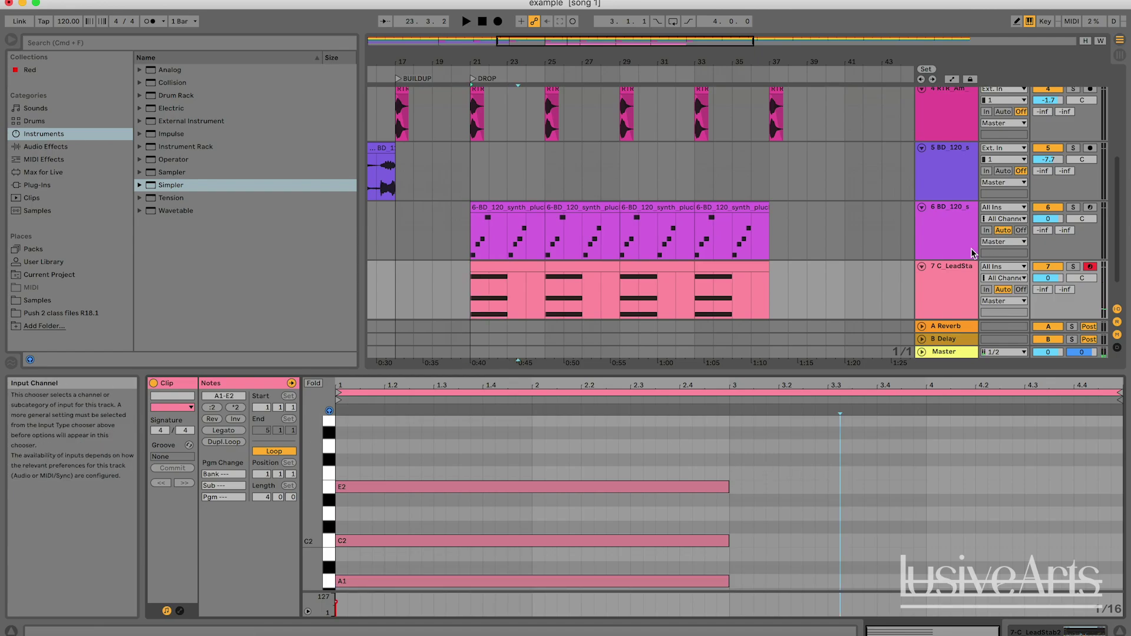
{"action": "double_click", "coordinate": [943, 277]}
- Play the drop from bar 21 with the pluck and chord clips together, and stop playback
{"action": "scroll", "coordinate": [549, 174], "scroll_direction": "left", "scroll_amount": 5}
{"action": "scroll", "coordinate": [727, 357], "scroll_direction": "down", "scroll_amount": 2}
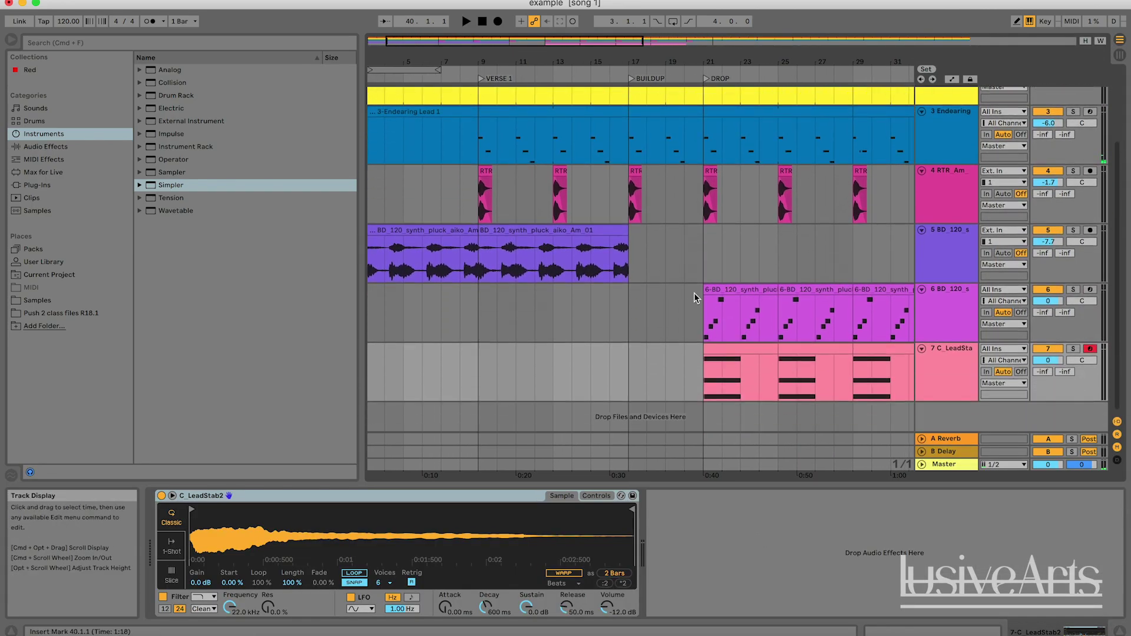
{"action": "scroll", "coordinate": [776, 173], "scroll_direction": "down", "scroll_amount": 5}
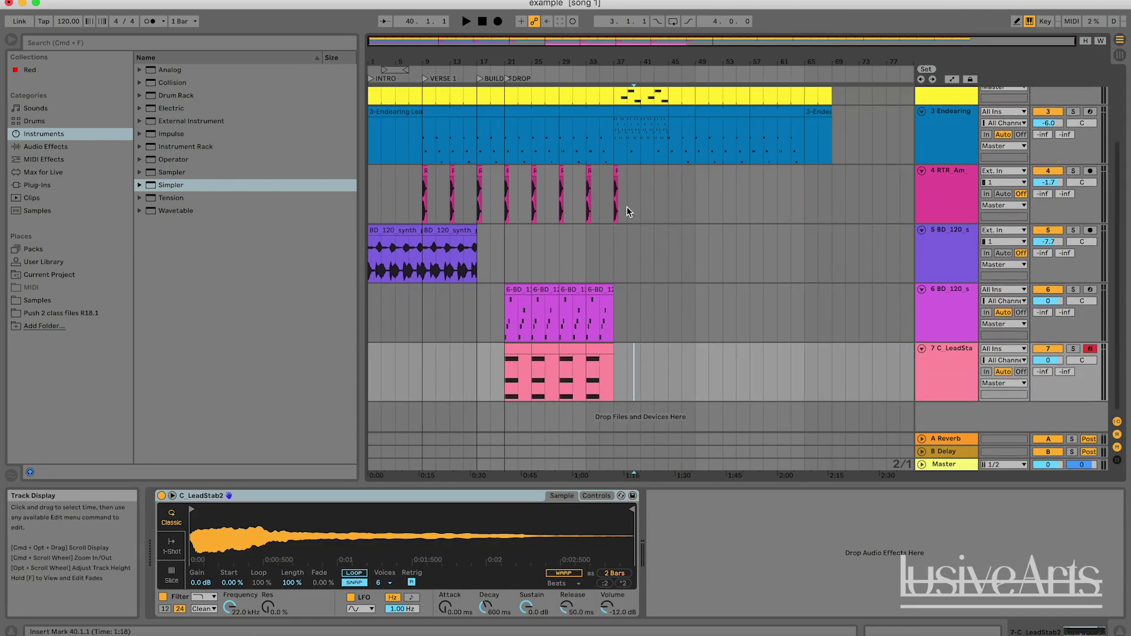
{"action": "left_click", "coordinate": [505, 255]}
{"action": "key", "text": "space"}
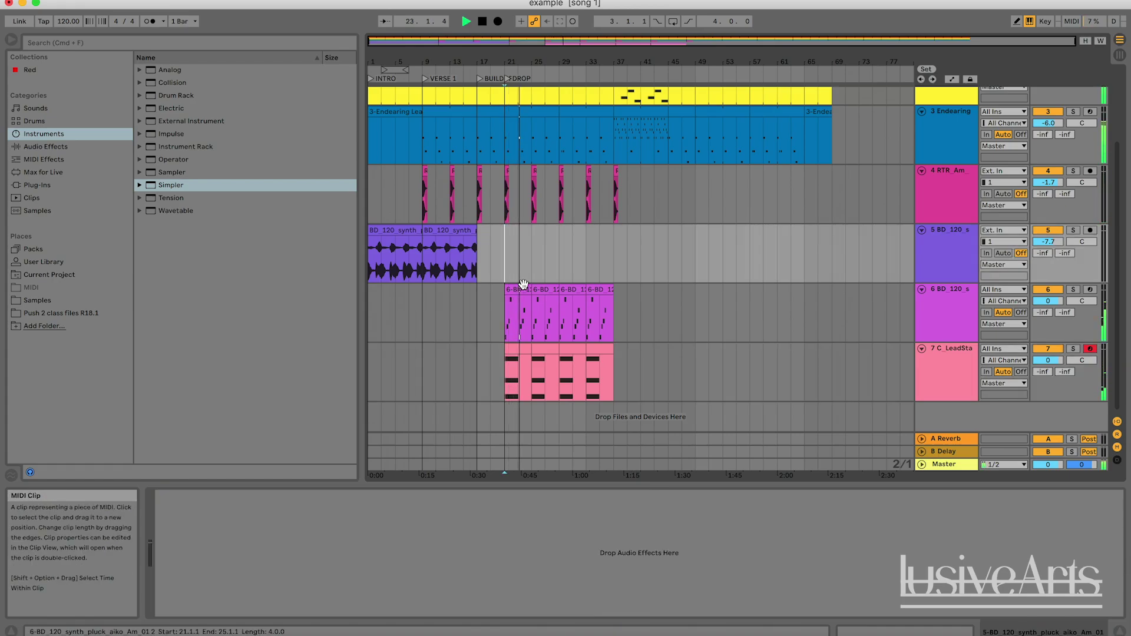
{"action": "key", "text": "space"}
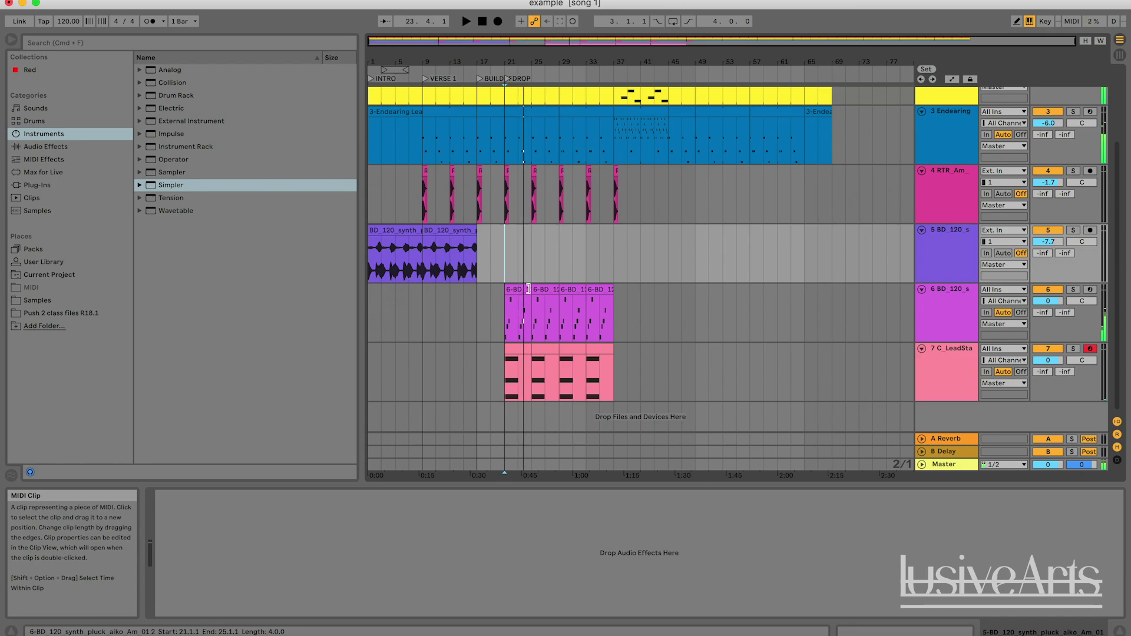
- Add a new audio track below track 7 and place the insert marker on it at bar 21
{"action": "left_click", "coordinate": [542, 252]}
{"action": "left_click", "coordinate": [955, 376]}
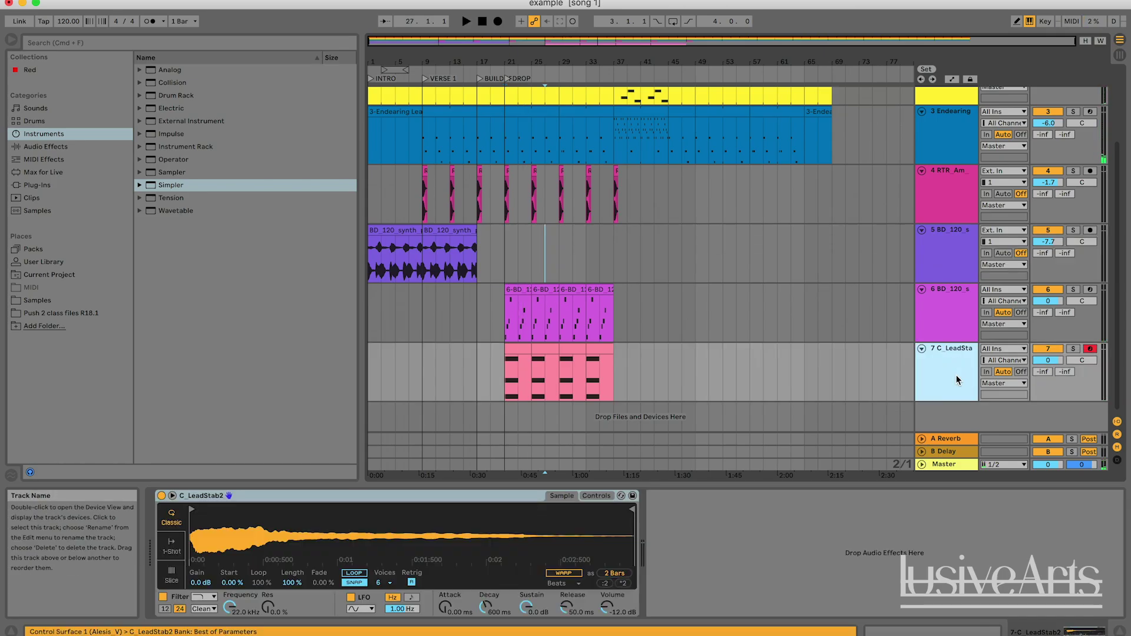
{"action": "key", "text": "super+t"}
{"action": "scroll", "coordinate": [765, 324], "scroll_direction": "down", "scroll_amount": 2}
{"action": "left_click", "coordinate": [947, 372]}
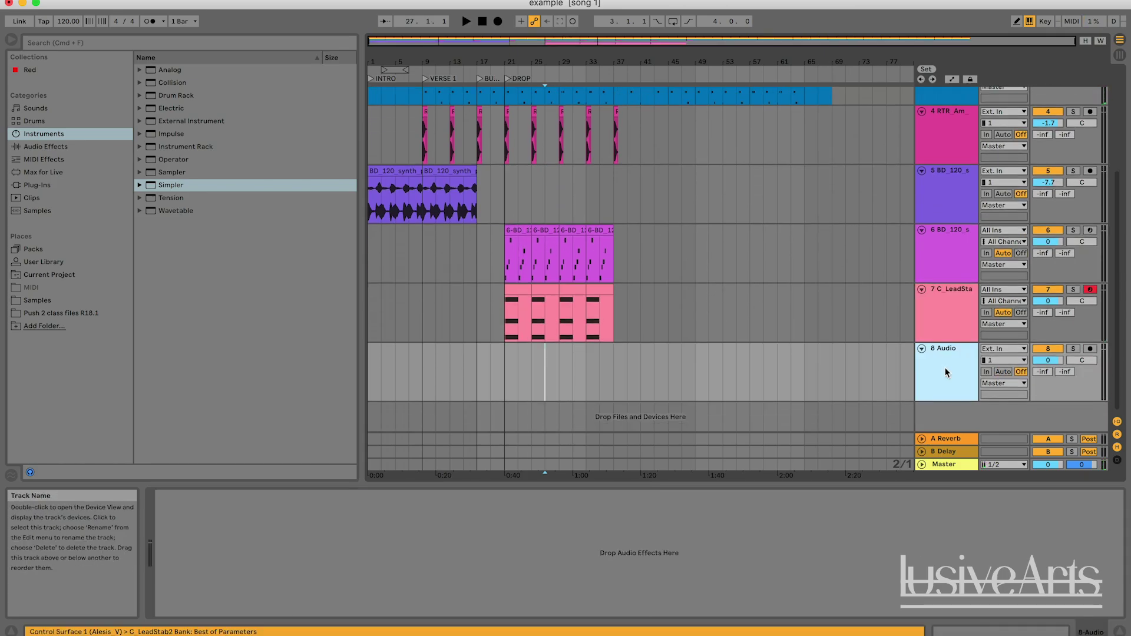
{"action": "left_click", "coordinate": [505, 369]}
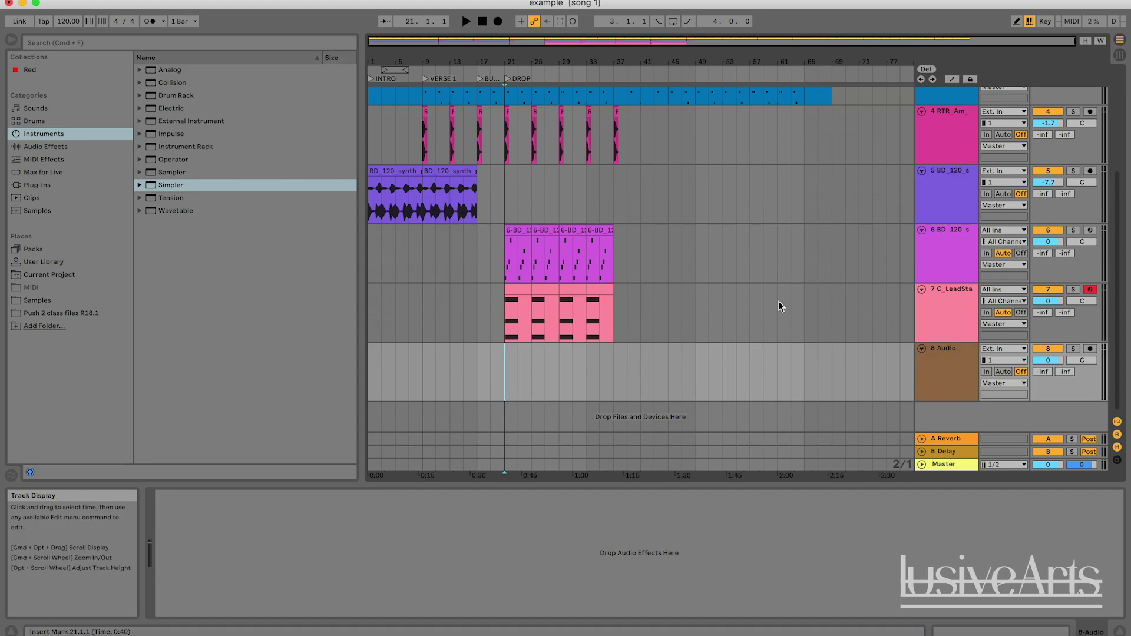
- Switch to Splice and reset the One-Shots filter so that both loops and one-shots are included
{"action": "left_click", "coordinate": [109, 626]}
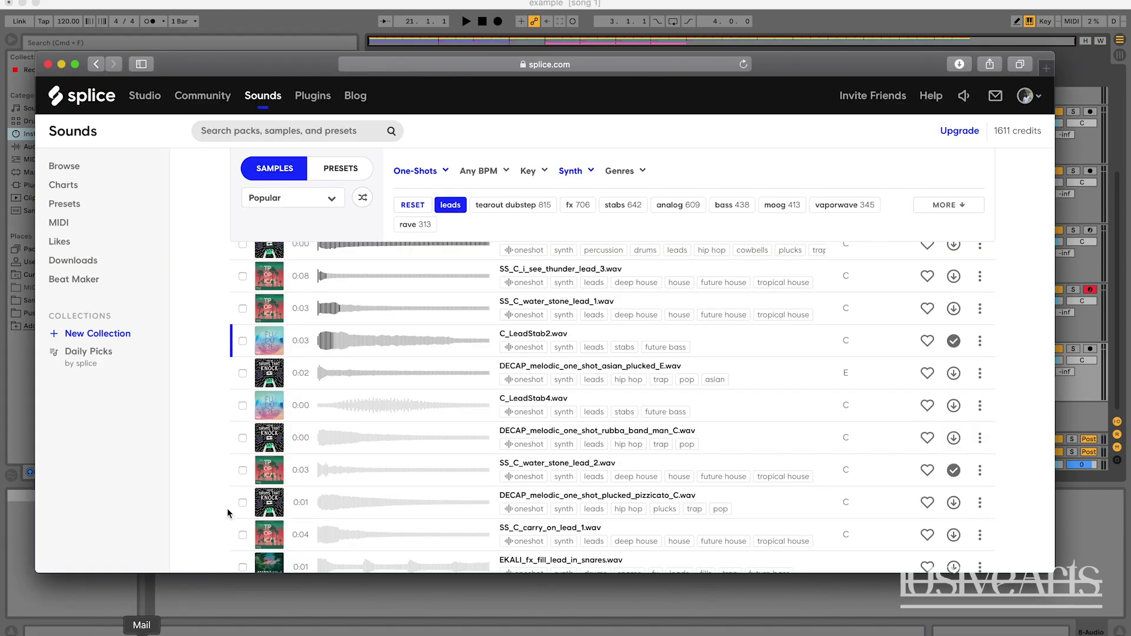
{"action": "left_click", "coordinate": [437, 174]}
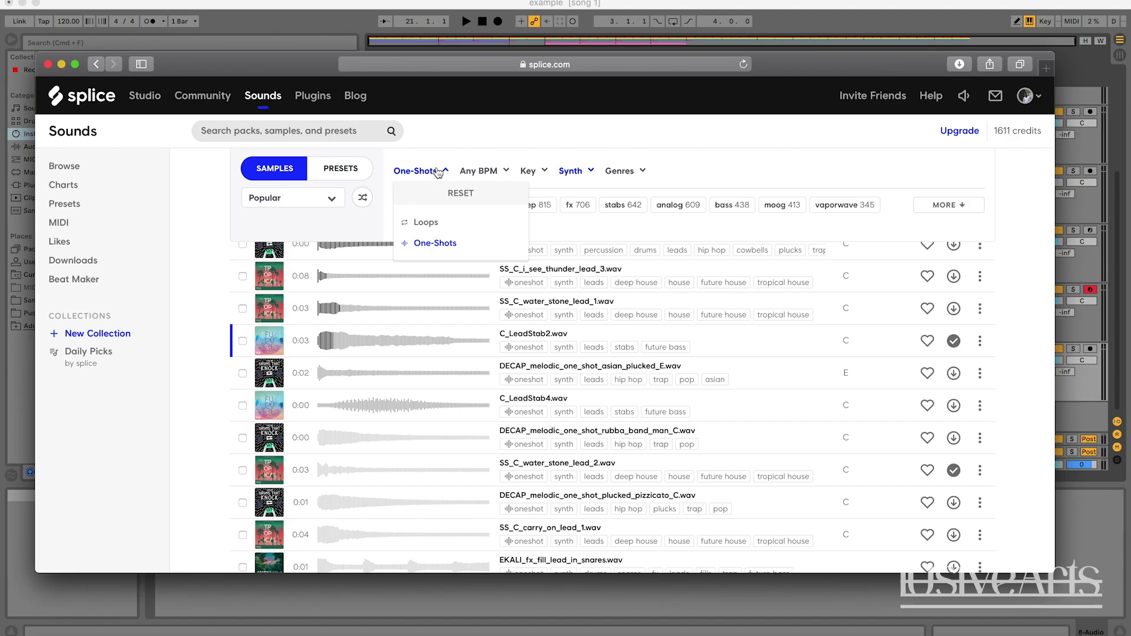
{"action": "left_click", "coordinate": [437, 171]}
{"action": "left_click", "coordinate": [435, 170]}
{"action": "left_click", "coordinate": [454, 193]}
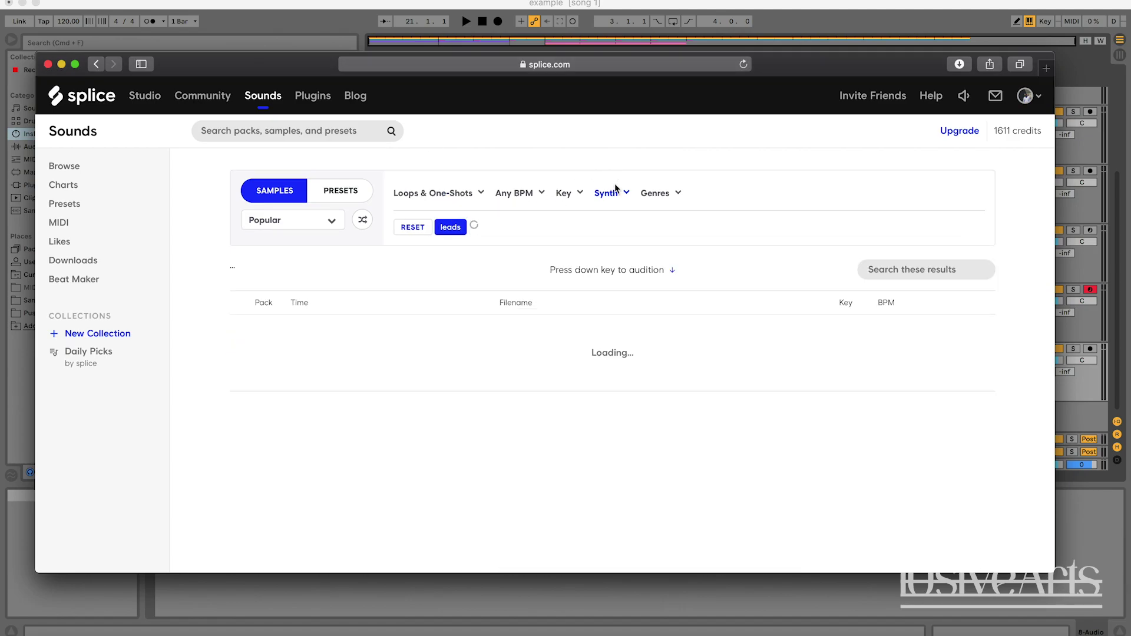
- Change the instrument filter to Vocals and audition BL_Fm_128_lead_phrase_wet_PartyDontStop.wav
{"action": "left_click", "coordinate": [628, 193]}
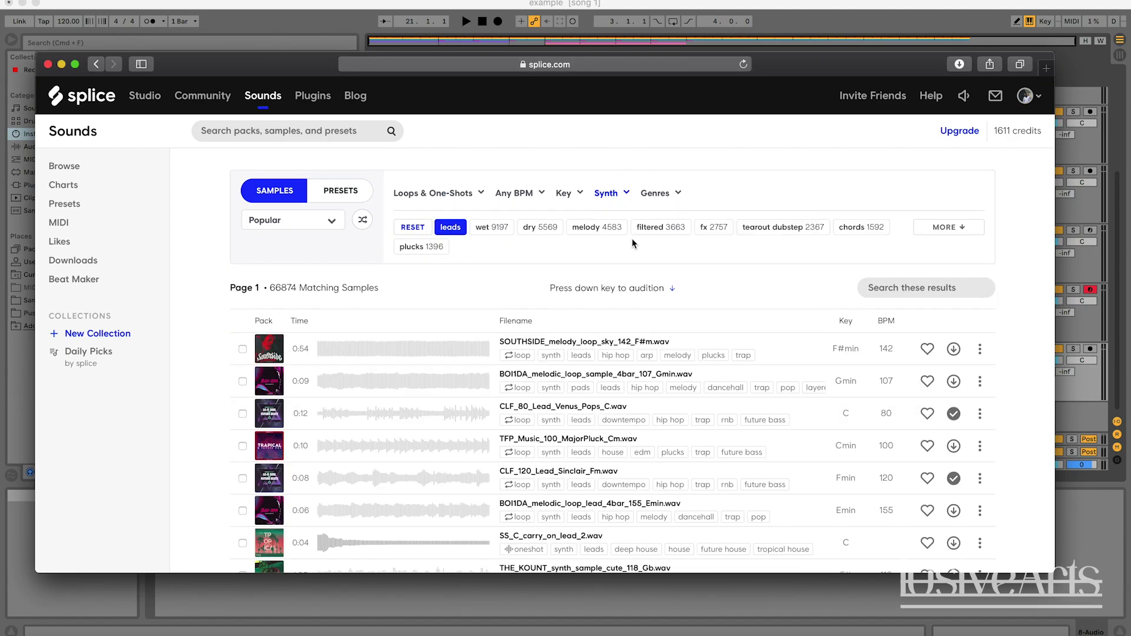
{"action": "left_click", "coordinate": [610, 197]}
{"action": "left_click", "coordinate": [723, 321]}
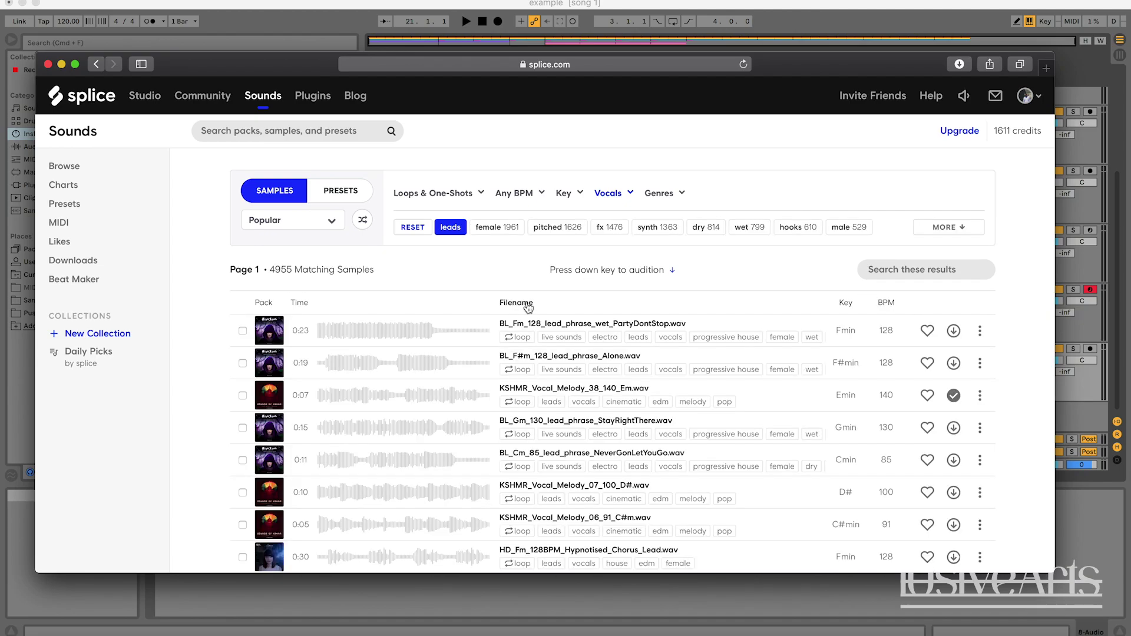
{"action": "left_click", "coordinate": [303, 334]}
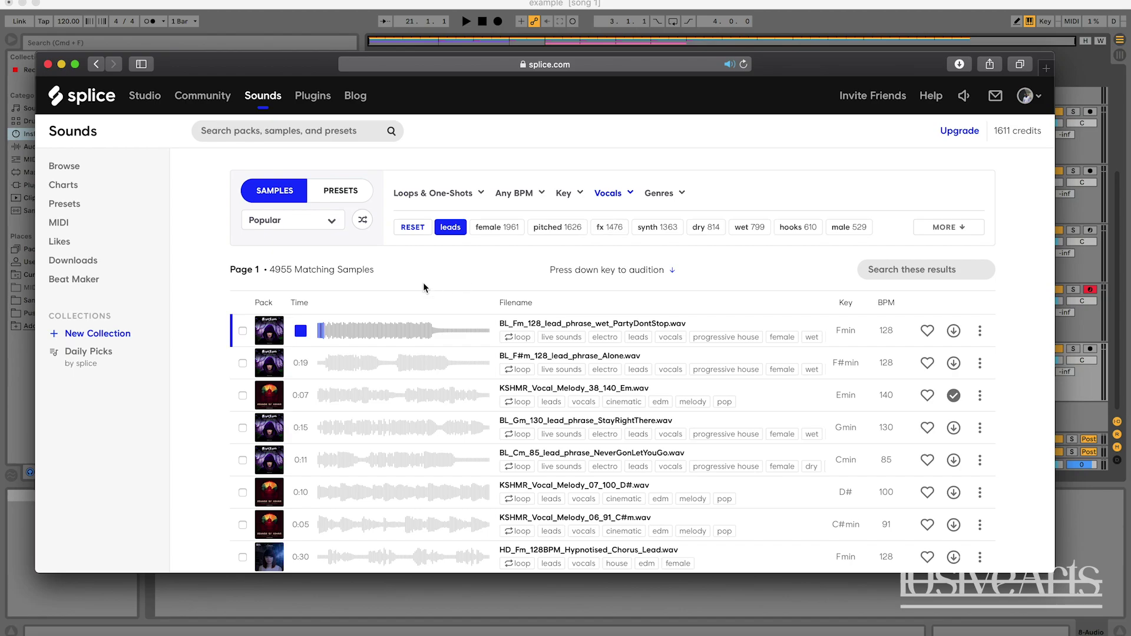
- Filter the vocal samples to the key of A minor and a tempo range of 115 to 125 BPM
{"action": "left_click", "coordinate": [567, 194]}
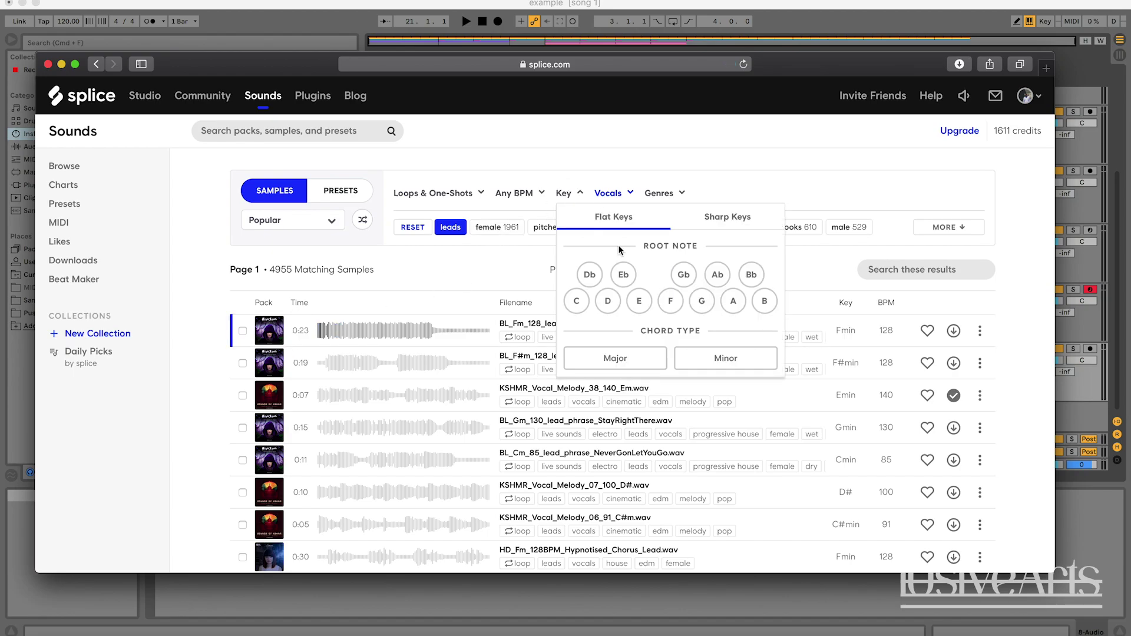
{"action": "left_click", "coordinate": [733, 301]}
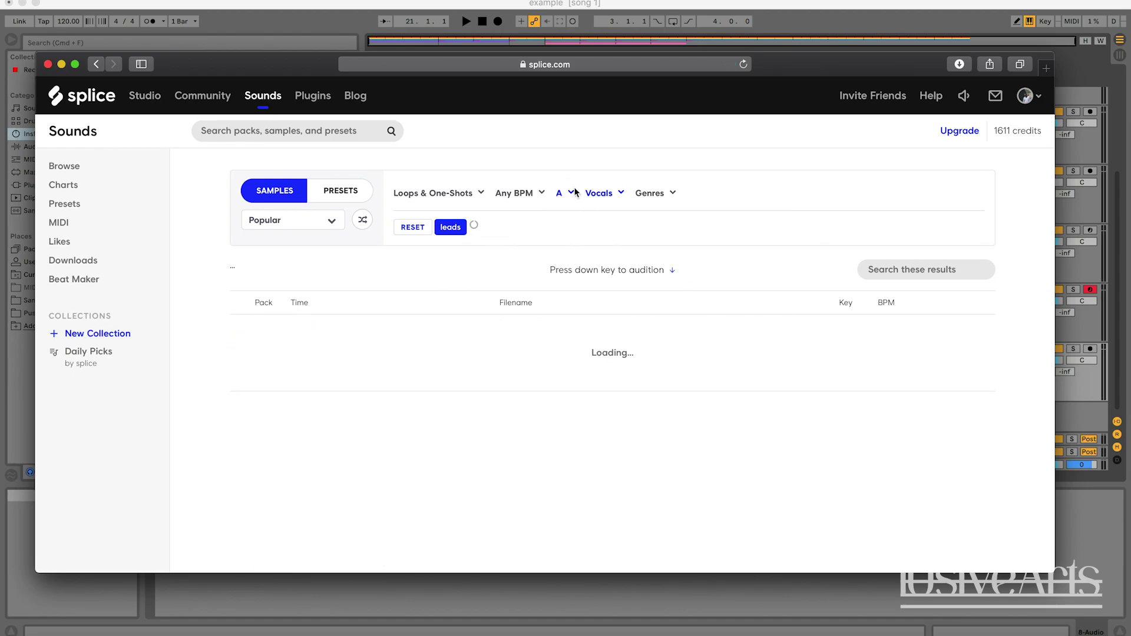
{"action": "left_click", "coordinate": [571, 194]}
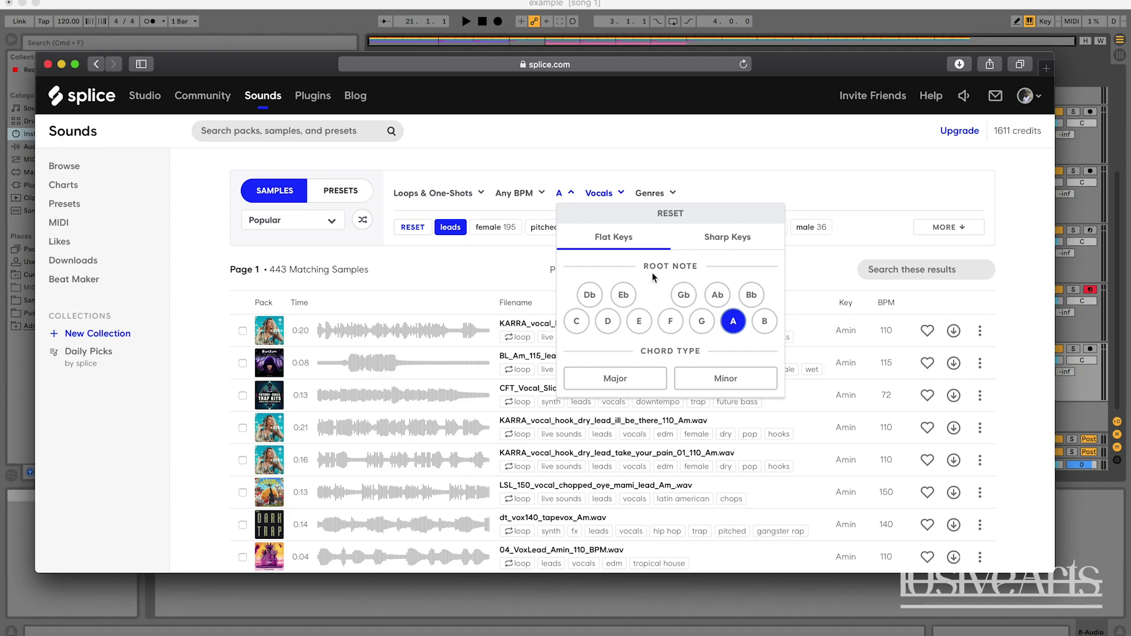
{"action": "left_click", "coordinate": [748, 371]}
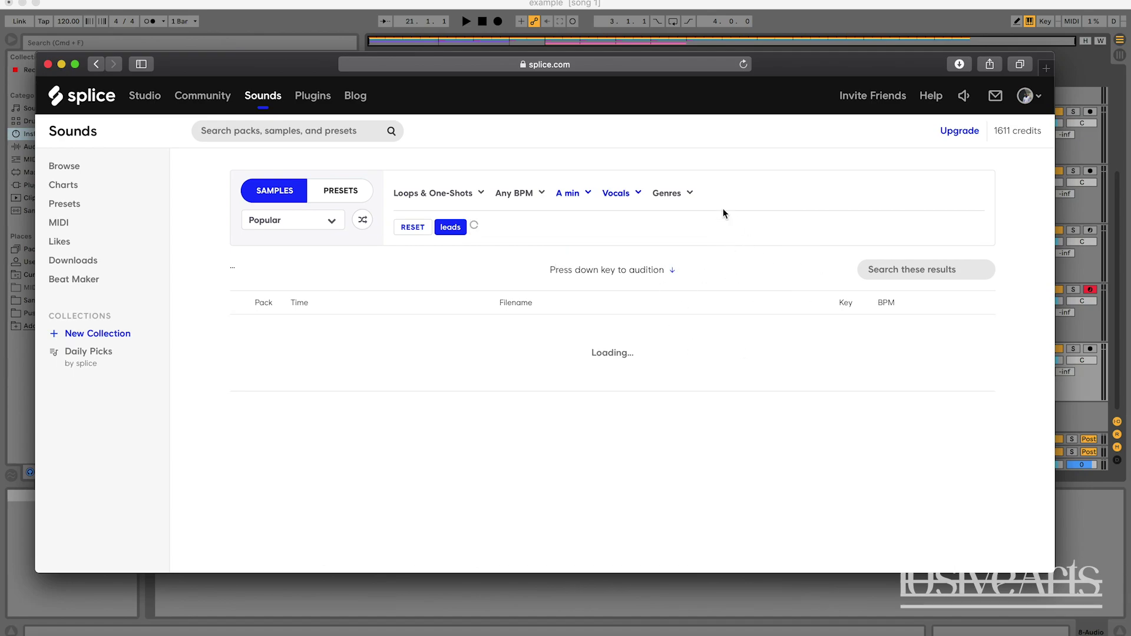
{"action": "left_click", "coordinate": [514, 193]}
{"action": "left_click_drag", "start_coordinate": [507, 240], "coordinate": [597, 251]}
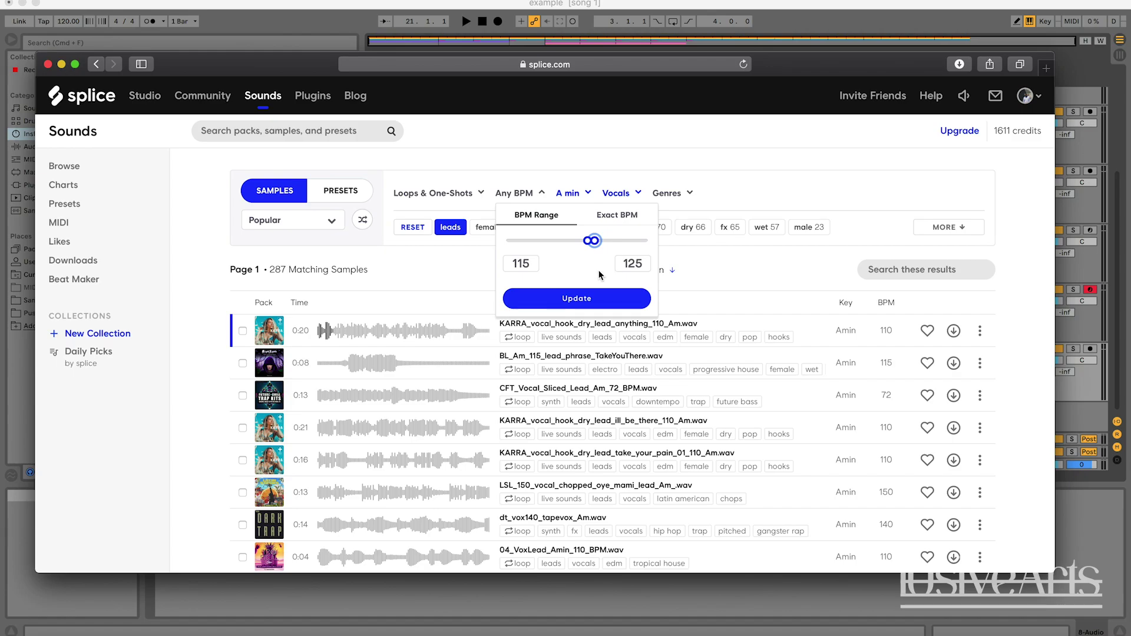
{"action": "left_click", "coordinate": [577, 299]}
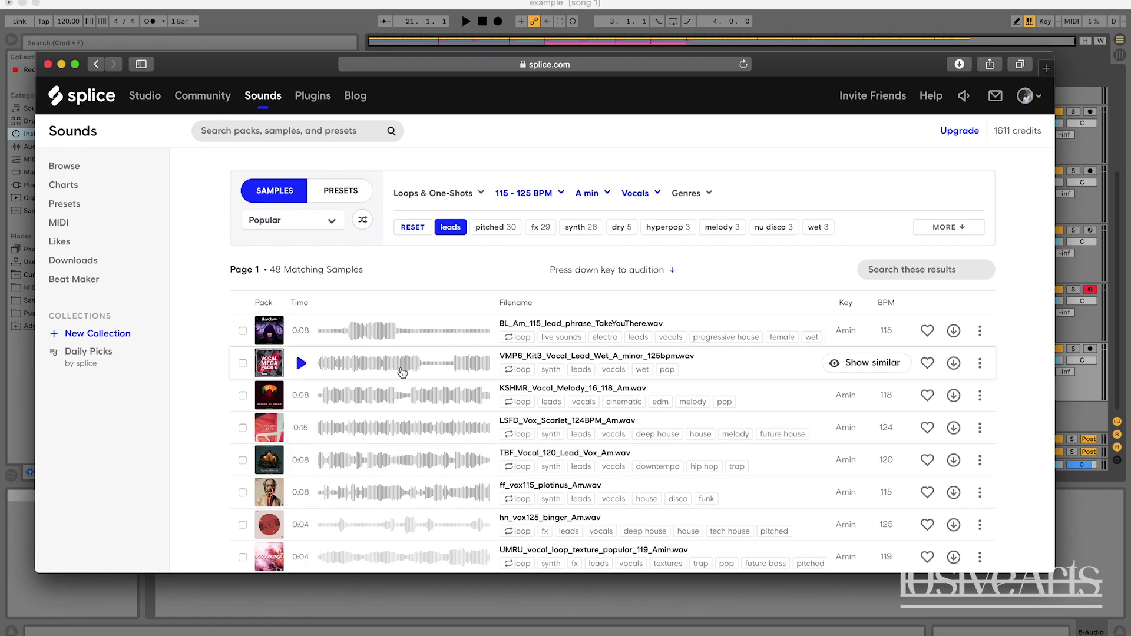
- Audition the filtered vocal samples and check KSHMR_Vocal_Melody_16_118_Am.wav against the song's playback
{"action": "key", "text": "Down"}
{"action": "key", "text": "Down"}
{"action": "key", "text": "Down"}
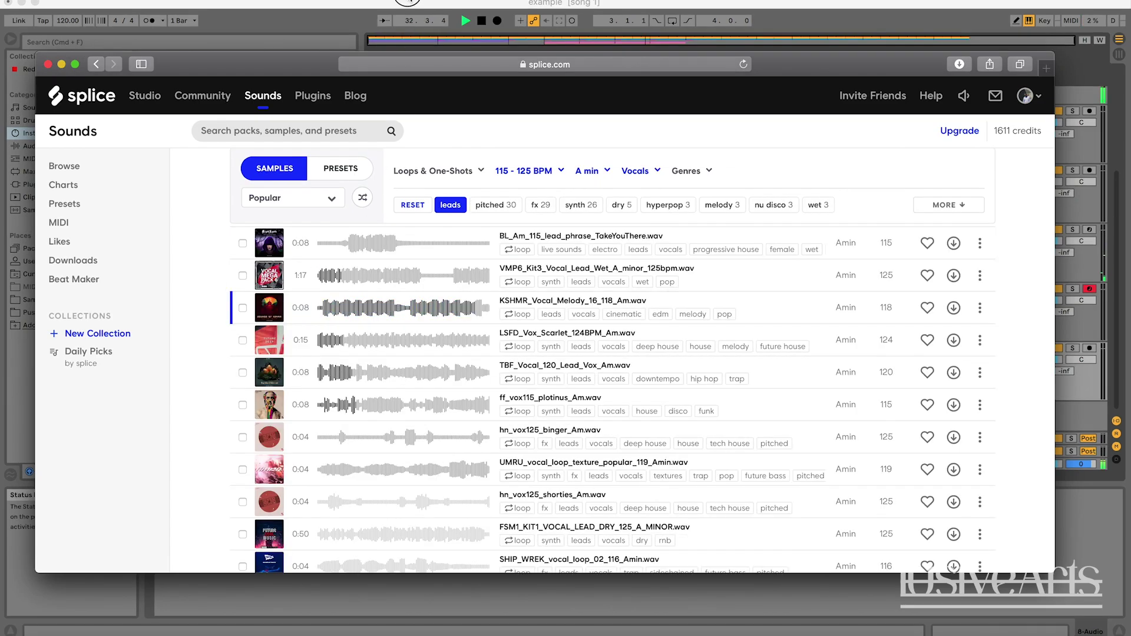
{"action": "key", "text": "super+Tab"}
{"action": "left_click", "coordinate": [109, 633]}
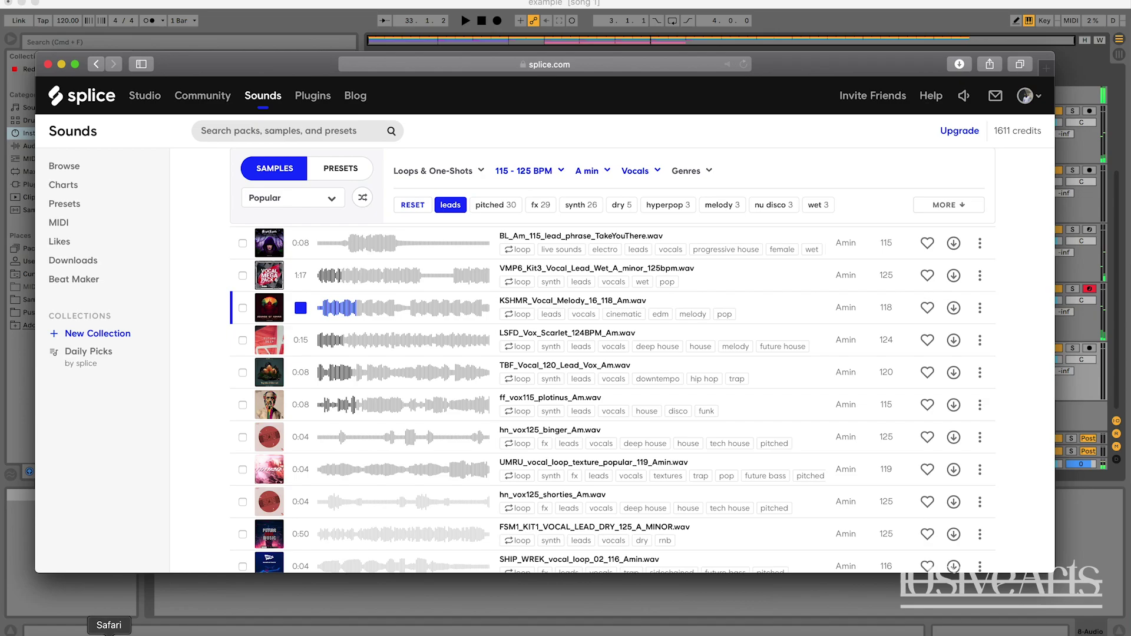
{"action": "left_click", "coordinate": [300, 307]}
{"action": "left_click", "coordinate": [302, 309]}
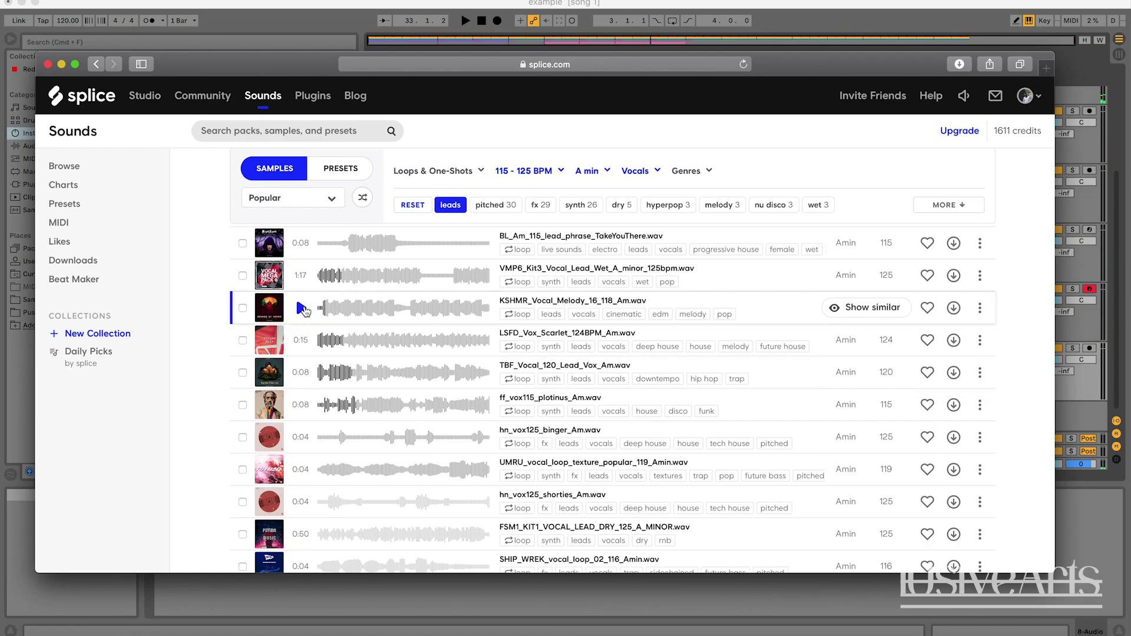
{"action": "scroll", "coordinate": [499, 301], "scroll_direction": "up", "scroll_amount": 3}
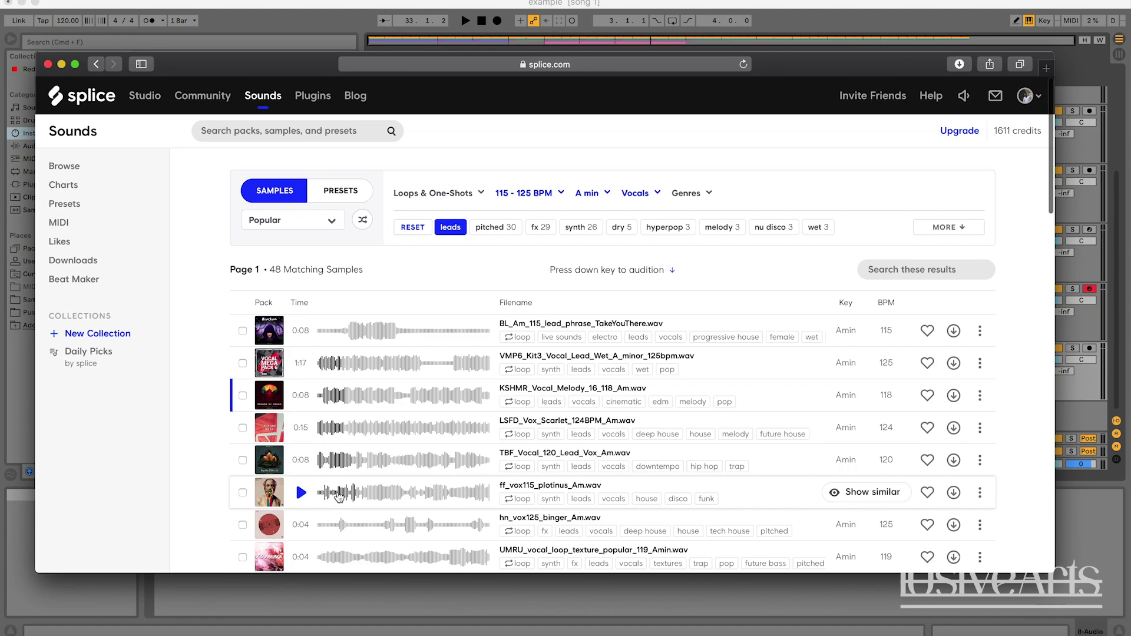
{"action": "left_click", "coordinate": [301, 395]}
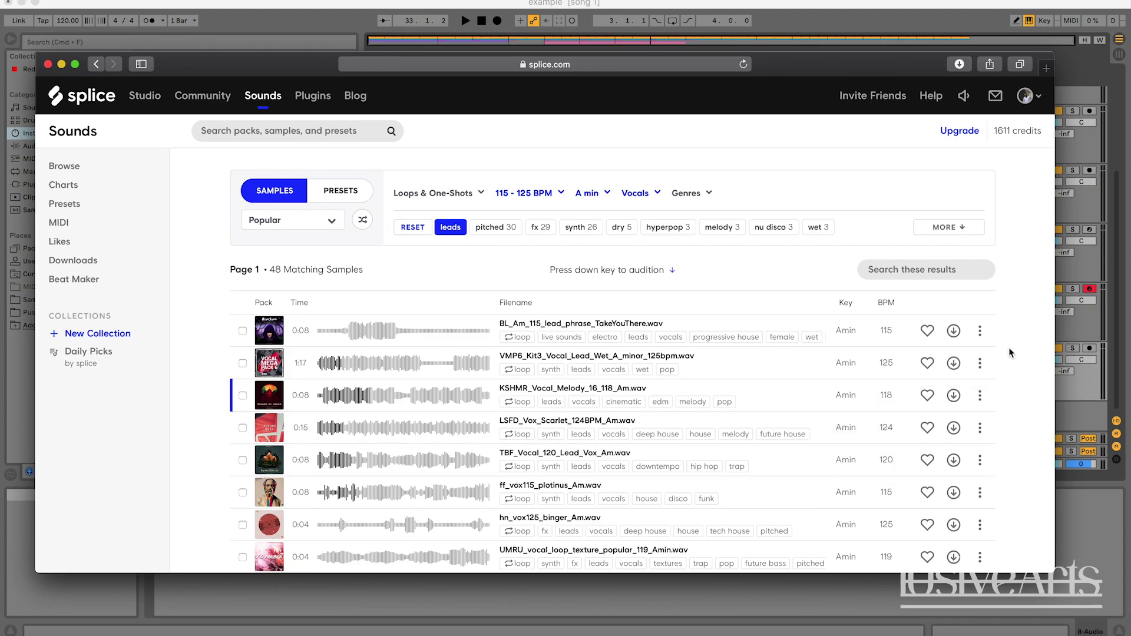
- Download KSHMR_Vocal_Melody_16_118_Am.wav and place it from the Splice library onto track 8 at bar 21 in Ableton Live
{"action": "left_click", "coordinate": [953, 395]}
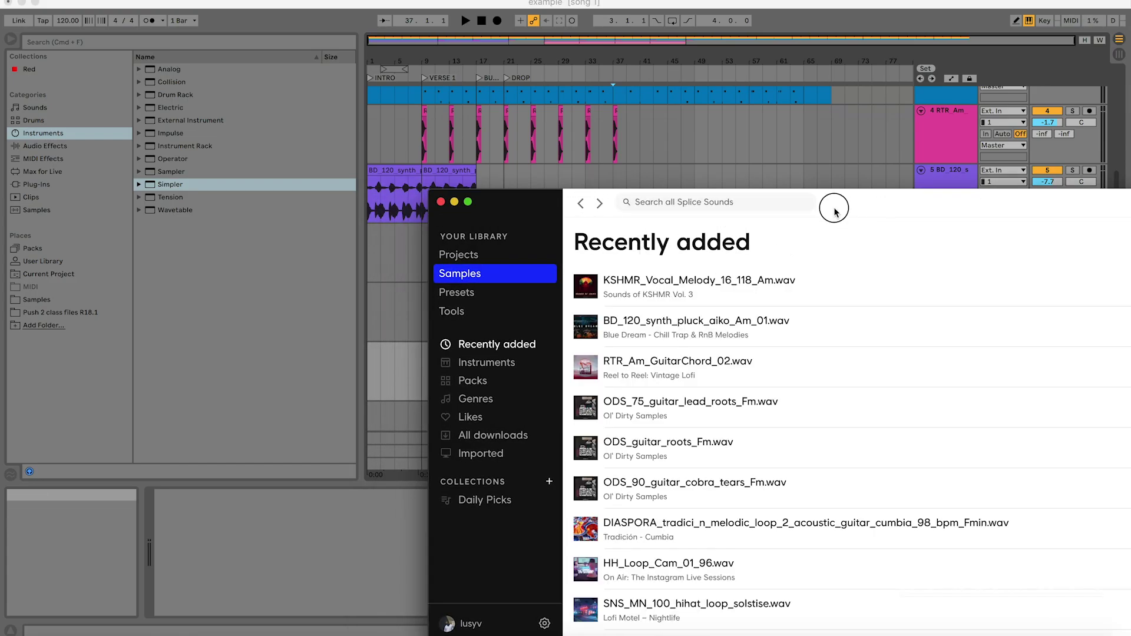
{"action": "left_click_drag", "start_coordinate": [834, 209], "coordinate": [842, 480]}
{"action": "left_click_drag", "start_coordinate": [755, 552], "coordinate": [511, 383]}
- Play the song into the drop with the new vocal clip and lower track 8's volume to -3.2 dB
{"action": "left_click", "coordinate": [476, 372]}
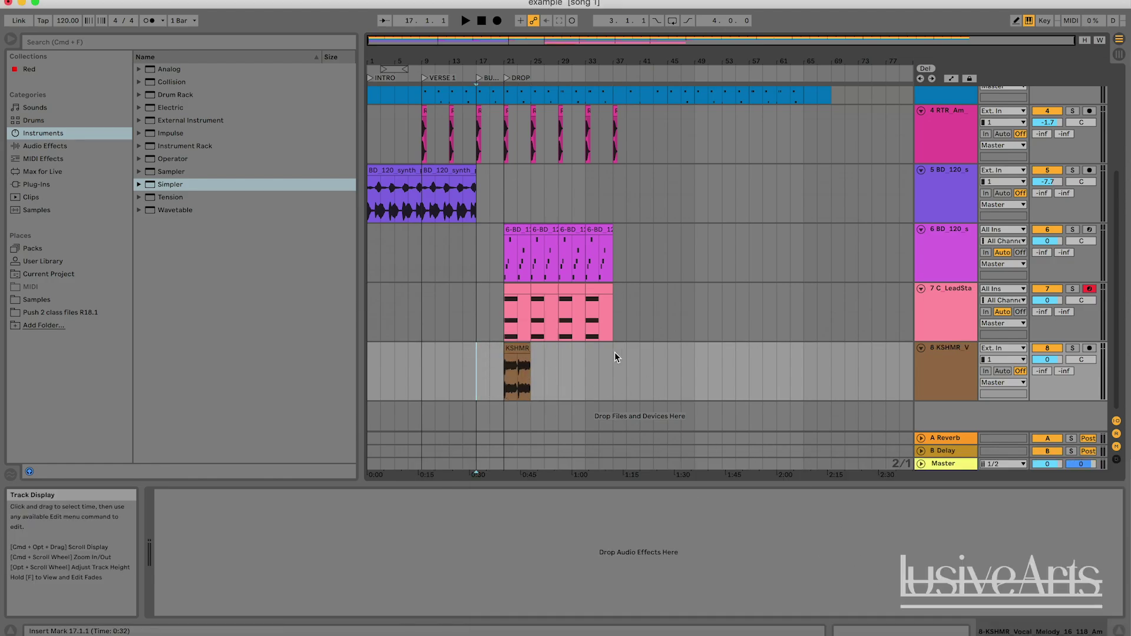
{"action": "key", "text": "space"}
{"action": "left_click_drag", "start_coordinate": [536, 39], "coordinate": [566, 59]}
{"action": "key", "text": "space"}
{"action": "left_click", "coordinate": [433, 362]}
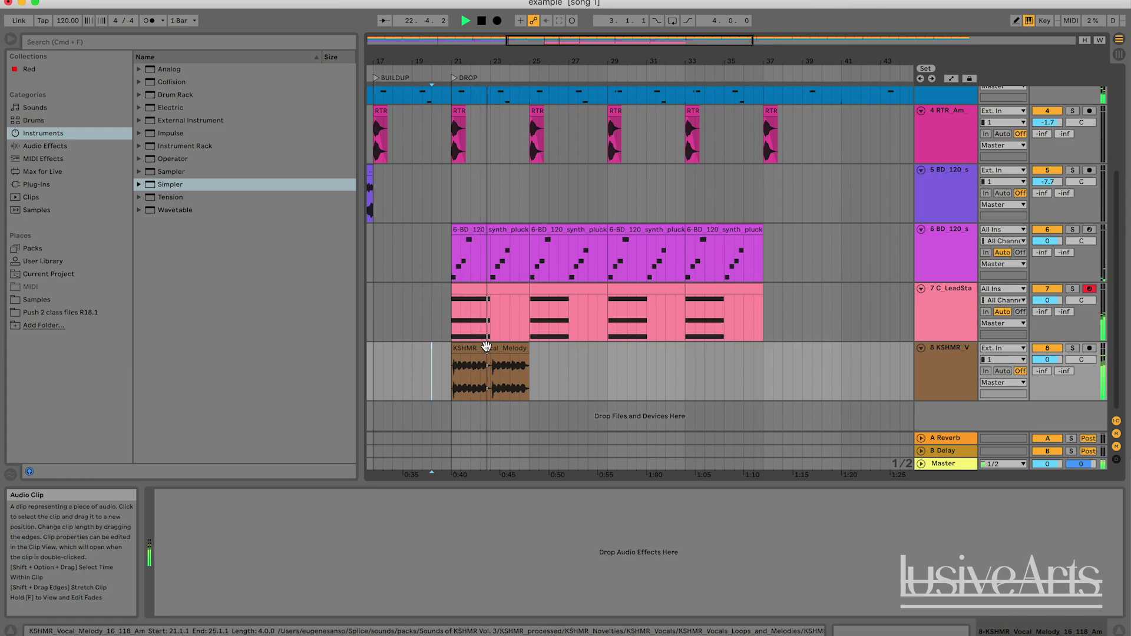
{"action": "left_click_drag", "start_coordinate": [1047, 359], "coordinate": [1047, 371]}
- Duplicate the vocal clip three times on track 8 to fill the drop up to bar 37, and stop playback
{"action": "left_click", "coordinate": [512, 346]}
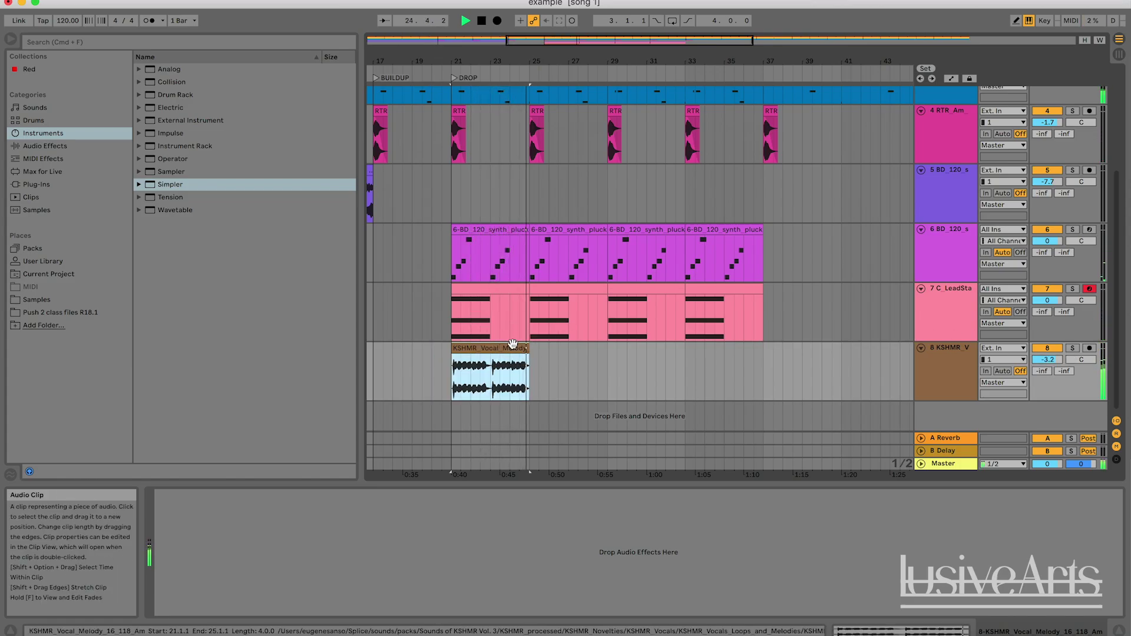
{"action": "key", "text": "super+d"}
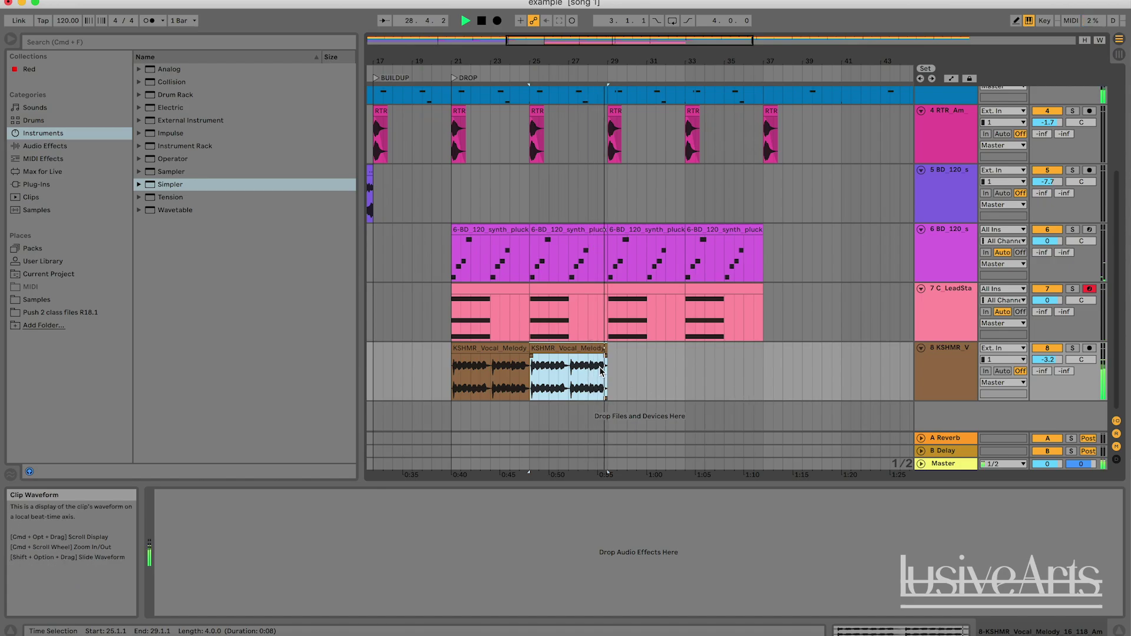
{"action": "key", "text": "super+d"}
{"action": "key", "text": "super+d"}
{"action": "left_click", "coordinate": [783, 371]}
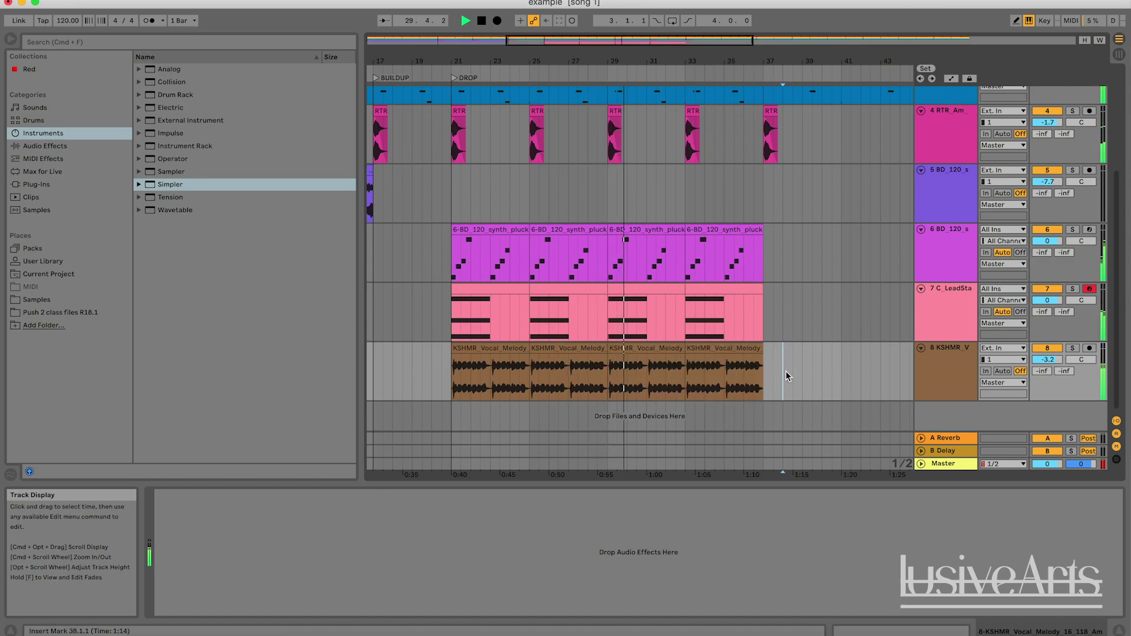
{"action": "key", "text": "space"}
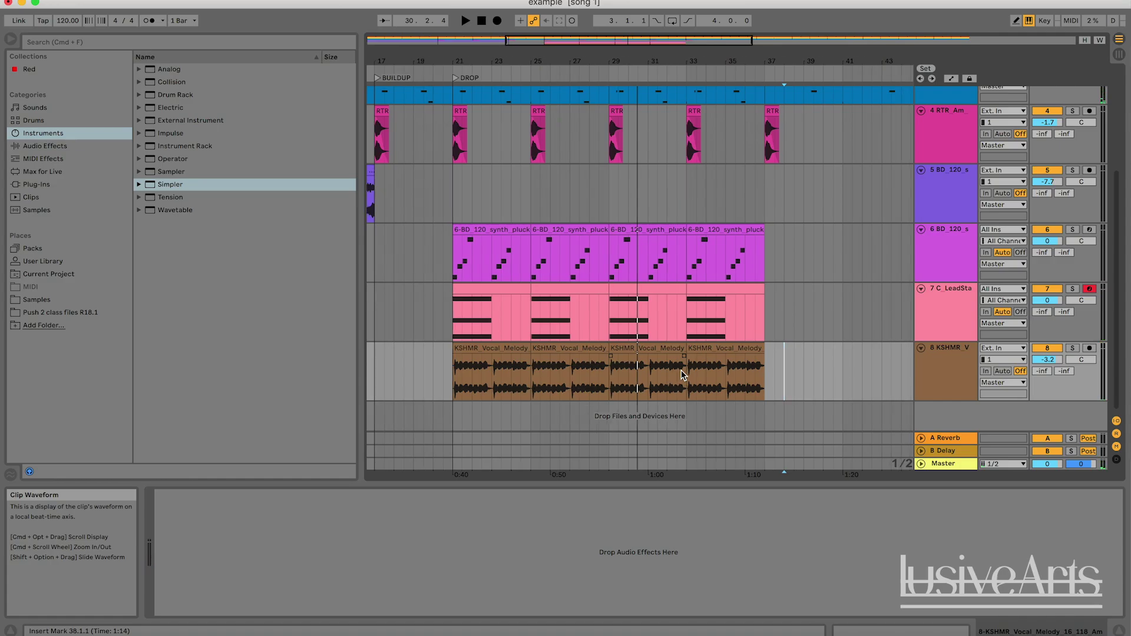
- Delete the three duplicated vocal clips between bars 25 and 37 on track 8
{"action": "scroll", "coordinate": [680, 370], "scroll_direction": "right", "scroll_amount": 2}
{"action": "scroll", "coordinate": [681, 370], "scroll_direction": "up", "scroll_amount": 2}
{"action": "scroll", "coordinate": [681, 370], "scroll_direction": "down", "scroll_amount": 2}
{"action": "scroll", "coordinate": [681, 370], "scroll_direction": "left", "scroll_amount": 2}
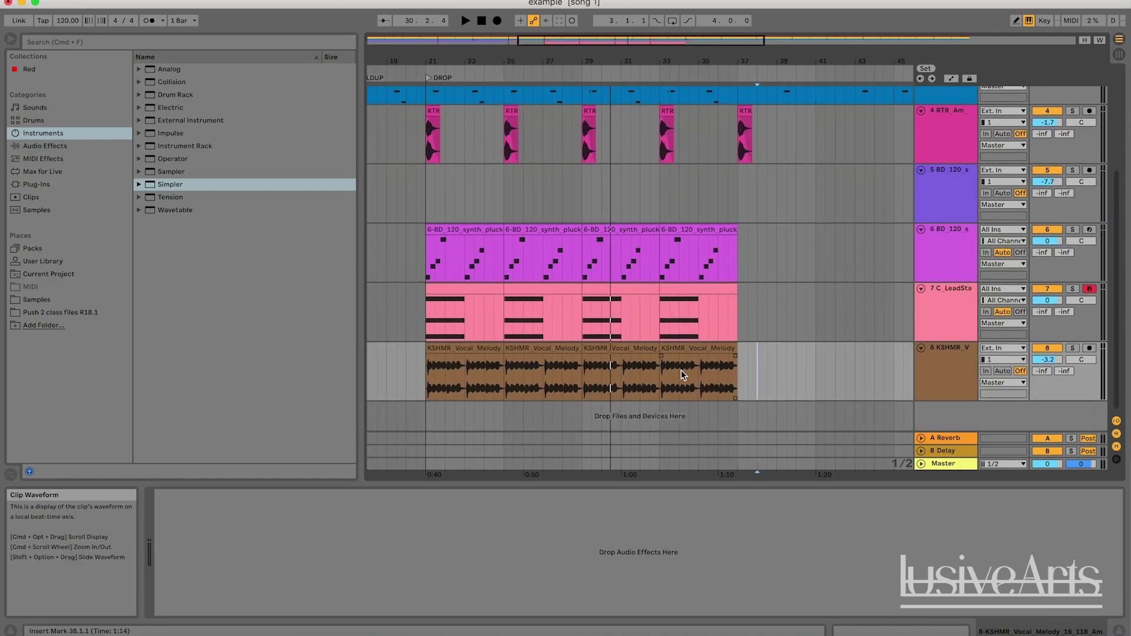
{"action": "left_click", "coordinate": [733, 348]}
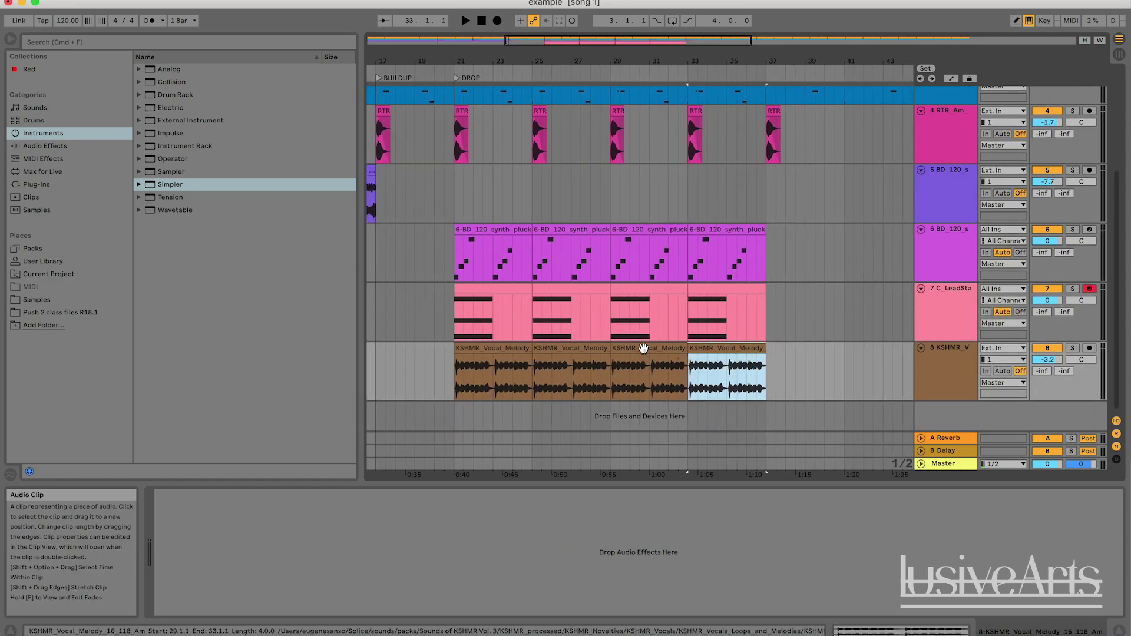
{"action": "left_click", "coordinate": [559, 348], "text": "shift"}
{"action": "key", "text": "Delete"}
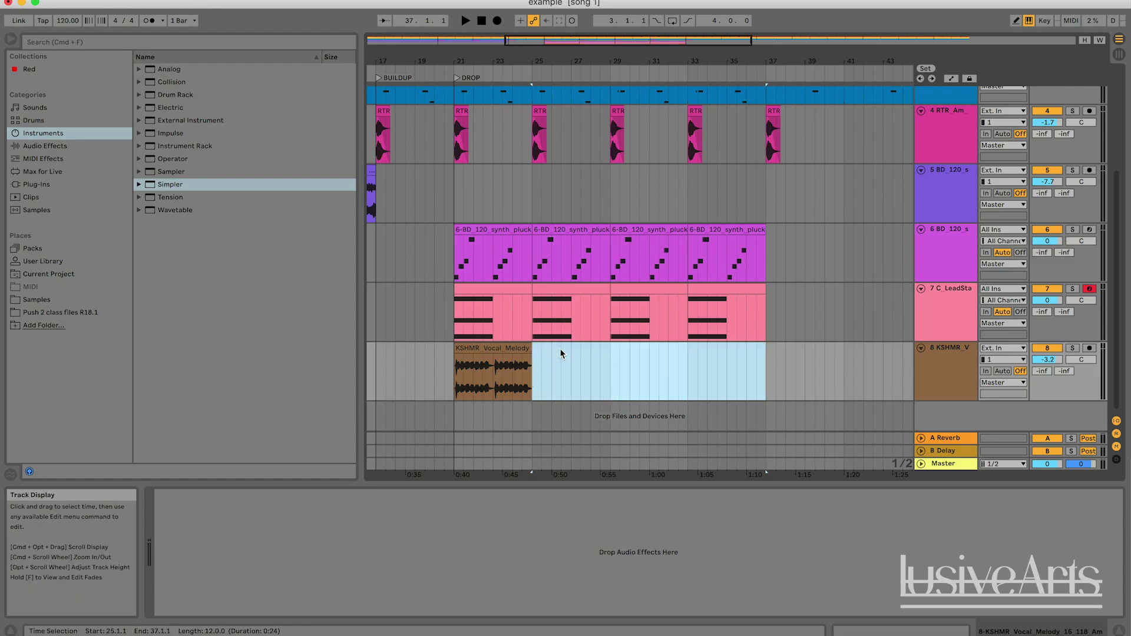
{"action": "left_click", "coordinate": [560, 352]}
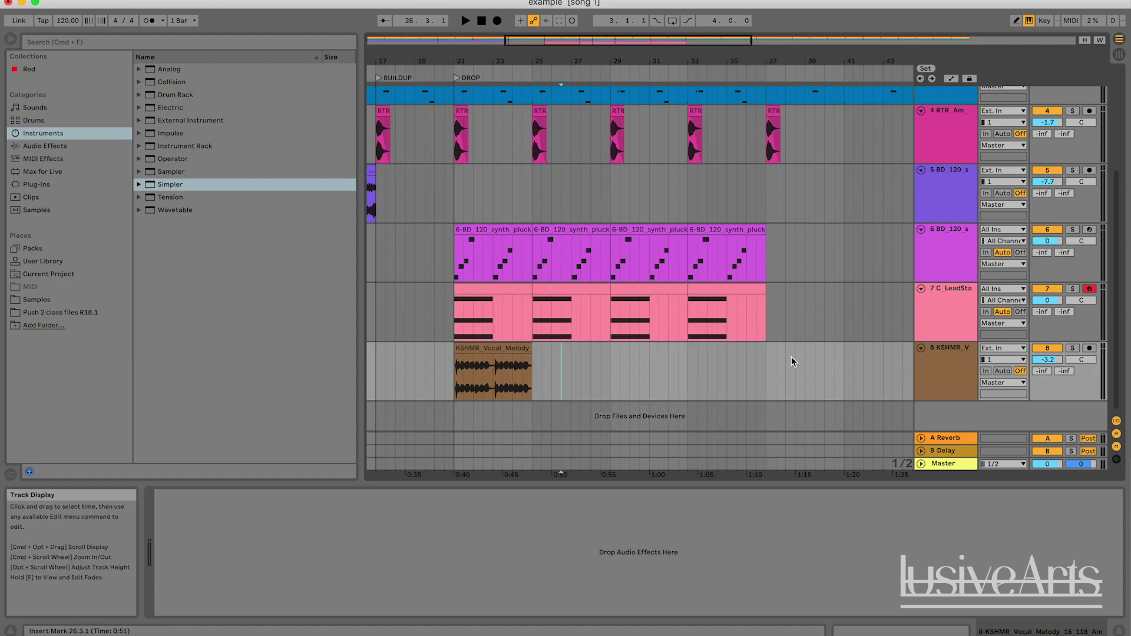
- Insert a new MIDI track below track 8 and load the KSHMR vocal clip into a Simpler on it
{"action": "key", "text": "super+shift+t"}
{"action": "left_click", "coordinate": [953, 386]}
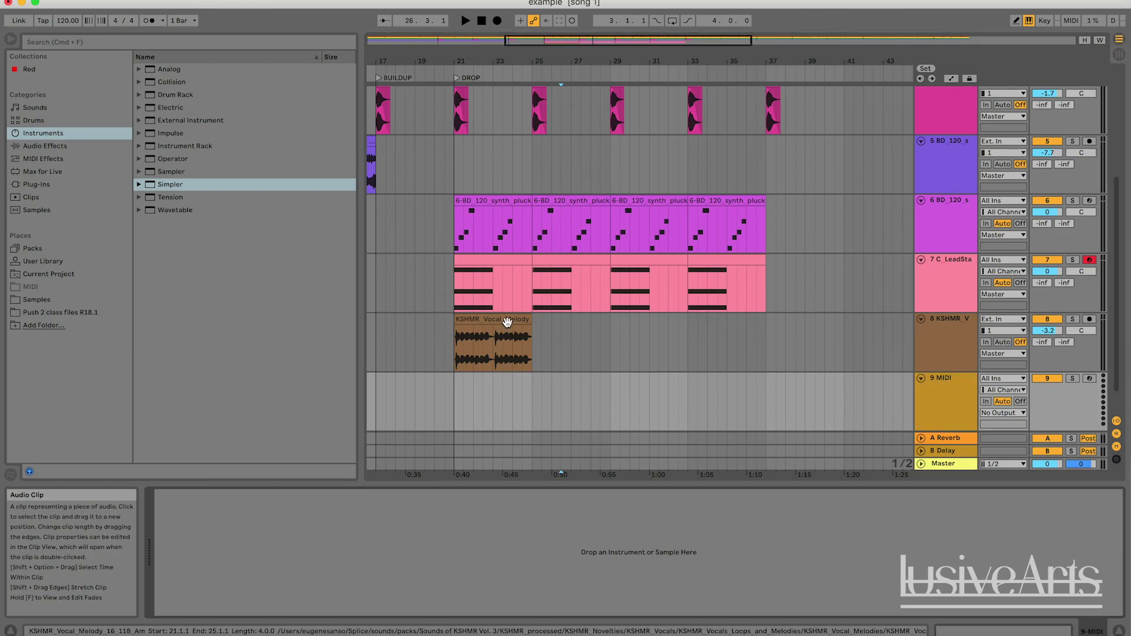
{"action": "left_click_drag", "start_coordinate": [506, 321], "coordinate": [612, 592]}
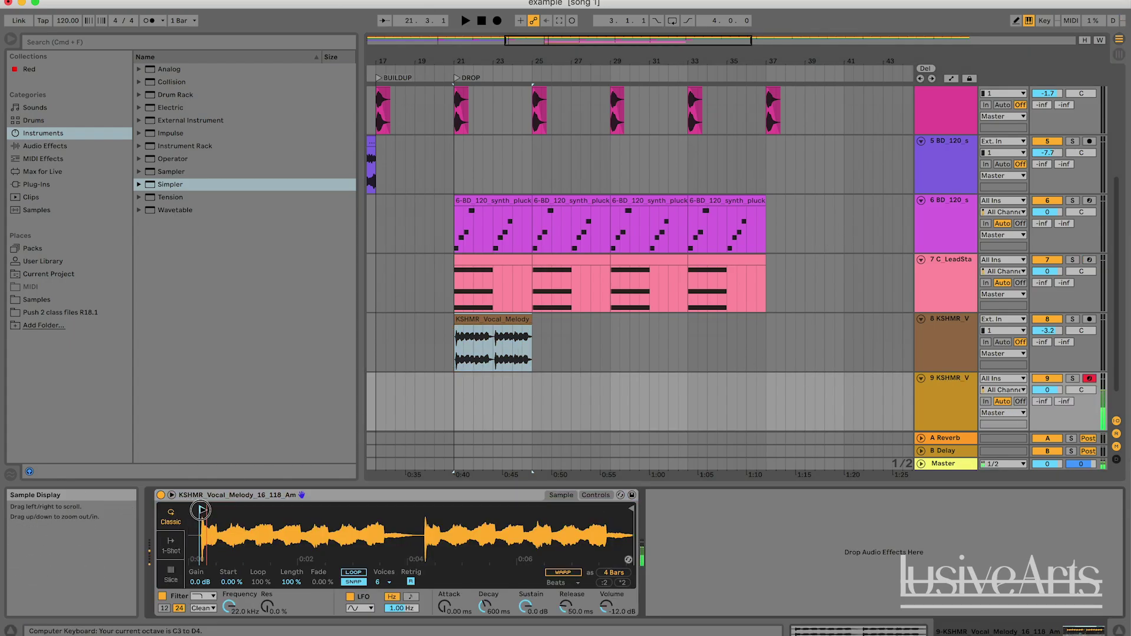
{"action": "left_click", "coordinate": [201, 511]}
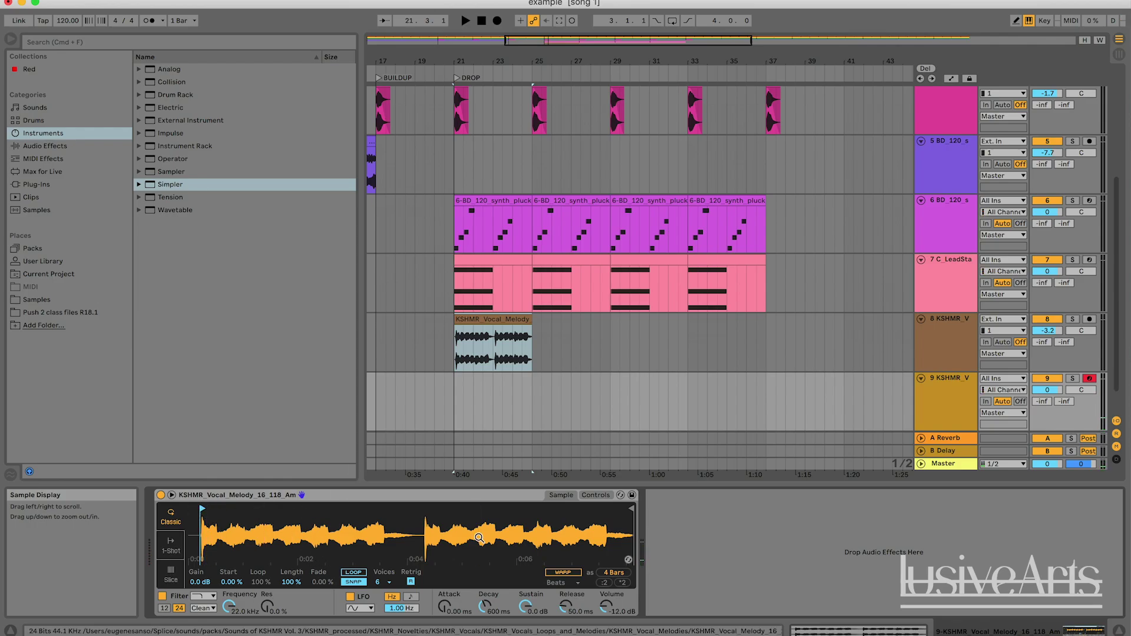
- Switch the Simpler to Slice mode, lower the computer keyboard's octave to C1, and try out the vocal slices
{"action": "left_click", "coordinate": [171, 573]}
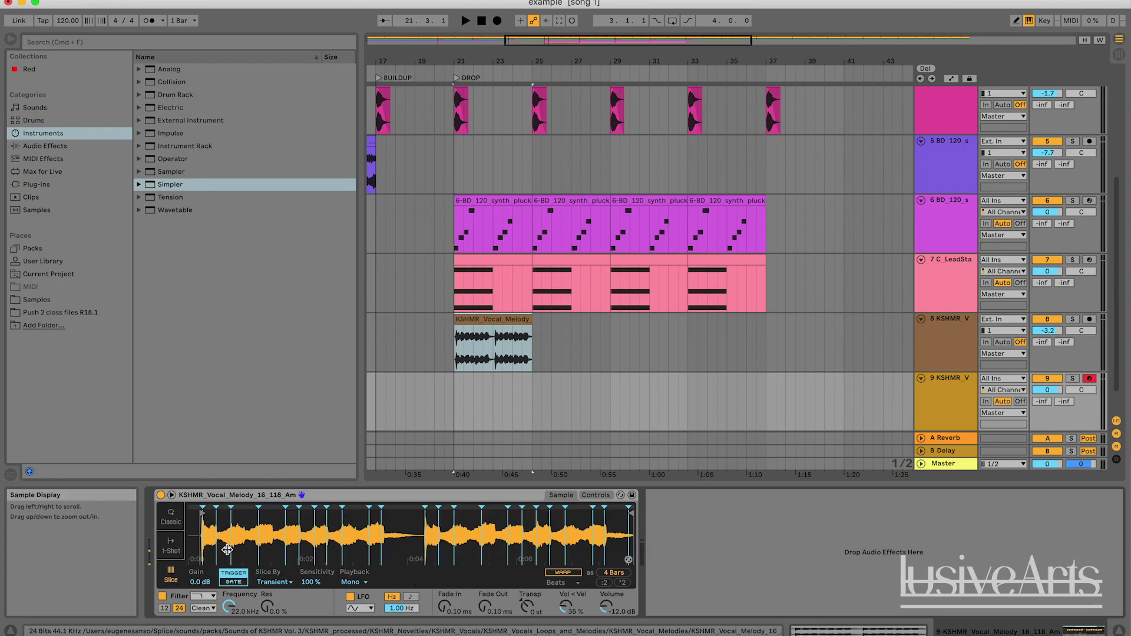
{"action": "key", "text": "z"}
{"action": "key", "text": "a"}
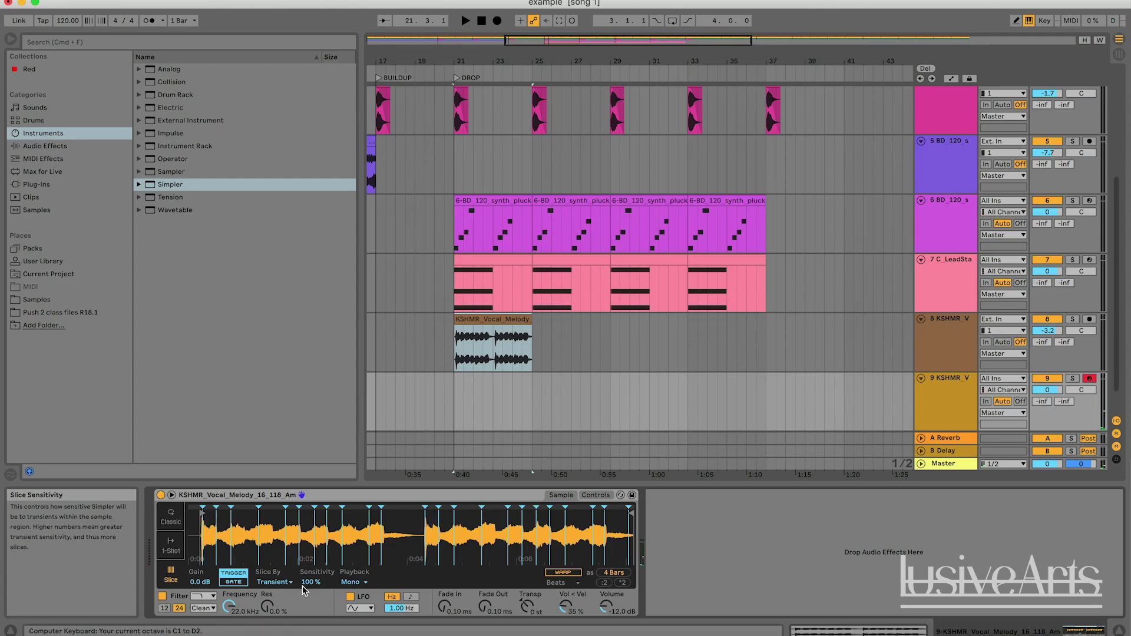
{"action": "key", "text": "g"}
{"action": "key", "text": "d"}
{"action": "key", "text": "s"}
{"action": "key", "text": "d"}
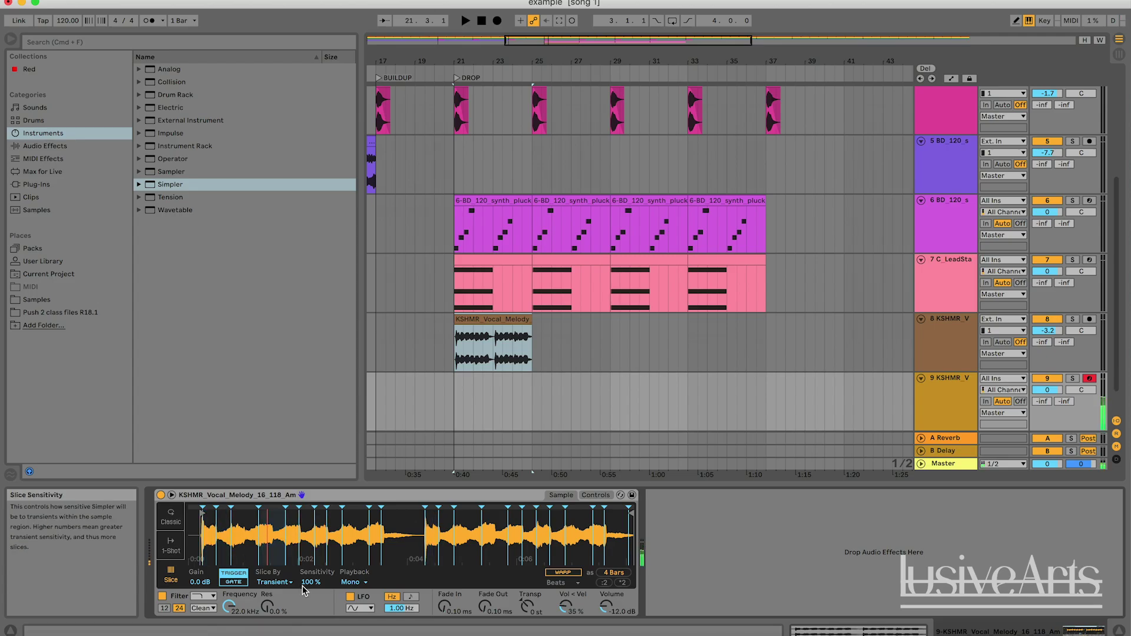
{"action": "key", "text": "s"}
{"action": "key", "text": "d"}
- Play the drop from bar 20 while performing the vocal slices over it, and stop playback
{"action": "left_click", "coordinate": [452, 420]}
{"action": "key", "text": "space"}
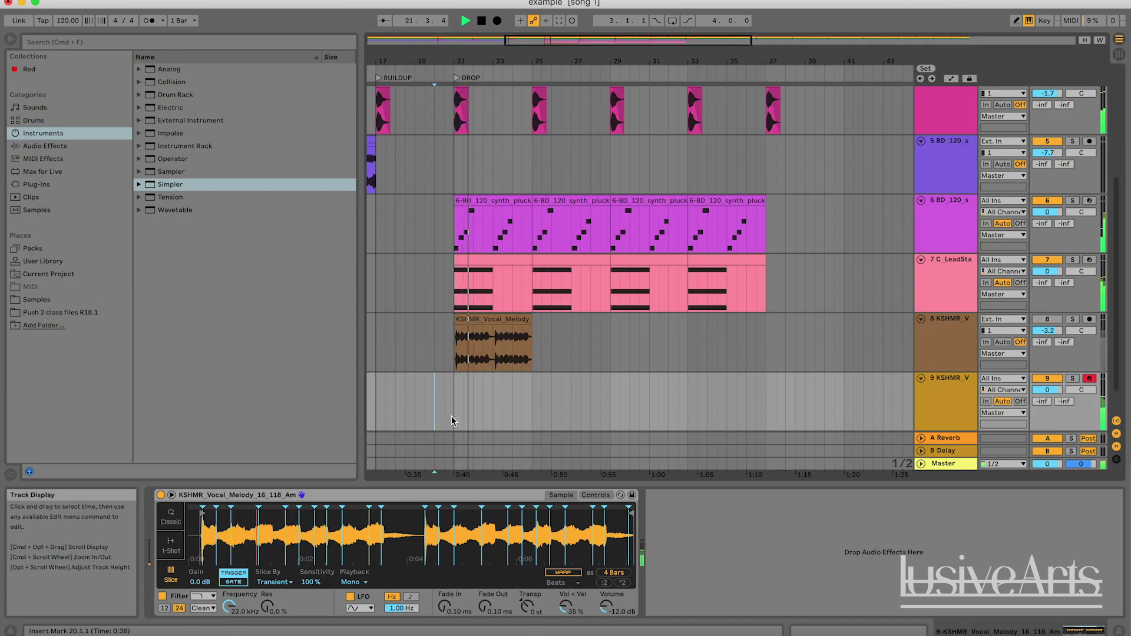
{"action": "key", "text": "g"}
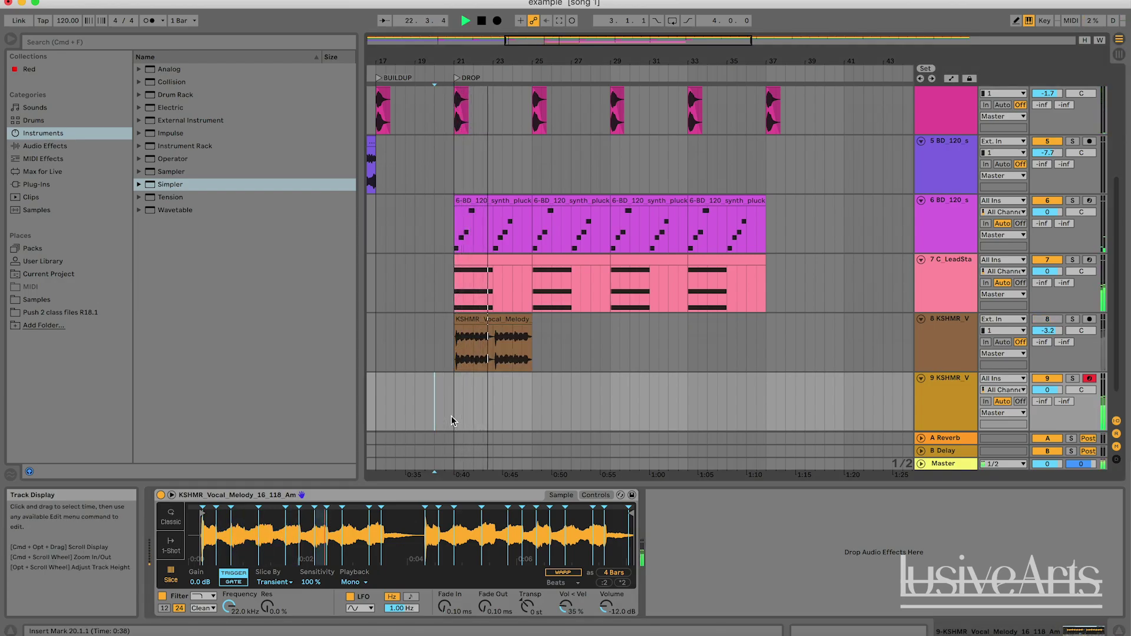
{"action": "key", "text": "h"}
{"action": "key", "text": "j"}
{"action": "key", "text": "h"}
{"action": "key", "text": "y"}
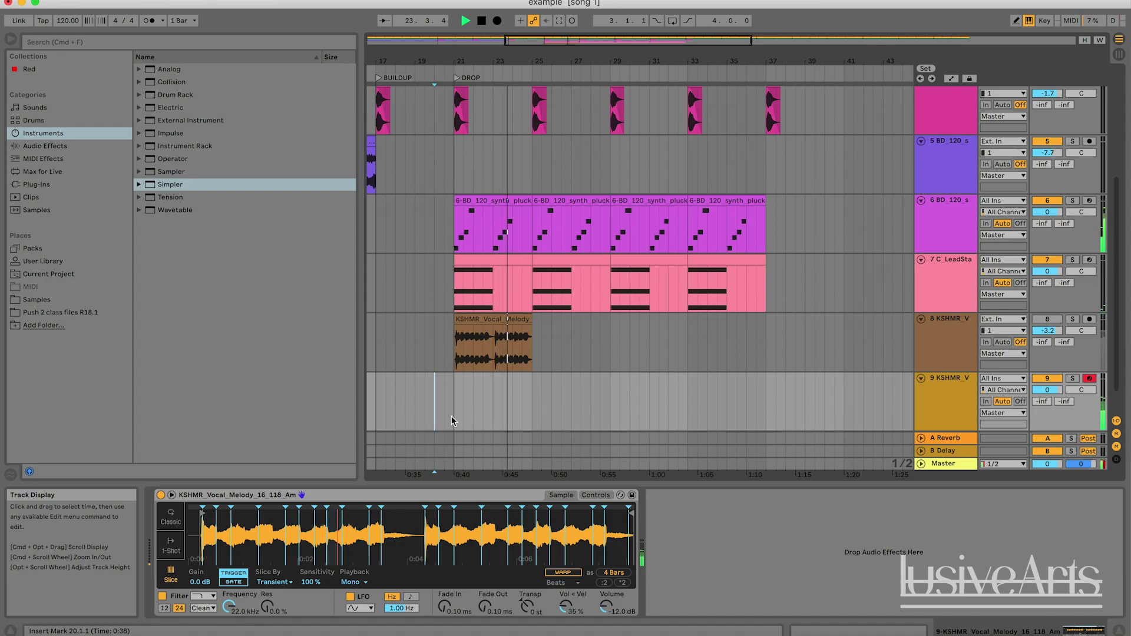
{"action": "key", "text": "g"}
{"action": "key", "text": "f"}
{"action": "key", "text": "e"}
{"action": "key", "text": "space"}
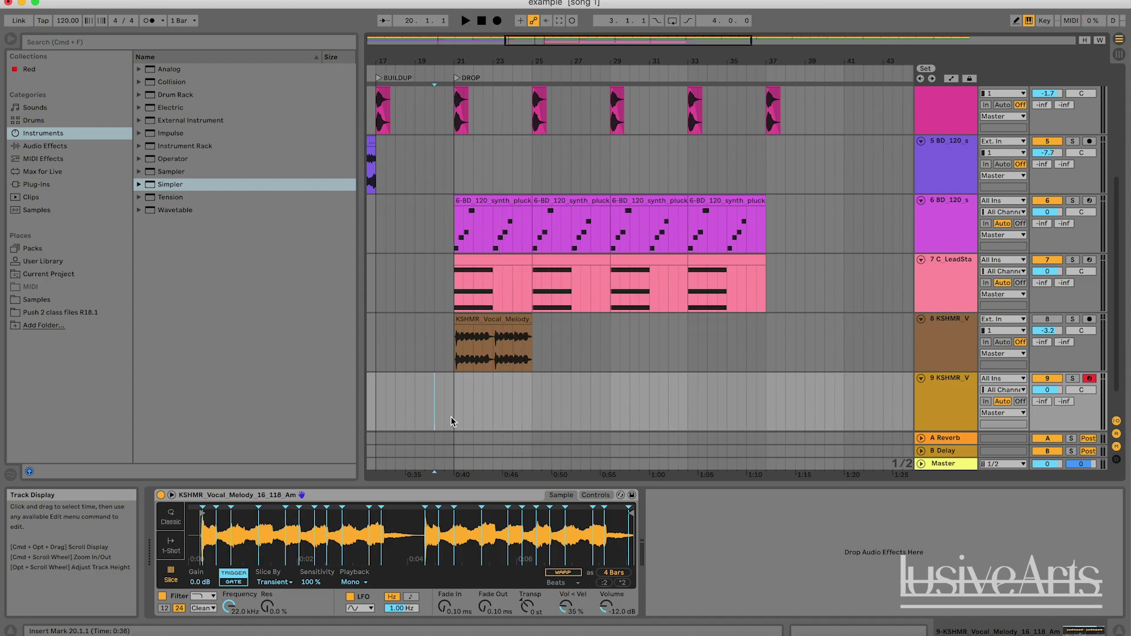
- Record a performance of the sliced vocals onto track 9, starting at bar 20 and running past bar 25
{"action": "left_click_drag", "start_coordinate": [455, 398], "coordinate": [431, 396]}
{"action": "left_click", "coordinate": [432, 396]}
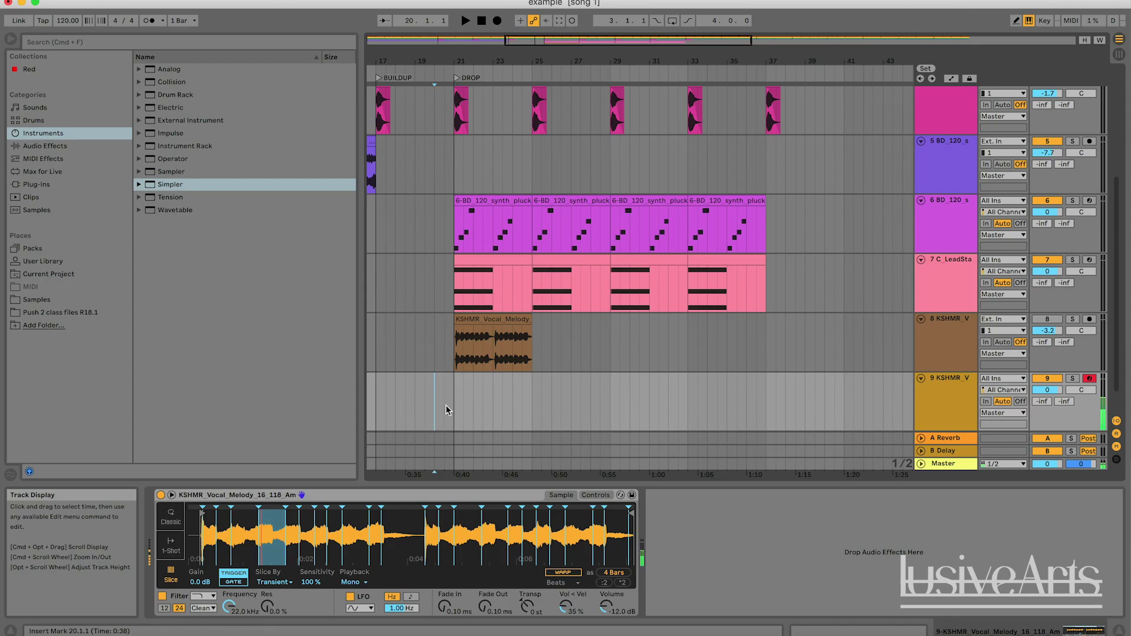
{"action": "key", "text": "F9"}
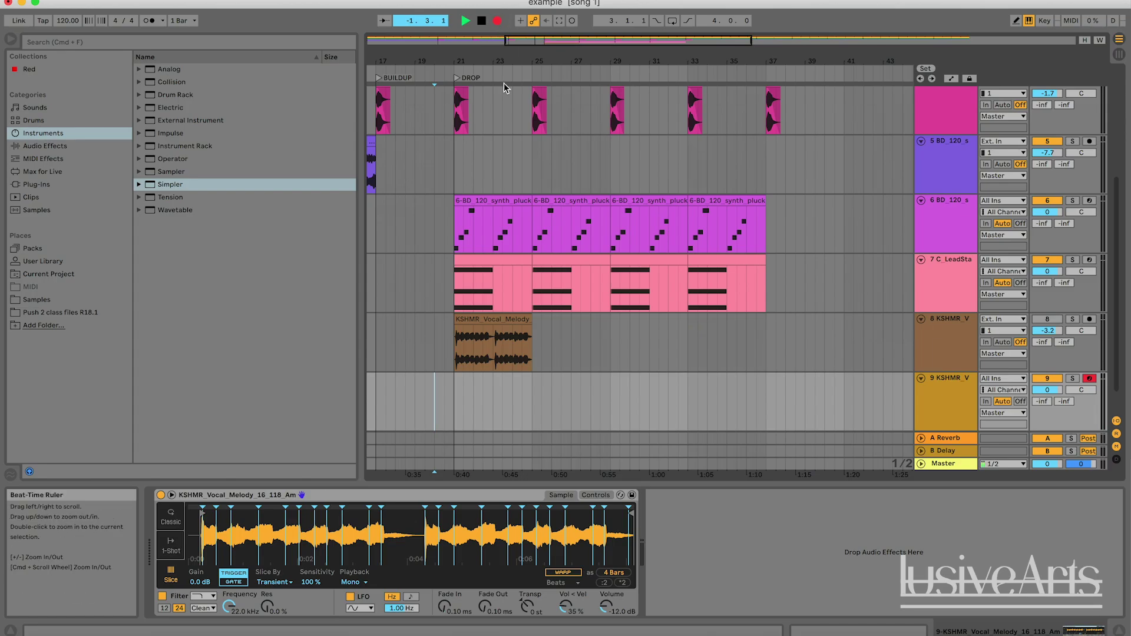
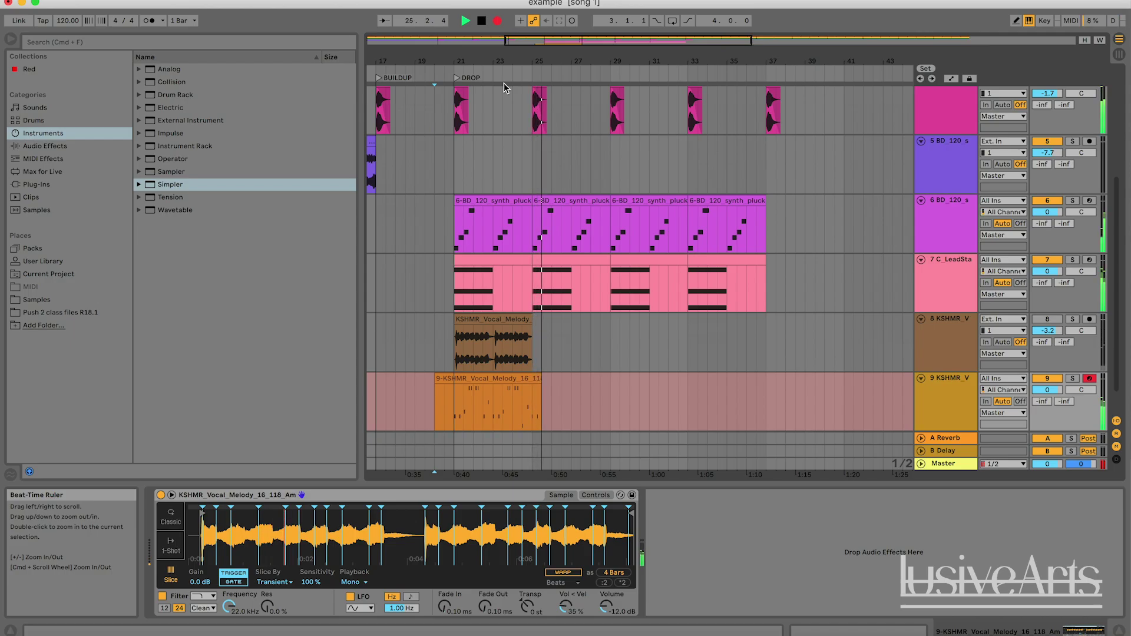
{"action": "key", "text": "space"}
- Trim both ends of the recorded clip on track 9 so it spans bars 21 to 25
{"action": "left_click", "coordinate": [595, 401]}
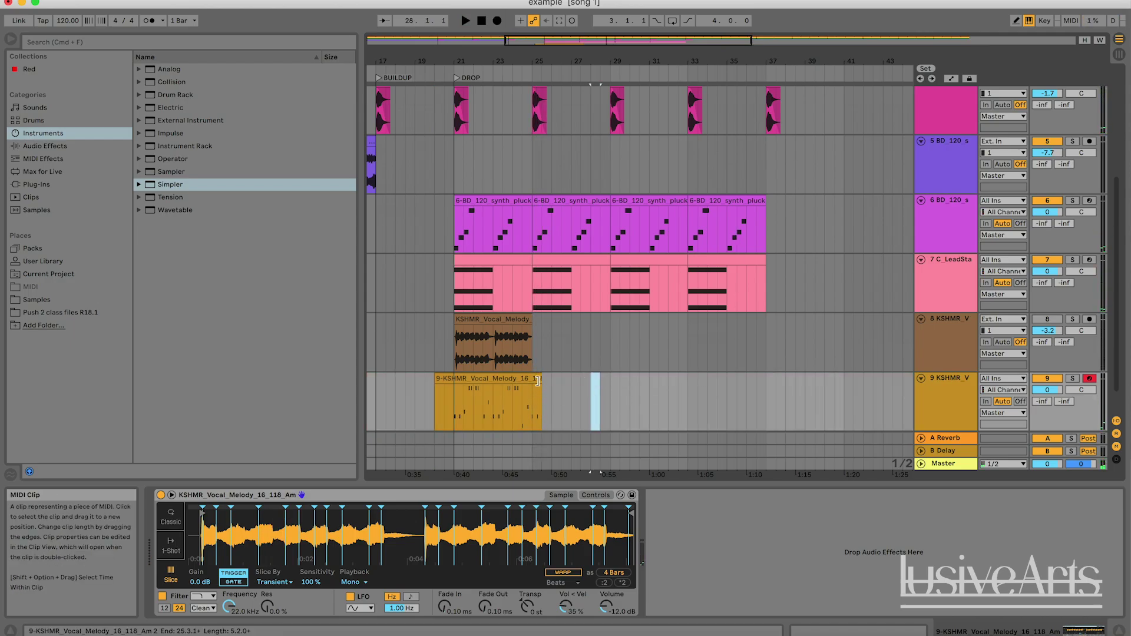
{"action": "left_click_drag", "start_coordinate": [542, 395], "coordinate": [531, 383]}
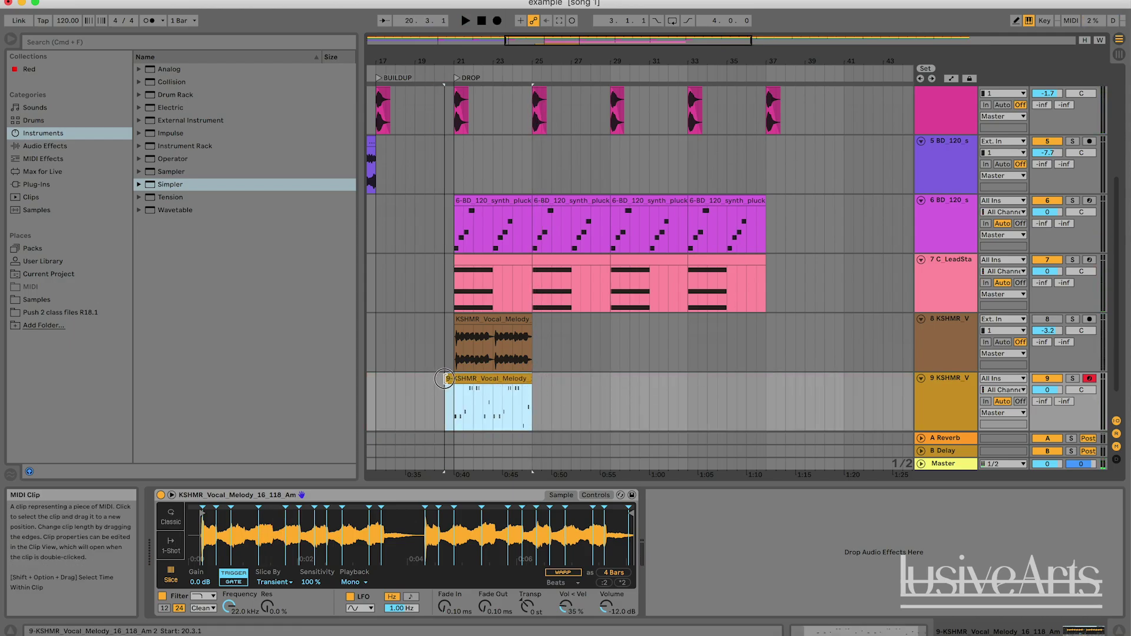
{"action": "left_click_drag", "start_coordinate": [435, 389], "coordinate": [454, 389]}
- Open the trimmed vocal clip's MIDI notes and play the start of the drop while checking their timing
{"action": "double_click", "coordinate": [464, 378]}
{"action": "key", "text": "space"}
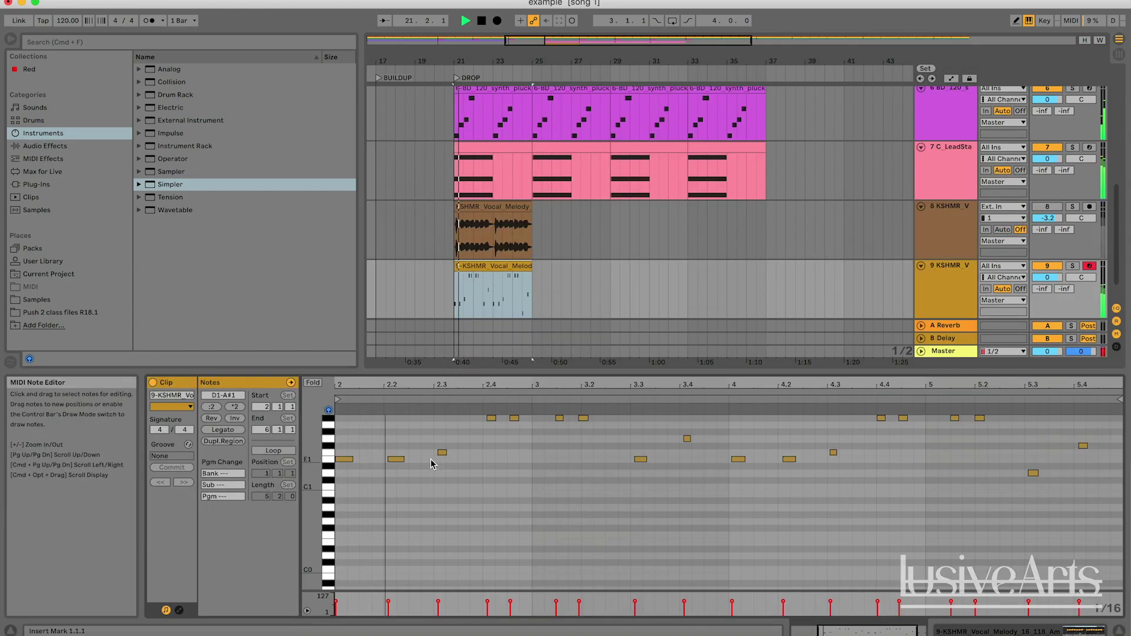
{"action": "scroll", "coordinate": [596, 530], "scroll_direction": "up", "scroll_amount": 3}
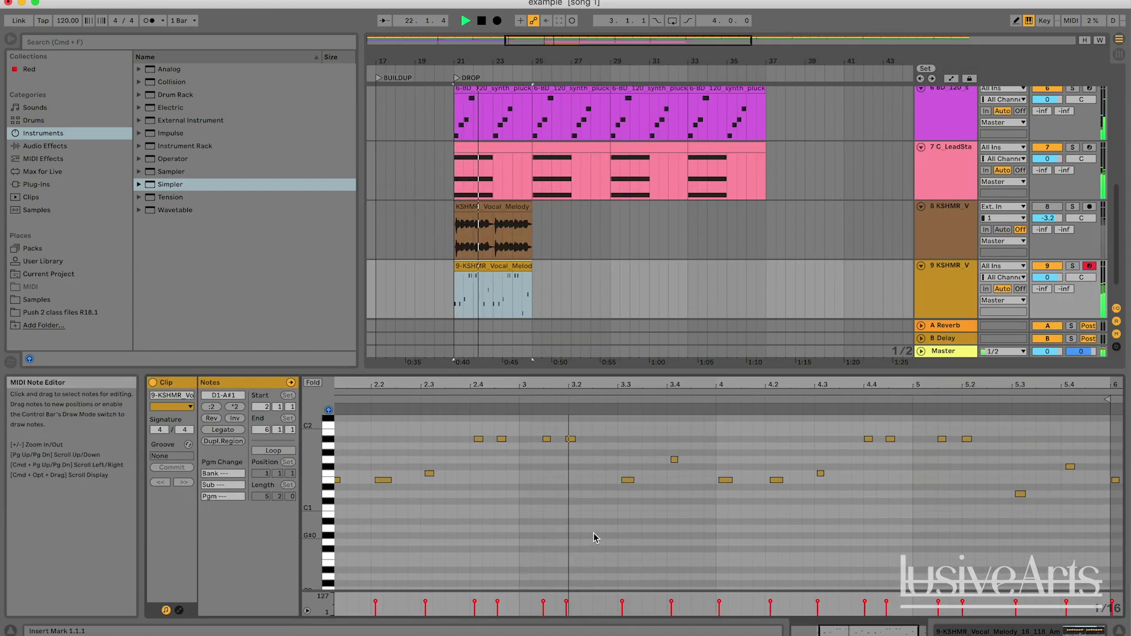
{"action": "scroll", "coordinate": [596, 524], "scroll_direction": "up", "scroll_amount": 1}
{"action": "scroll", "coordinate": [597, 524], "scroll_direction": "right", "scroll_amount": 1}
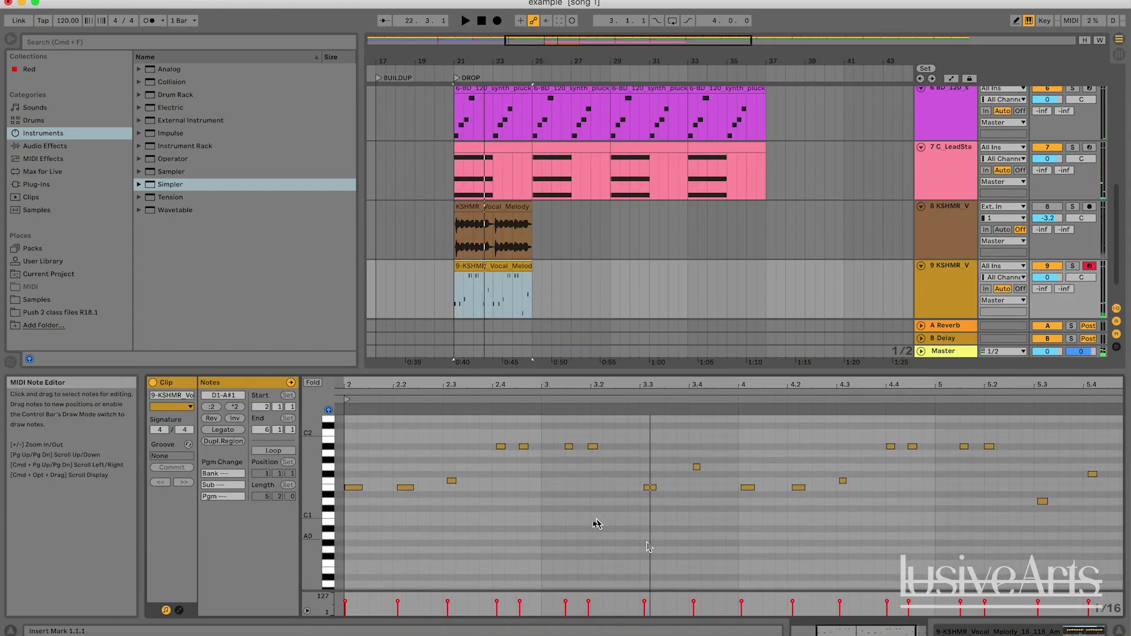
{"action": "key", "text": "space"}
- Quantize all notes in the vocal clip to the grid and duplicate the clip to bars 25 to 29
{"action": "left_click_drag", "start_coordinate": [1110, 544], "coordinate": [313, 310]}
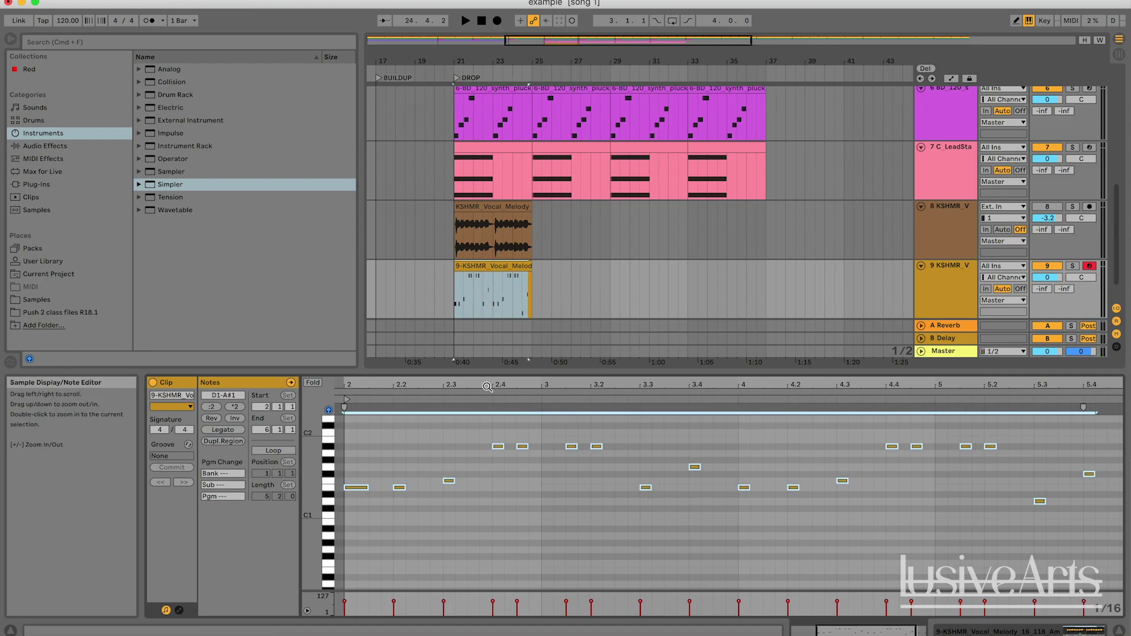
{"action": "key", "text": "space"}
{"action": "left_click", "coordinate": [580, 498]}
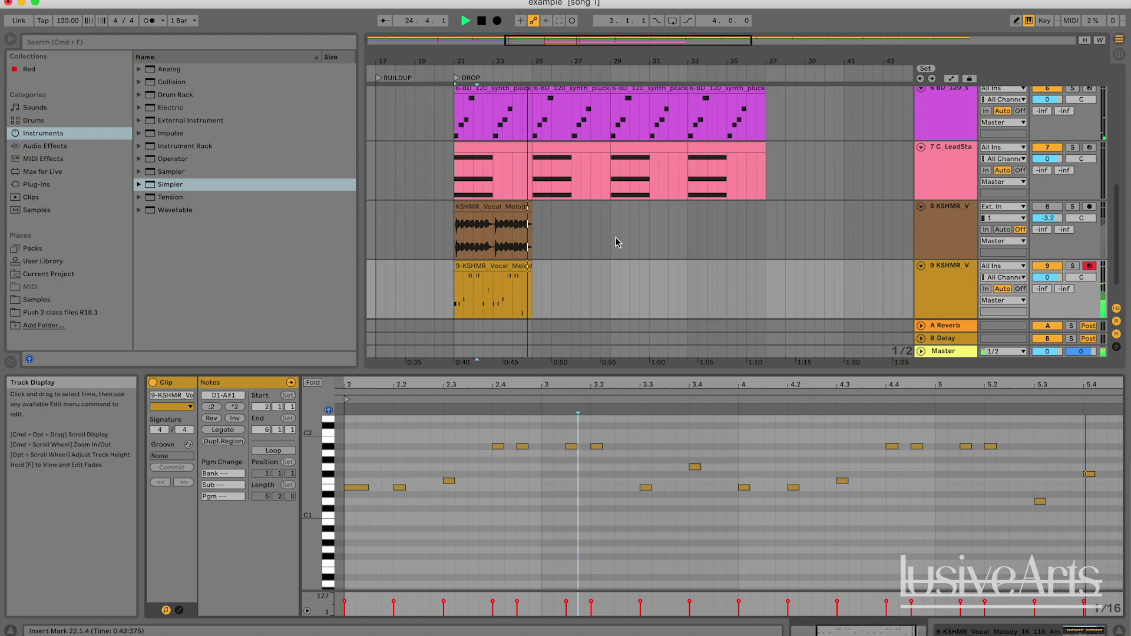
{"action": "key", "text": "super+d"}
{"action": "key", "text": "space"}
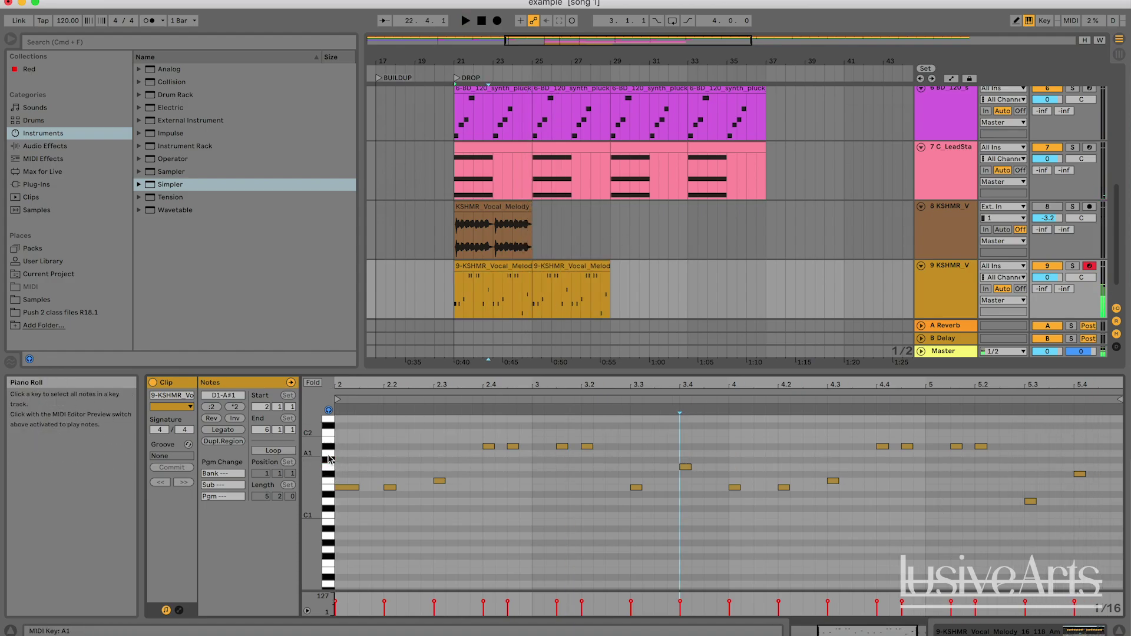
- Audition slice pitches and raise the note at 3.4 in the first vocal clip to G#1, checking it in playback
{"action": "left_click", "coordinate": [328, 459]}
{"action": "key", "text": "space"}
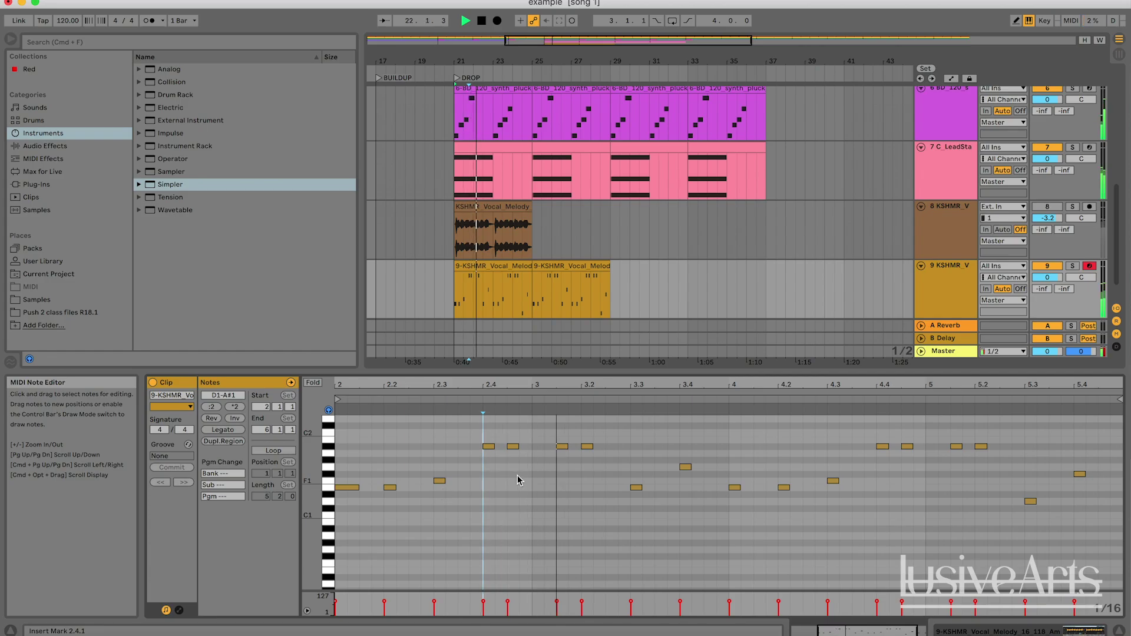
{"action": "key", "text": "space"}
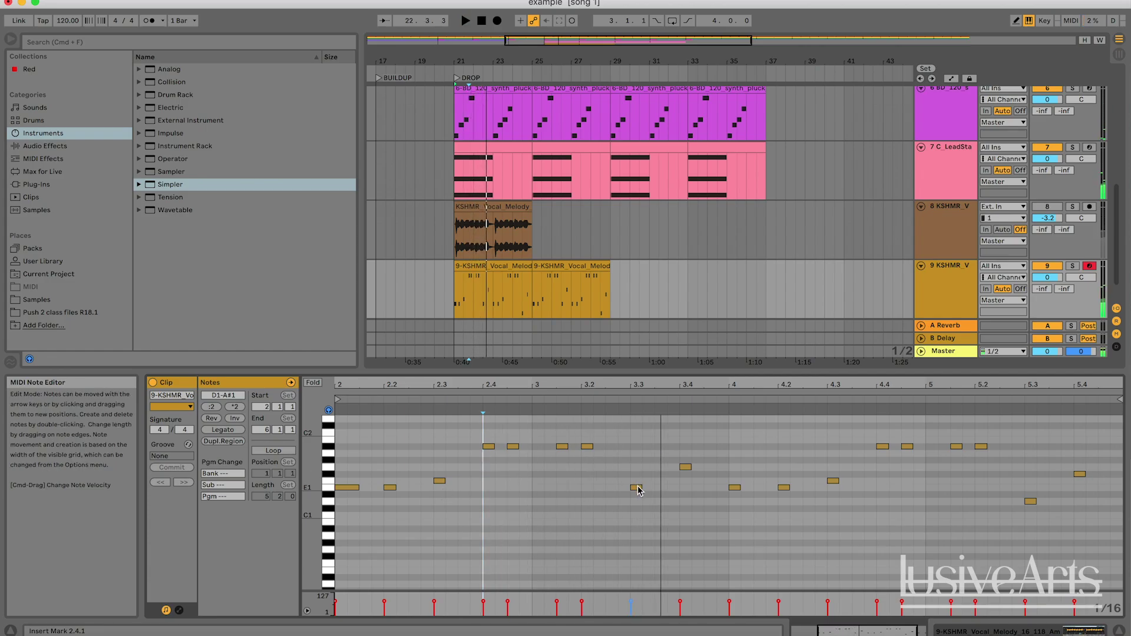
{"action": "left_click", "coordinate": [685, 467]}
{"action": "left_click", "coordinate": [730, 460]}
{"action": "key", "text": "space"}
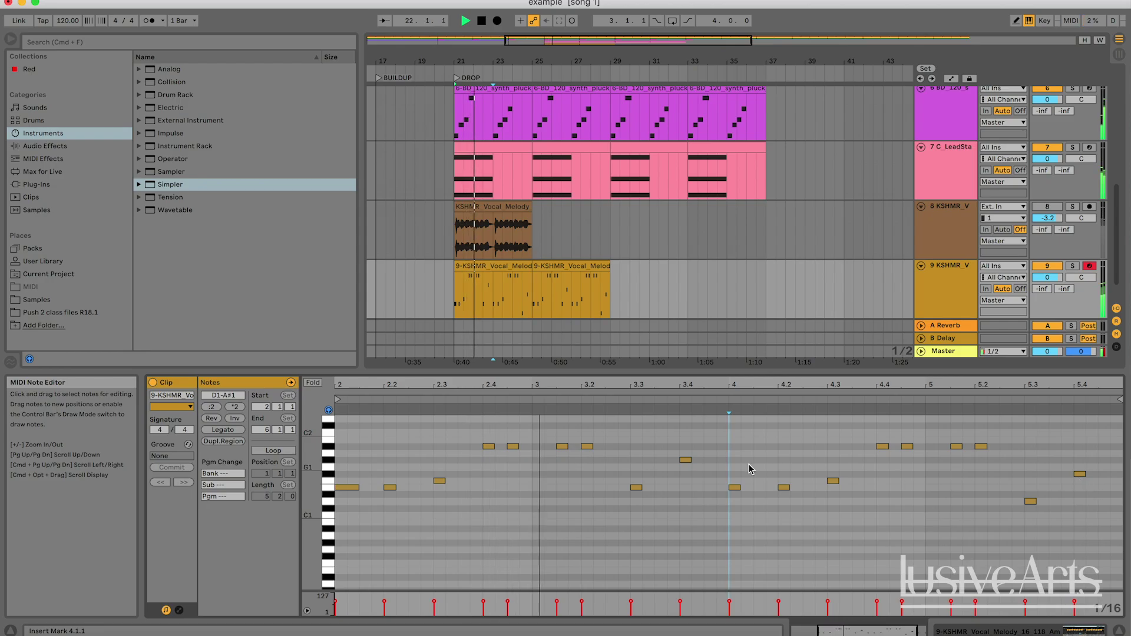
{"action": "key", "text": "space"}
- Lengthen the G#1 note at 3.4 so it ends at bar 4, and play the drop from bar 21
{"action": "left_click", "coordinate": [686, 459]}
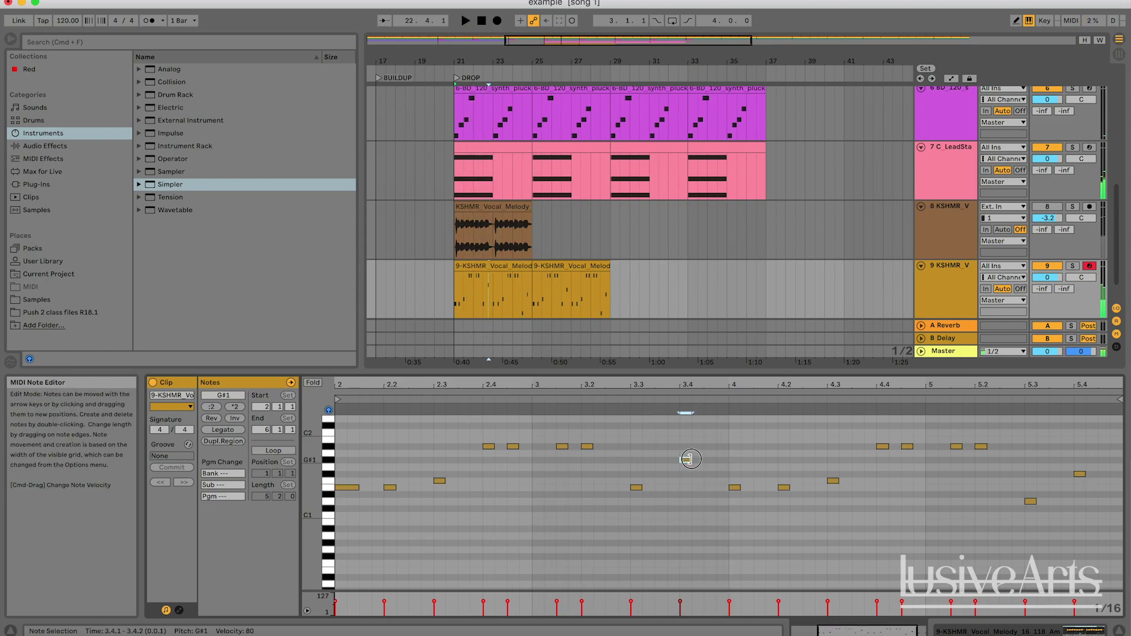
{"action": "left_click", "coordinate": [713, 443]}
{"action": "key", "text": "space"}
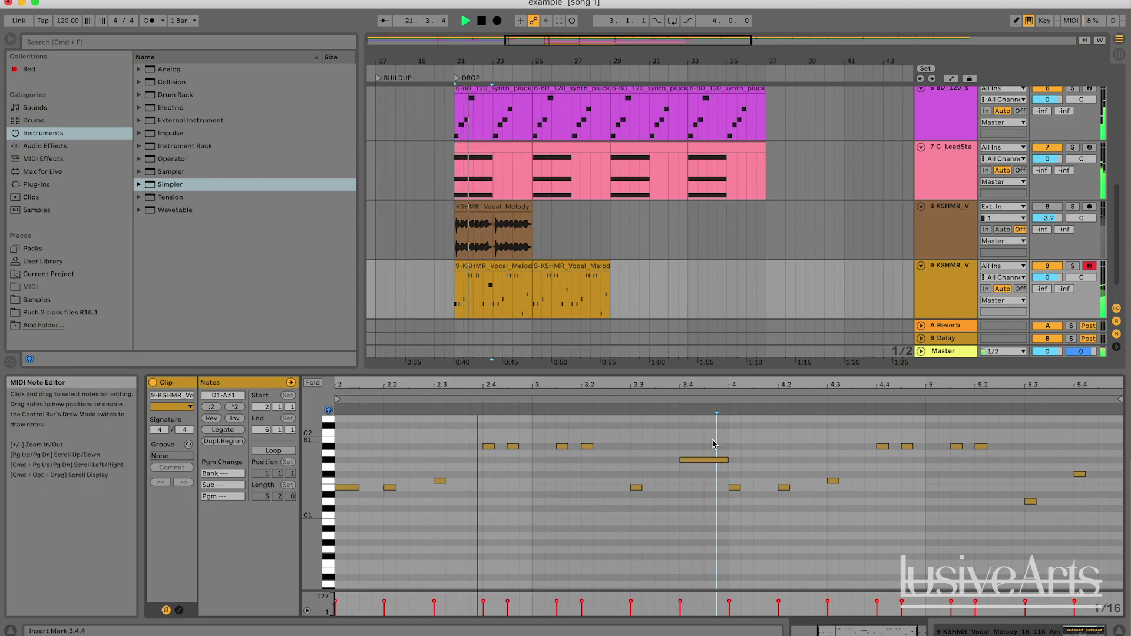
{"action": "left_click", "coordinate": [697, 301]}
{"action": "key", "text": "space"}
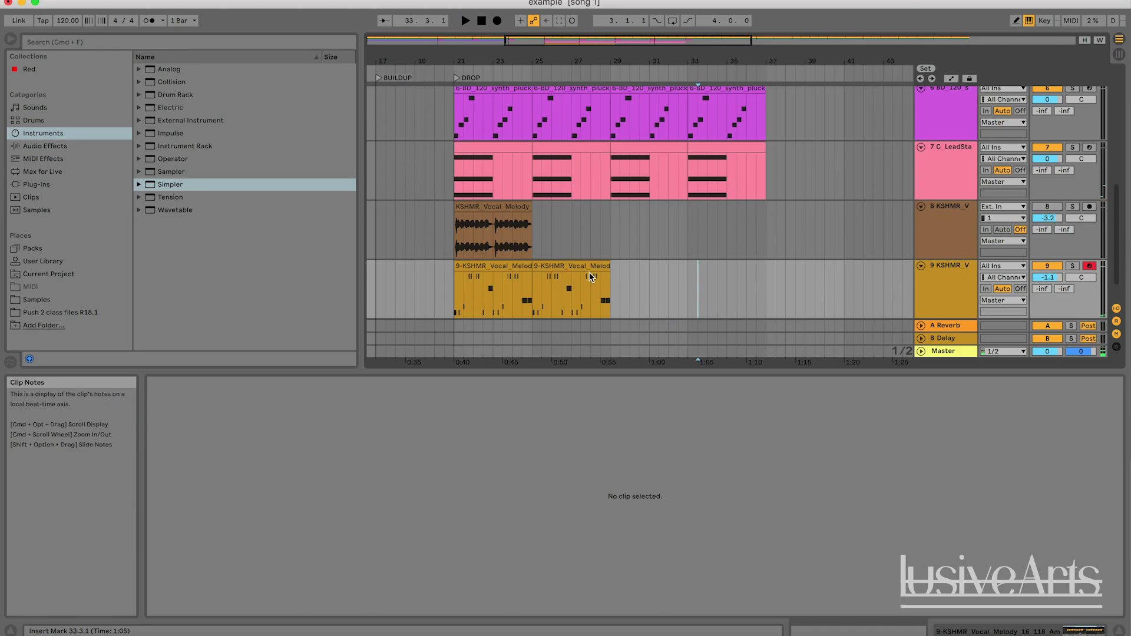
- Look over all tracks of the arrangement around the drop and the bars following it
{"action": "left_click", "coordinate": [598, 287]}
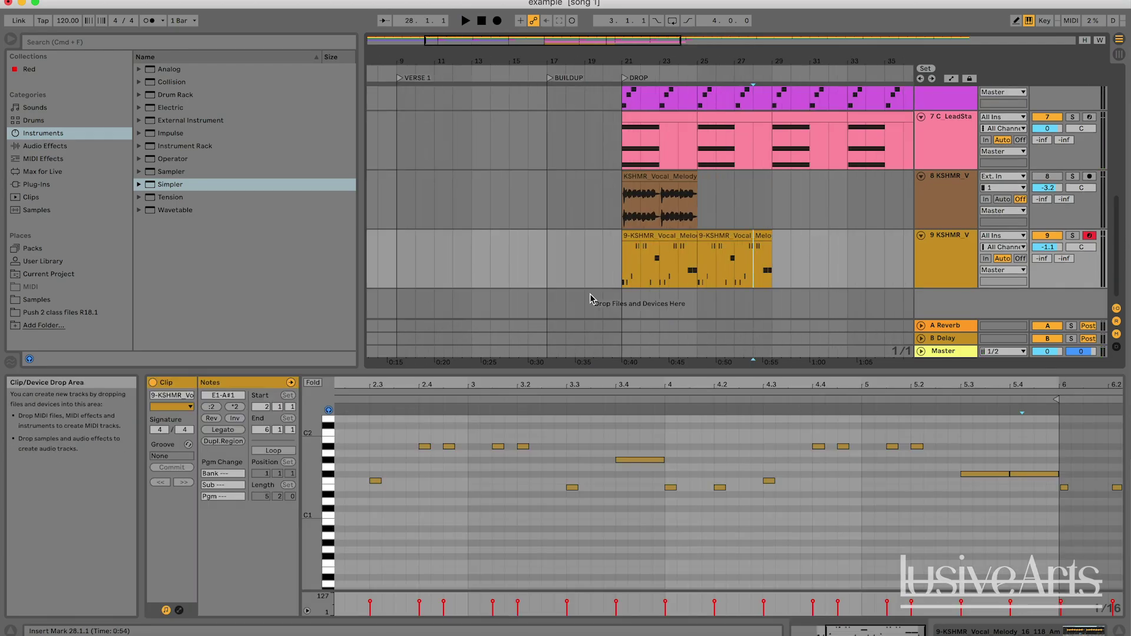
{"action": "scroll", "coordinate": [824, 206], "scroll_direction": "up", "scroll_amount": 5}
{"action": "scroll", "coordinate": [824, 207], "scroll_direction": "right", "scroll_amount": 3}
{"action": "scroll", "coordinate": [824, 209], "scroll_direction": "up", "scroll_amount": 3}
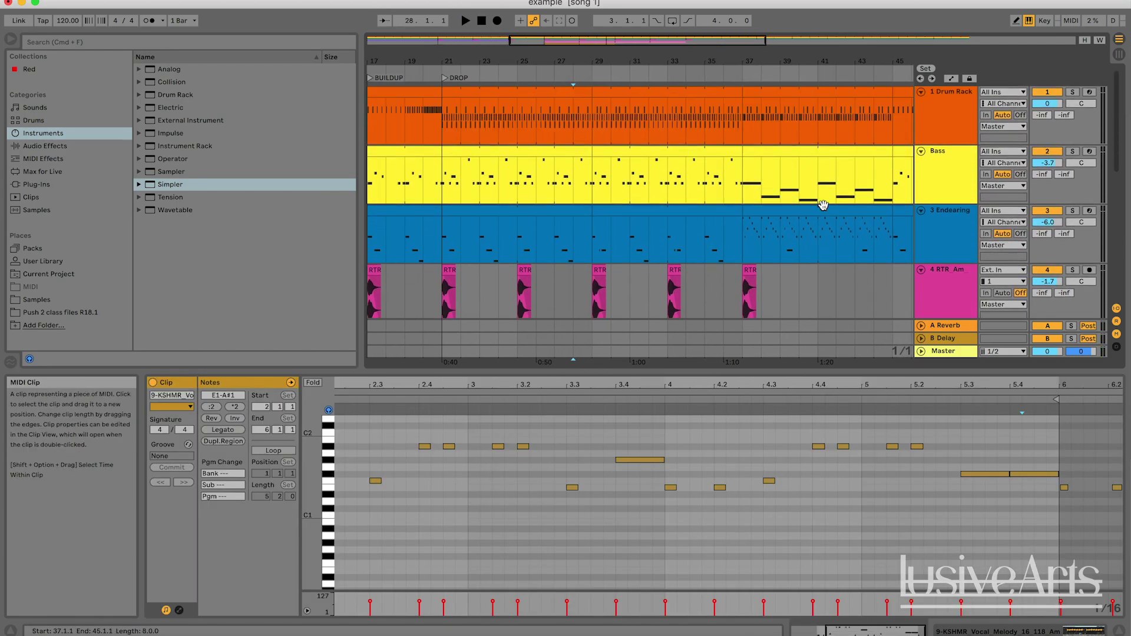
{"action": "scroll", "coordinate": [825, 209], "scroll_direction": "down", "scroll_amount": 8}
{"action": "scroll", "coordinate": [825, 209], "scroll_direction": "up", "scroll_amount": 3}
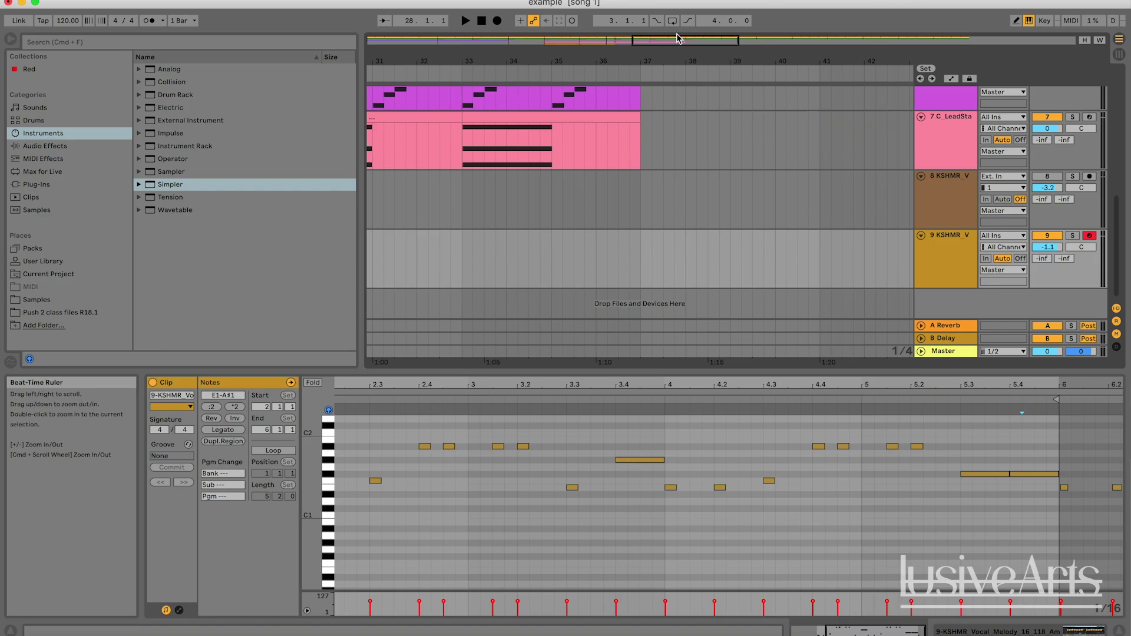
{"action": "scroll", "coordinate": [601, 206], "scroll_direction": "down", "scroll_amount": 6}
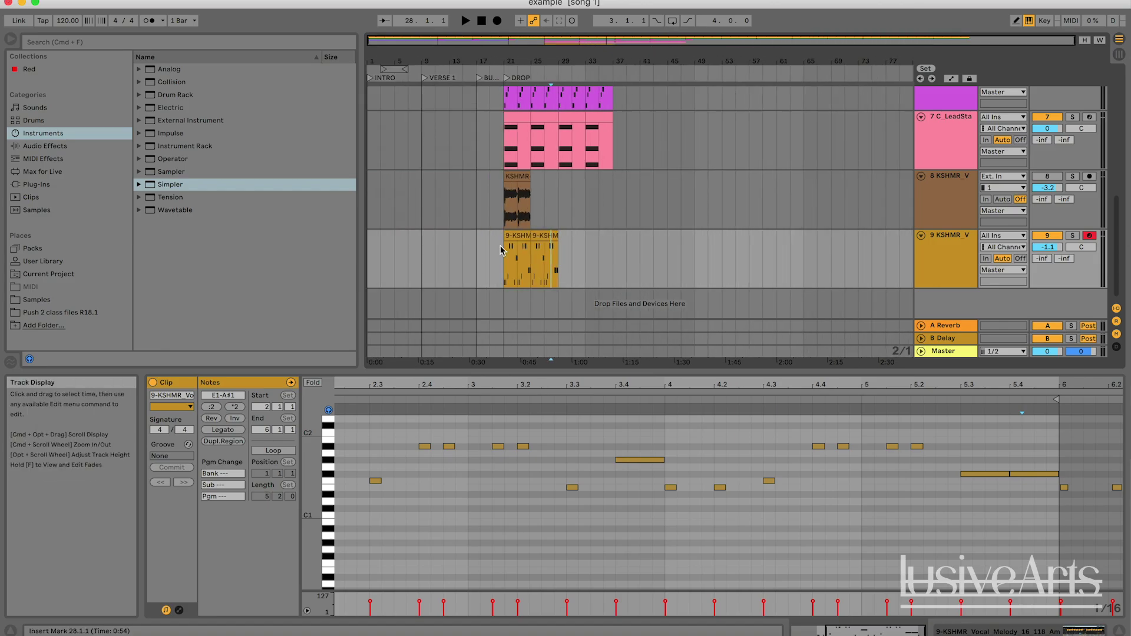
{"action": "scroll", "coordinate": [500, 250], "scroll_direction": "up", "scroll_amount": 4}
- Activate track 8, mute track 9, and play the original vocal clip in the drop from bar 21
{"action": "left_click", "coordinate": [512, 282]}
{"action": "key", "text": "space"}
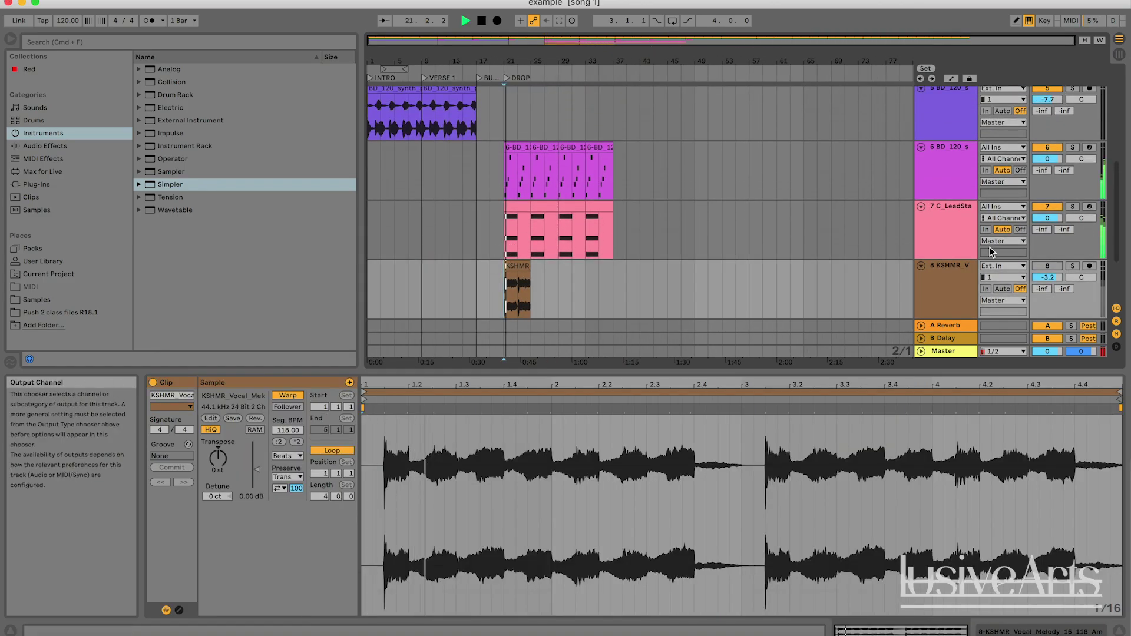
{"action": "scroll", "coordinate": [990, 246], "scroll_direction": "down", "scroll_amount": 2}
{"action": "key", "text": "space"}
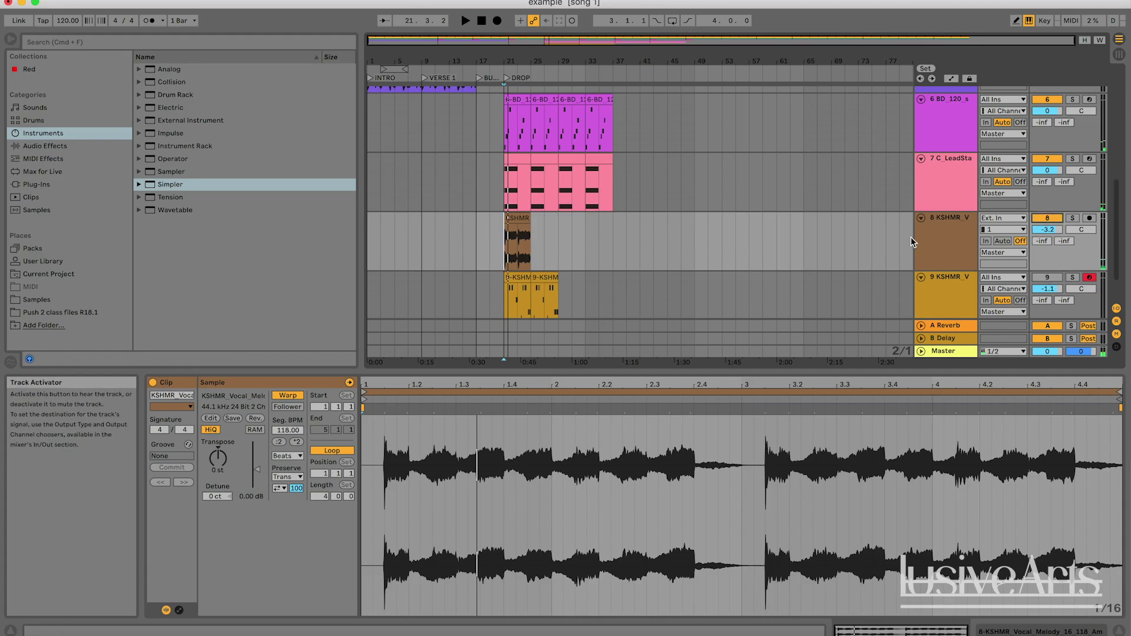
{"action": "left_click", "coordinate": [522, 244]}
{"action": "key", "text": "space"}
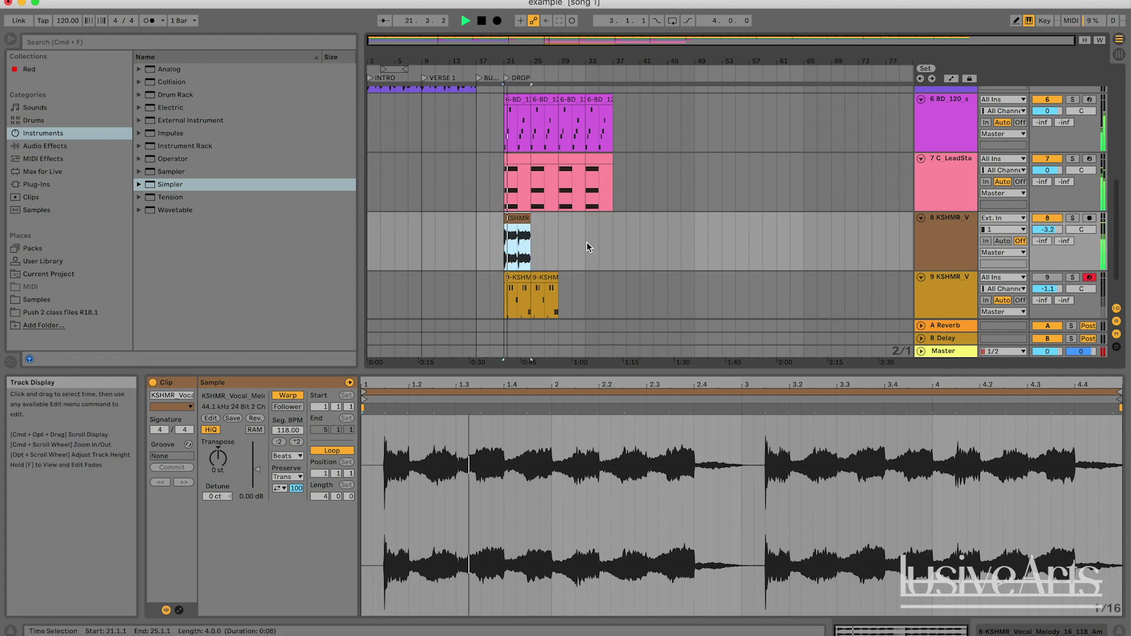
{"action": "scroll", "coordinate": [553, 100], "scroll_direction": "down", "scroll_amount": 2}
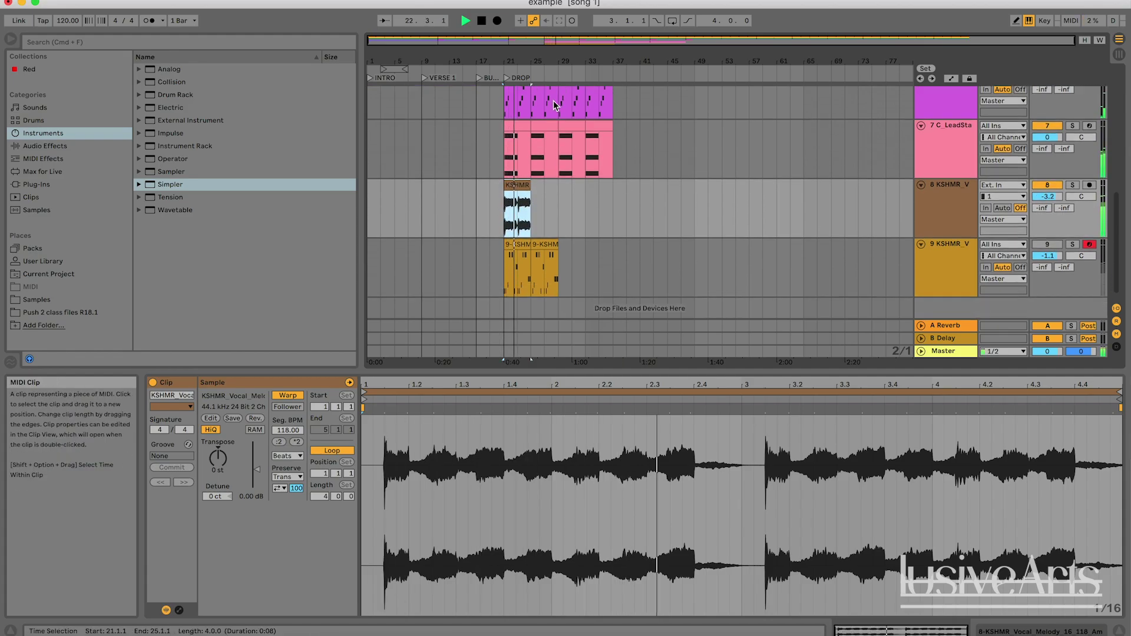
{"action": "mouse_move", "coordinate": [511, 39]}
{"action": "left_mouse_down"}
{"action": "mouse_move", "coordinate": [512, 89]}
{"action": "mouse_move", "coordinate": [511, 53]}
{"action": "left_mouse_up"}
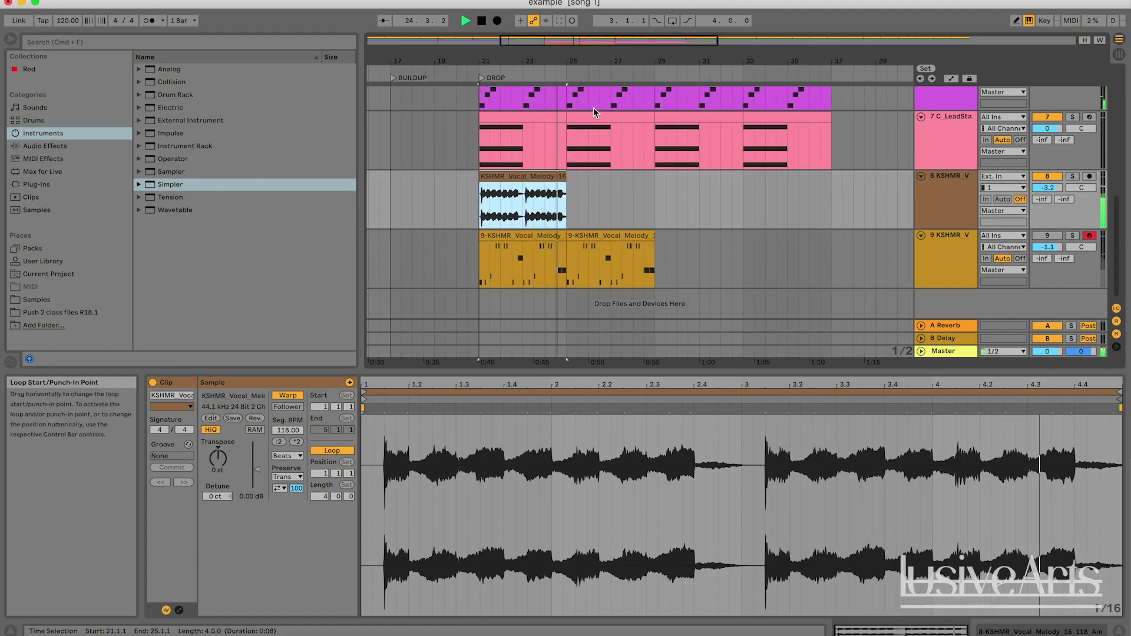
{"action": "key", "text": "space"}
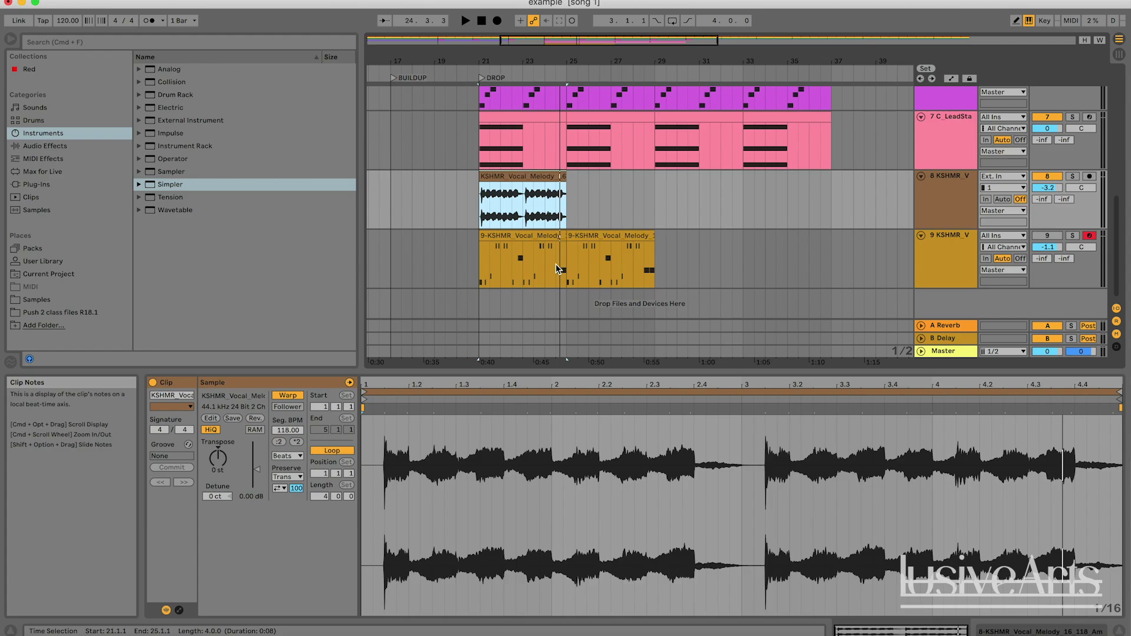
- Mute track 8, reactivate track 9, and play the sliced vocals from bar 25
{"action": "left_click", "coordinate": [585, 203]}
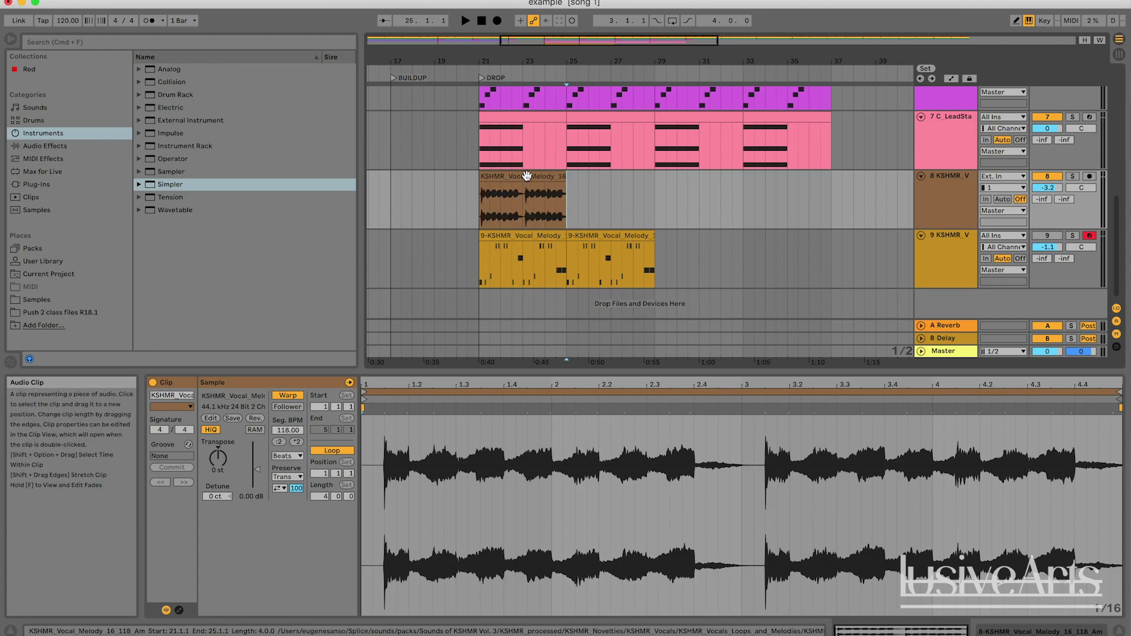
{"action": "left_click", "coordinate": [994, 276]}
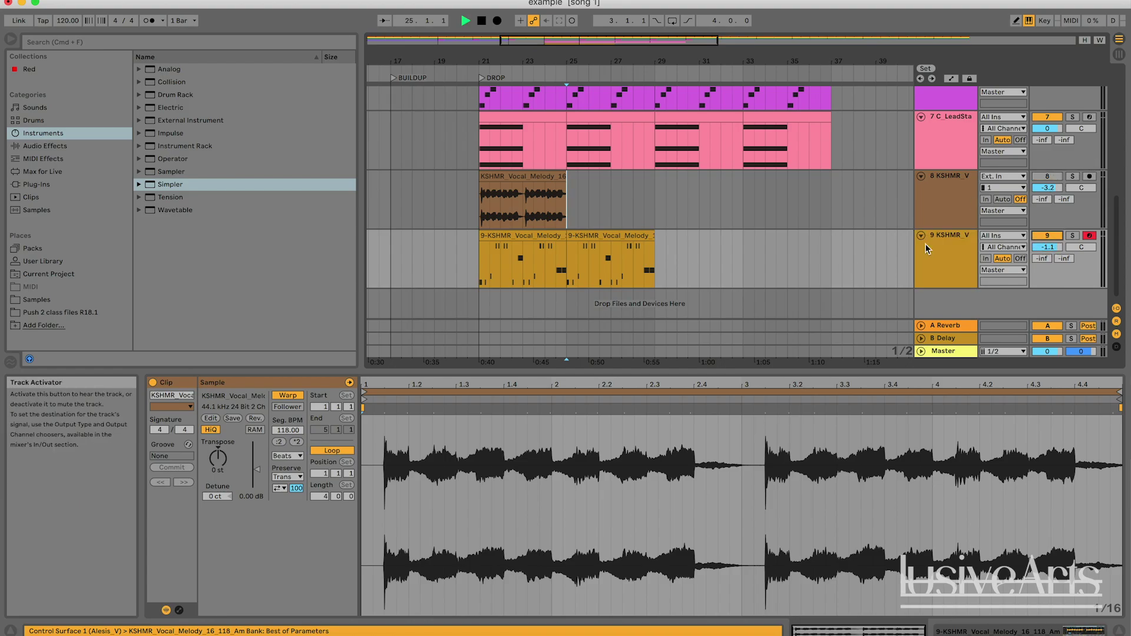
{"action": "key", "text": "space"}
{"action": "left_click", "coordinate": [543, 235]}
{"action": "left_click", "coordinate": [687, 262]}
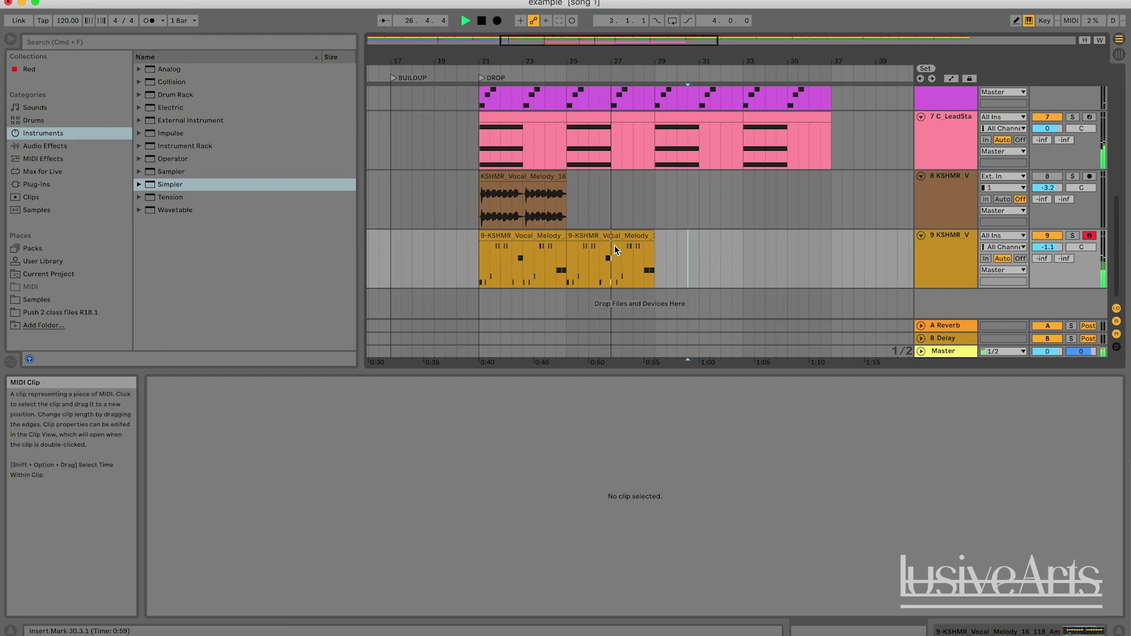
- Duplicate both sliced vocal clips on track 9 so the part fills bars 29 to 37
{"action": "left_click", "coordinate": [586, 239]}
{"action": "left_click", "coordinate": [518, 259], "text": "shift"}
{"action": "key", "text": "super+d"}
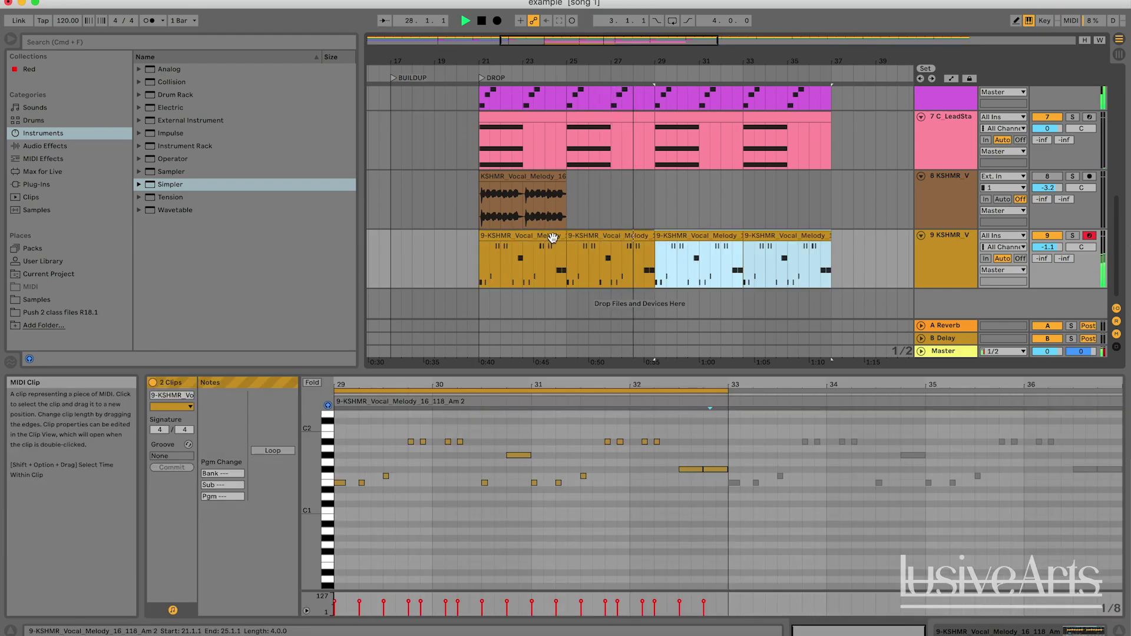
{"action": "left_click", "coordinate": [721, 263]}
{"action": "scroll", "coordinate": [726, 262], "scroll_direction": "up", "scroll_amount": 5}
{"action": "scroll", "coordinate": [726, 262], "scroll_direction": "right", "scroll_amount": 5}
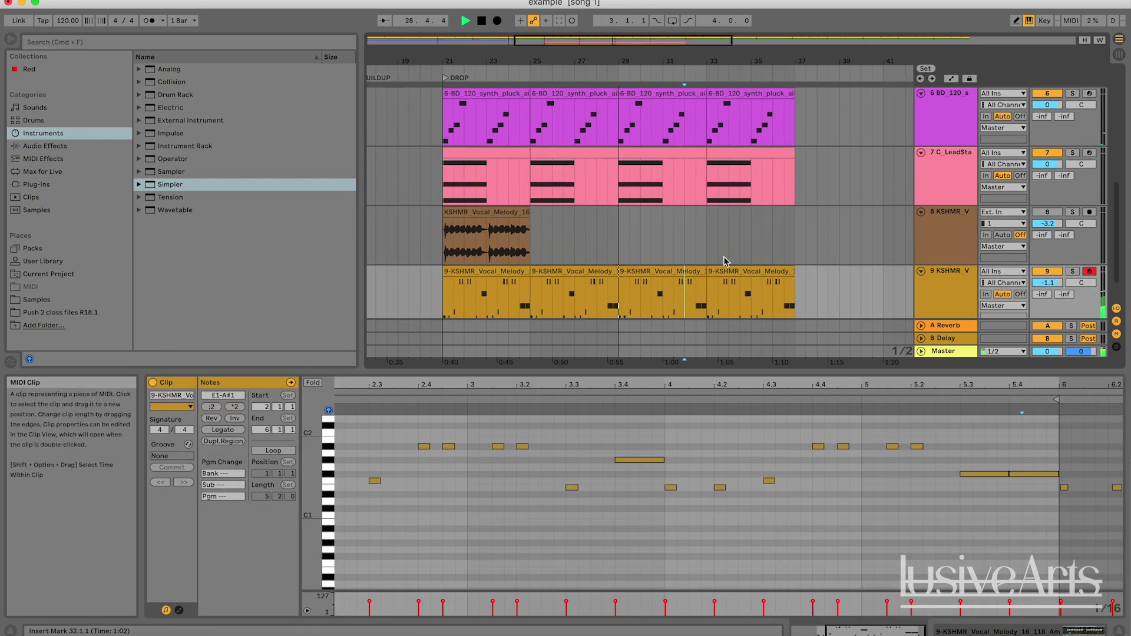
{"action": "scroll", "coordinate": [726, 262], "scroll_direction": "down", "scroll_amount": 3}
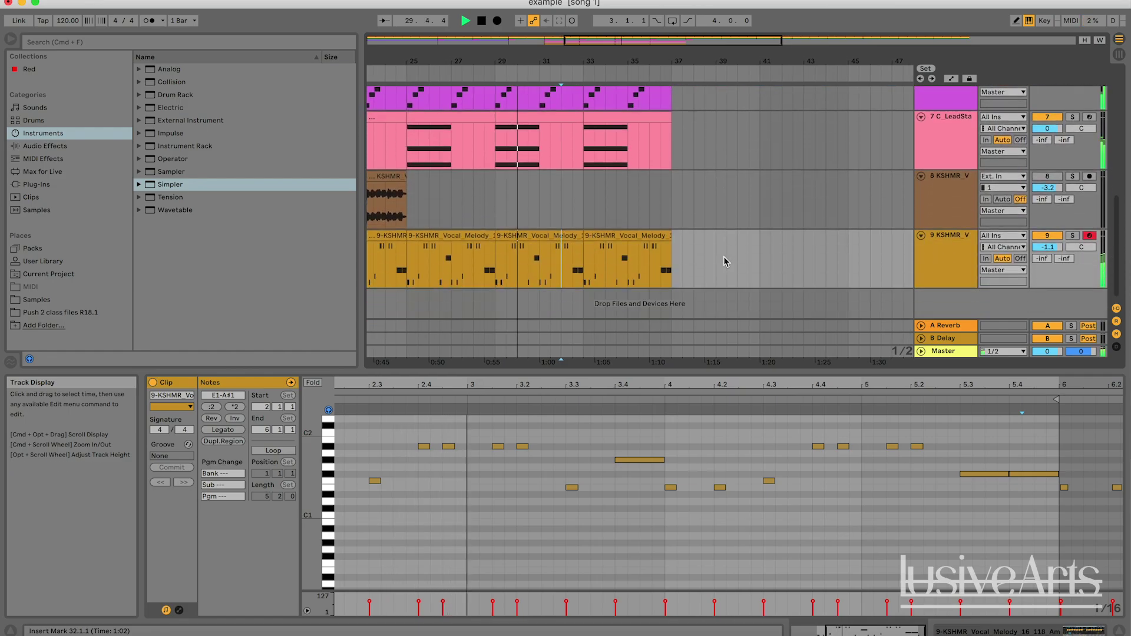
{"action": "scroll", "coordinate": [726, 259], "scroll_direction": "left", "scroll_amount": 1}
- In the vocal clip starting at bar 29, lower the four notes between 2.4 and 3.2 to G#1
{"action": "left_click", "coordinate": [560, 248]}
{"action": "key", "text": "space"}
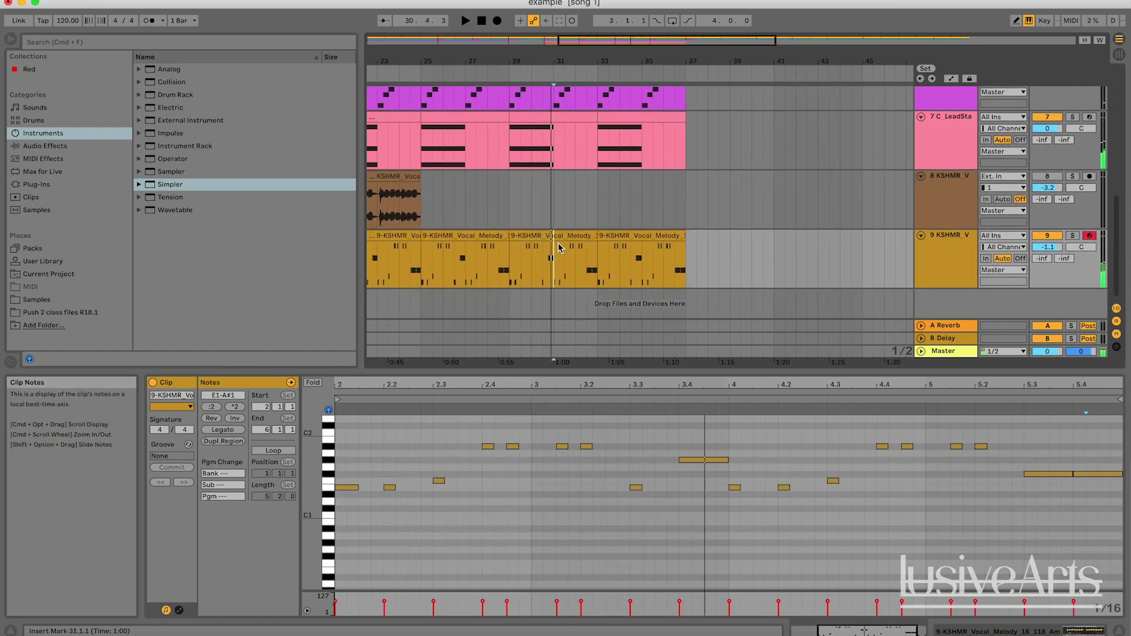
{"action": "left_click", "coordinate": [555, 253]}
{"action": "left_click", "coordinate": [596, 443]}
{"action": "left_click_drag", "start_coordinate": [596, 443], "coordinate": [444, 437]}
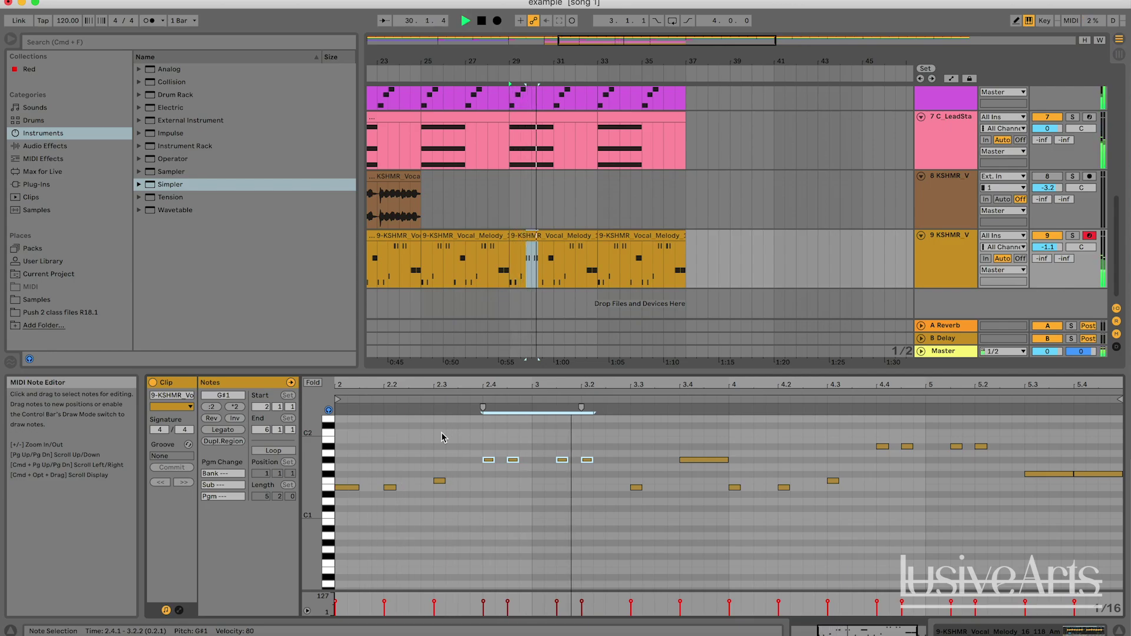
- Raise the four selected notes between 2.4 and 3.2 in the bar 29 vocal clip to C#2
{"action": "key", "text": "Up"}
{"action": "key", "text": "Up"}
{"action": "key", "text": "Up"}
{"action": "key", "text": "Up"}
{"action": "key", "text": "Up"}
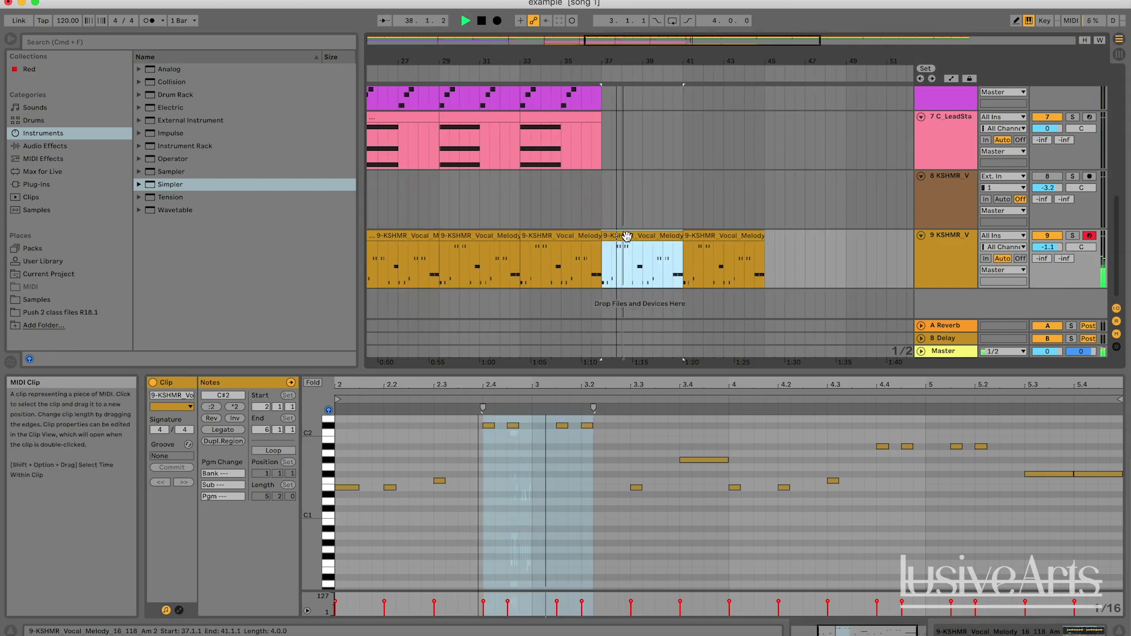
- Restart playback from bar 36 to hear the transition into the vocal clips at bar 37
{"action": "key", "text": "space"}
{"action": "left_click", "coordinate": [602, 268]}
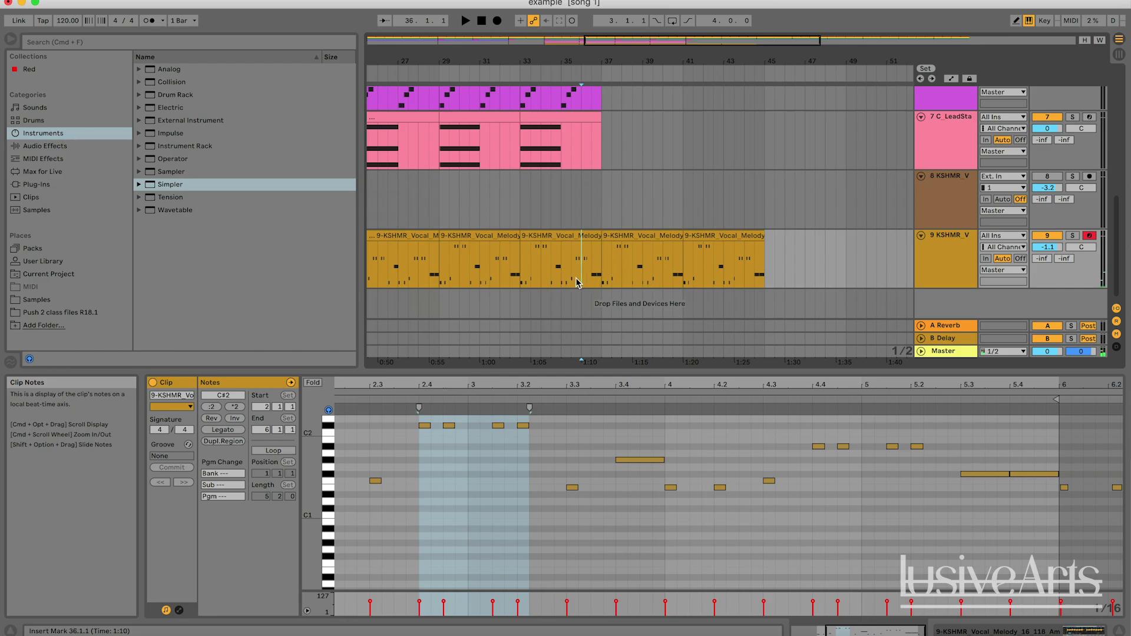
{"action": "key", "text": "space"}
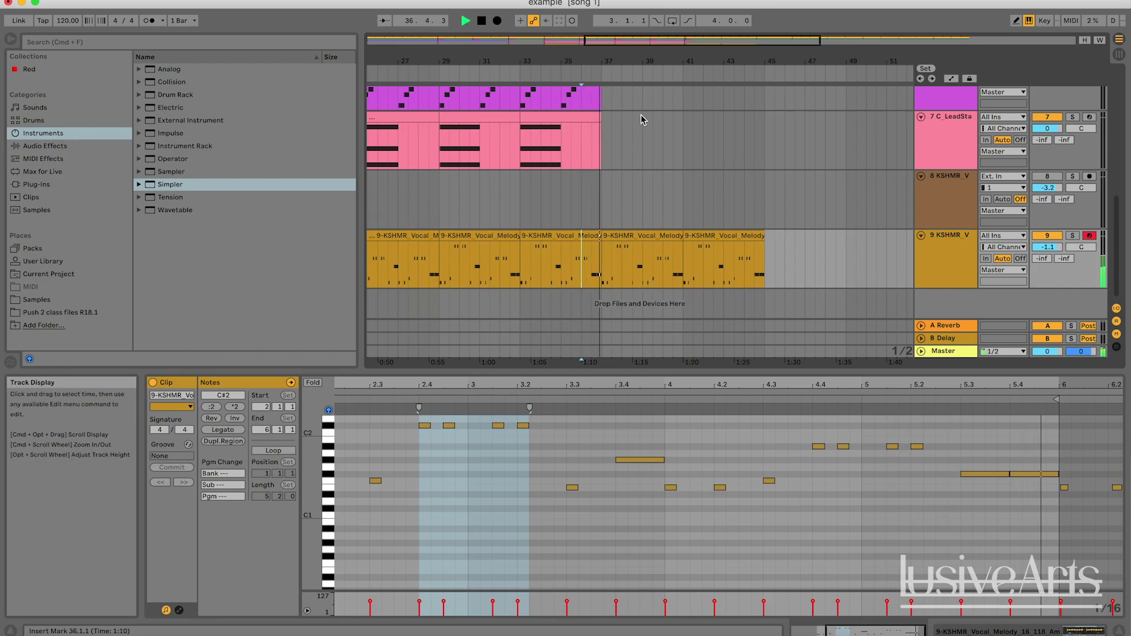
- Add a locator named BREAK at bar 37 of the arrangement
{"action": "left_click_drag", "start_coordinate": [661, 40], "coordinate": [635, 165]}
{"action": "scroll", "coordinate": [635, 165], "scroll_direction": "up", "scroll_amount": 10}
{"action": "right_click", "coordinate": [549, 74]}
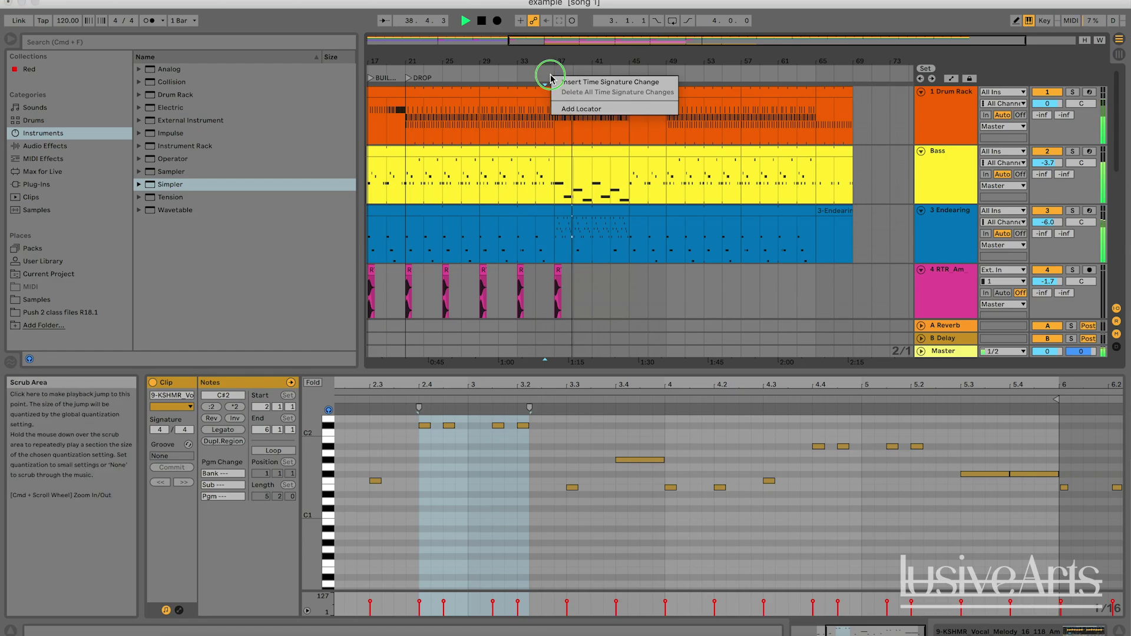
{"action": "left_click", "coordinate": [580, 108]}
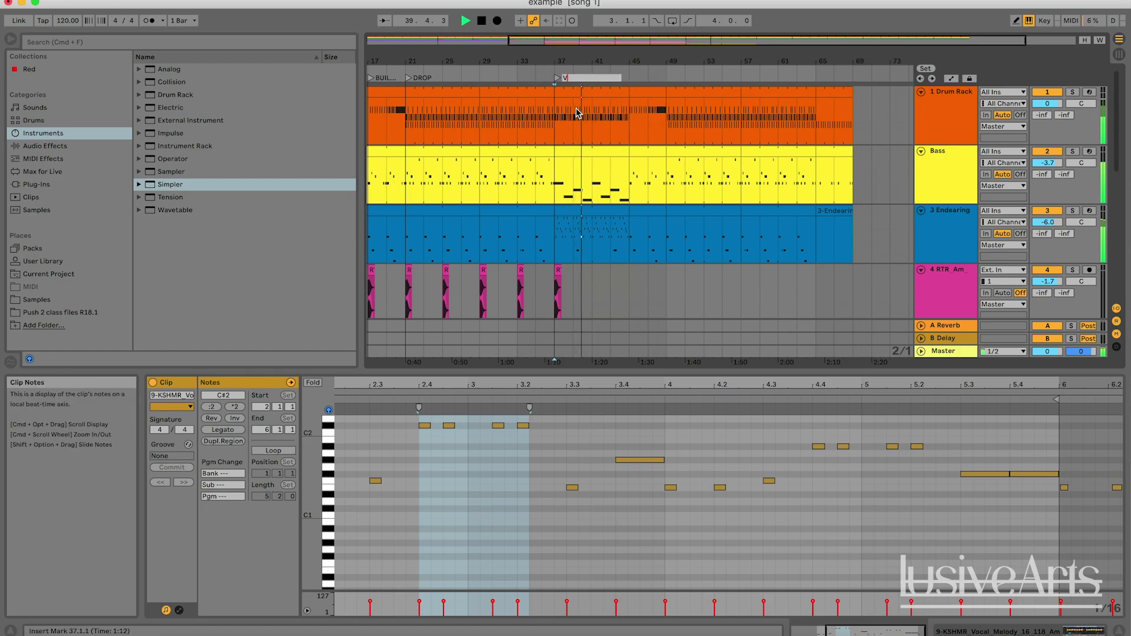
{"action": "key", "text": "Return"}
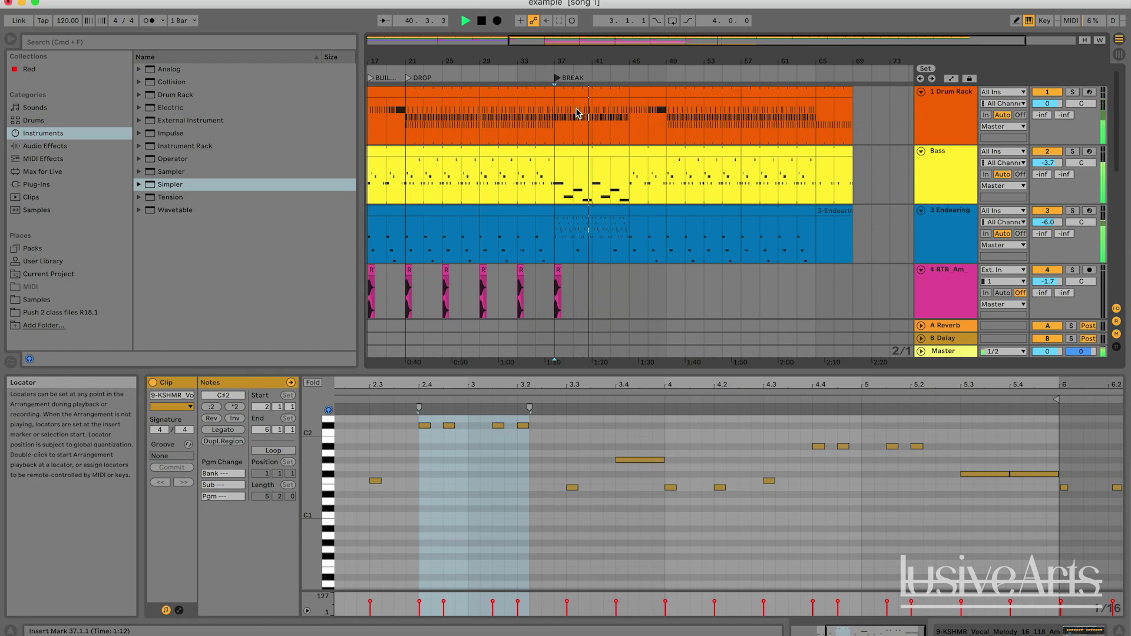
{"action": "left_click", "coordinate": [554, 81]}
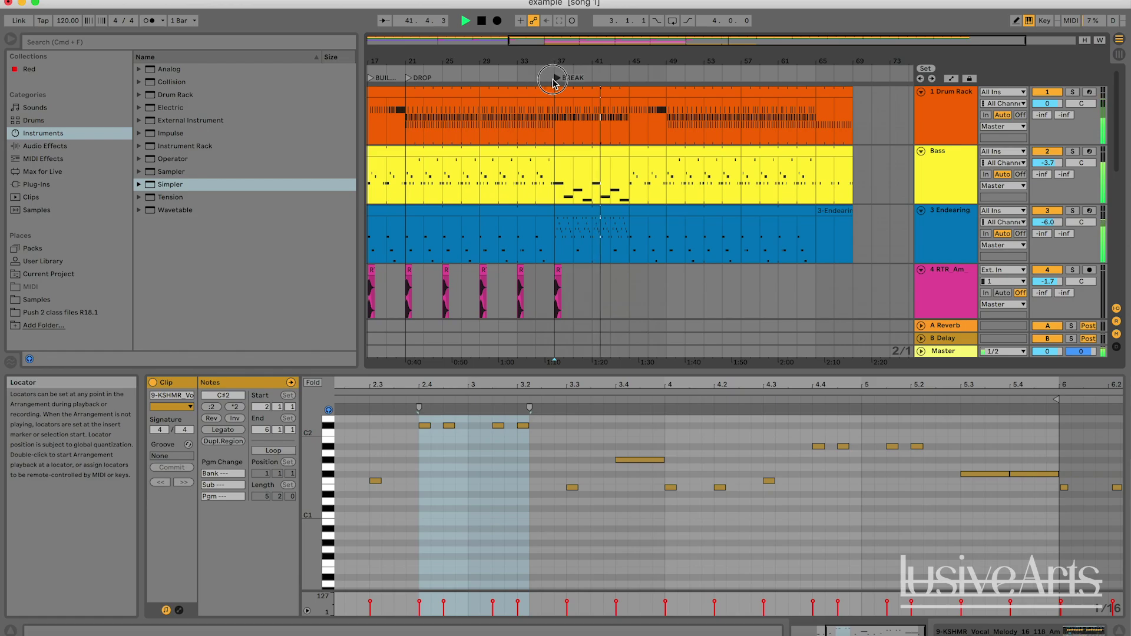
- Stop playback and copy the sliced vocal clip at bar 21 on track 9 to bar 1
{"action": "scroll", "coordinate": [592, 164], "scroll_direction": "down", "scroll_amount": 5}
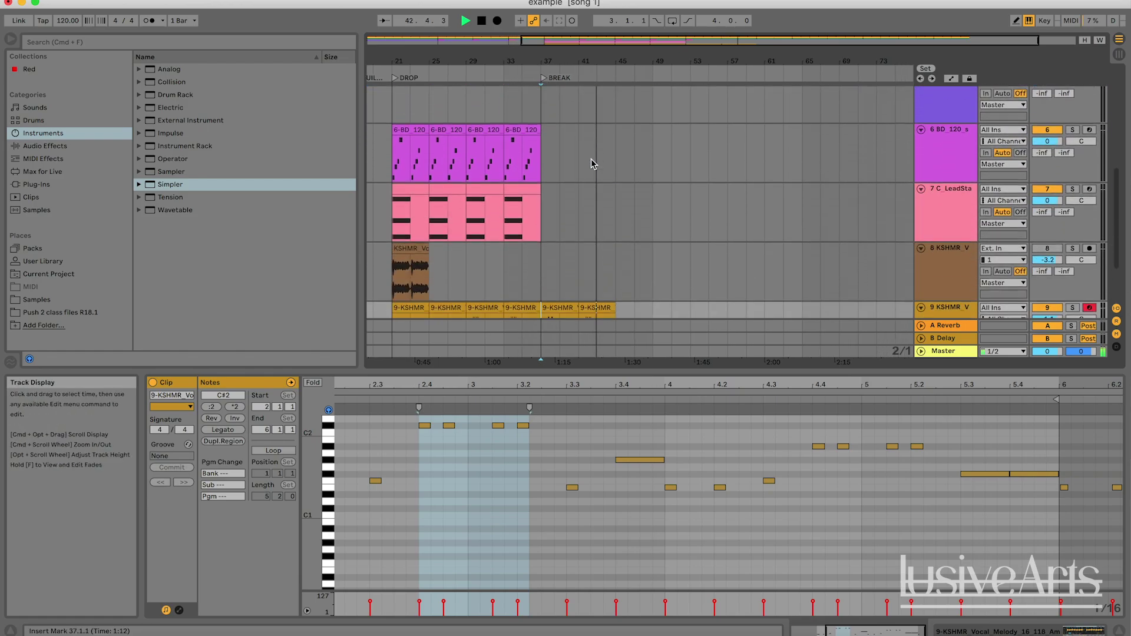
{"action": "scroll", "coordinate": [592, 164], "scroll_direction": "down", "scroll_amount": 3}
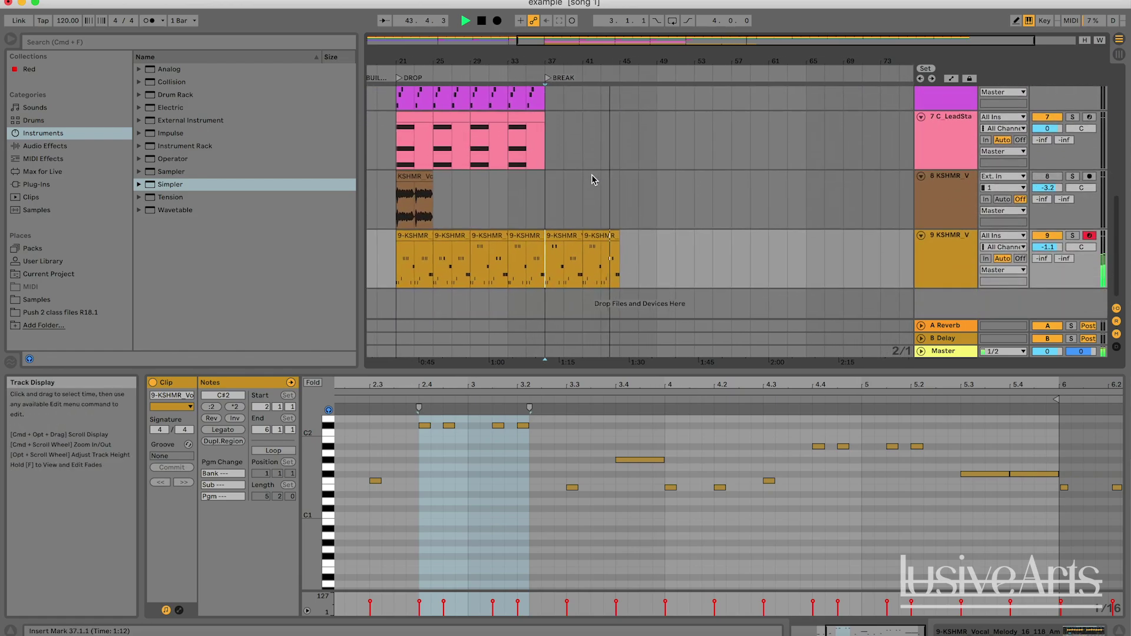
{"action": "left_click", "coordinate": [599, 242]}
{"action": "key", "text": "space"}
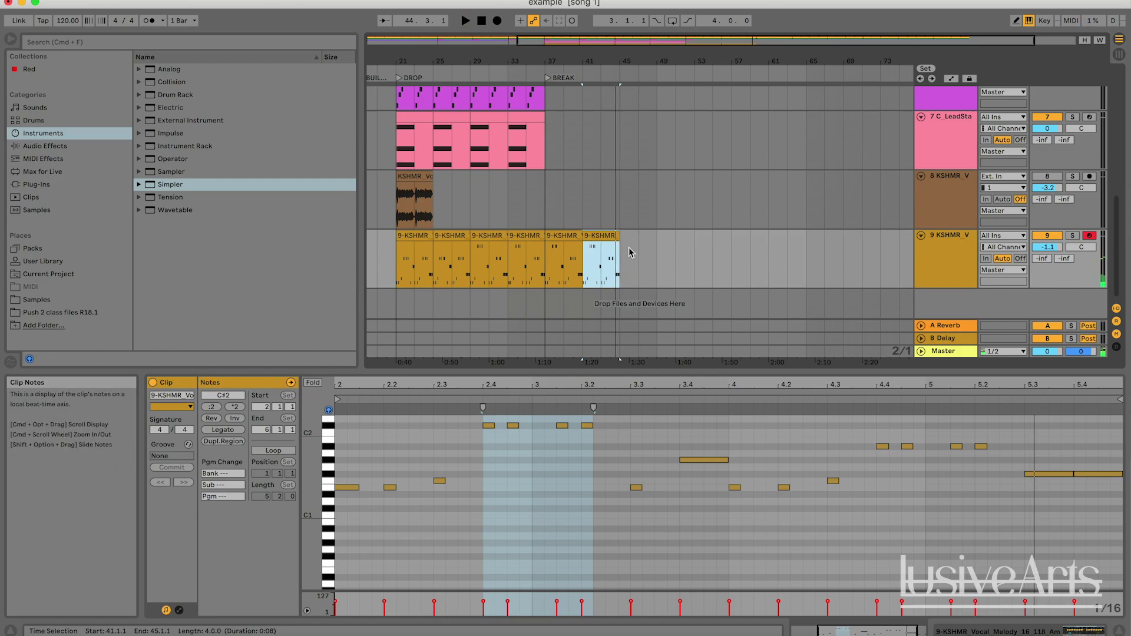
{"action": "left_click", "coordinate": [625, 268]}
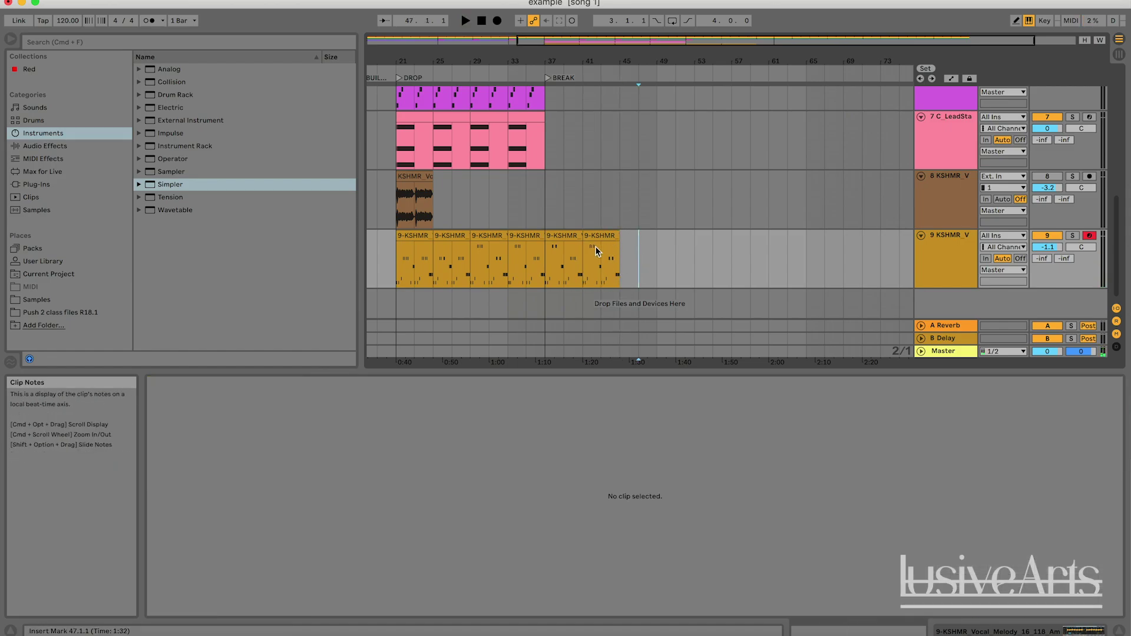
{"action": "left_click", "coordinate": [607, 249]}
{"action": "scroll", "coordinate": [606, 253], "scroll_direction": "up", "scroll_amount": 5}
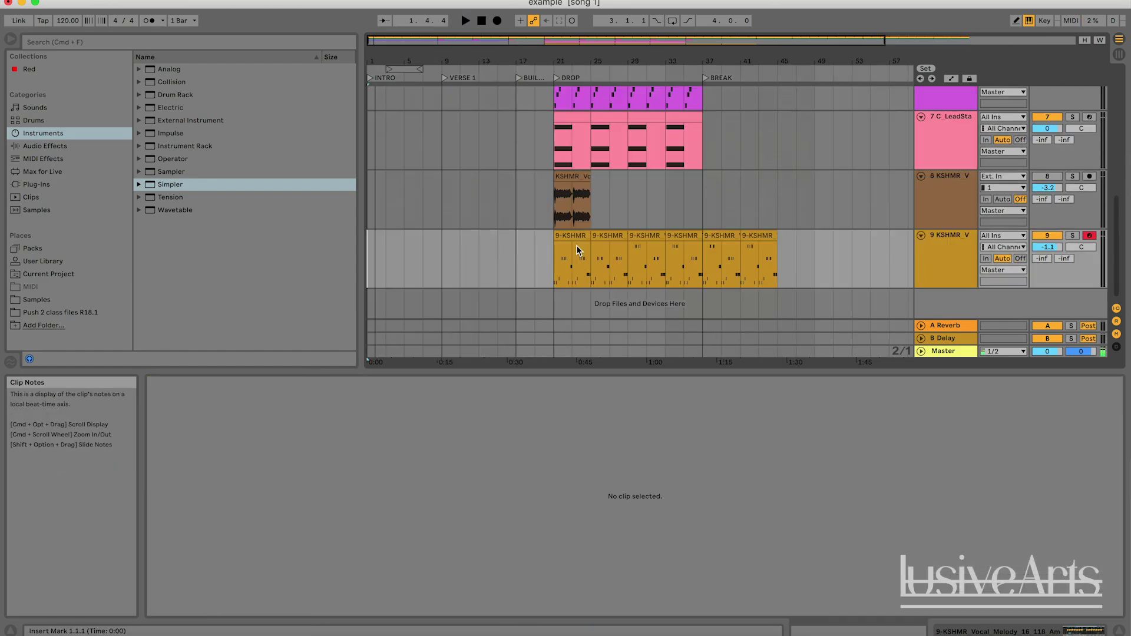
{"action": "left_click", "coordinate": [576, 249]}
{"action": "scroll", "coordinate": [559, 244], "scroll_direction": "right", "scroll_amount": 5}
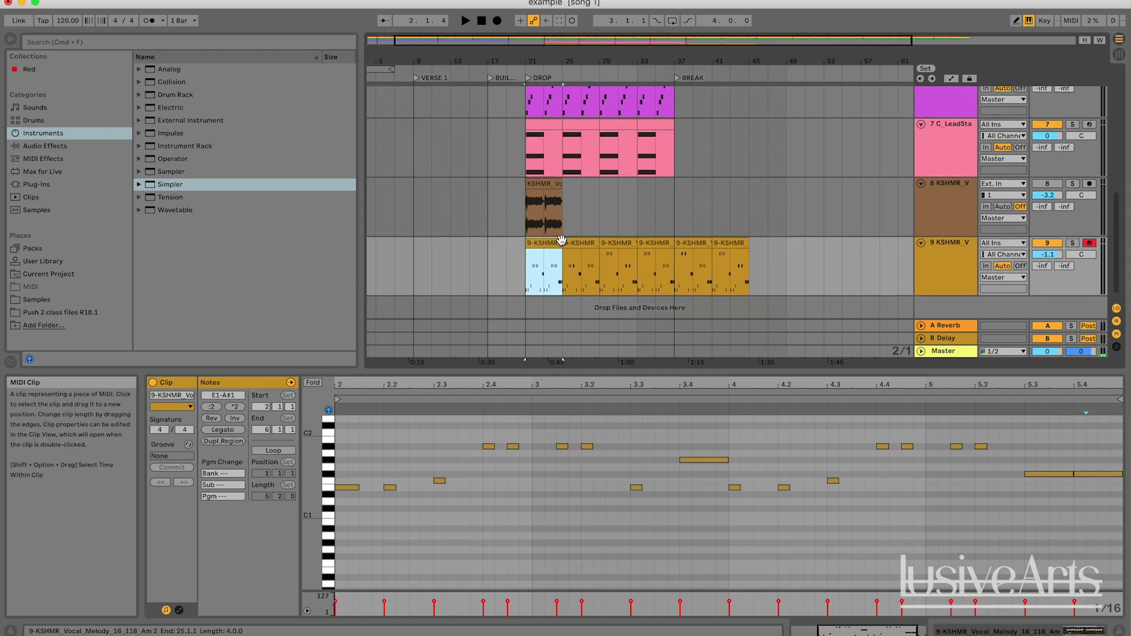
{"action": "scroll", "coordinate": [544, 240], "scroll_direction": "left", "scroll_amount": 5}
{"action": "left_click", "coordinate": [372, 275]}
{"action": "key", "text": "super+v"}
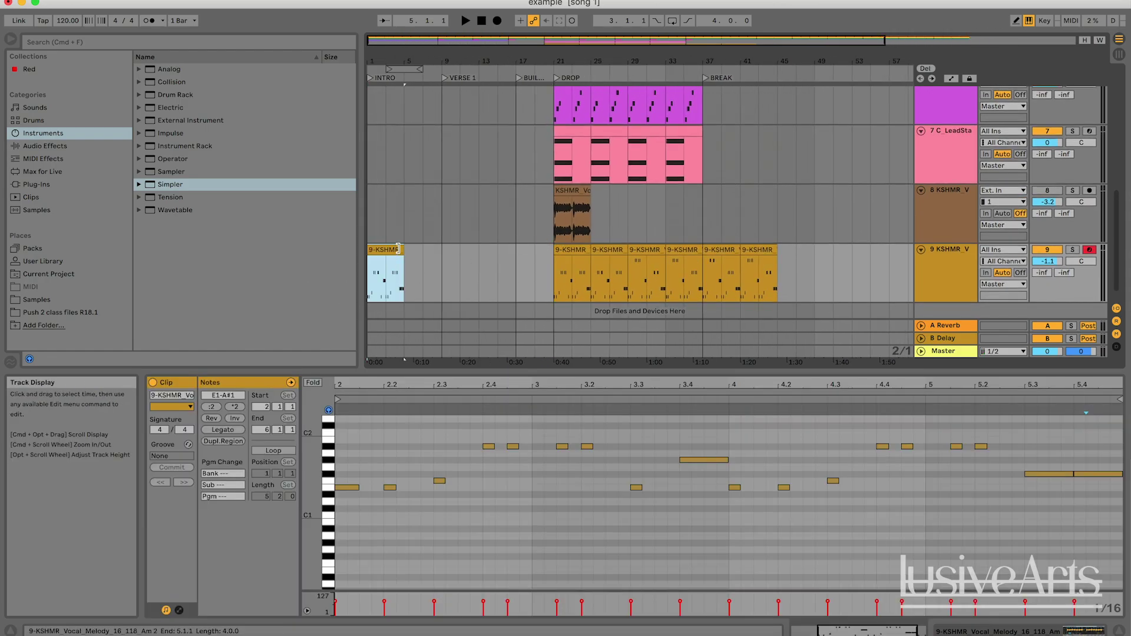
- Play the bar 1 vocal clip and delete its notes from 2.2 through 3.2, keeping the first note
{"action": "key", "text": "space"}
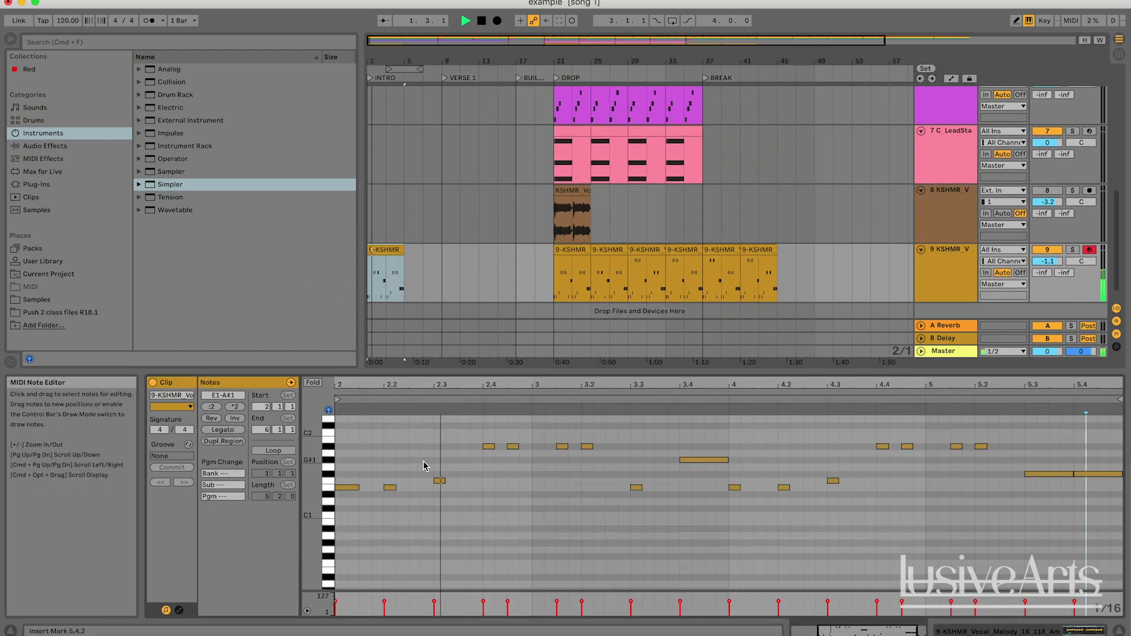
{"action": "key", "text": "space"}
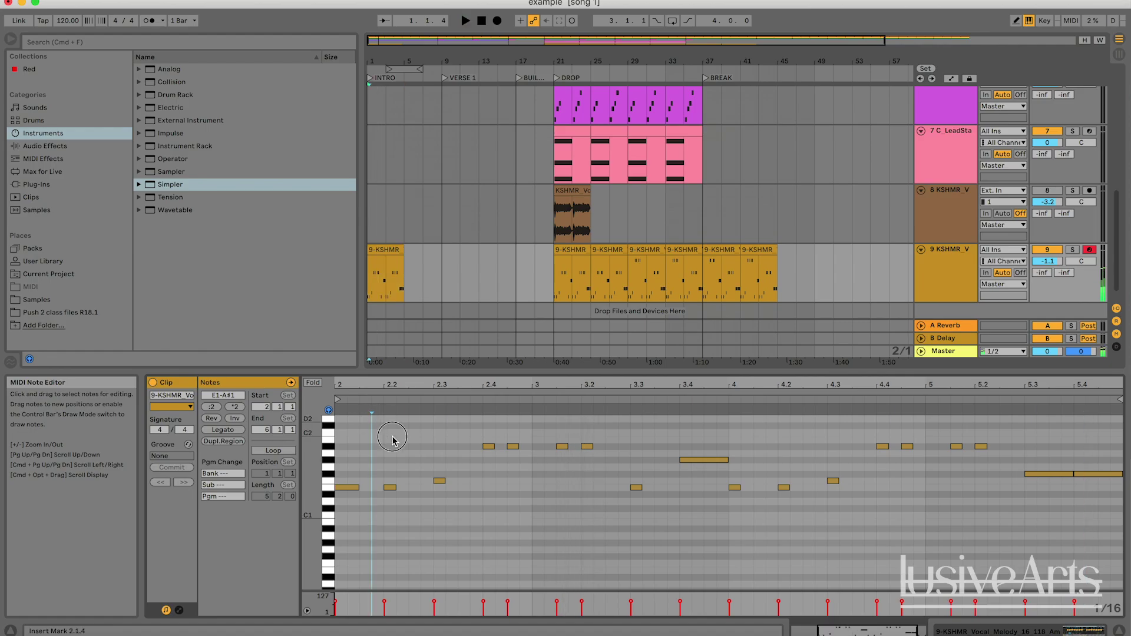
{"action": "left_click_drag", "start_coordinate": [384, 439], "coordinate": [455, 552]}
{"action": "key", "text": "Delete"}
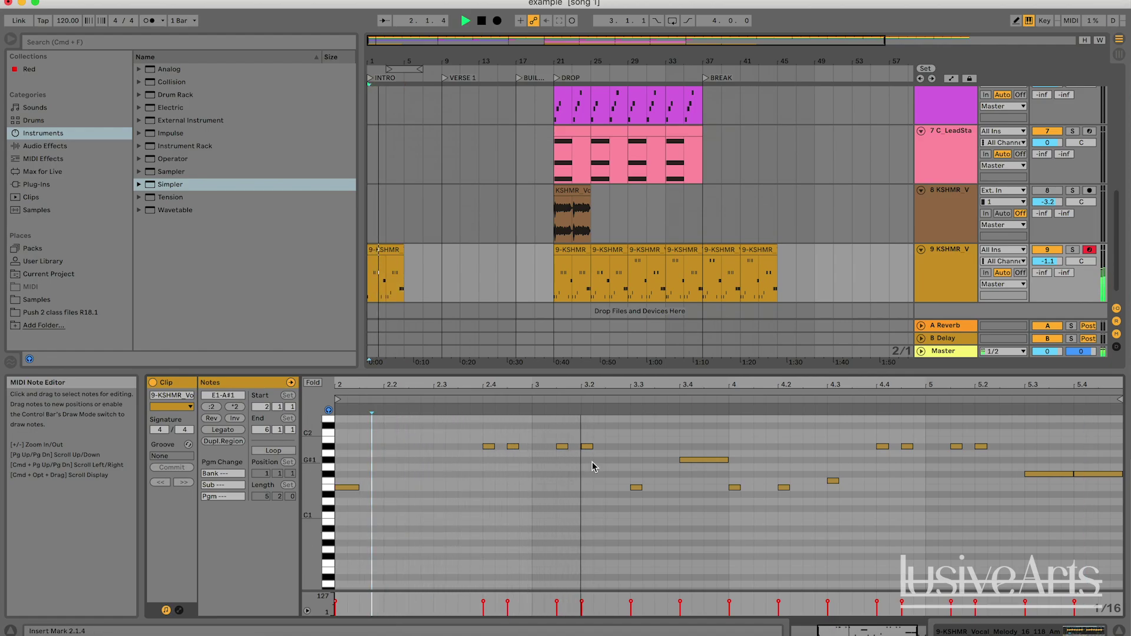
{"action": "left_click_drag", "start_coordinate": [592, 462], "coordinate": [336, 437]}
{"action": "key", "text": "Delete"}
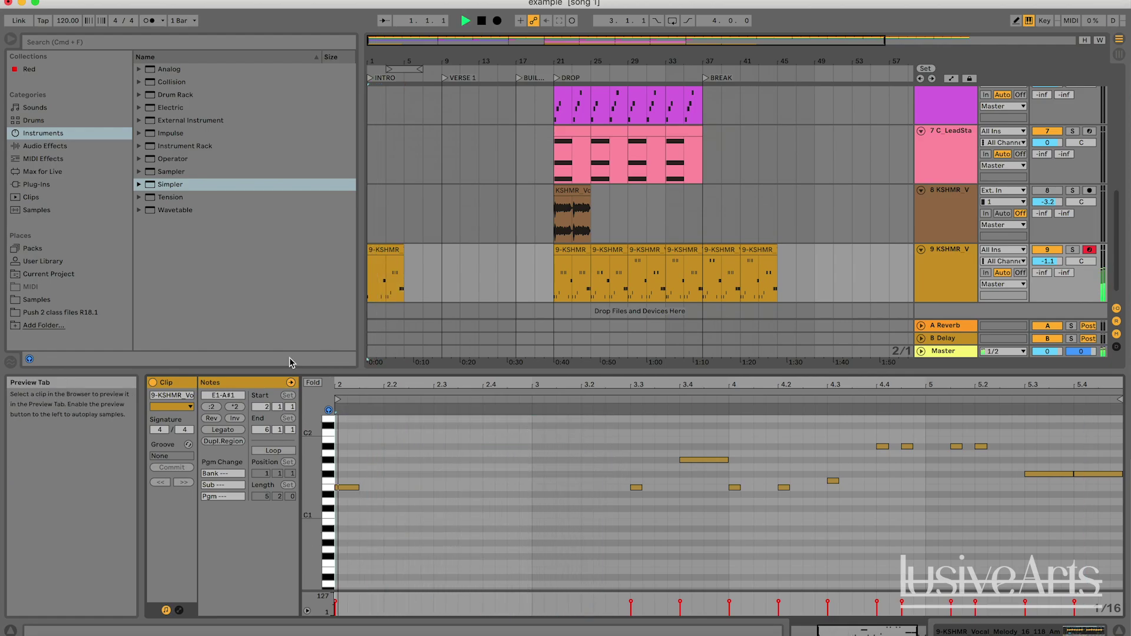
- Delete the notes from 4.2 through 5.3 in the bar 1 vocal clip, keeping the final note at 5.4
{"action": "left_click", "coordinate": [590, 490]}
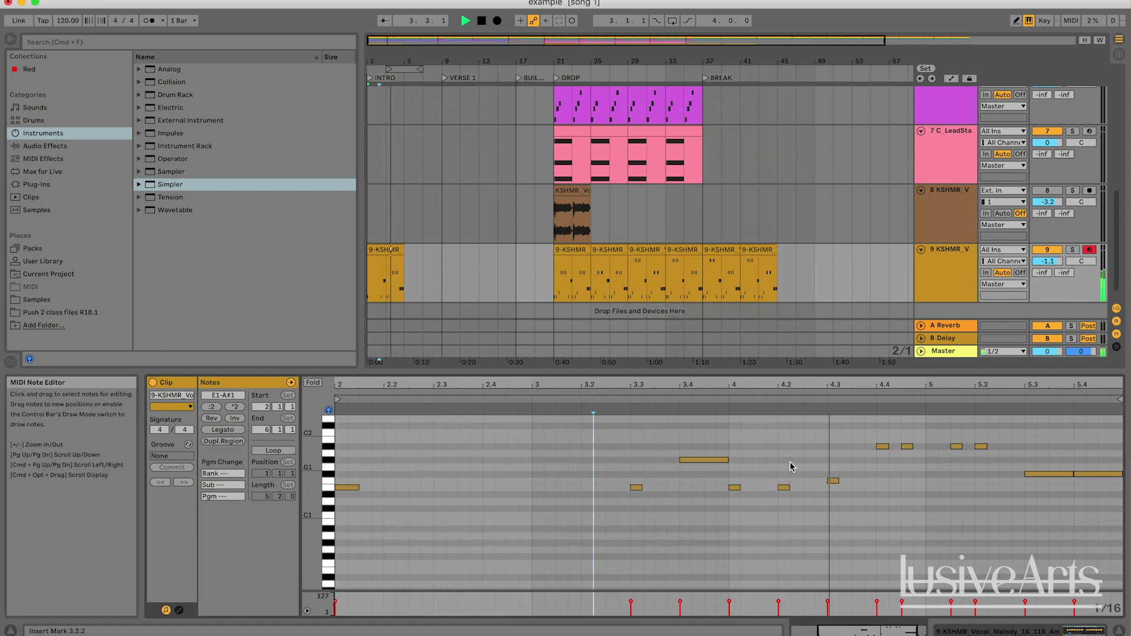
{"action": "key", "text": "space"}
{"action": "left_click_drag", "start_coordinate": [764, 468], "coordinate": [879, 539]}
{"action": "key", "text": "Delete"}
{"action": "left_click_drag", "start_coordinate": [853, 433], "coordinate": [1040, 555]}
{"action": "key", "text": "Delete"}
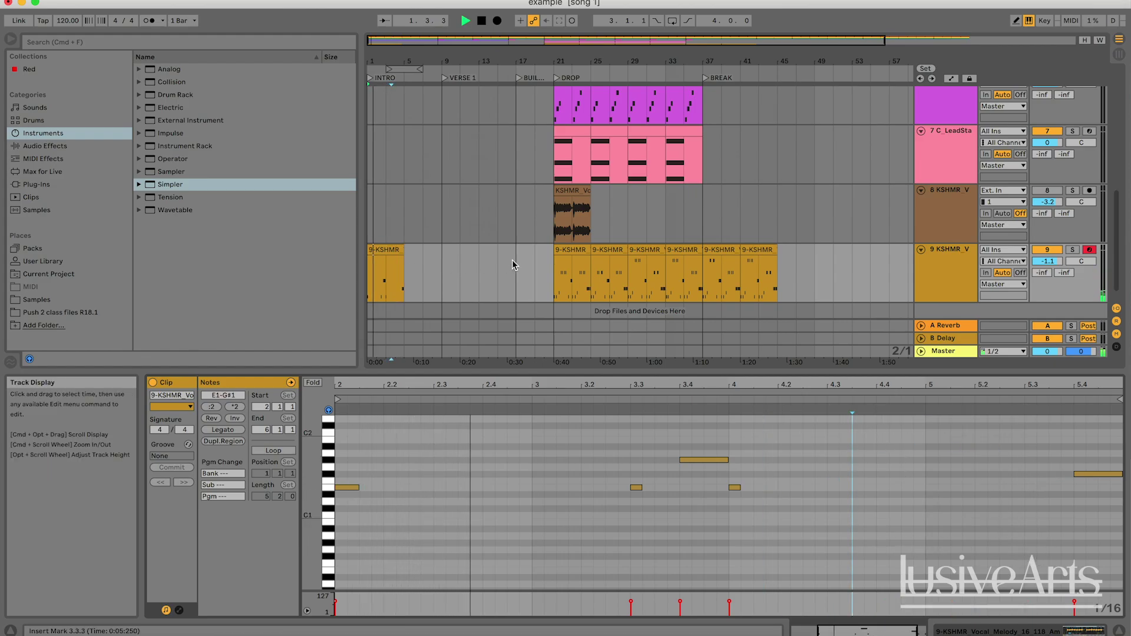
- Copy the sliced vocal clip at bar 25 on track 9 to bar 5
{"action": "left_click", "coordinate": [607, 249]}
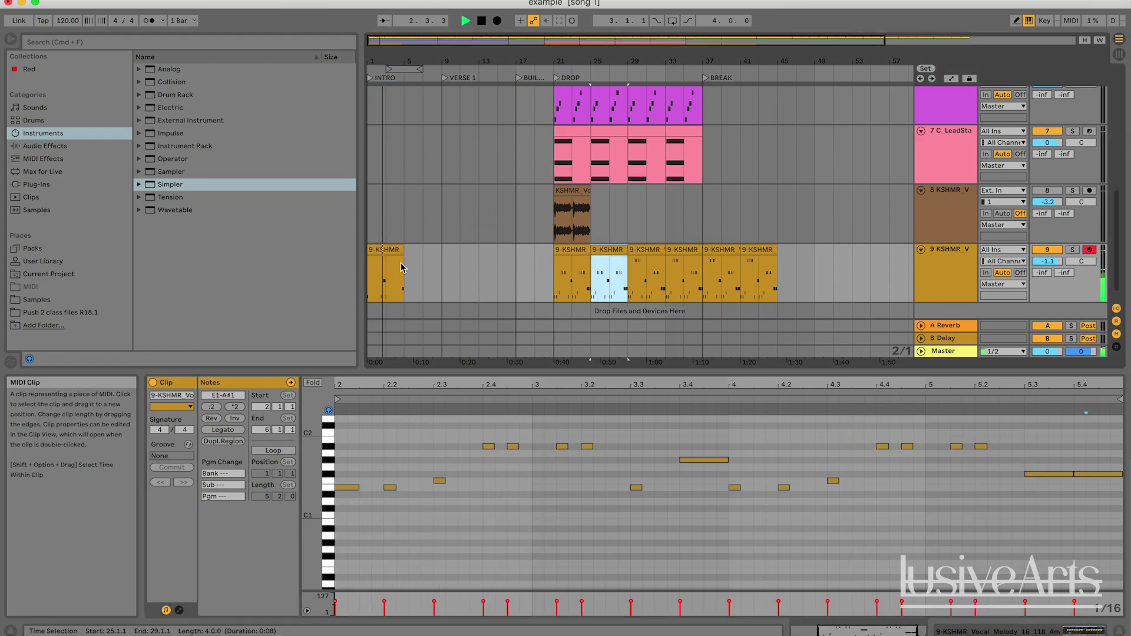
{"action": "left_click", "coordinate": [412, 285]}
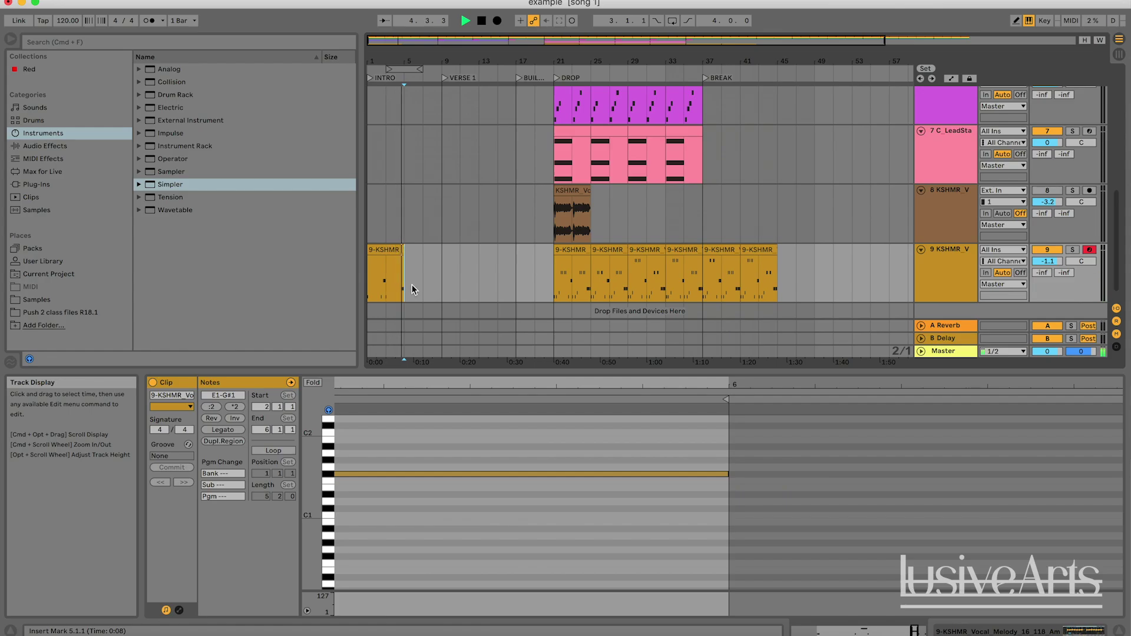
{"action": "key", "text": "super+v"}
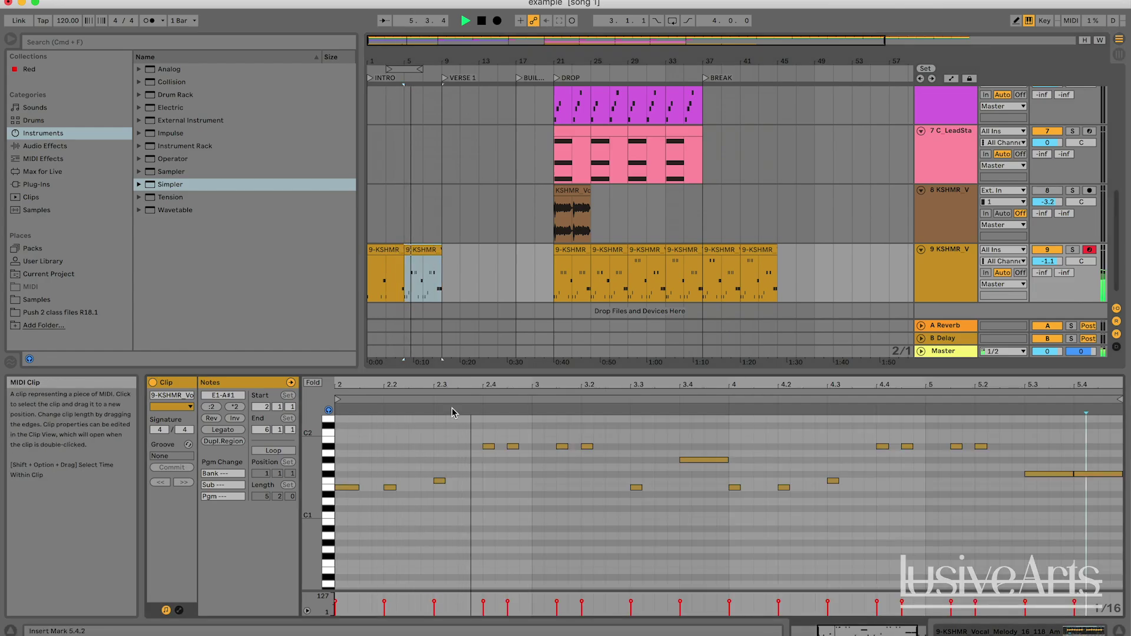
- Repeat the two intro vocal clips on track 9 to fill bars 9 to 17, and stop playback
{"action": "key", "text": "super+v"}
{"action": "key", "text": "super+v"}
{"action": "key", "text": "space"}
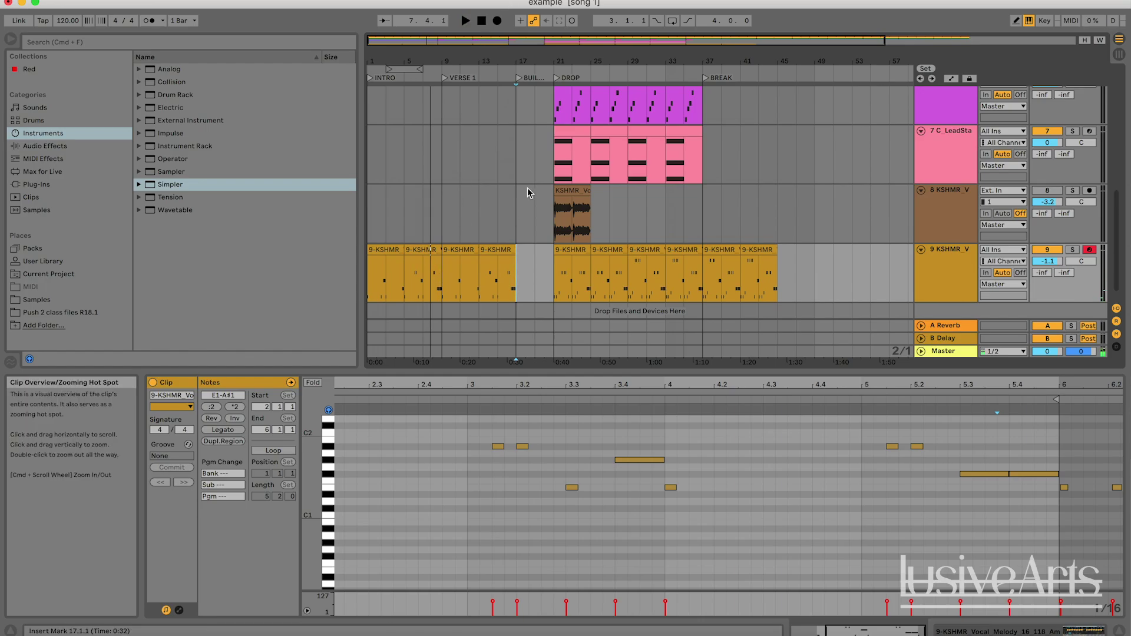
- Play the song from bar 9 and examine how the sliced vocals fit with the other verse tracks
{"action": "scroll", "coordinate": [529, 253], "scroll_direction": "up", "scroll_amount": 5}
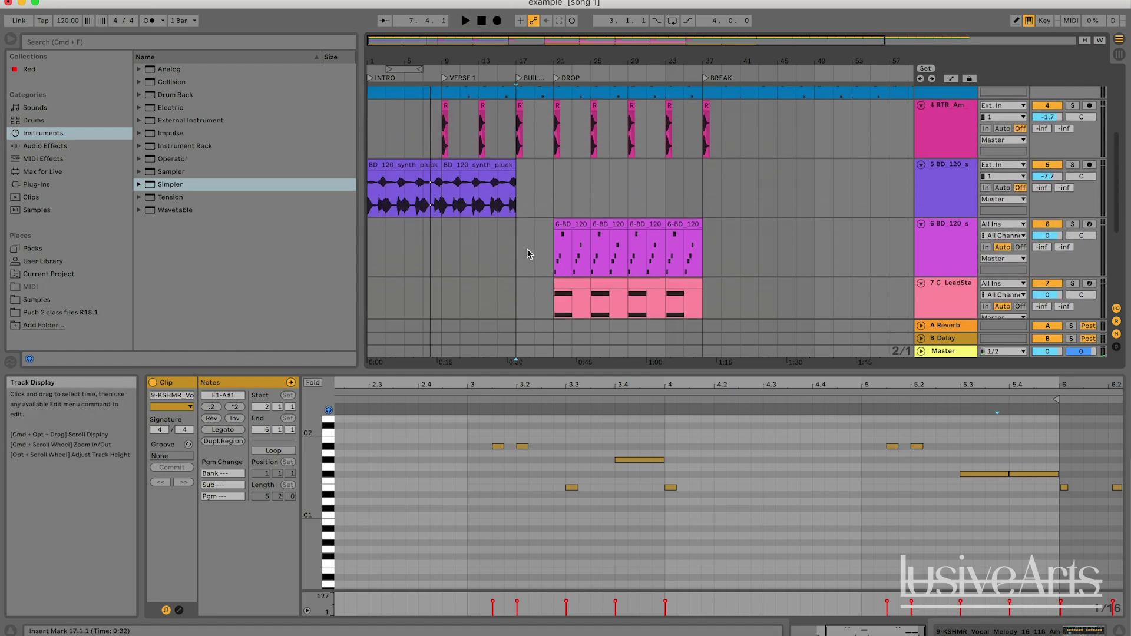
{"action": "scroll", "coordinate": [526, 248], "scroll_direction": "up", "scroll_amount": 2}
{"action": "scroll", "coordinate": [526, 248], "scroll_direction": "down", "scroll_amount": 6}
{"action": "scroll", "coordinate": [471, 231], "scroll_direction": "up", "scroll_amount": 2}
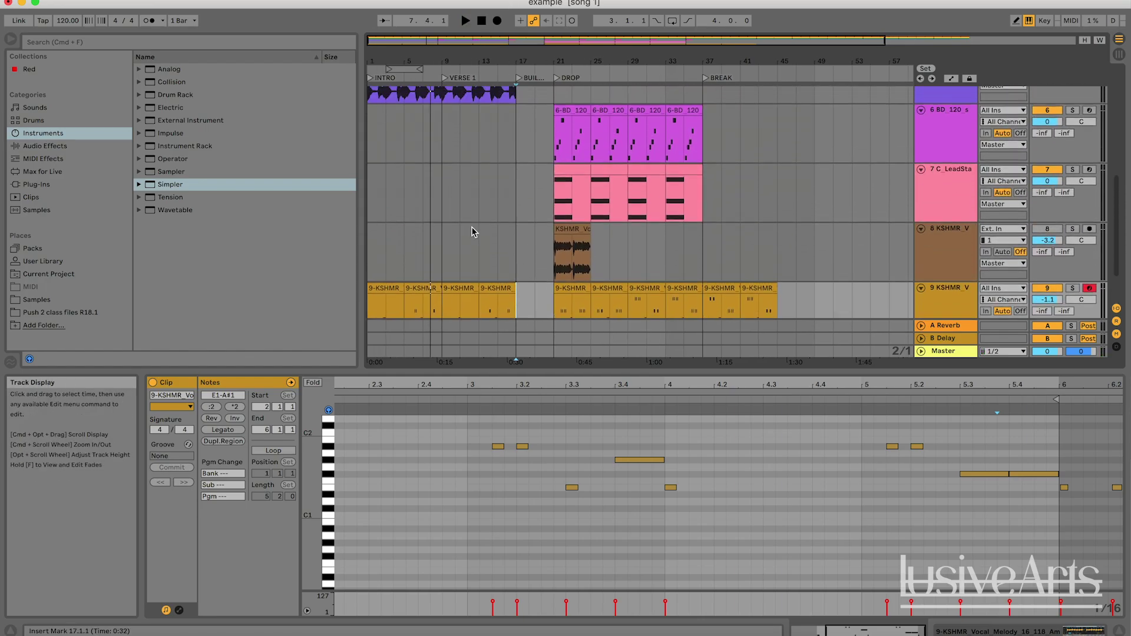
{"action": "scroll", "coordinate": [471, 230], "scroll_direction": "up", "scroll_amount": 3}
{"action": "scroll", "coordinate": [471, 231], "scroll_direction": "down", "scroll_amount": 5}
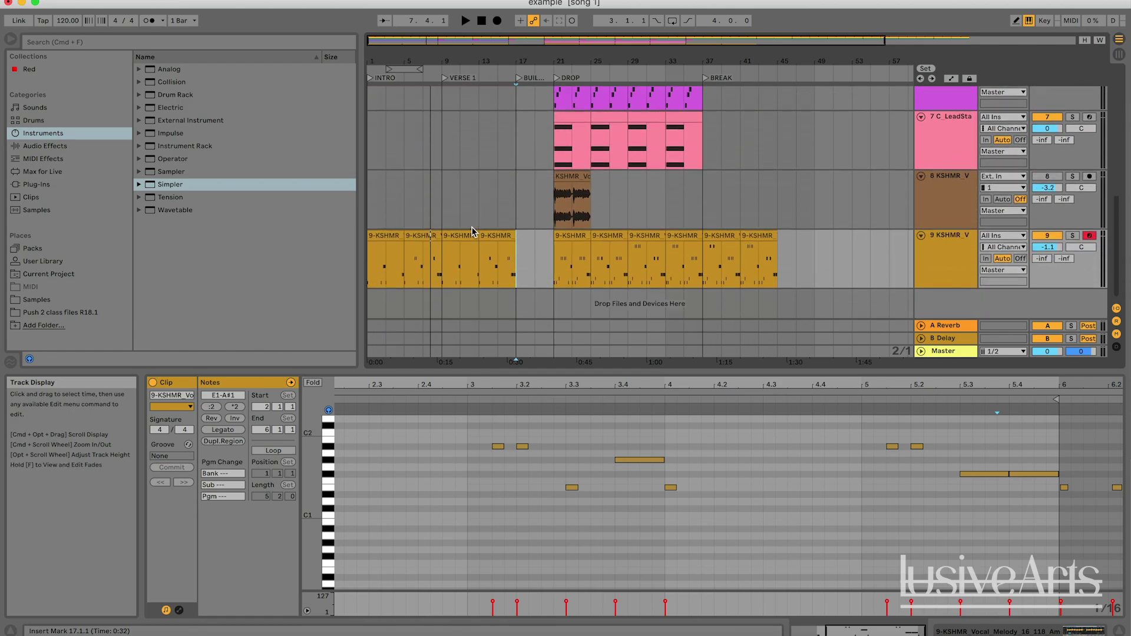
{"action": "left_click", "coordinate": [446, 281]}
{"action": "key", "text": "space"}
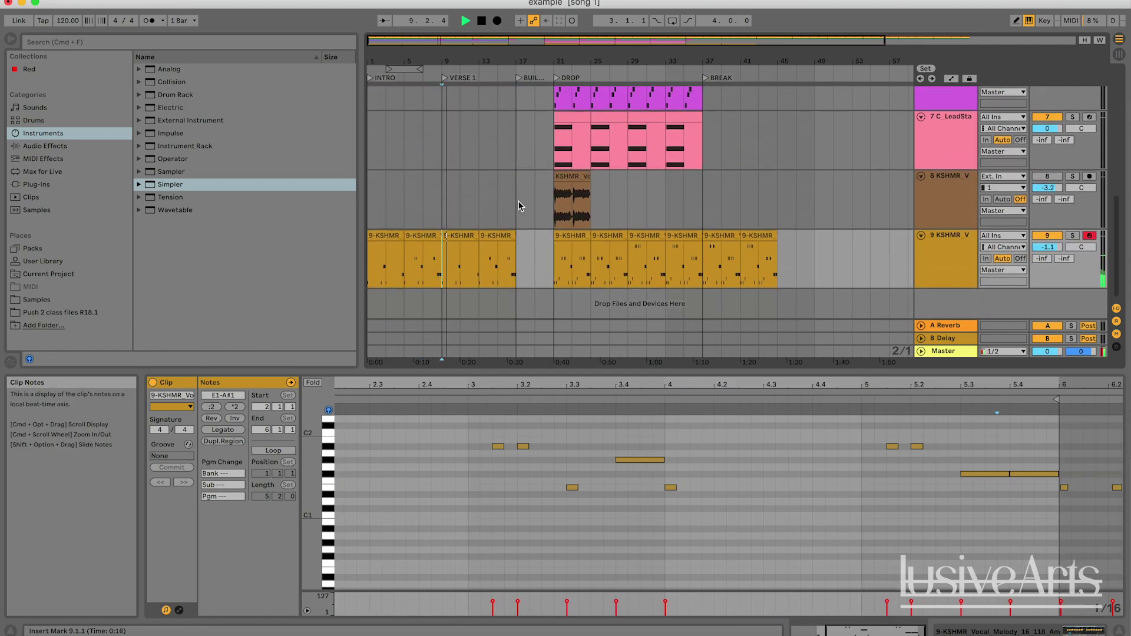
{"action": "scroll", "coordinate": [520, 205], "scroll_direction": "up", "scroll_amount": 4}
{"action": "scroll", "coordinate": [519, 205], "scroll_direction": "down", "scroll_amount": 4}
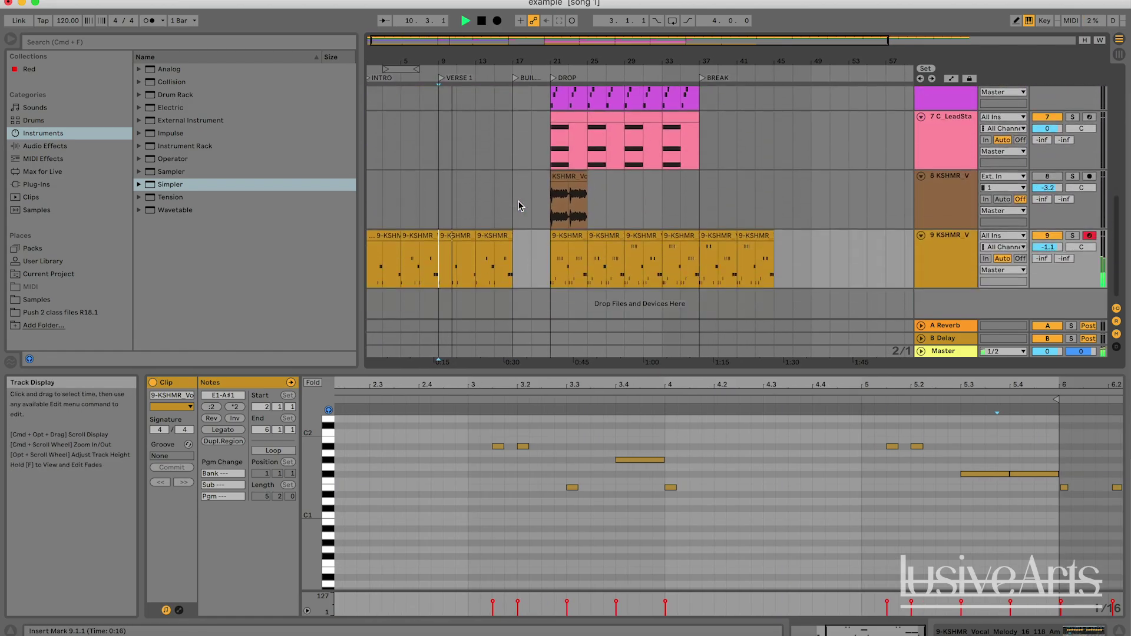
{"action": "scroll", "coordinate": [520, 205], "scroll_direction": "up", "scroll_amount": 4}
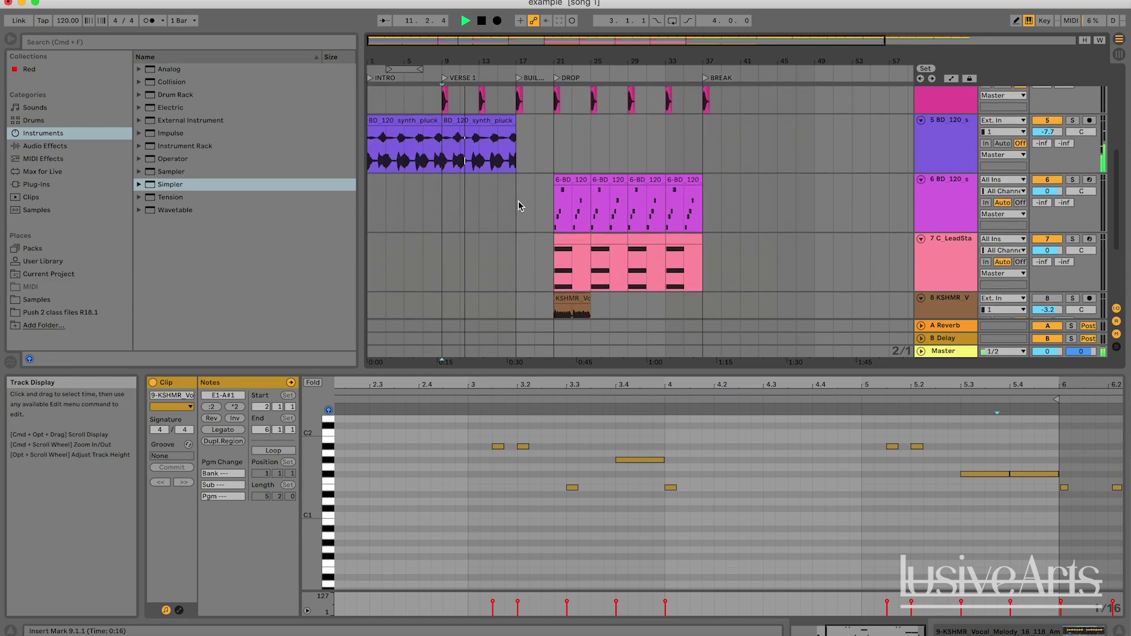
{"action": "scroll", "coordinate": [519, 205], "scroll_direction": "up", "scroll_amount": 4}
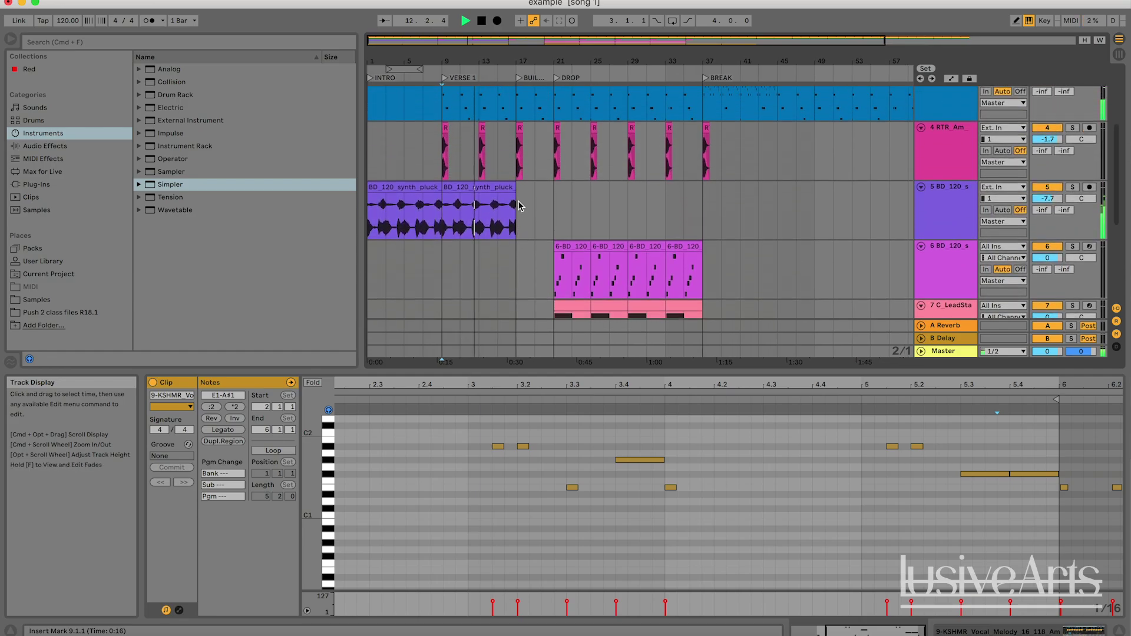
{"action": "scroll", "coordinate": [518, 205], "scroll_direction": "down", "scroll_amount": 5}
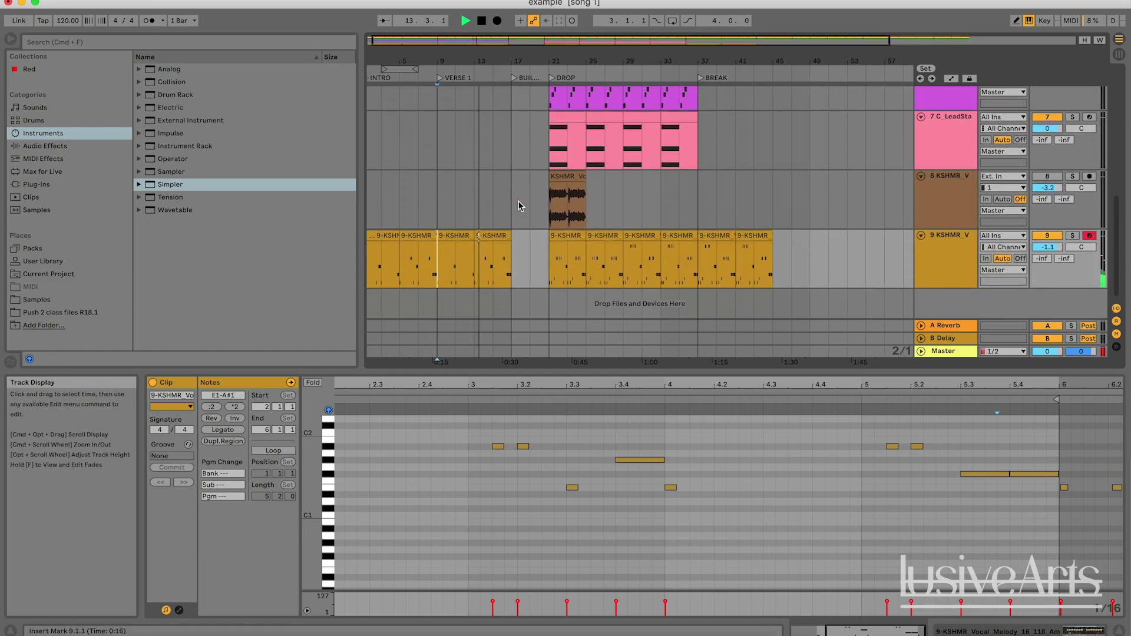
- Lower the volume of track 4 to -5.2 dB while the verse plays
{"action": "scroll", "coordinate": [520, 205], "scroll_direction": "up", "scroll_amount": 5}
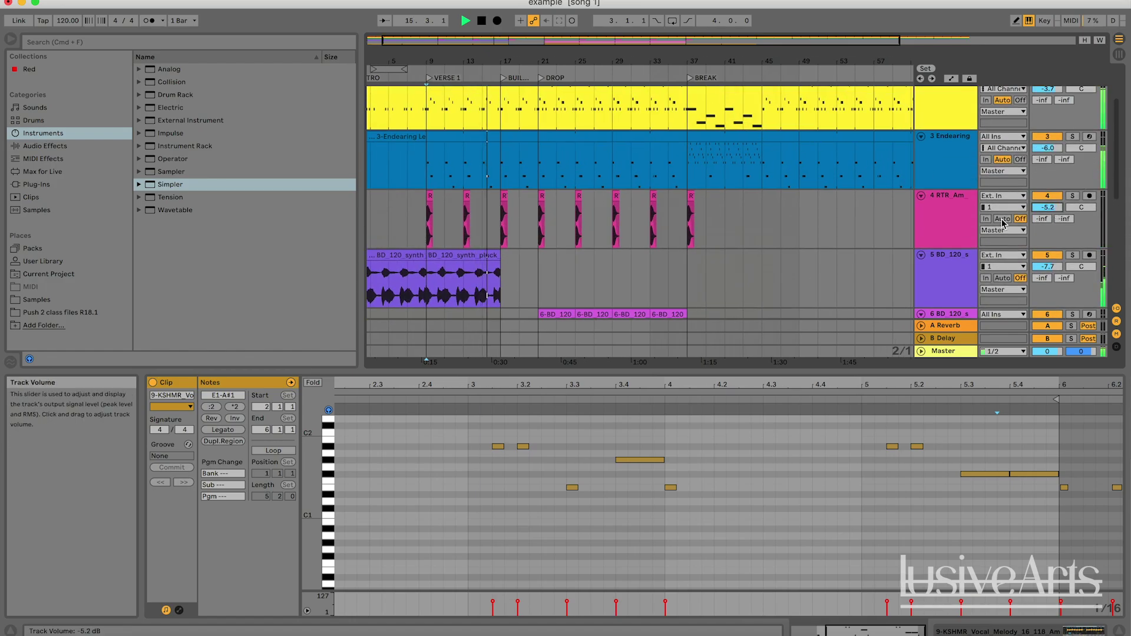
{"action": "scroll", "coordinate": [766, 230], "scroll_direction": "down", "scroll_amount": 5}
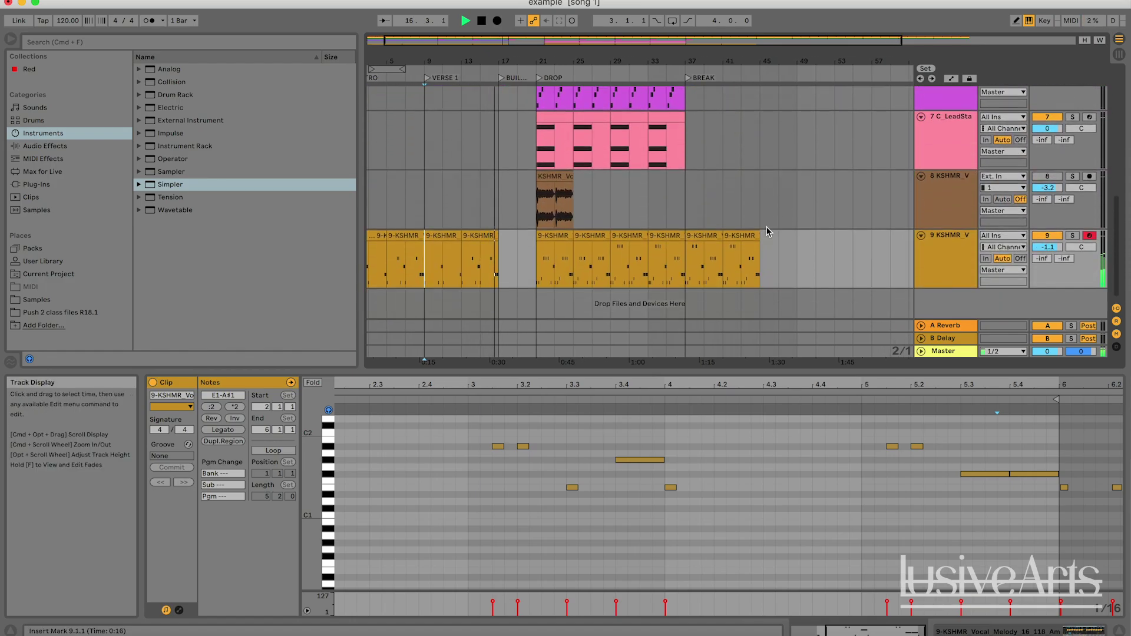
{"action": "scroll", "coordinate": [677, 209], "scroll_direction": "up", "scroll_amount": 5}
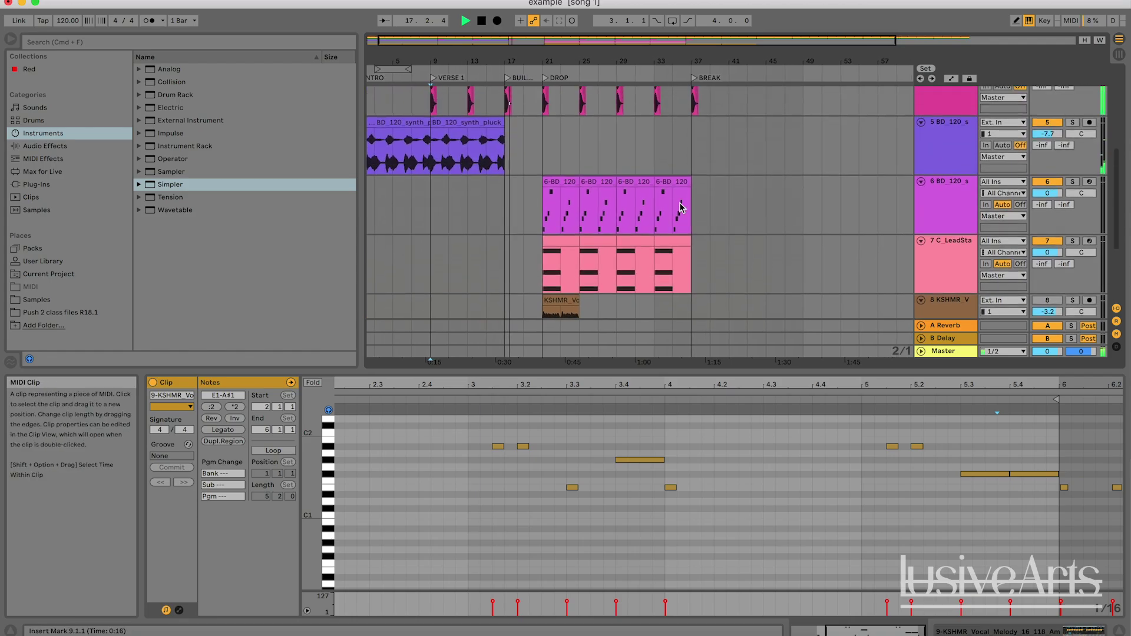
- Duplicate the sliced vocal clip at bar 13 on track 9 to fill the build at bars 17 to 21
{"action": "scroll", "coordinate": [681, 208], "scroll_direction": "up", "scroll_amount": 2}
{"action": "scroll", "coordinate": [680, 208], "scroll_direction": "down", "scroll_amount": 6}
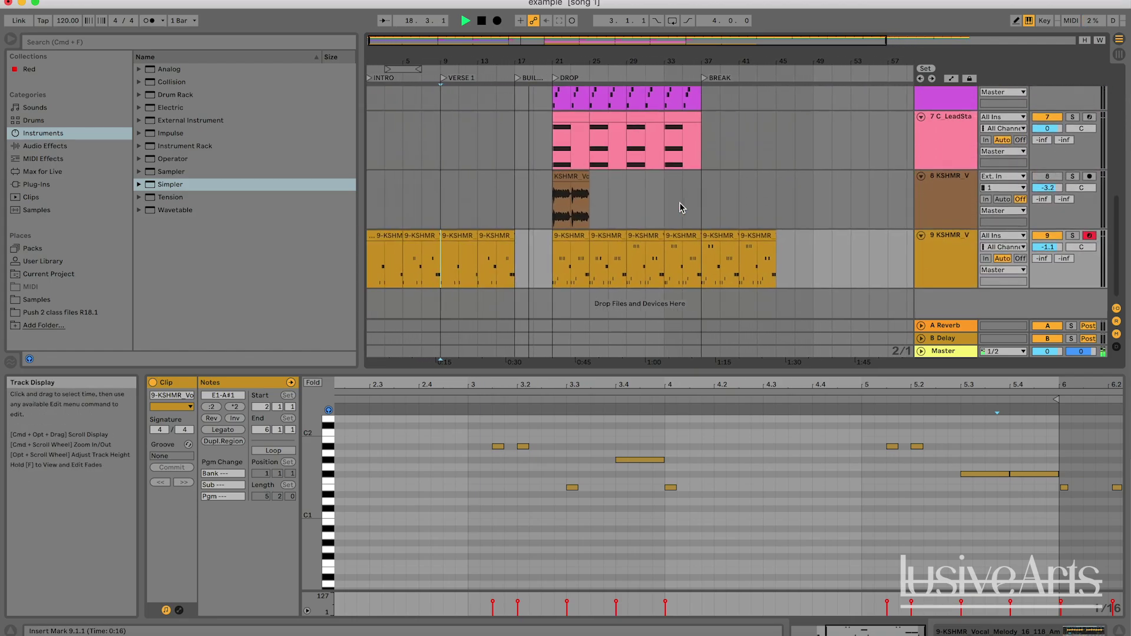
{"action": "left_click", "coordinate": [495, 252]}
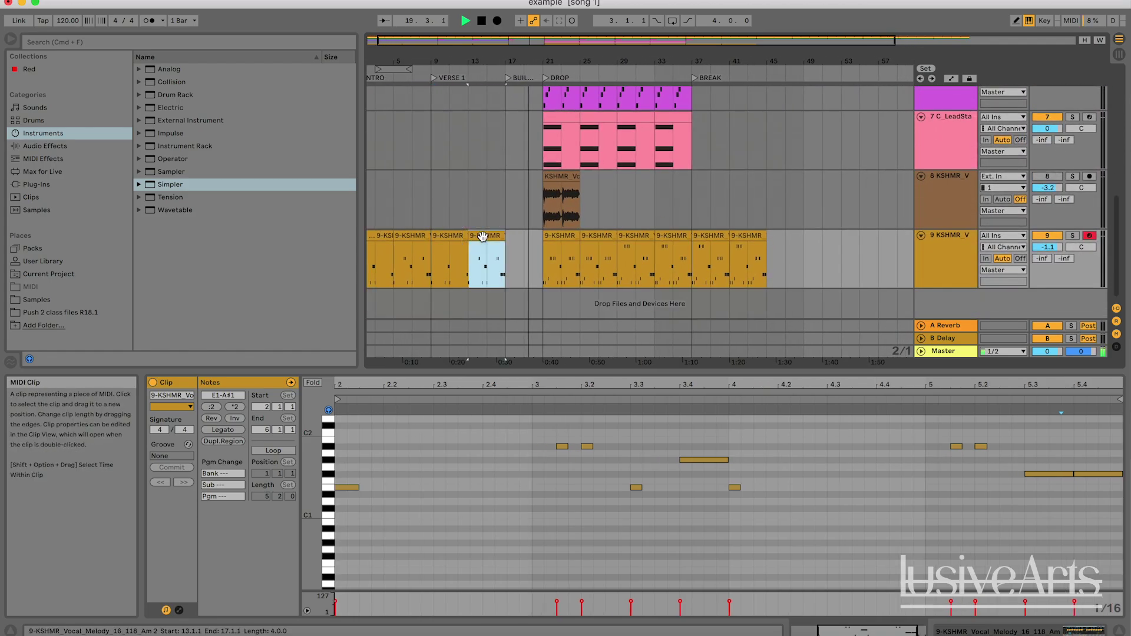
{"action": "key", "text": "super+d"}
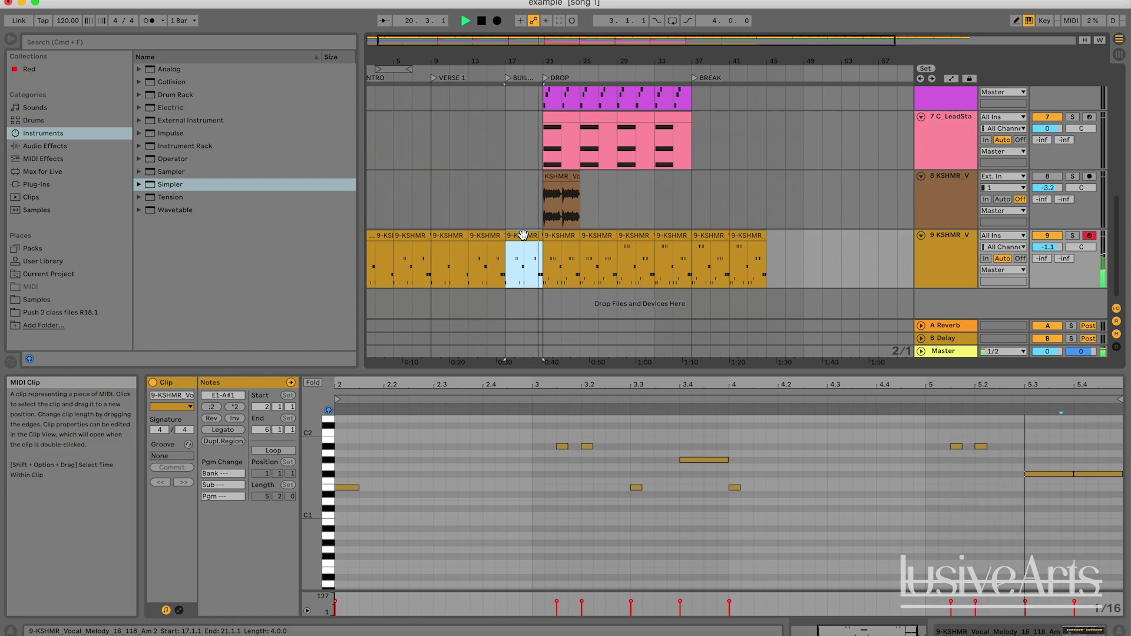
- Replace the held notes ending the bar 17 vocal clip with four short A#1 notes and play that passage
{"action": "left_click", "coordinate": [1075, 513]}
{"action": "key", "text": "space"}
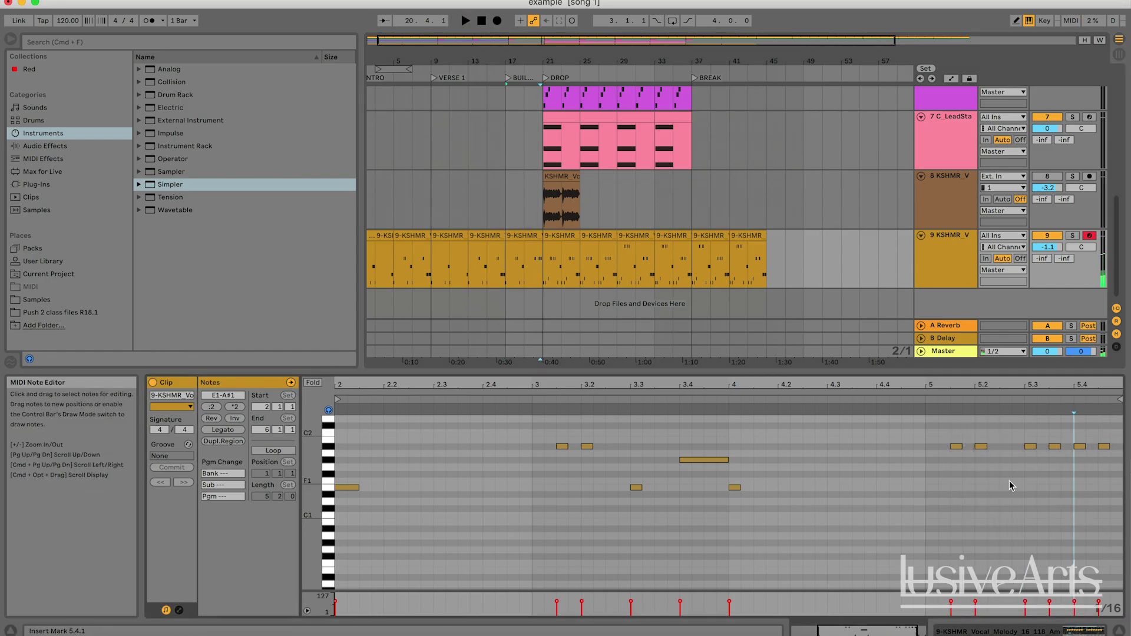
{"action": "left_click_drag", "start_coordinate": [1000, 467], "coordinate": [922, 415]}
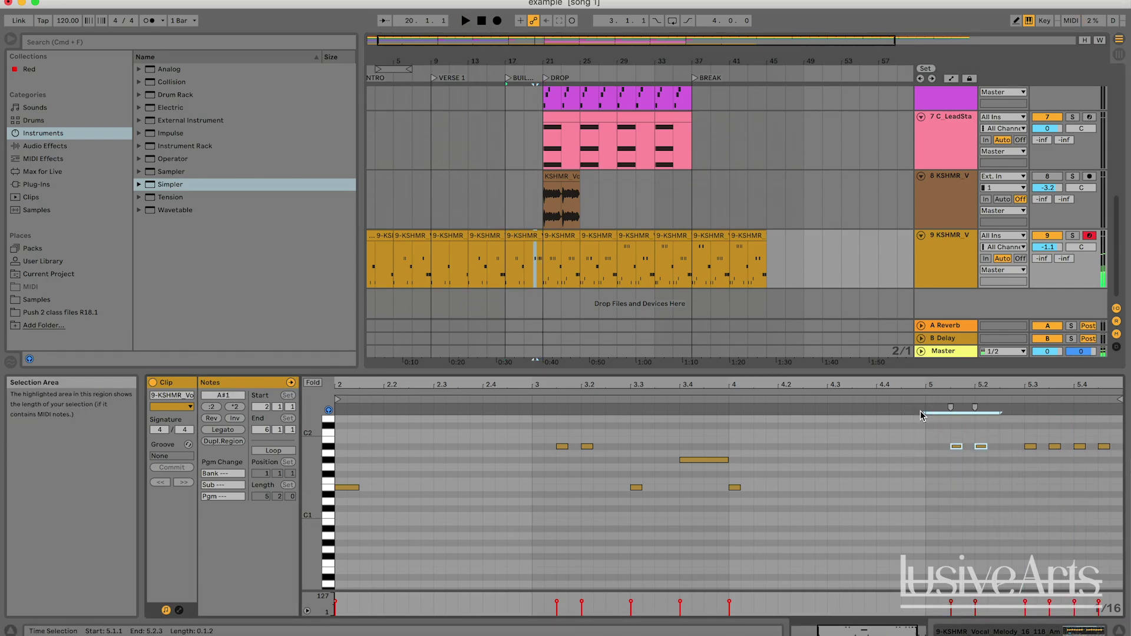
{"action": "left_click", "coordinate": [537, 264]}
{"action": "key", "text": "space"}
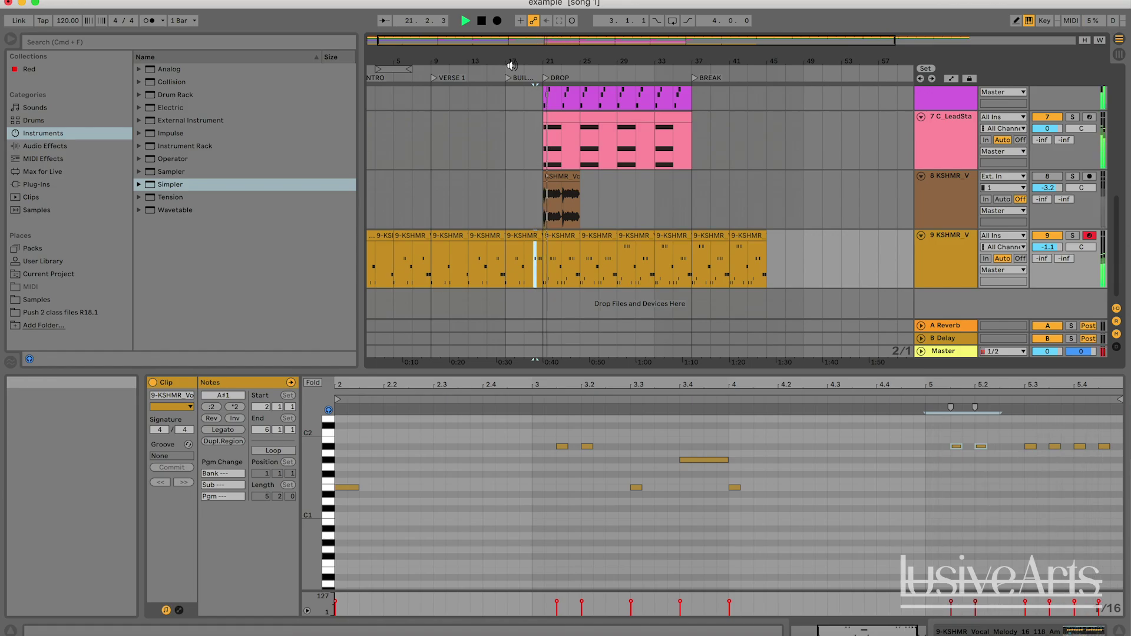
- Raise the last four short notes of the bar 17 vocal clip to C#2, auditioning the pitch changes
{"action": "key", "text": "space"}
{"action": "left_click_drag", "start_coordinate": [1106, 477], "coordinate": [1006, 437]}
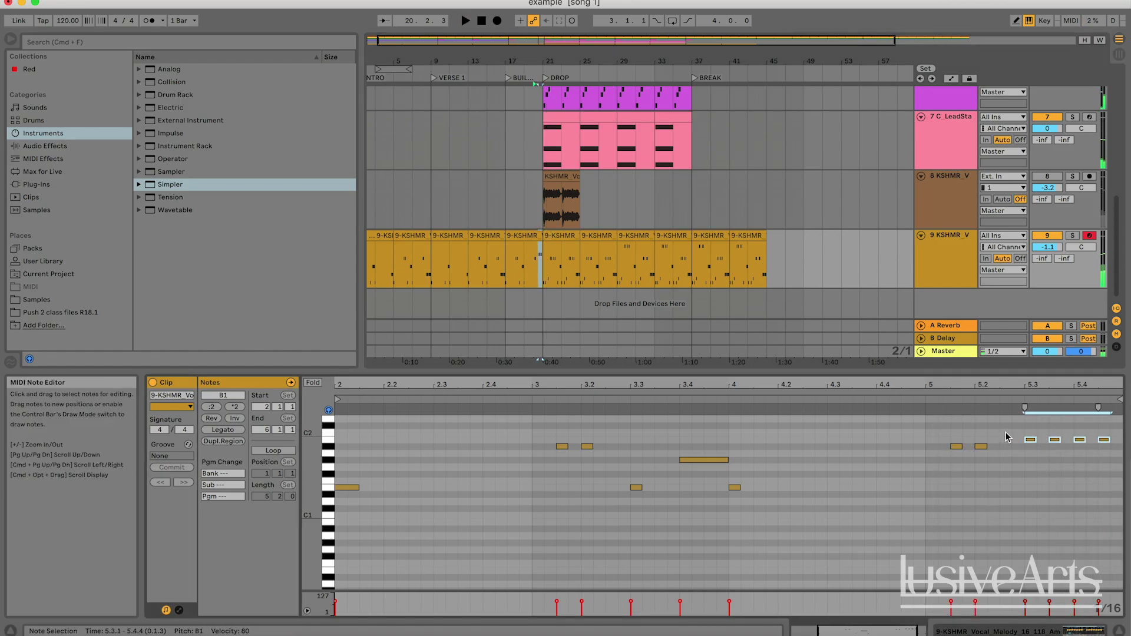
{"action": "key", "text": "space"}
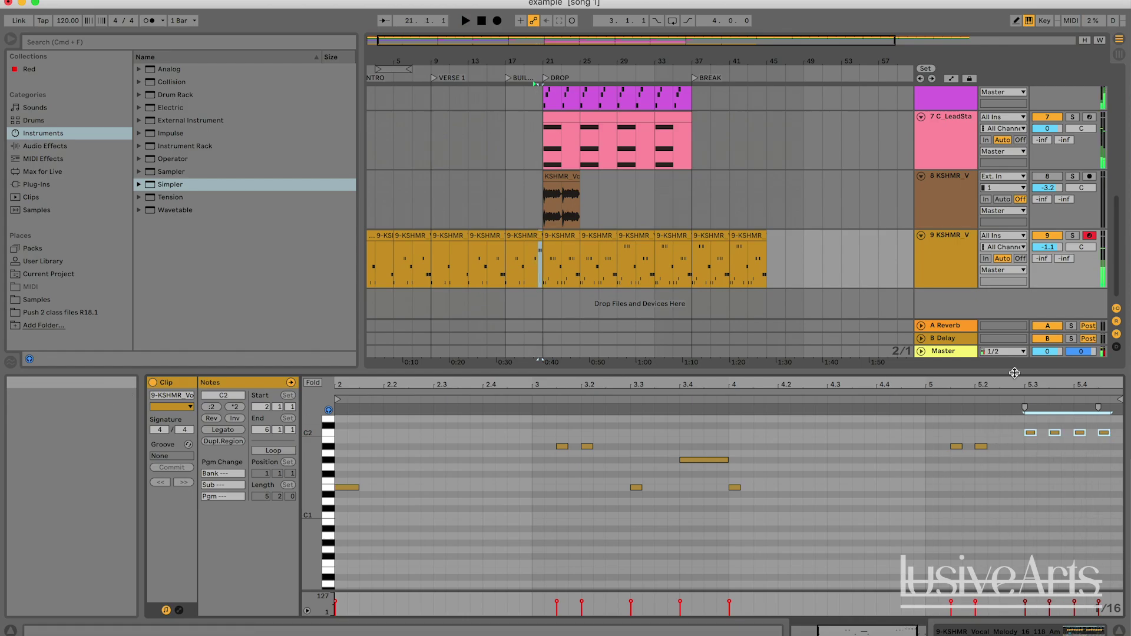
{"action": "key", "text": "Up"}
{"action": "key", "text": "space"}
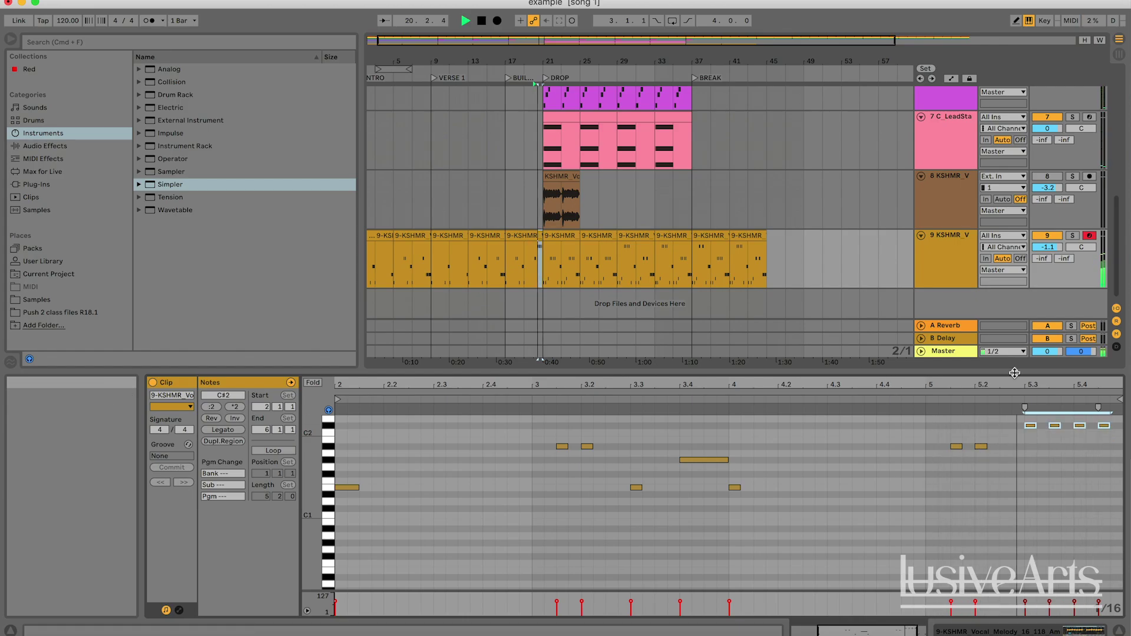
- Play part of the drop, and delete audio track 8 holding the original KSHMR vocal sample
{"action": "left_click", "coordinate": [561, 258]}
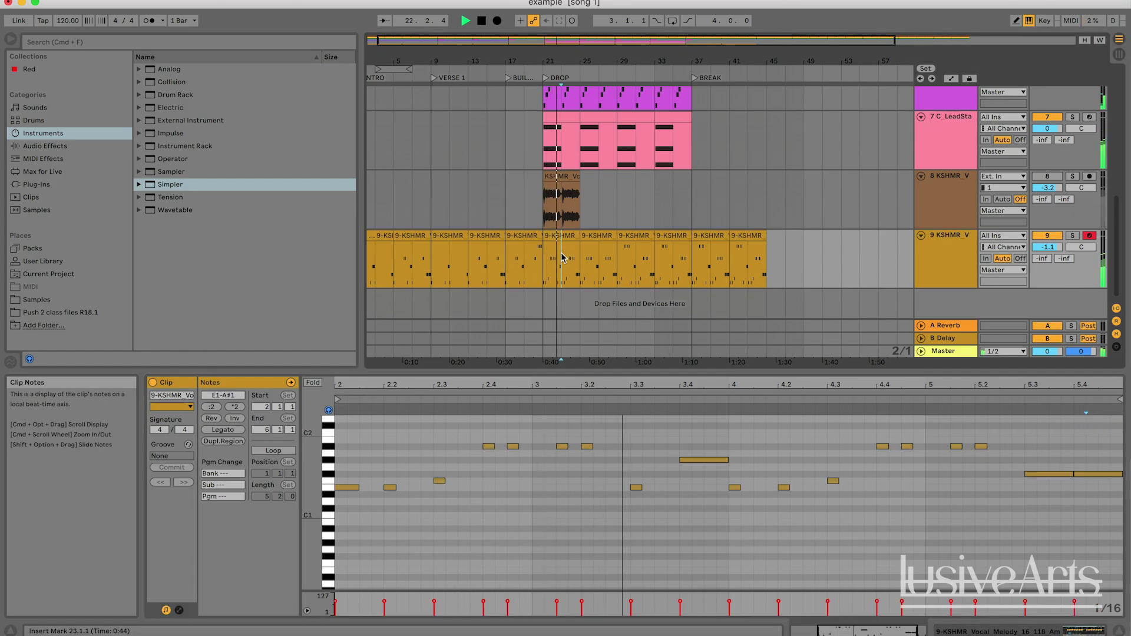
{"action": "scroll", "coordinate": [736, 270], "scroll_direction": "up", "scroll_amount": 10}
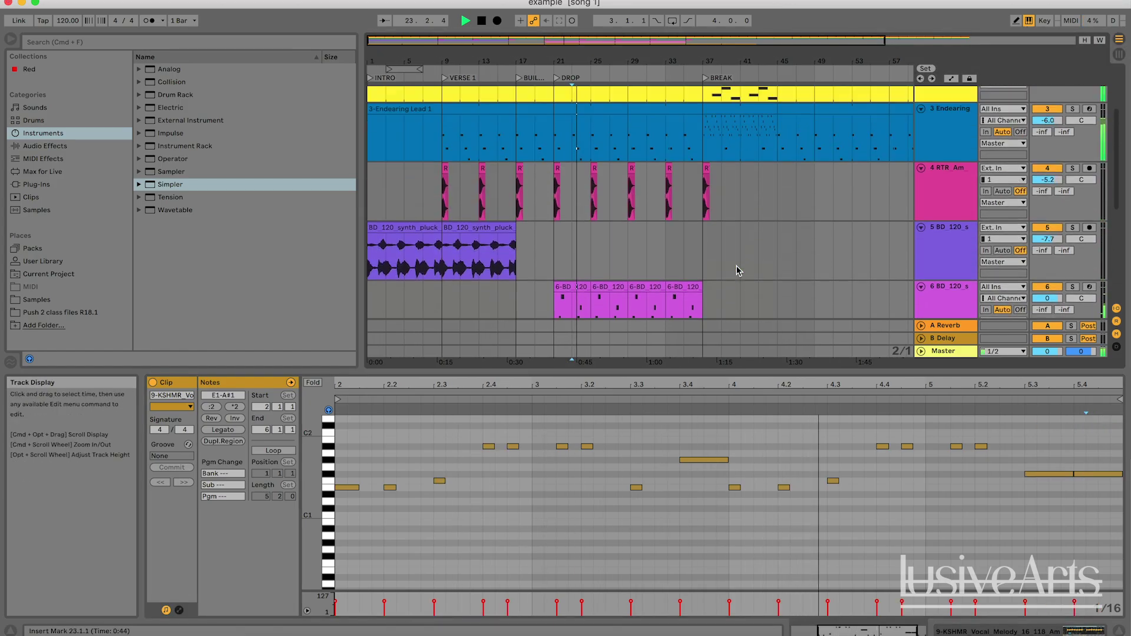
{"action": "scroll", "coordinate": [736, 270], "scroll_direction": "down", "scroll_amount": 10}
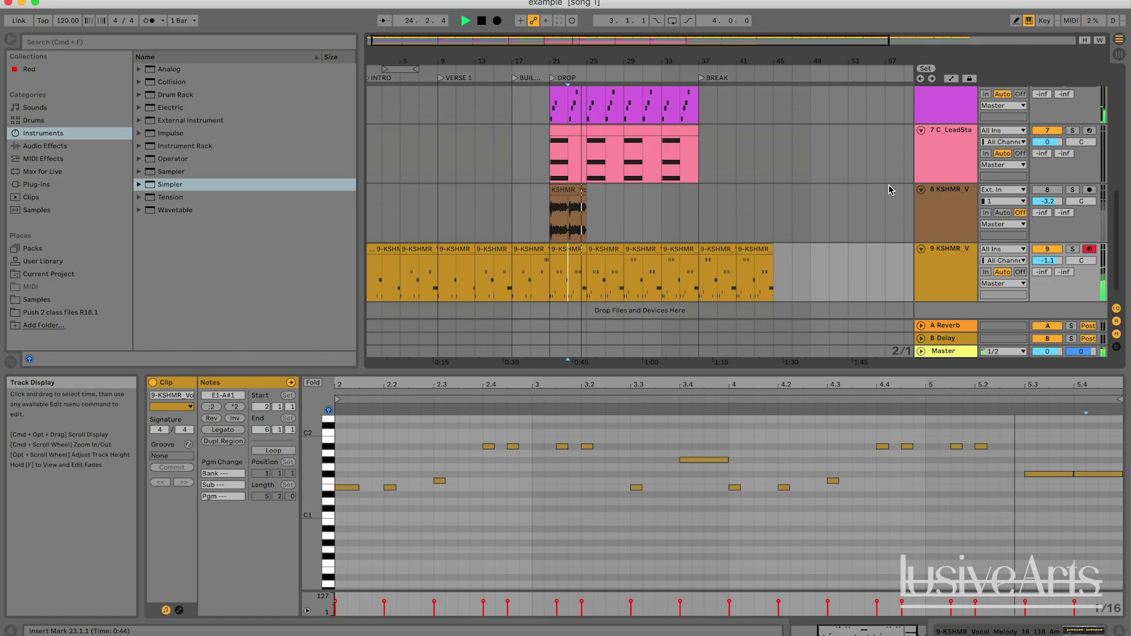
{"action": "left_click", "coordinate": [941, 206]}
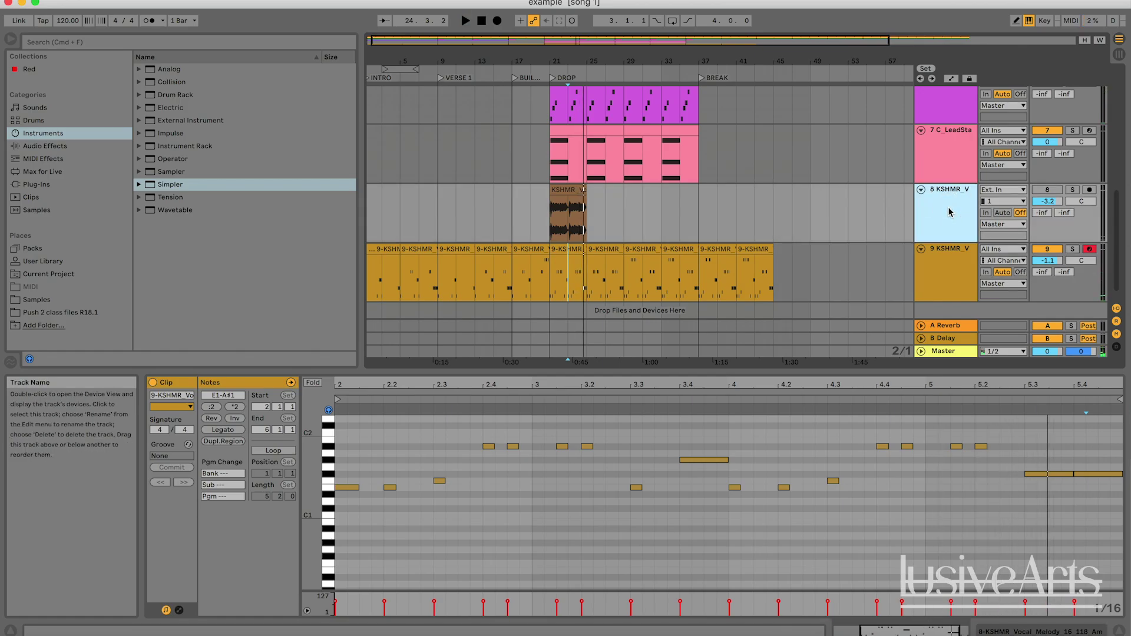
{"action": "key", "text": "Delete"}
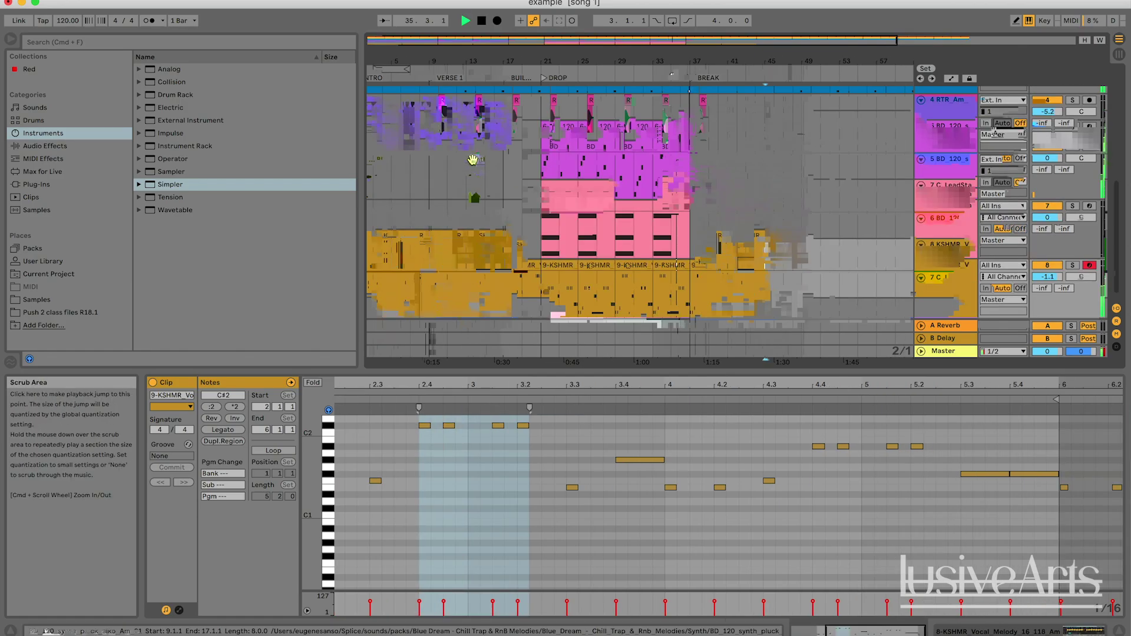
- Copy the synth pluck clip at bar 9 on track 5 to bar 37 and play the transition into the break
{"action": "left_click", "coordinate": [451, 163]}
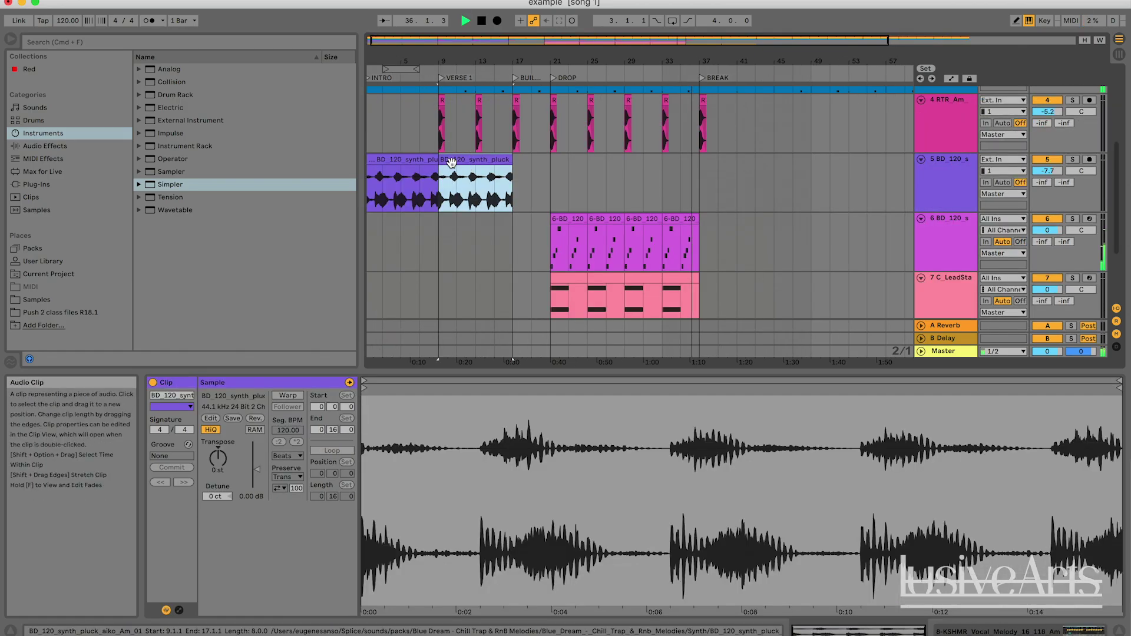
{"action": "left_click", "coordinate": [699, 168]}
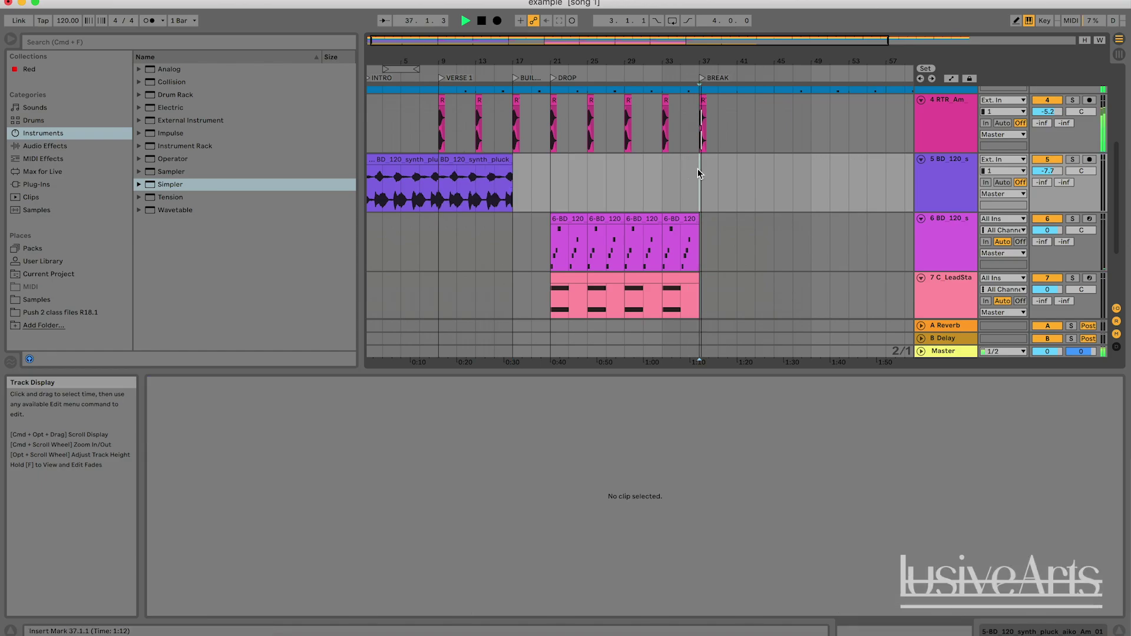
{"action": "key", "text": "super+v"}
{"action": "left_click", "coordinate": [664, 169]}
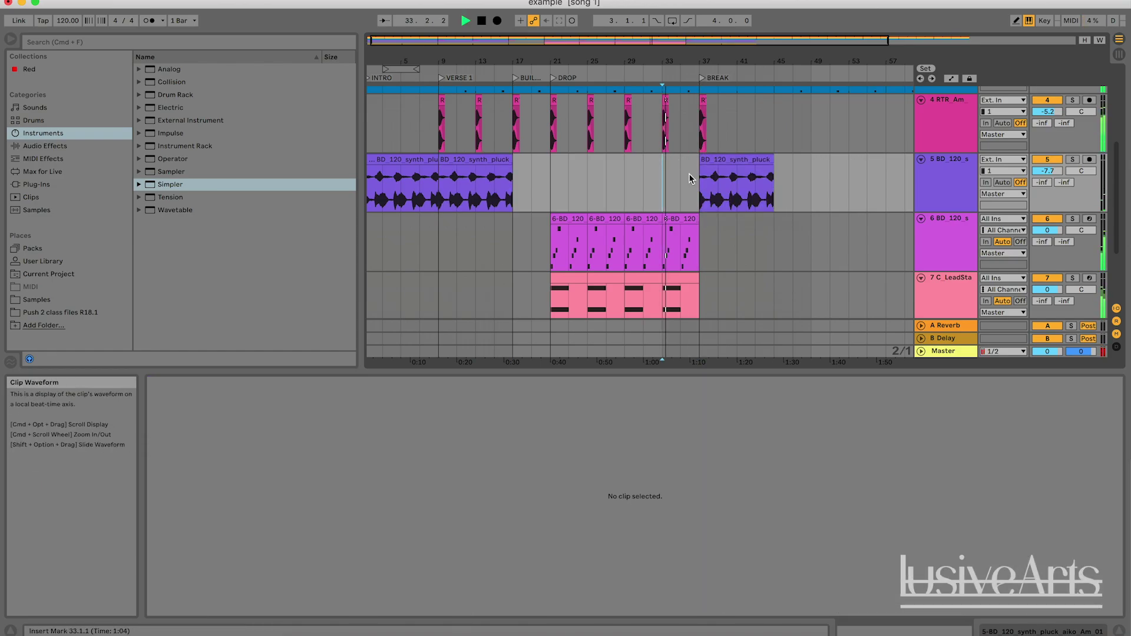
{"action": "left_click", "coordinate": [684, 168]}
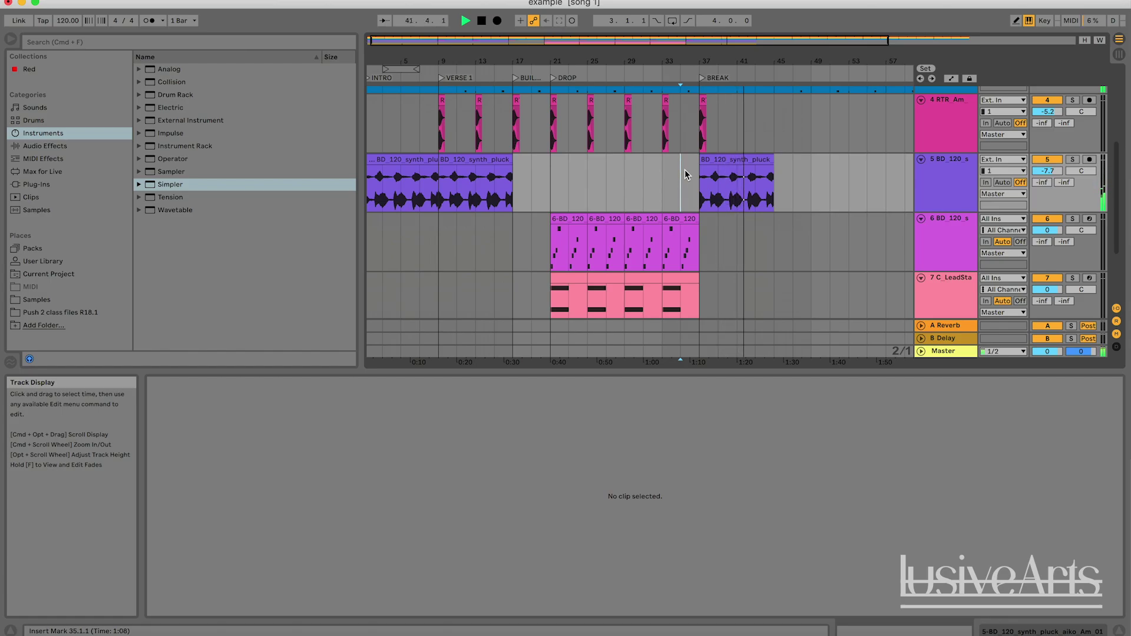
{"action": "key", "text": "space"}
- Try transposing the break's unwarped synth pluck clip on track 5, and reset its transposition
{"action": "scroll", "coordinate": [814, 243], "scroll_direction": "up", "scroll_amount": 4}
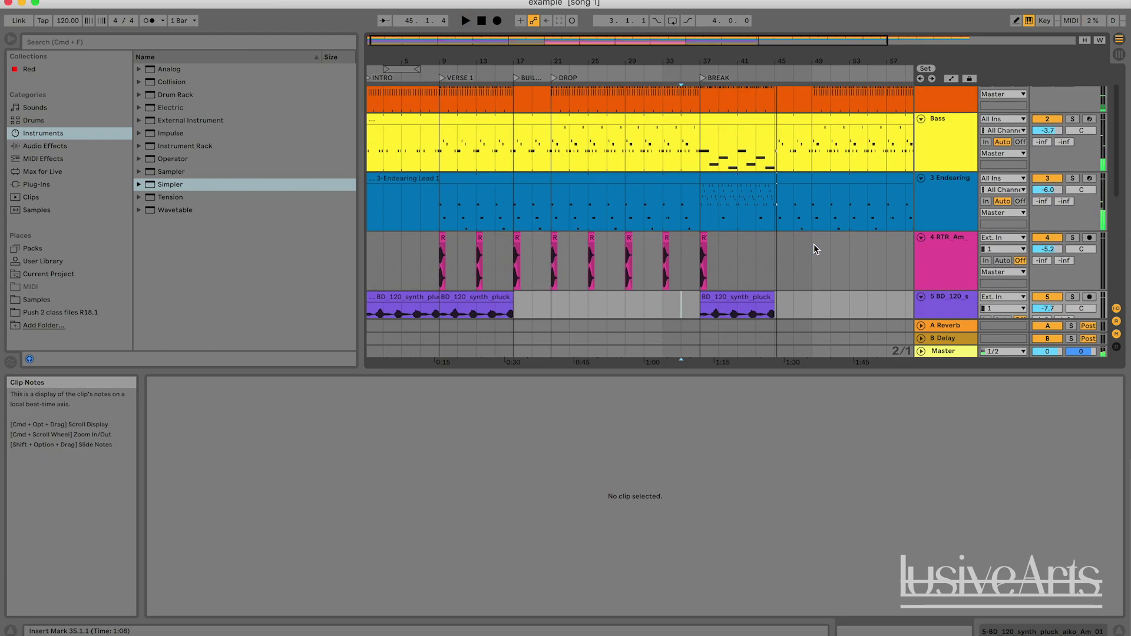
{"action": "scroll", "coordinate": [814, 244], "scroll_direction": "down", "scroll_amount": 5}
{"action": "scroll", "coordinate": [777, 246], "scroll_direction": "up", "scroll_amount": 2}
{"action": "left_click", "coordinate": [745, 254]}
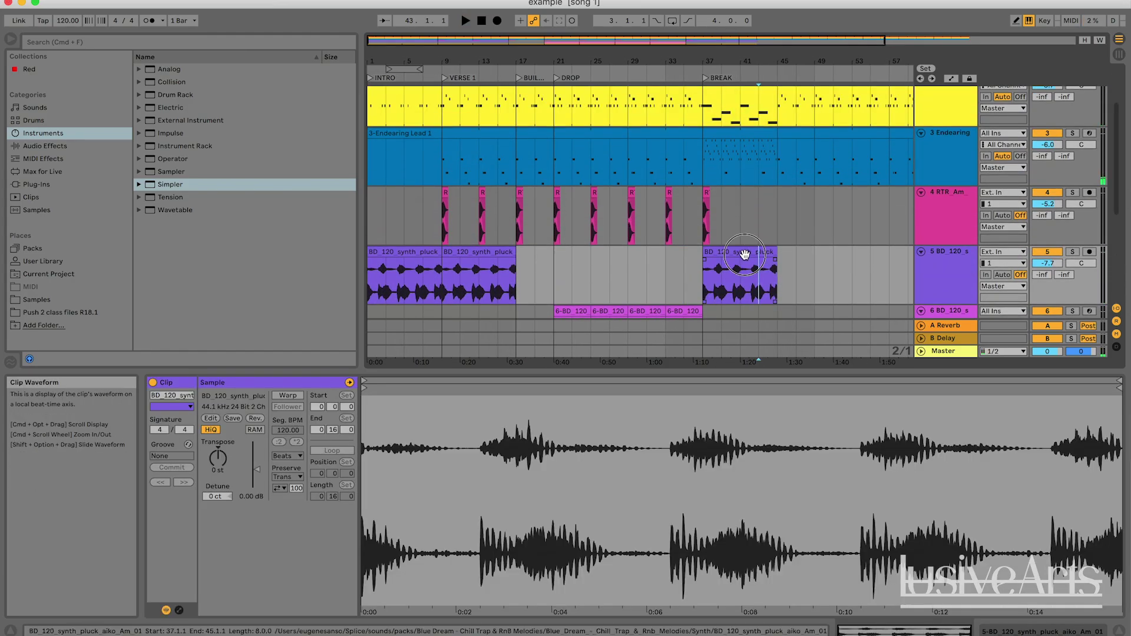
{"action": "scroll", "coordinate": [669, 259], "scroll_direction": "down", "scroll_amount": 3}
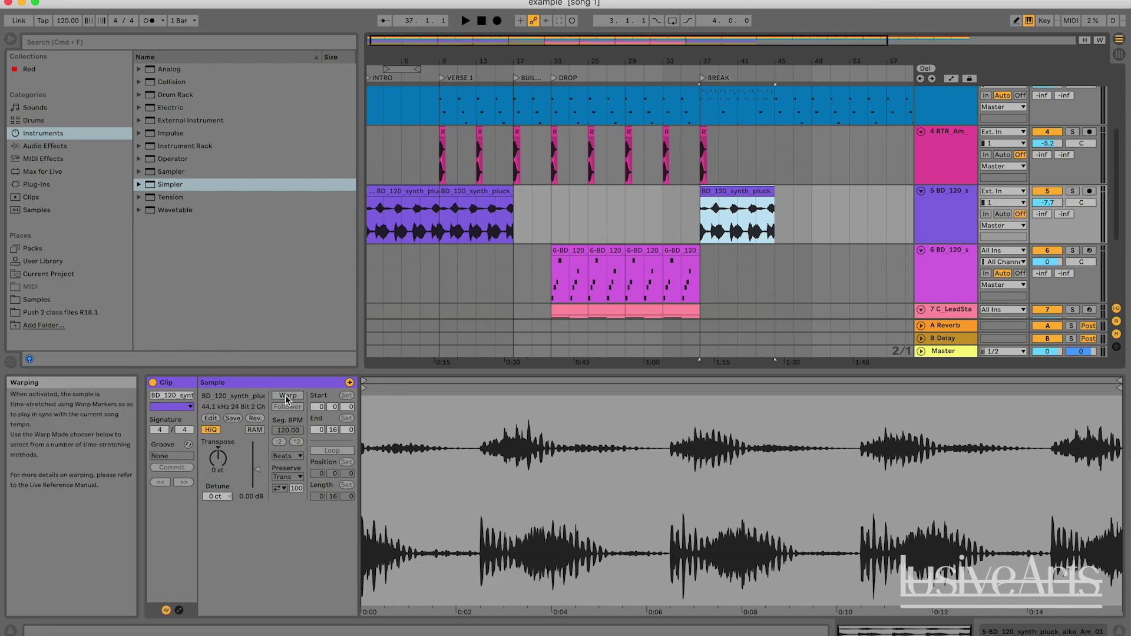
{"action": "left_click_drag", "start_coordinate": [218, 458], "coordinate": [218, 489]}
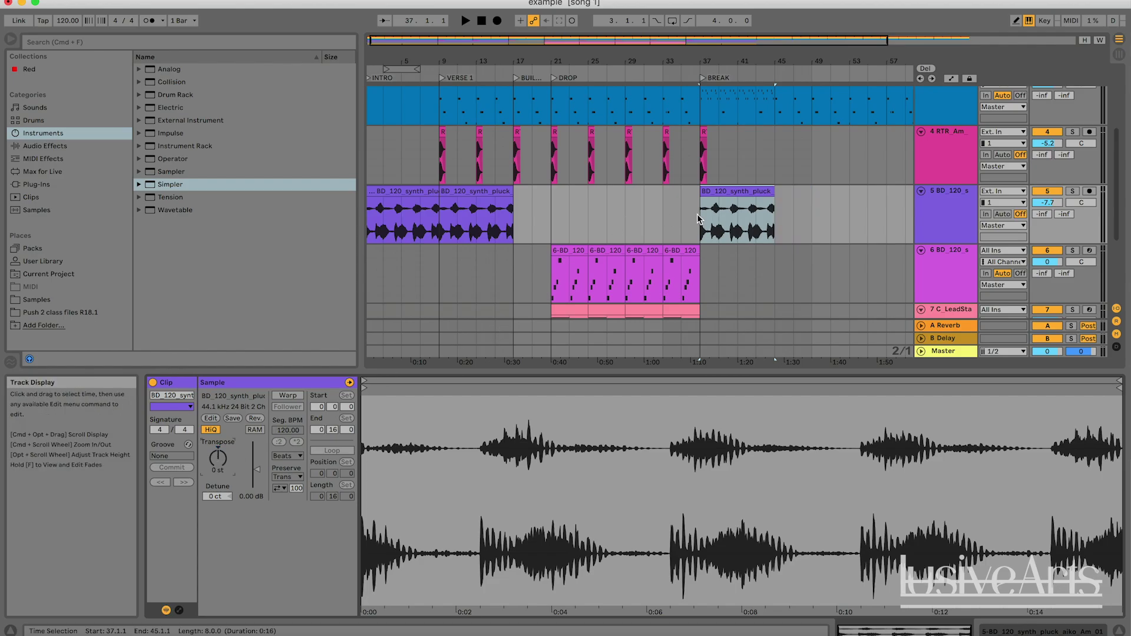
{"action": "left_click_drag", "start_coordinate": [219, 458], "coordinate": [218, 485]}
{"action": "double_click", "coordinate": [219, 458]}
{"action": "key", "text": "space"}
{"action": "double_click", "coordinate": [223, 459]}
{"action": "key", "text": "space"}
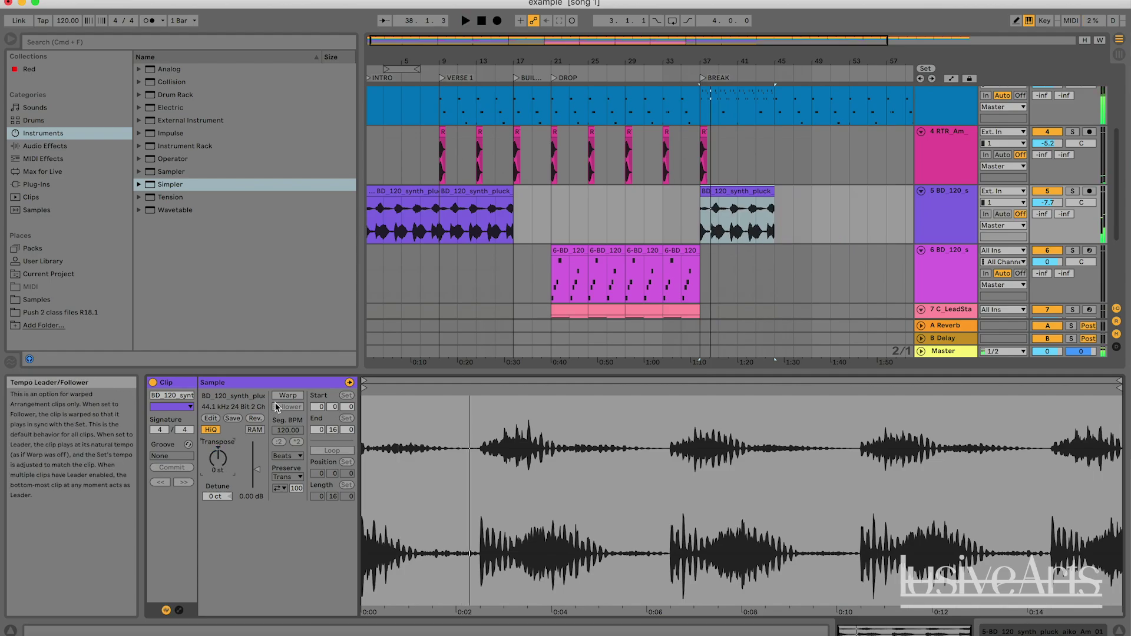
- Enable warping on the break's synth pluck clip and set its warp mode to Complex
{"action": "left_click", "coordinate": [295, 397]}
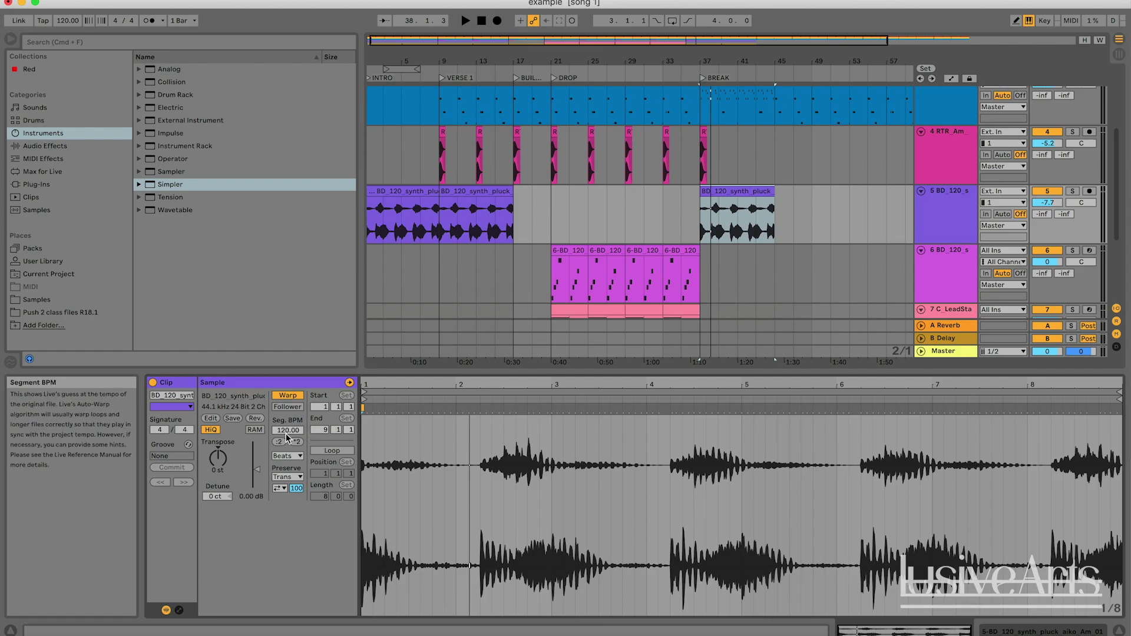
{"action": "left_click", "coordinate": [287, 456]}
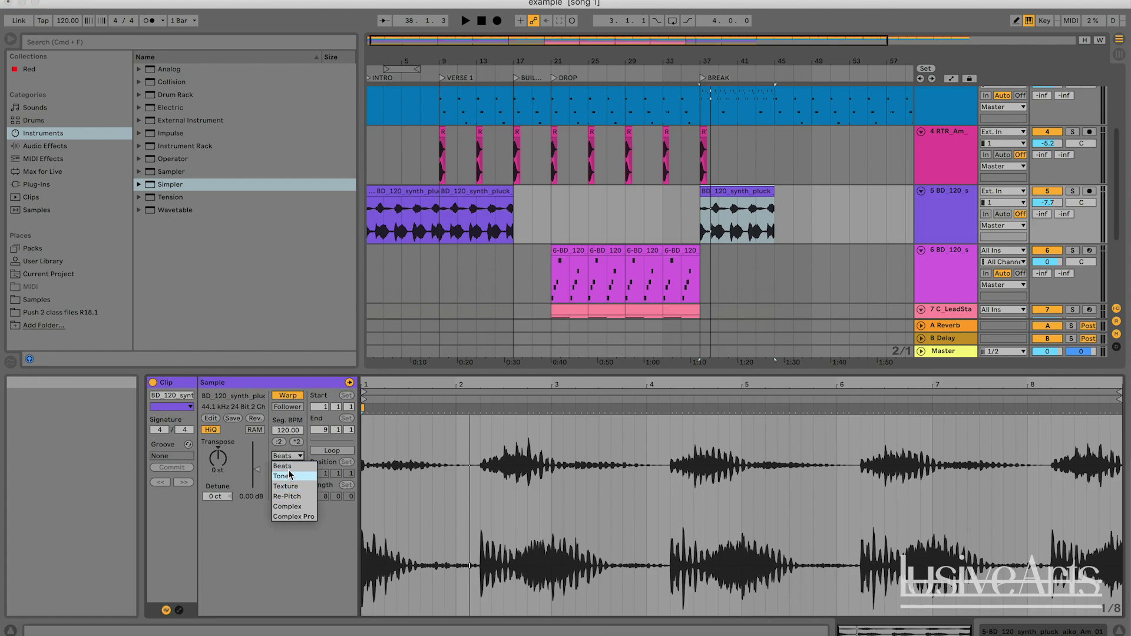
{"action": "left_click", "coordinate": [286, 466]}
{"action": "left_click", "coordinate": [287, 455]}
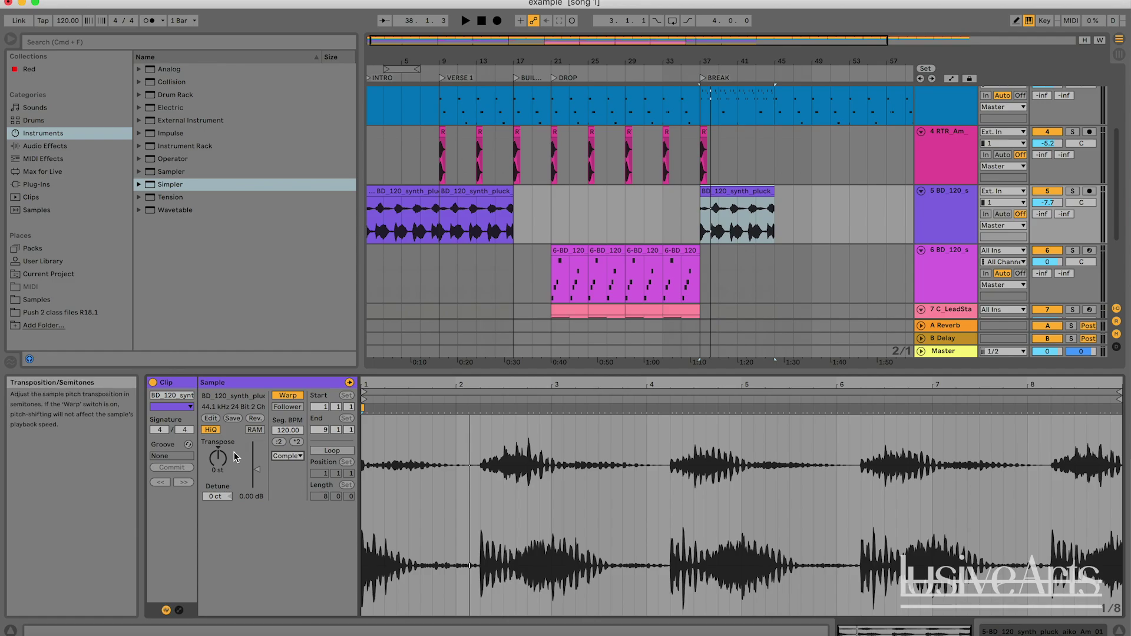
- Transpose the break's synth pluck clip down to -12 st, auditioning it with the song
{"action": "key", "text": "space"}
{"action": "mouse_move", "coordinate": [216, 460]}
{"action": "left_mouse_down"}
{"action": "mouse_move", "coordinate": [217, 478]}
{"action": "mouse_move", "coordinate": [217, 461]}
{"action": "left_mouse_up"}
{"action": "key", "text": "space"}
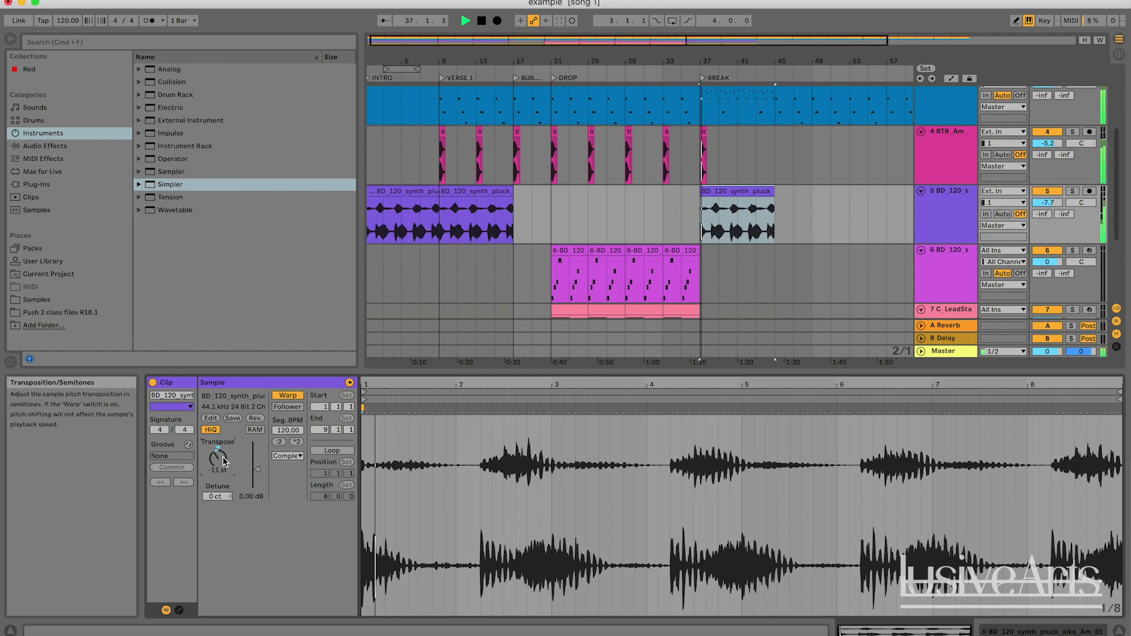
{"action": "right_click", "coordinate": [219, 461]}
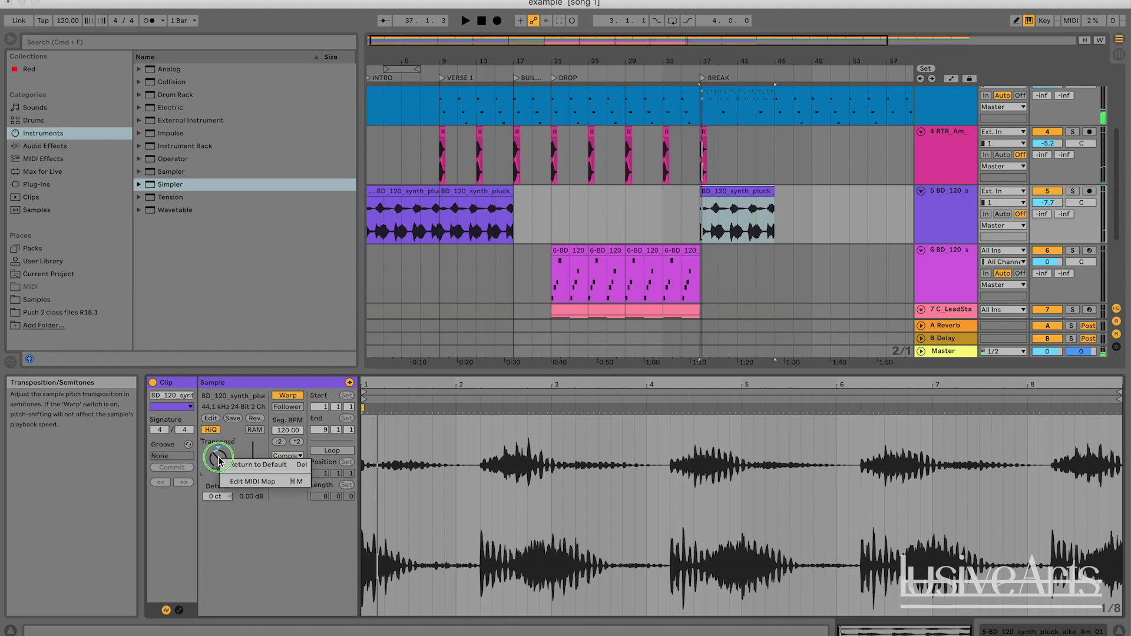
{"action": "key", "text": "Escape"}
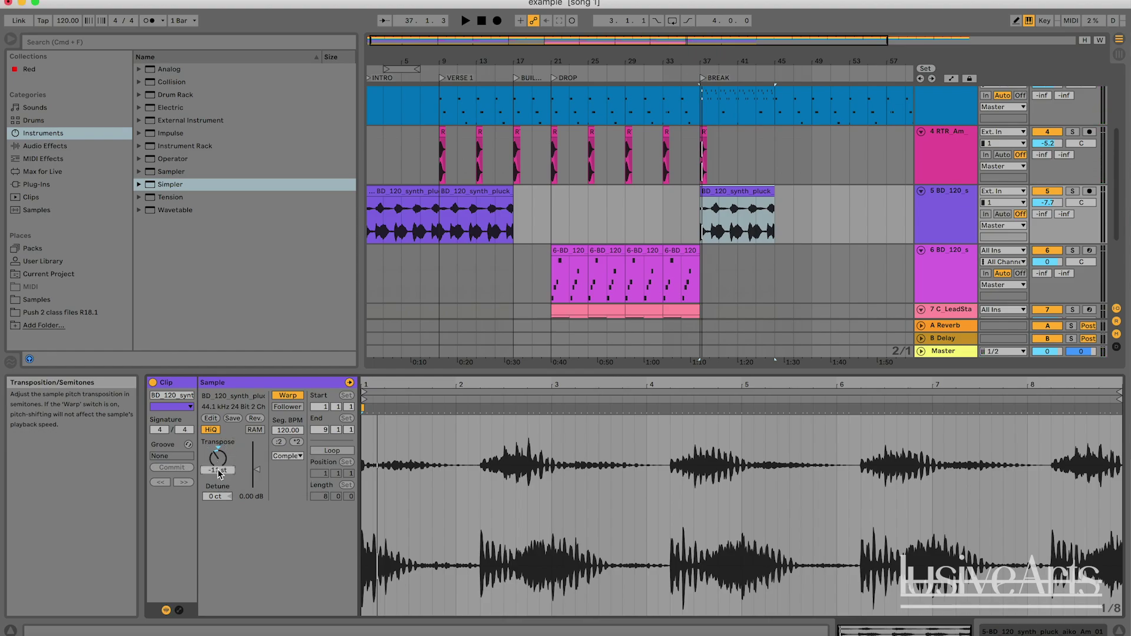
{"action": "key", "text": "space"}
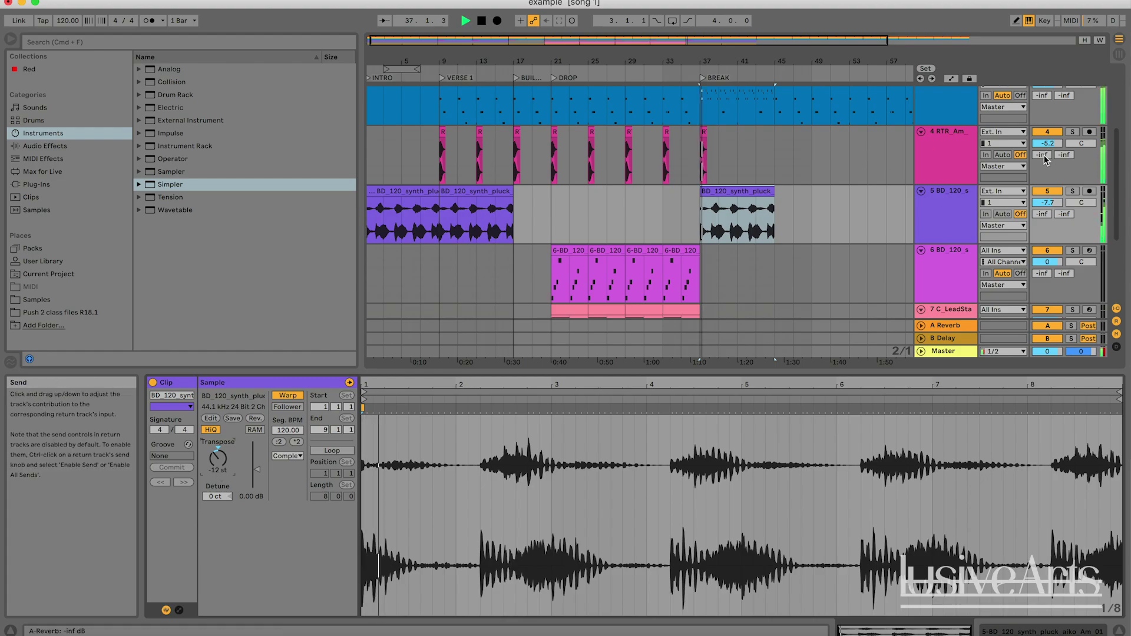
- Solo track 5 and compare the verse synth pluck clip at bar 9 with the transposed one at bar 37
{"action": "left_click", "coordinate": [1072, 191]}
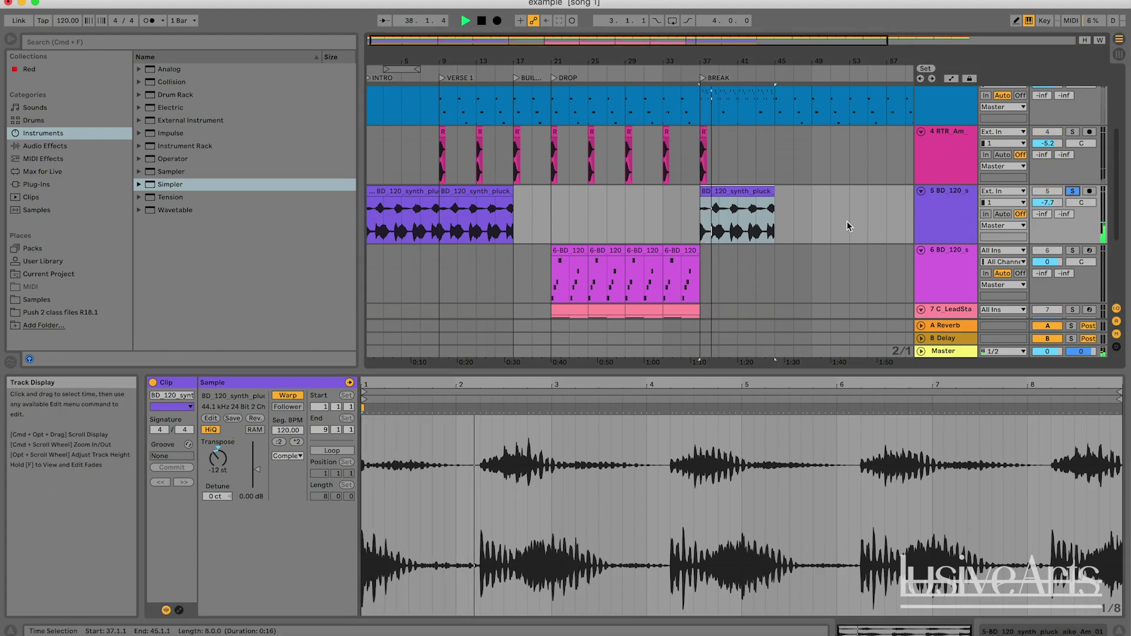
{"action": "key", "text": "space"}
{"action": "left_click", "coordinate": [470, 190]}
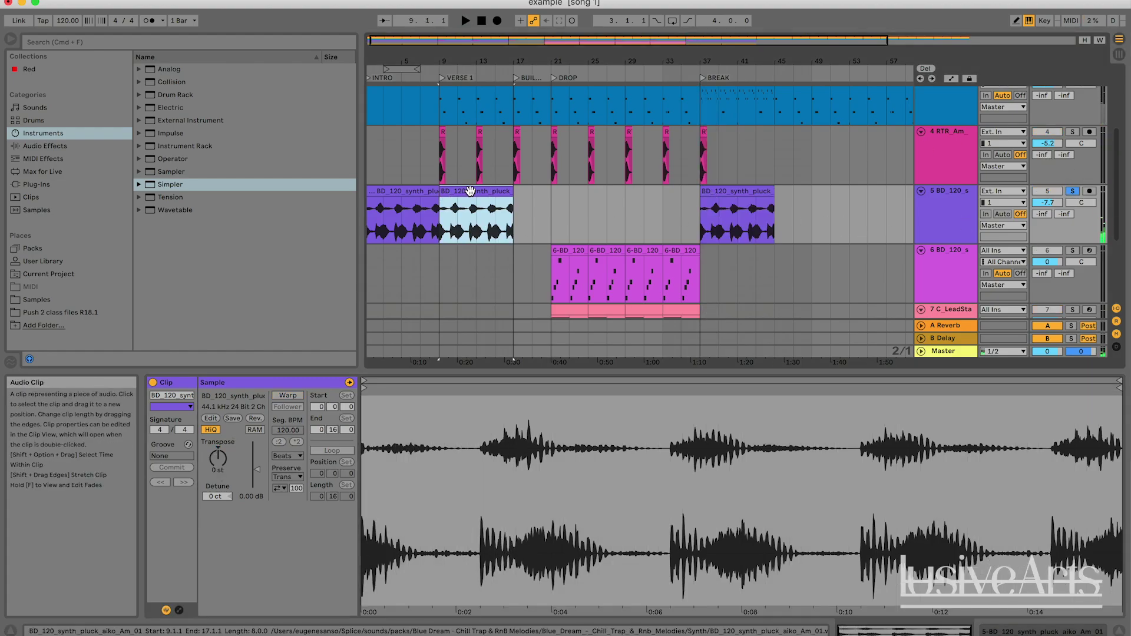
{"action": "key", "text": "space"}
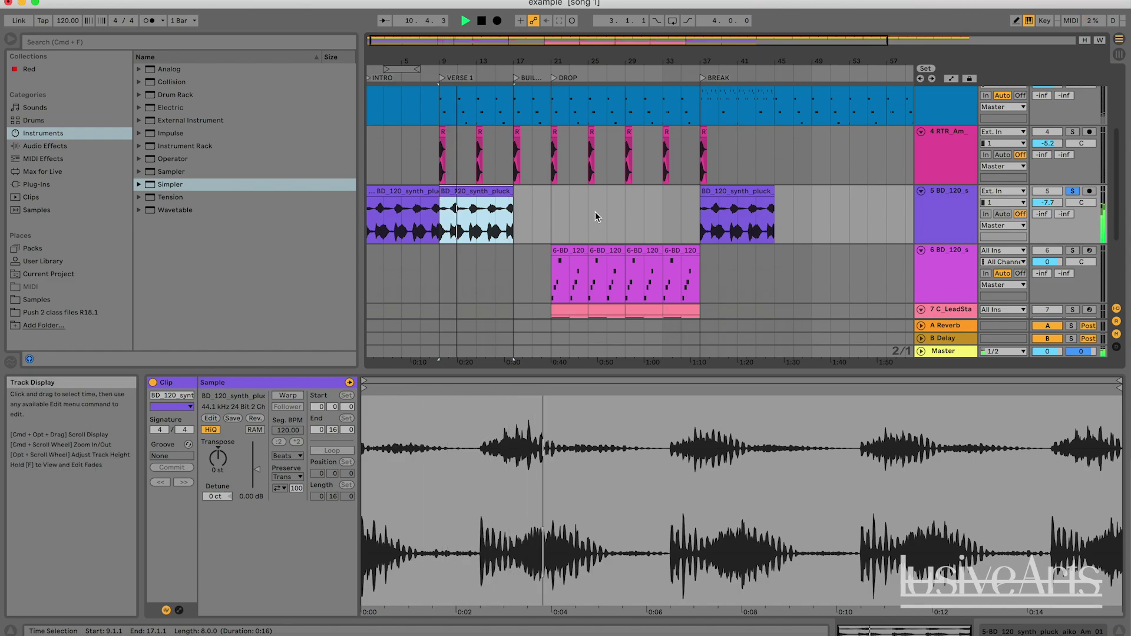
{"action": "key", "text": "space"}
{"action": "left_click", "coordinate": [732, 190]}
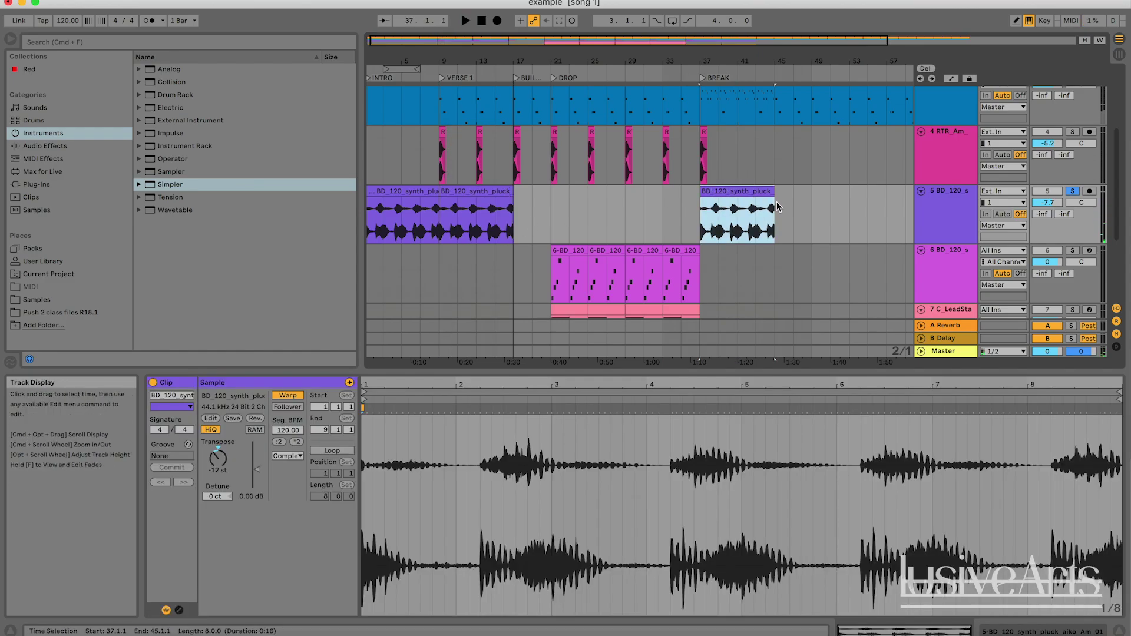
{"action": "key", "text": "space"}
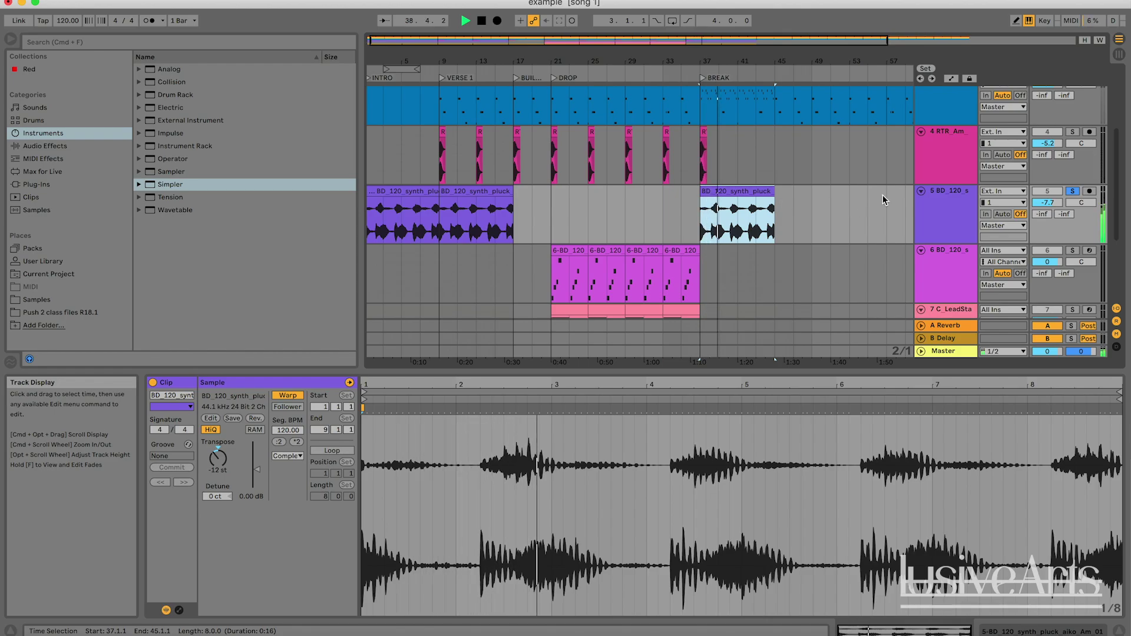
- Turn off track 5's solo and audition the transposed break synth pluck clip from bar 37 with the other tracks
{"action": "left_click", "coordinate": [806, 208]}
{"action": "key", "text": "space"}
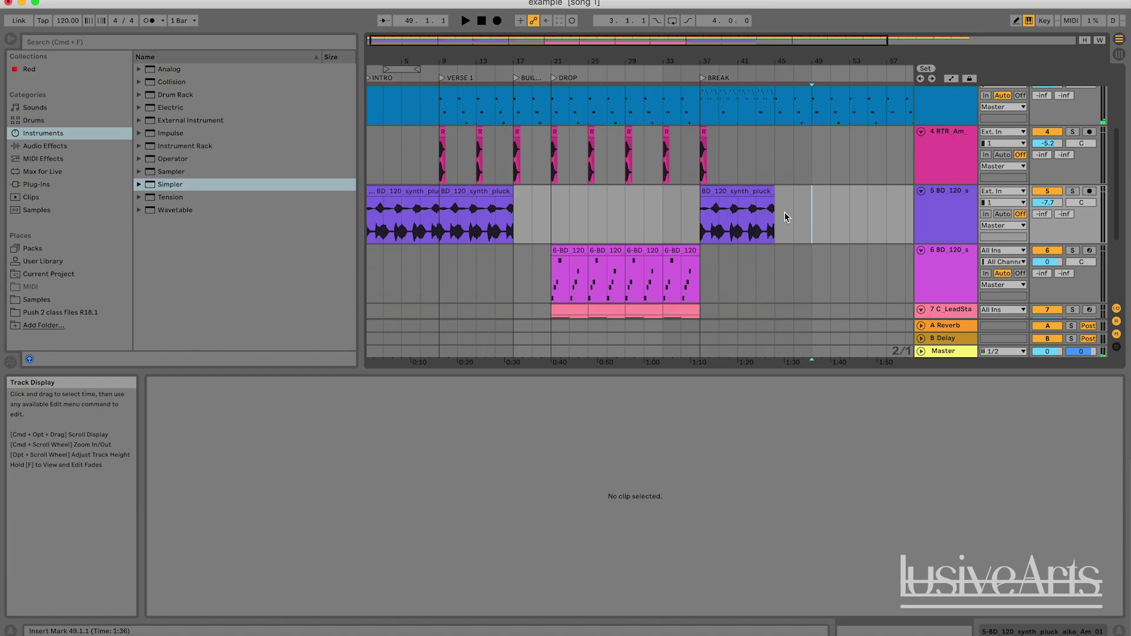
{"action": "left_click", "coordinate": [769, 230]}
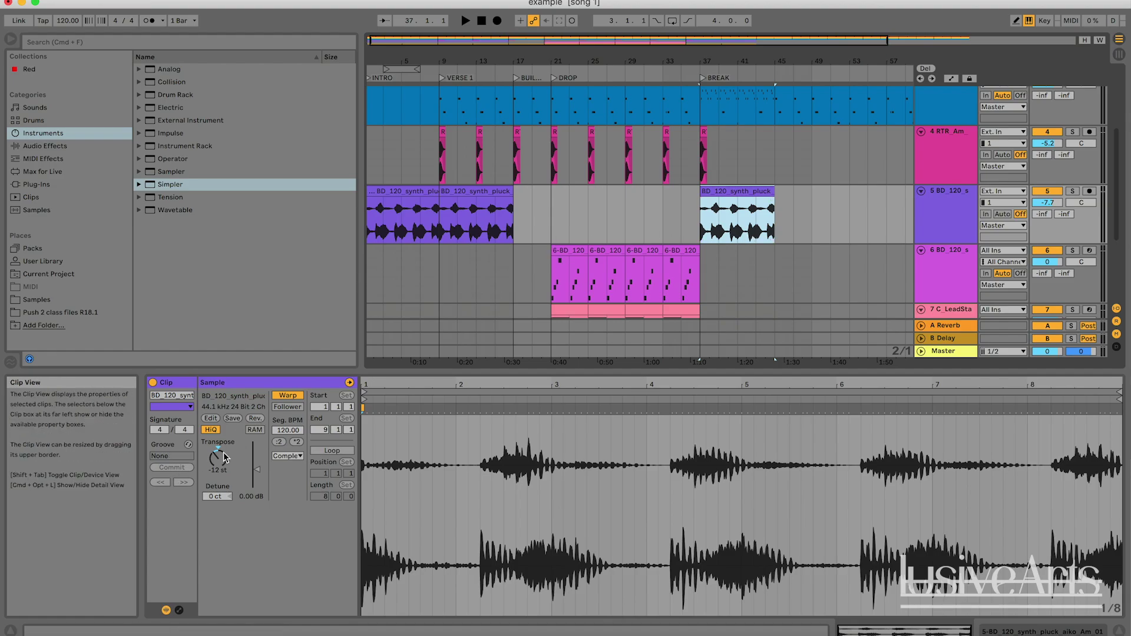
{"action": "key", "text": "space"}
{"action": "left_click", "coordinate": [826, 220]}
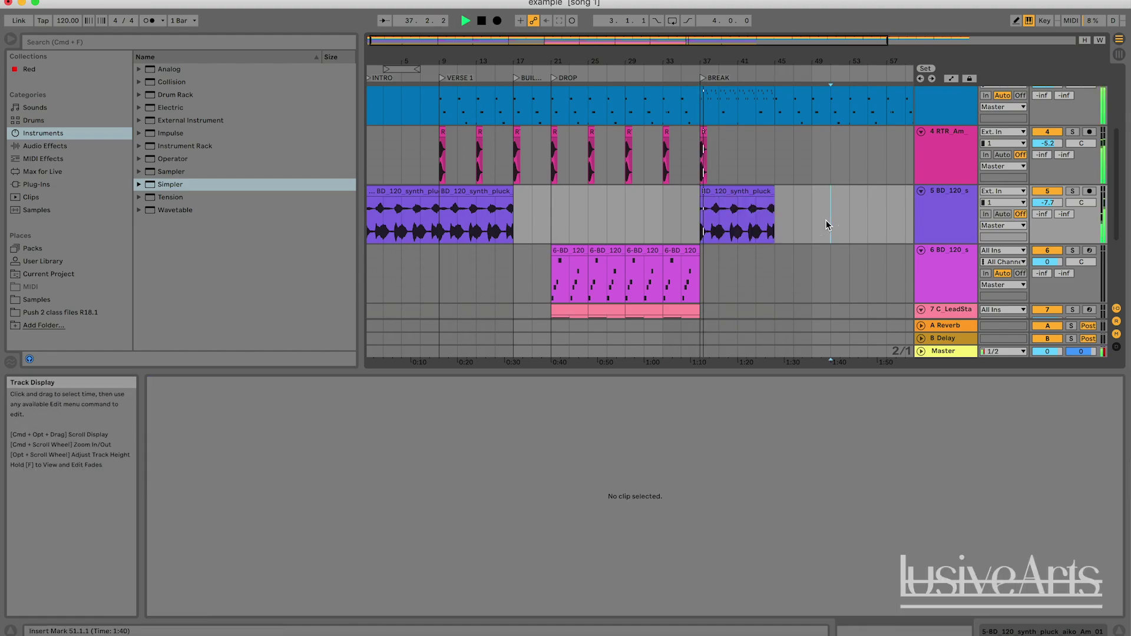
{"action": "key", "text": "space"}
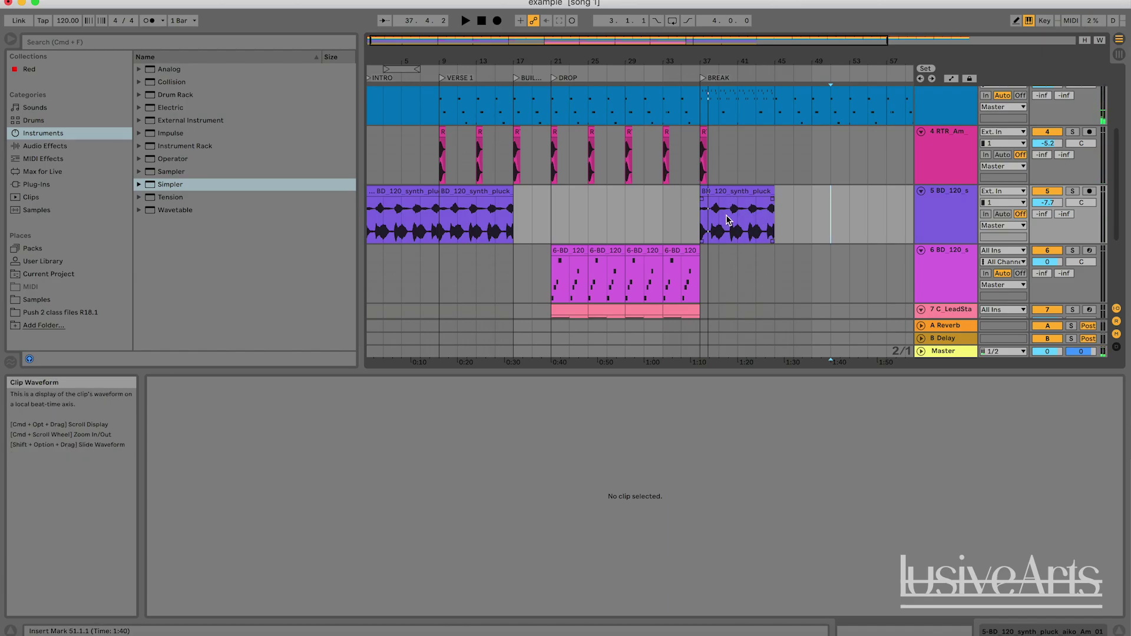
- Play the whole break from bar 37 to hear the transposed synth pluck in the full mix
{"action": "scroll", "coordinate": [726, 226], "scroll_direction": "up", "scroll_amount": 2}
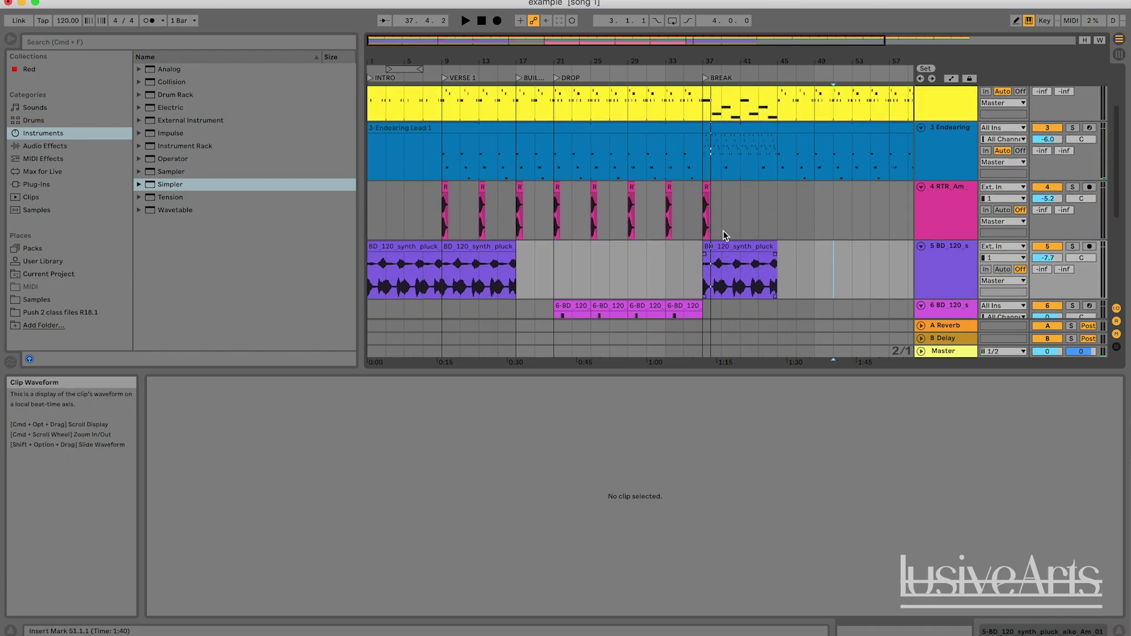
{"action": "scroll", "coordinate": [725, 234], "scroll_direction": "up", "scroll_amount": 3}
{"action": "scroll", "coordinate": [765, 186], "scroll_direction": "down", "scroll_amount": 2}
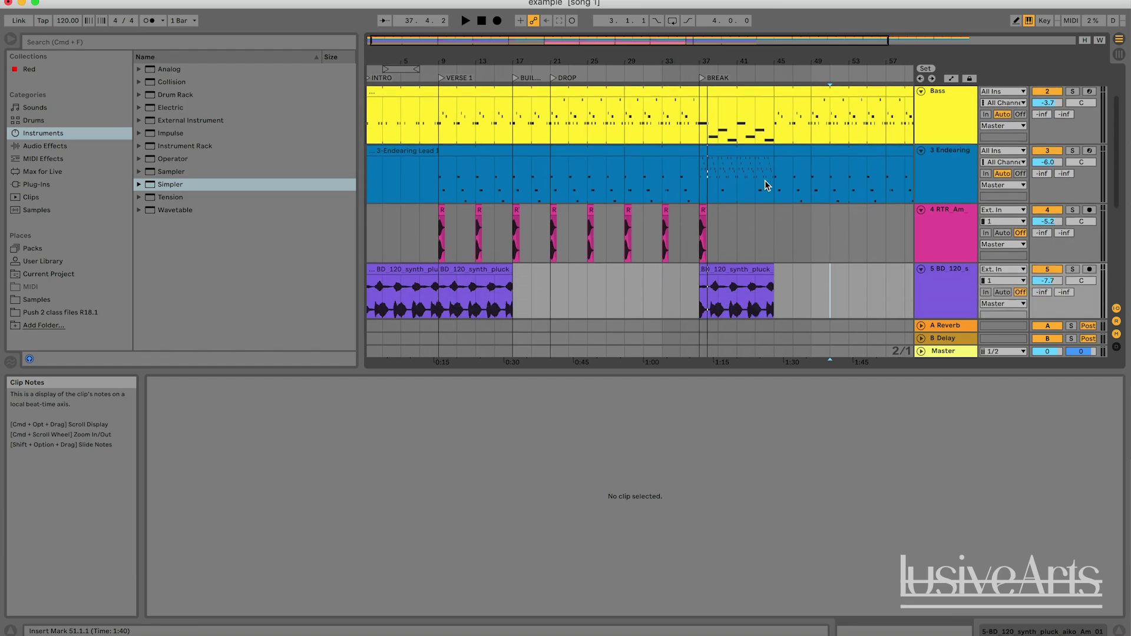
{"action": "scroll", "coordinate": [764, 180], "scroll_direction": "down", "scroll_amount": 3}
{"action": "scroll", "coordinate": [742, 281], "scroll_direction": "up", "scroll_amount": 1}
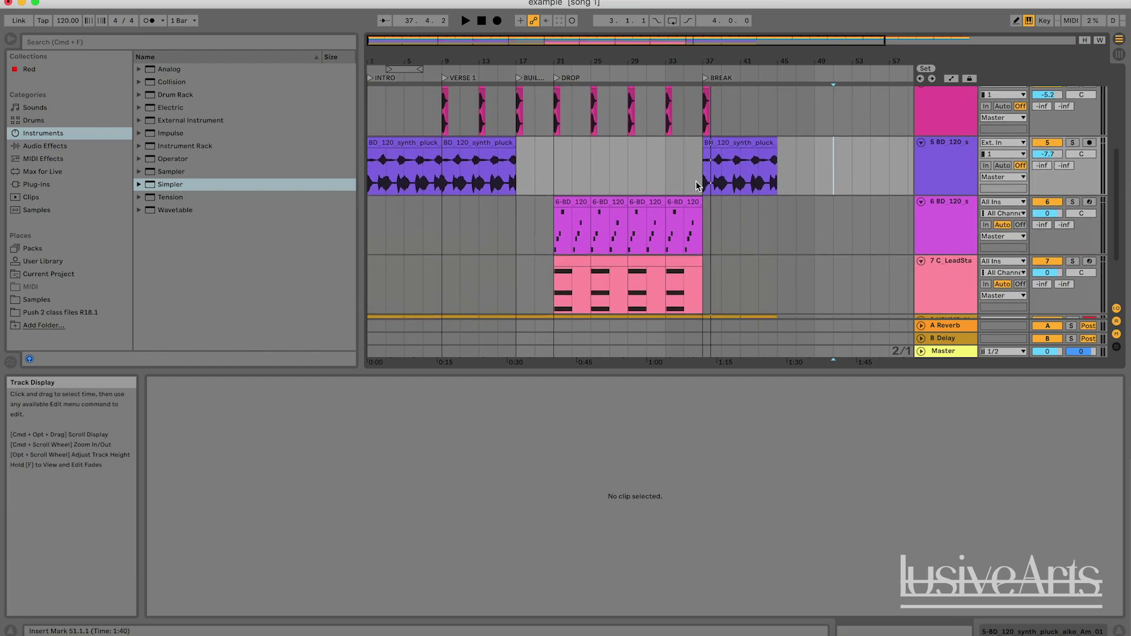
{"action": "left_click", "coordinate": [701, 186]}
{"action": "key", "text": "space"}
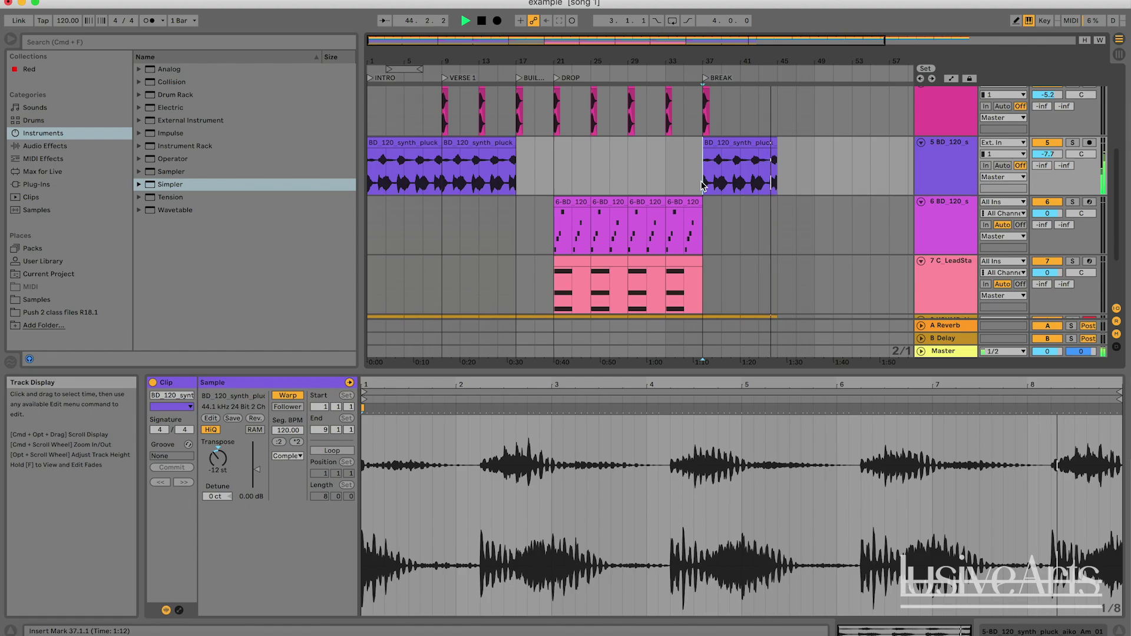
{"action": "key", "text": "space"}
- Review the arrangement from the drum rack down to the vocal slices, with the full song length in view
{"action": "scroll", "coordinate": [702, 185], "scroll_direction": "up", "scroll_amount": 5}
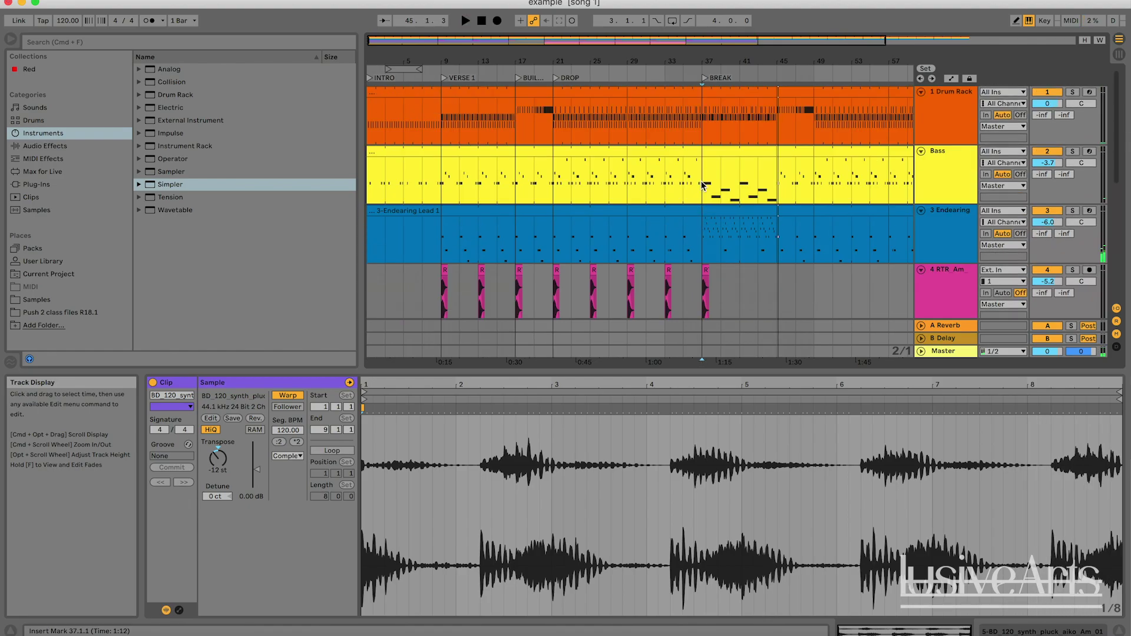
{"action": "scroll", "coordinate": [701, 180], "scroll_direction": "down", "scroll_amount": 8}
{"action": "key", "text": "minus"}
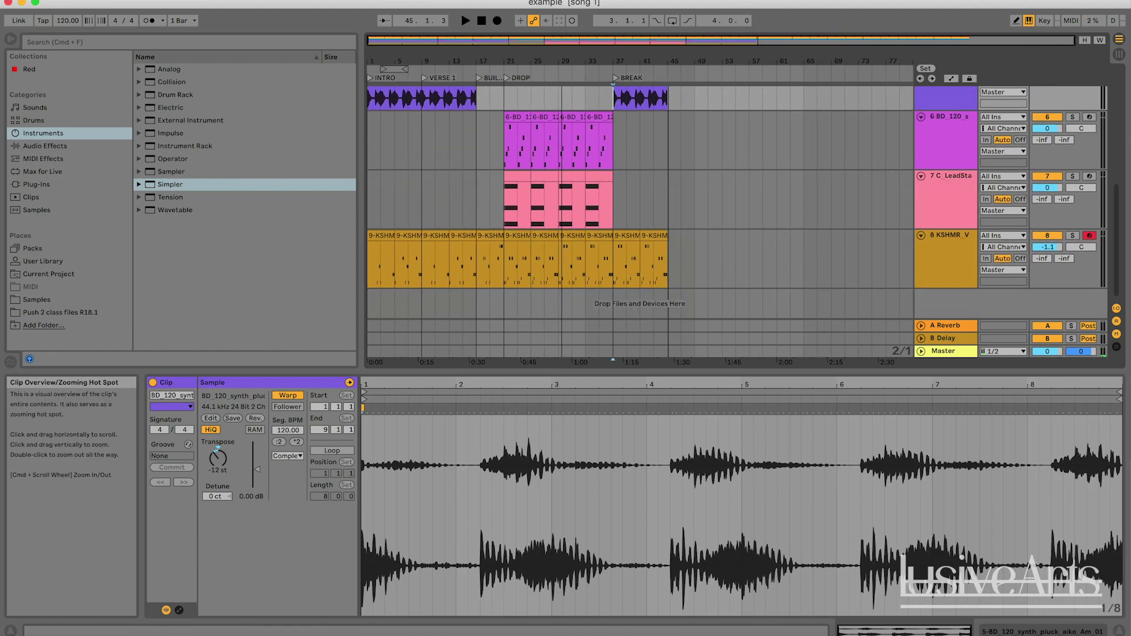
{"action": "scroll", "coordinate": [711, 191], "scroll_direction": "up", "scroll_amount": 8}
{"action": "scroll", "coordinate": [711, 191], "scroll_direction": "down", "scroll_amount": 6}
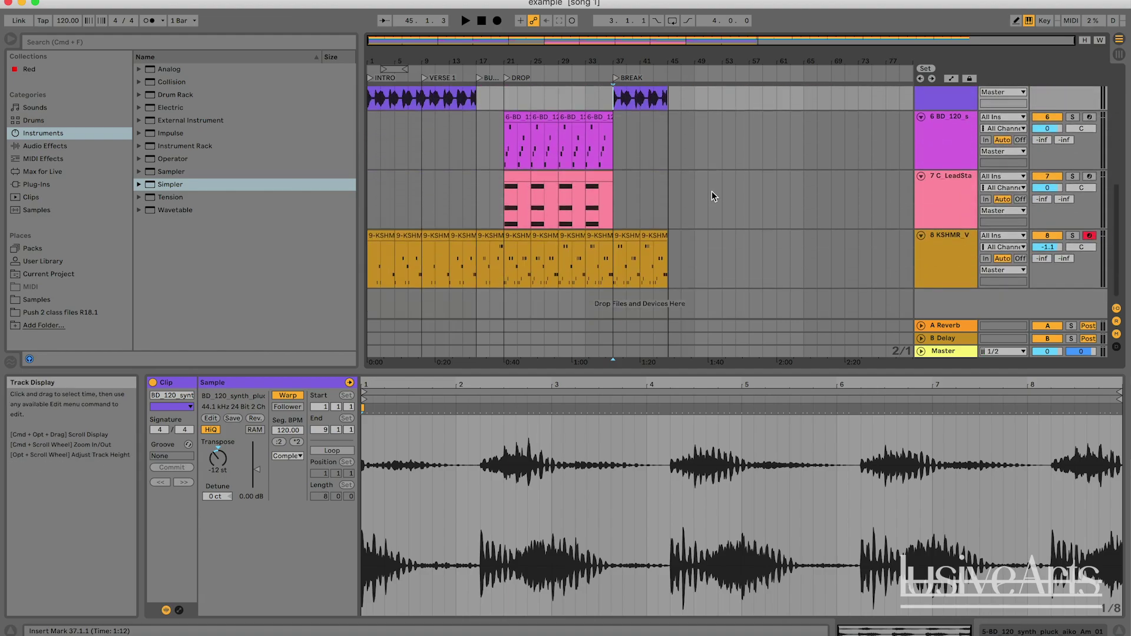
{"action": "scroll", "coordinate": [711, 191], "scroll_direction": "up", "scroll_amount": 4}
{"action": "scroll", "coordinate": [730, 168], "scroll_direction": "down", "scroll_amount": 4}
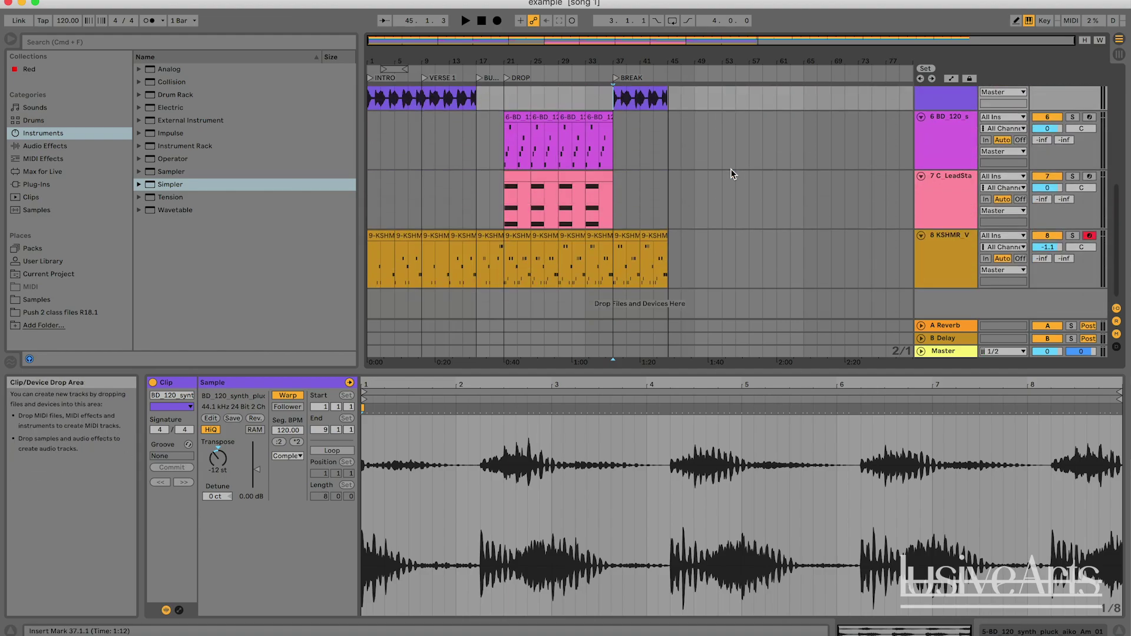
{"action": "scroll", "coordinate": [730, 168], "scroll_direction": "up", "scroll_amount": 7}
{"action": "scroll", "coordinate": [749, 222], "scroll_direction": "down", "scroll_amount": 8}
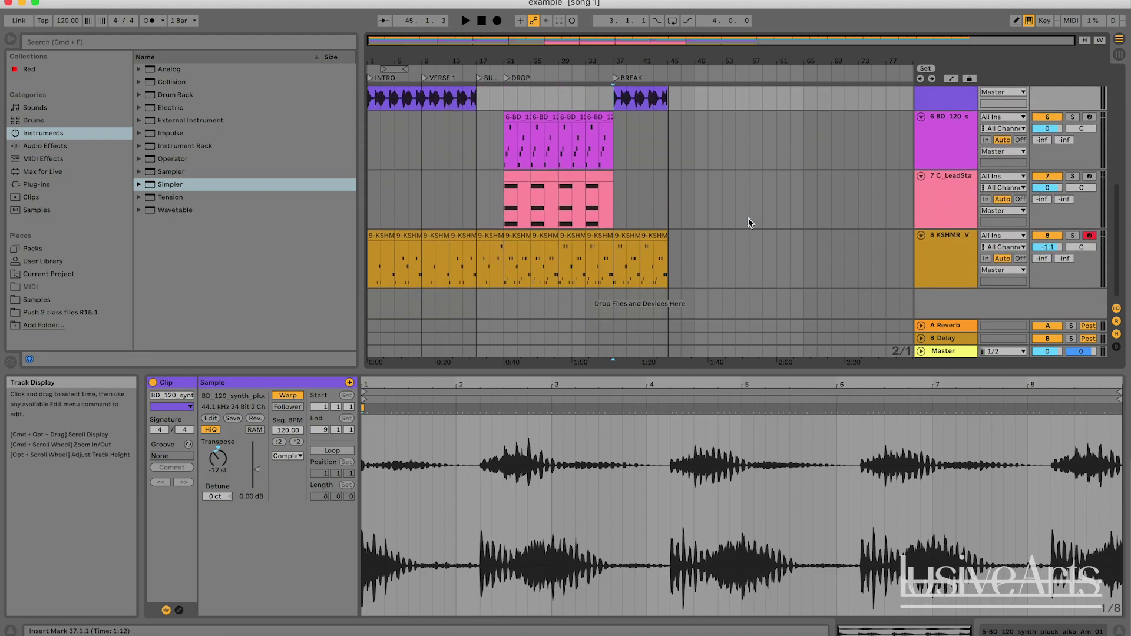
{"action": "scroll", "coordinate": [716, 207], "scroll_direction": "up", "scroll_amount": 5}
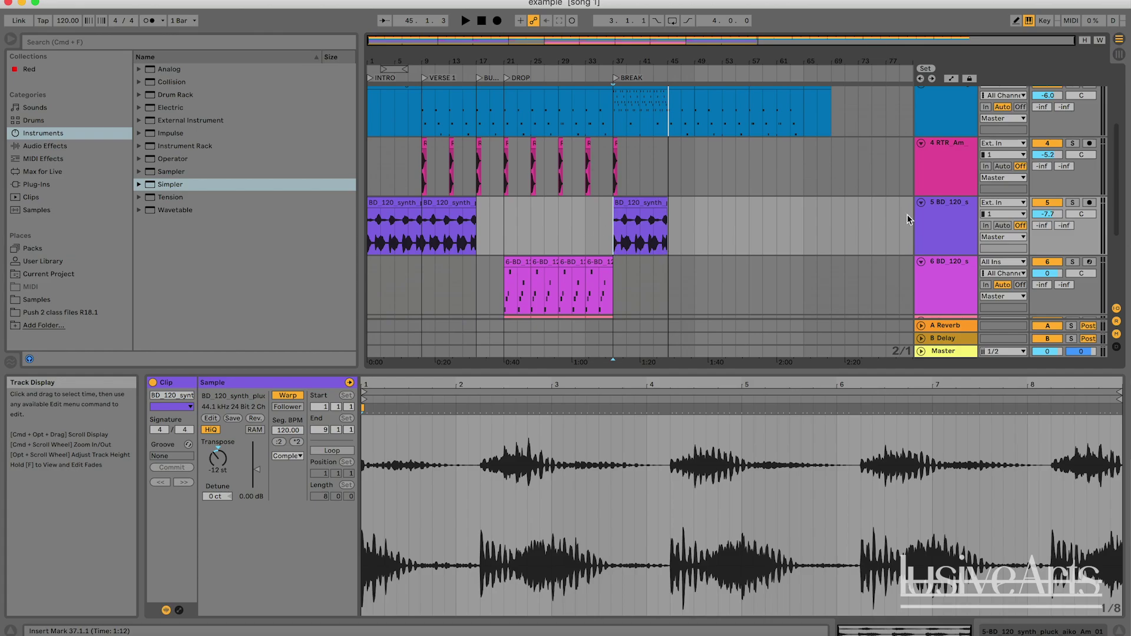
- Inspect the break's synth pluck clip and the Simpler instruments on tracks 6, 8 and 7
{"action": "left_click", "coordinate": [853, 207]}
{"action": "left_click", "coordinate": [659, 214]}
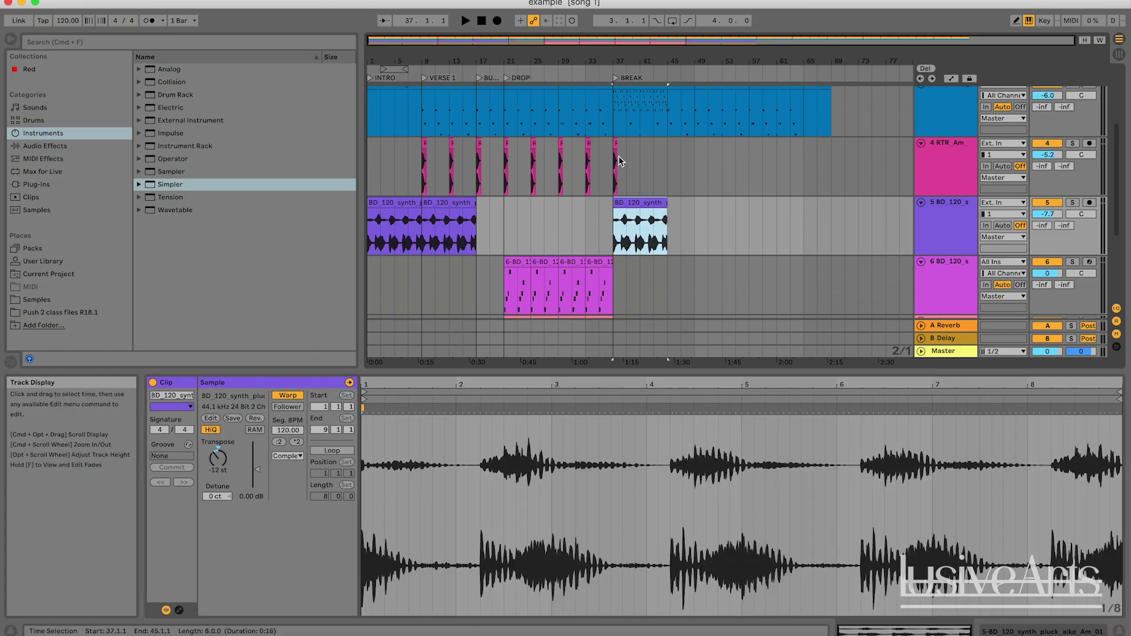
{"action": "left_click", "coordinate": [626, 165]}
{"action": "scroll", "coordinate": [642, 179], "scroll_direction": "down", "scroll_amount": 3}
{"action": "left_click", "coordinate": [925, 147]}
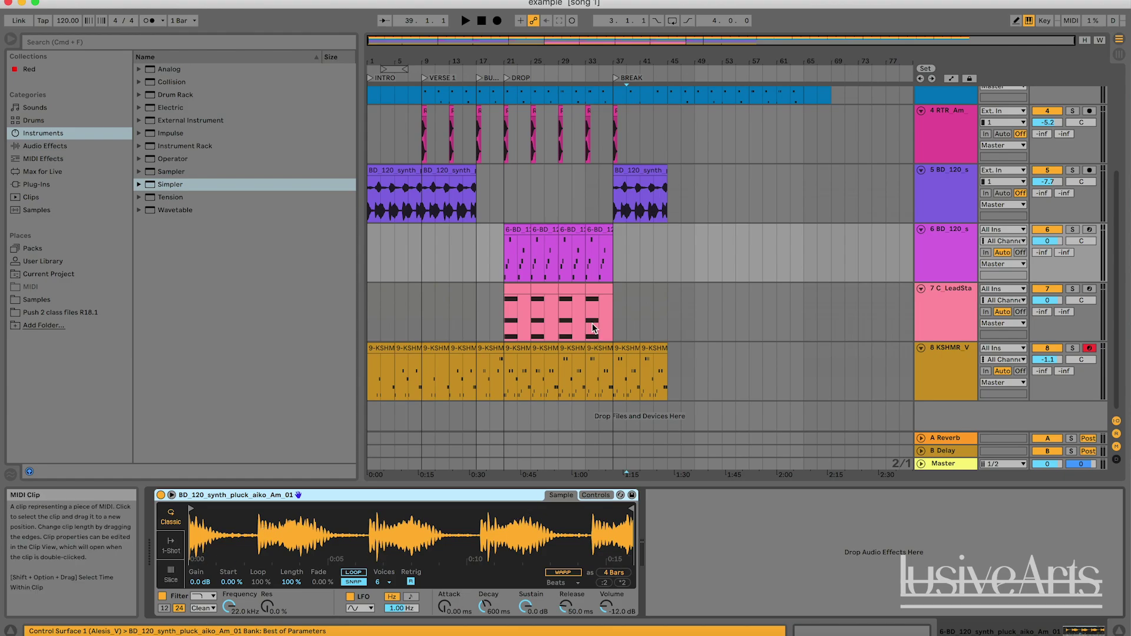
{"action": "left_click", "coordinate": [848, 371]}
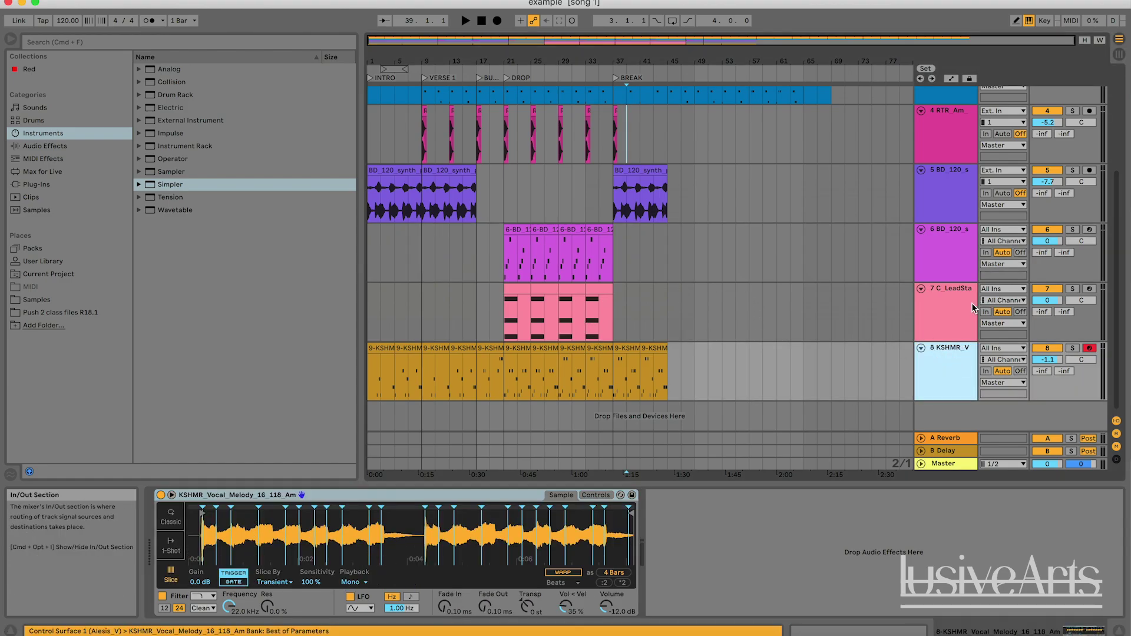
{"action": "left_click", "coordinate": [780, 311]}
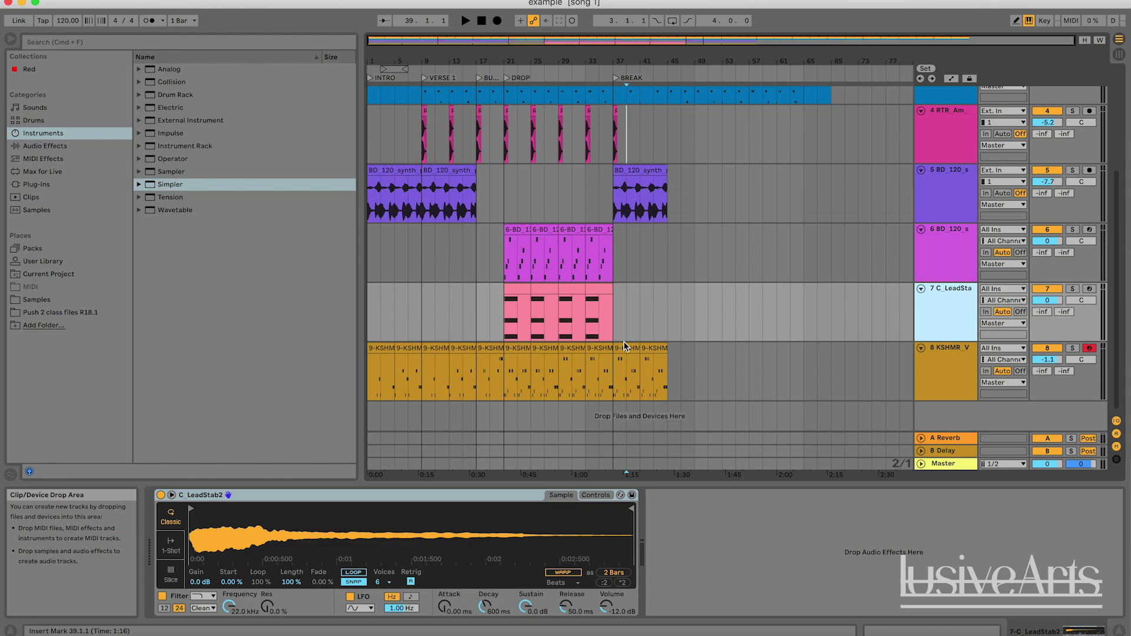
- Move the insert marker to bar 47 on track 4 and examine how each track is arranged through and past the break
{"action": "key", "text": "Right"}
{"action": "key", "text": "Right"}
{"action": "key", "text": "Right"}
{"action": "key", "text": "Right"}
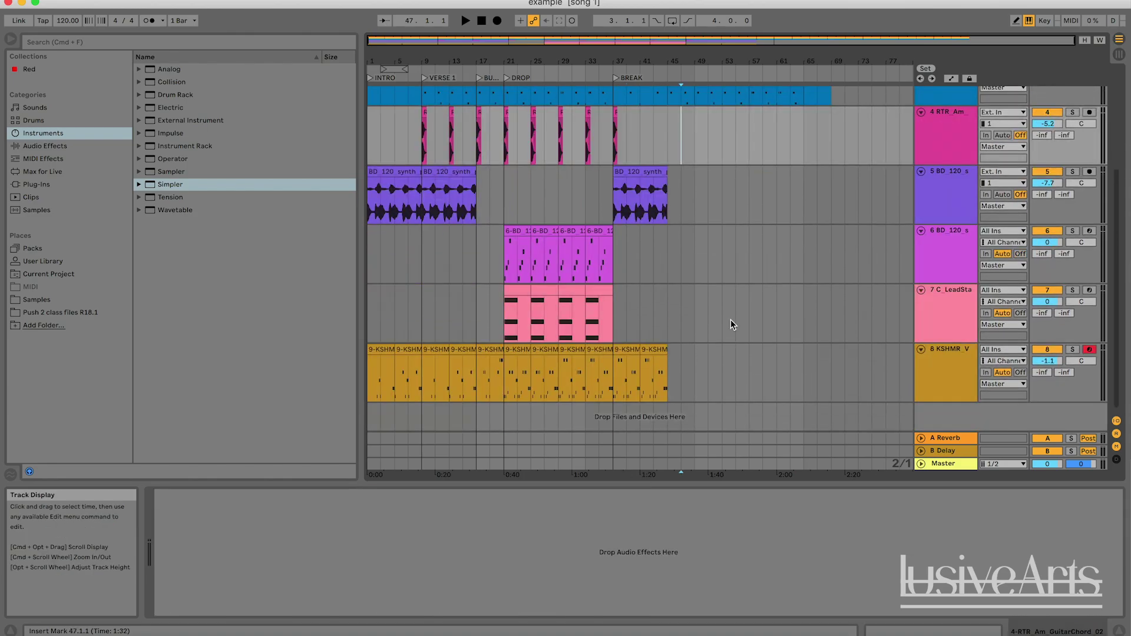
{"action": "scroll", "coordinate": [731, 319], "scroll_direction": "up", "scroll_amount": 5}
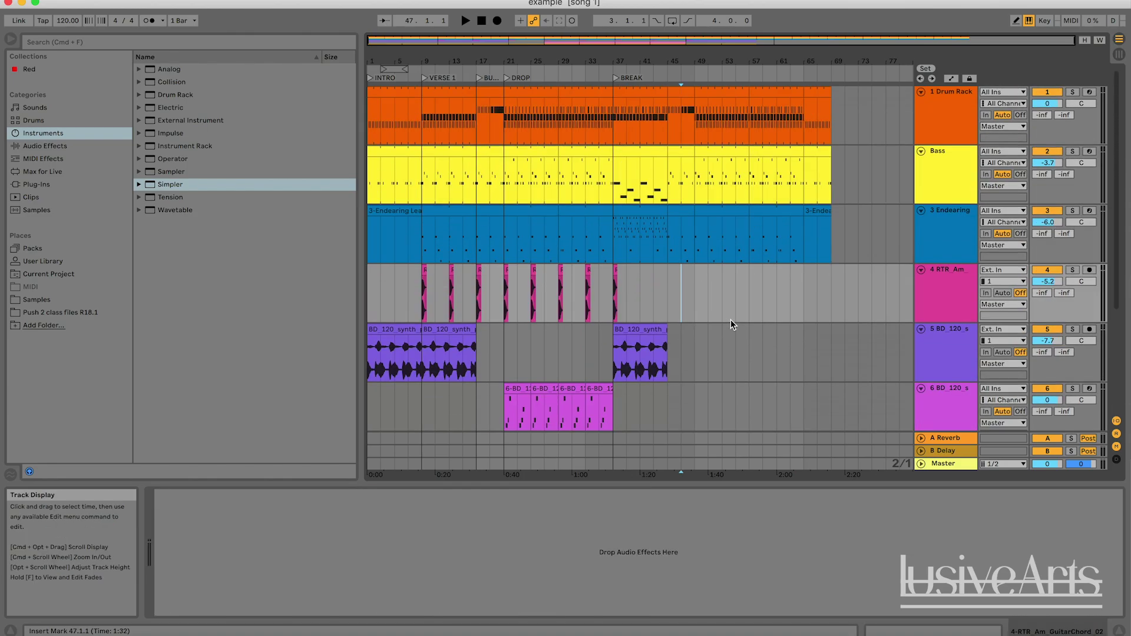
{"action": "scroll", "coordinate": [730, 319], "scroll_direction": "down", "scroll_amount": 5}
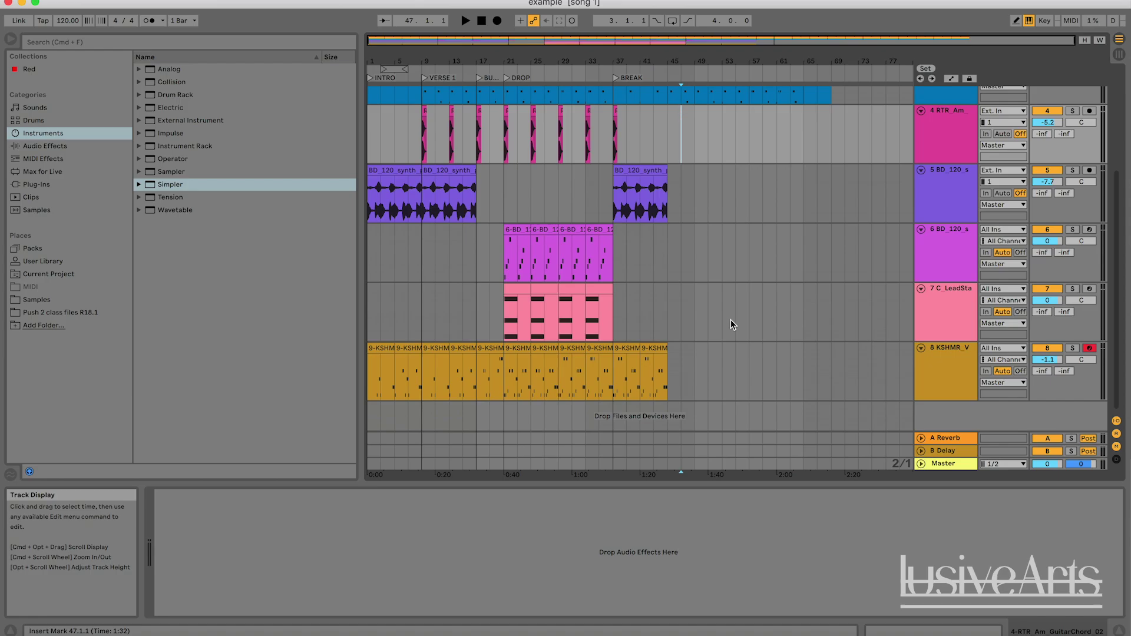
{"action": "scroll", "coordinate": [731, 319], "scroll_direction": "up", "scroll_amount": 1}
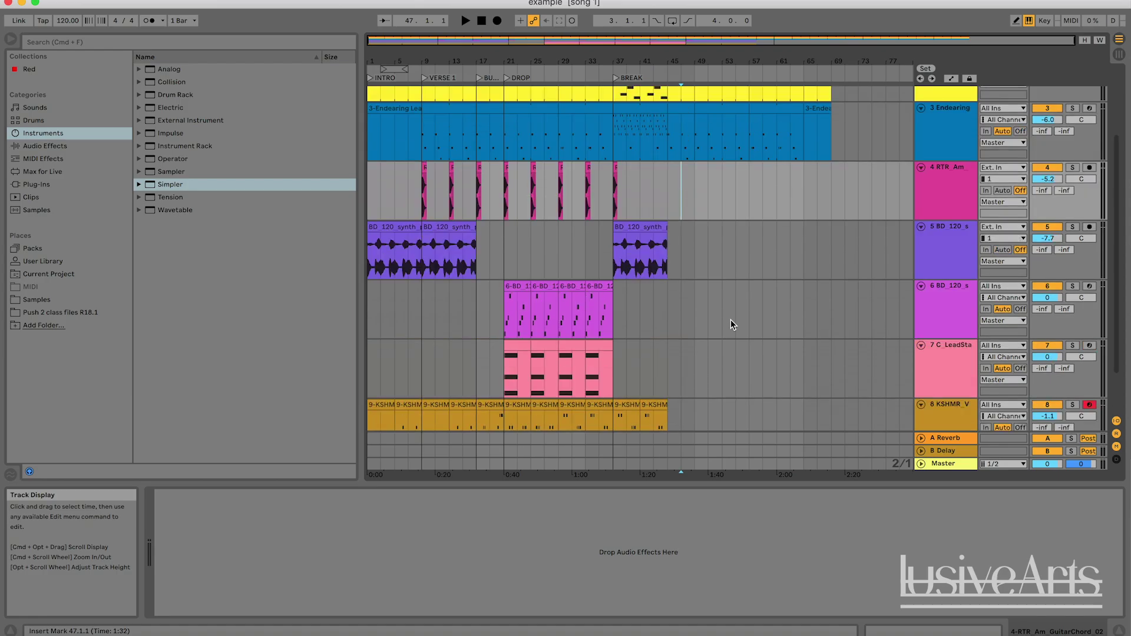
{"action": "scroll", "coordinate": [730, 319], "scroll_direction": "up", "scroll_amount": 2}
{"action": "scroll", "coordinate": [730, 319], "scroll_direction": "down", "scroll_amount": 3}
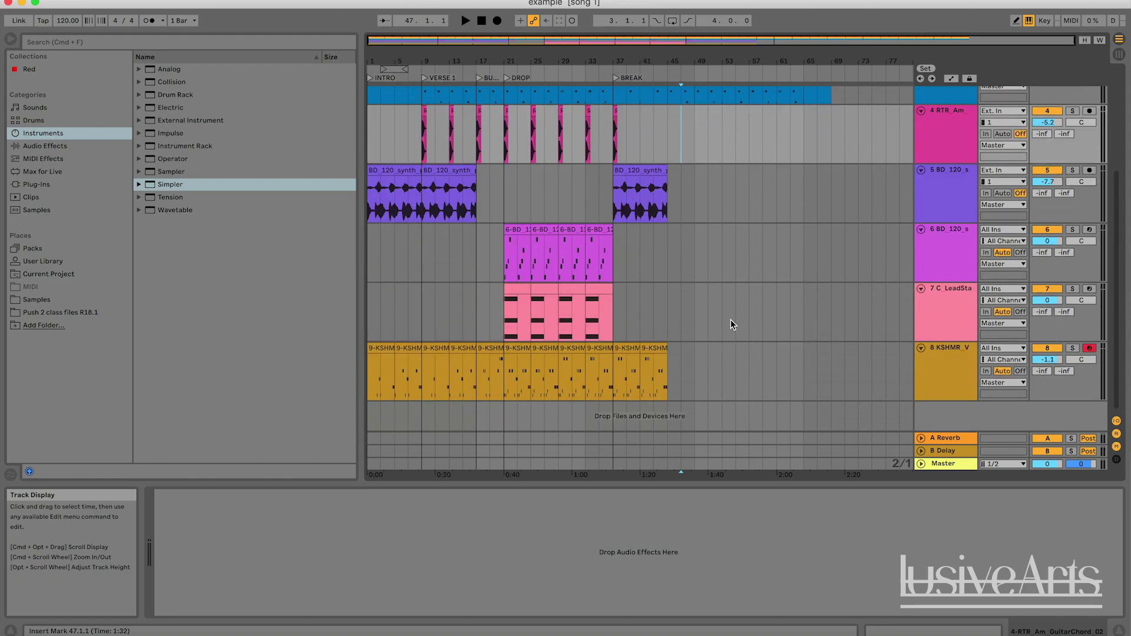
{"action": "scroll", "coordinate": [730, 319], "scroll_direction": "up", "scroll_amount": 1}
{"action": "scroll", "coordinate": [705, 292], "scroll_direction": "up", "scroll_amount": 2}
{"action": "scroll", "coordinate": [705, 292], "scroll_direction": "down", "scroll_amount": 1}
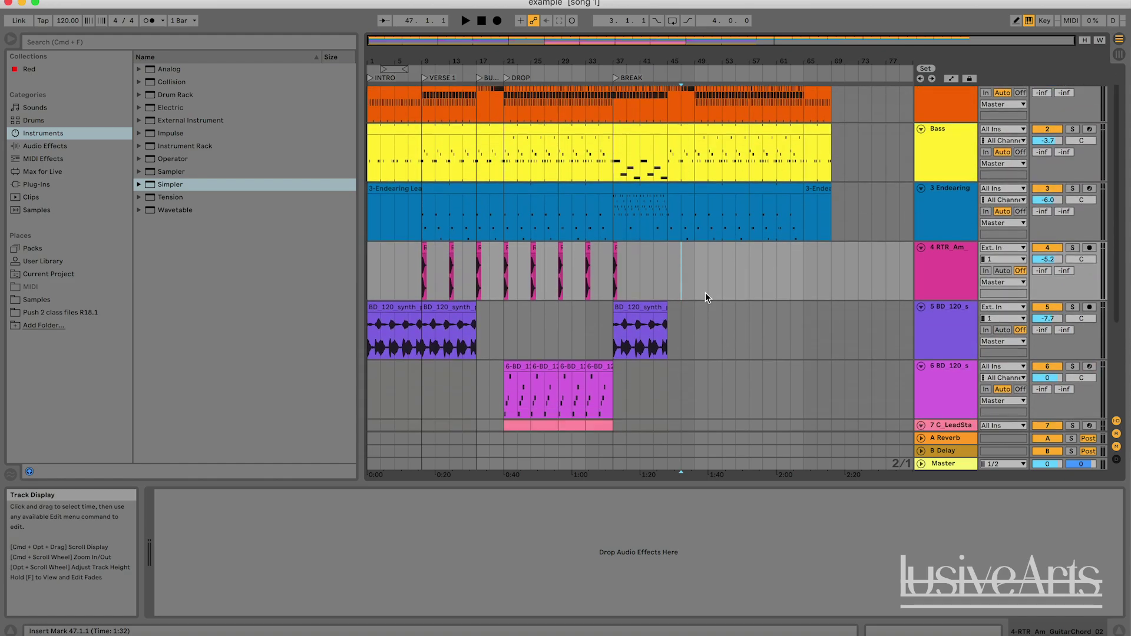
{"action": "scroll", "coordinate": [705, 292], "scroll_direction": "down", "scroll_amount": 3}
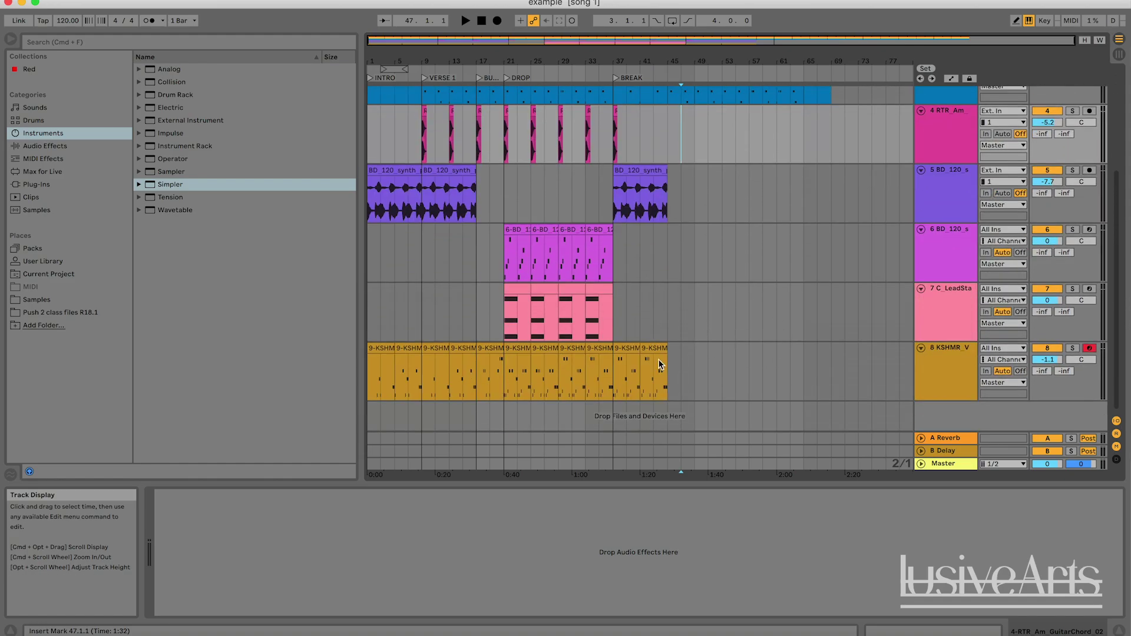
- Select the Endearing Lead clip at bars 65 to 69 and check the sample tracks' arrangement up to the song's end
{"action": "scroll", "coordinate": [659, 364], "scroll_direction": "up", "scroll_amount": 3}
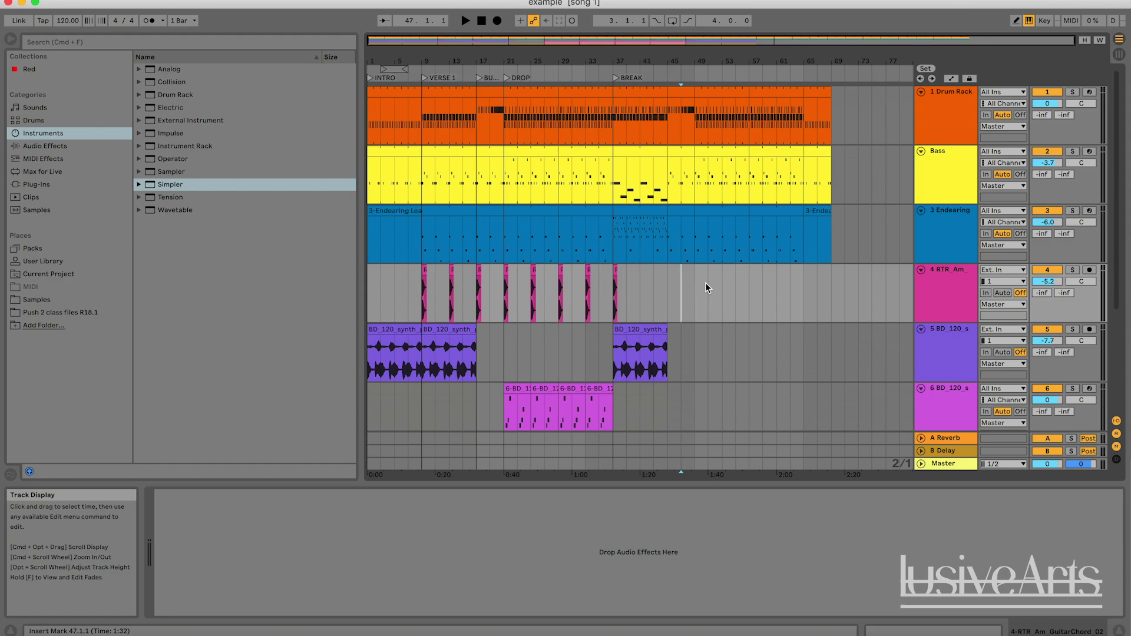
{"action": "scroll", "coordinate": [707, 288], "scroll_direction": "down", "scroll_amount": 3}
{"action": "scroll", "coordinate": [707, 288], "scroll_direction": "up", "scroll_amount": 3}
{"action": "left_click", "coordinate": [815, 244]}
{"action": "scroll", "coordinate": [831, 283], "scroll_direction": "down", "scroll_amount": 3}
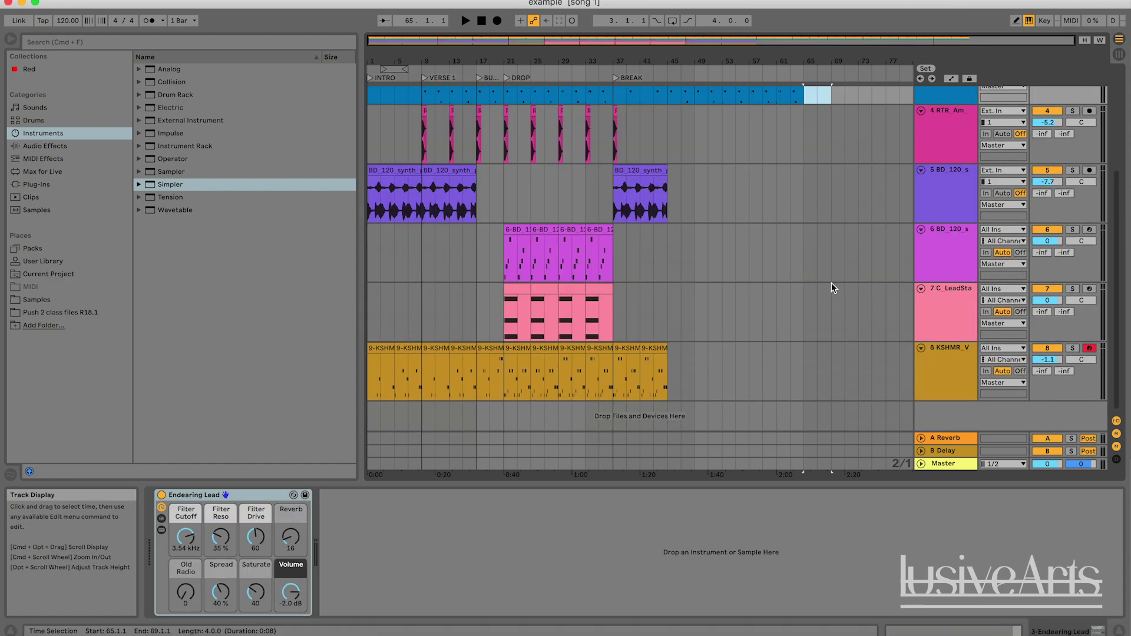
{"action": "scroll", "coordinate": [831, 283], "scroll_direction": "up", "scroll_amount": 3}
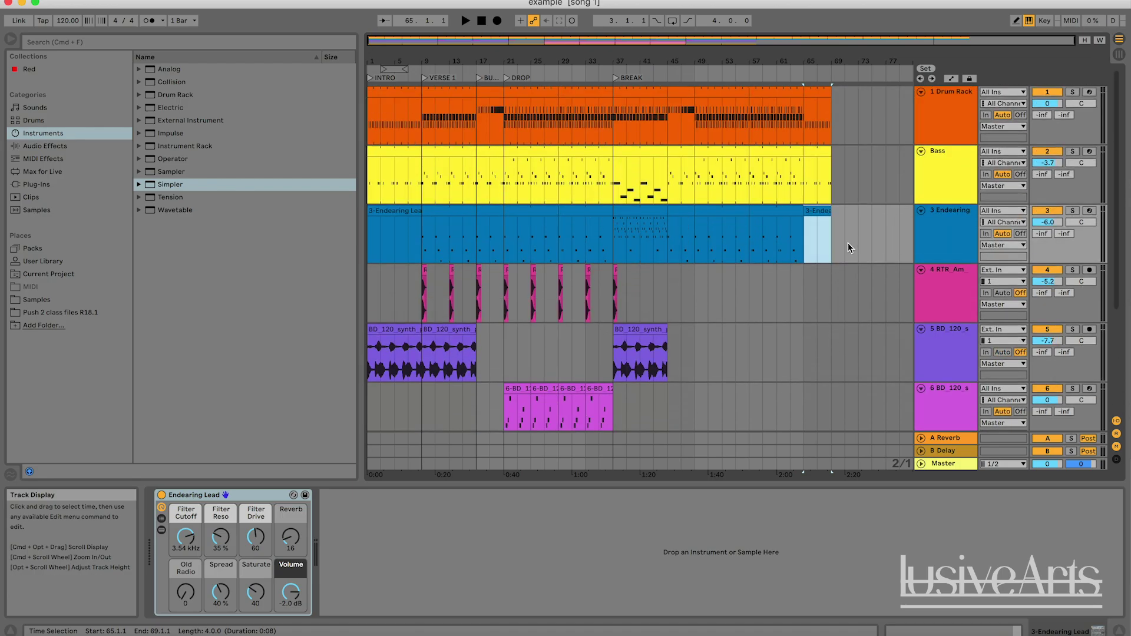